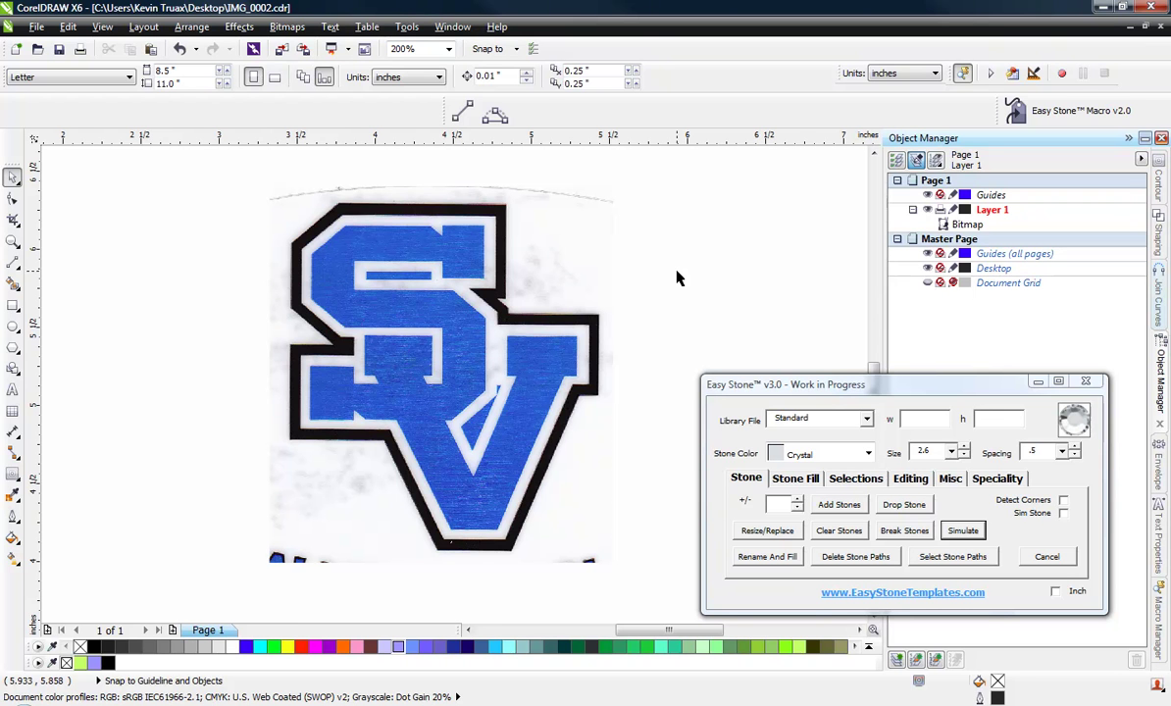
Draw a horizontal line about 2 inches long across the SV logo to measure its width.
{"action": "left_click", "coordinate": [557, 356]}
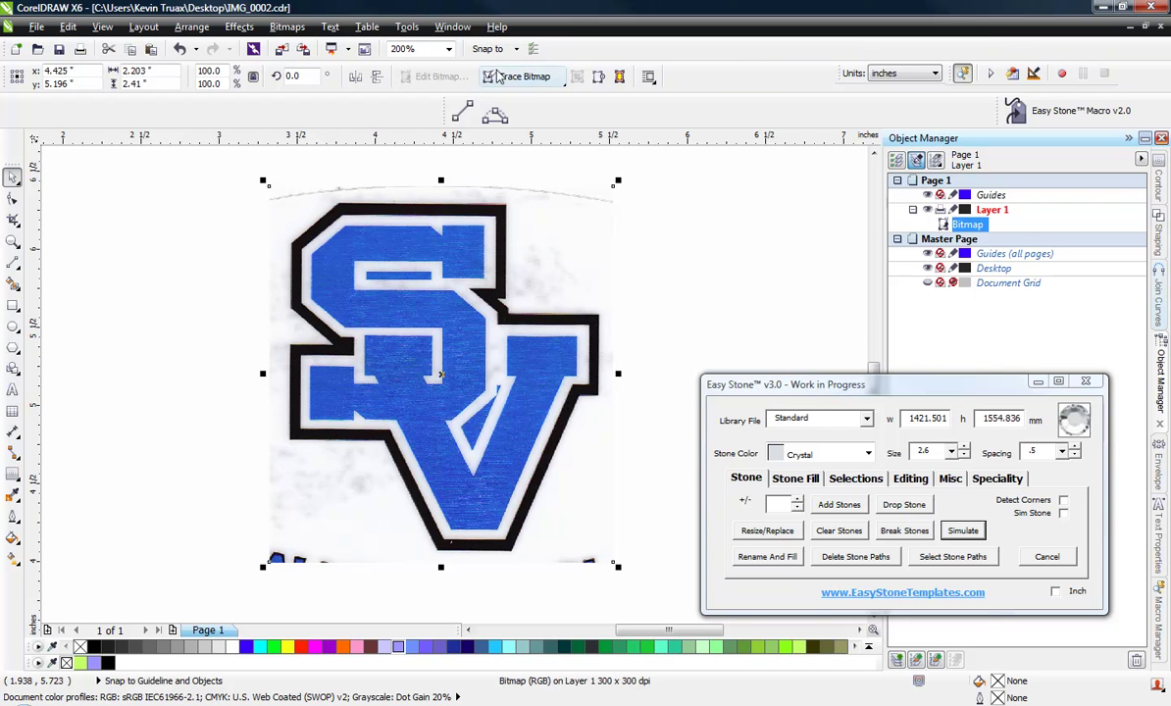
{"action": "left_click", "coordinate": [462, 111]}
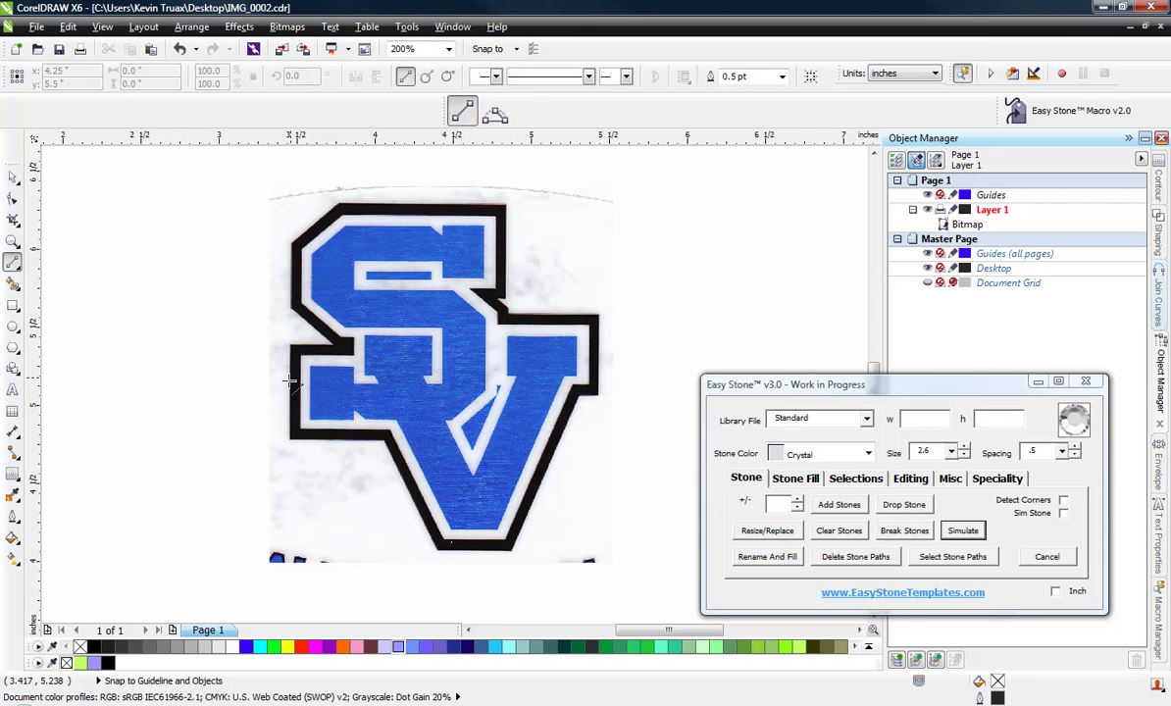
{"action": "left_click_drag", "start_coordinate": [294, 382], "coordinate": [606, 382]}
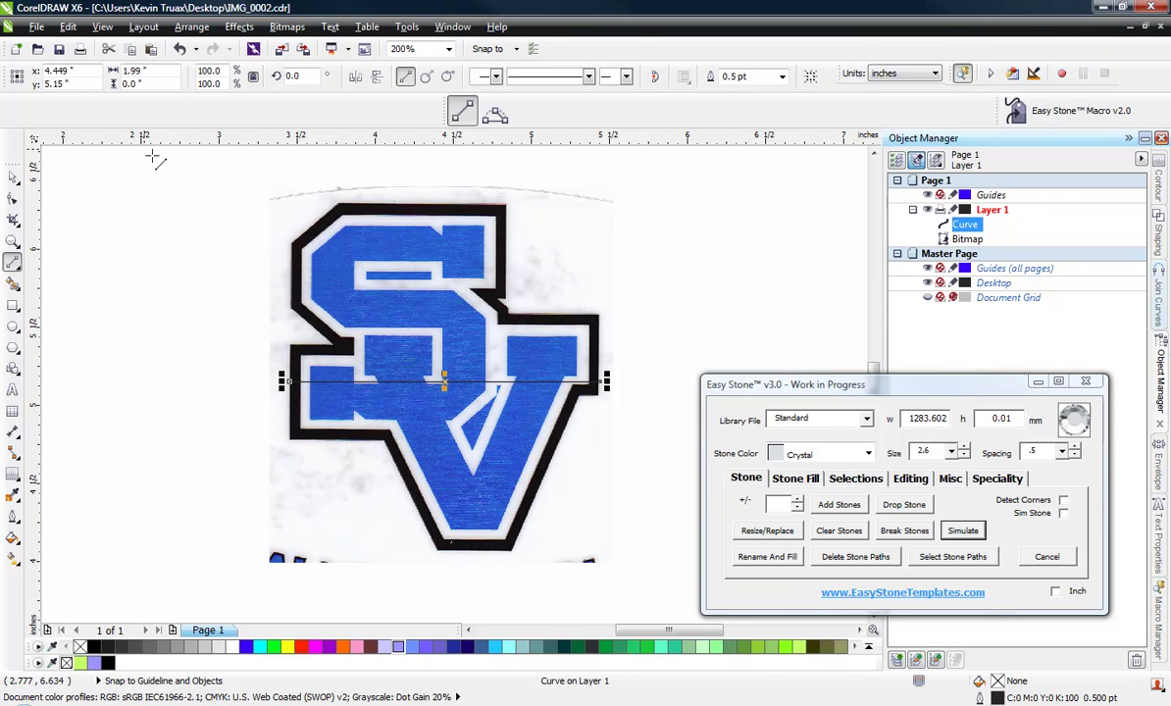
{"action": "key", "text": "Escape"}
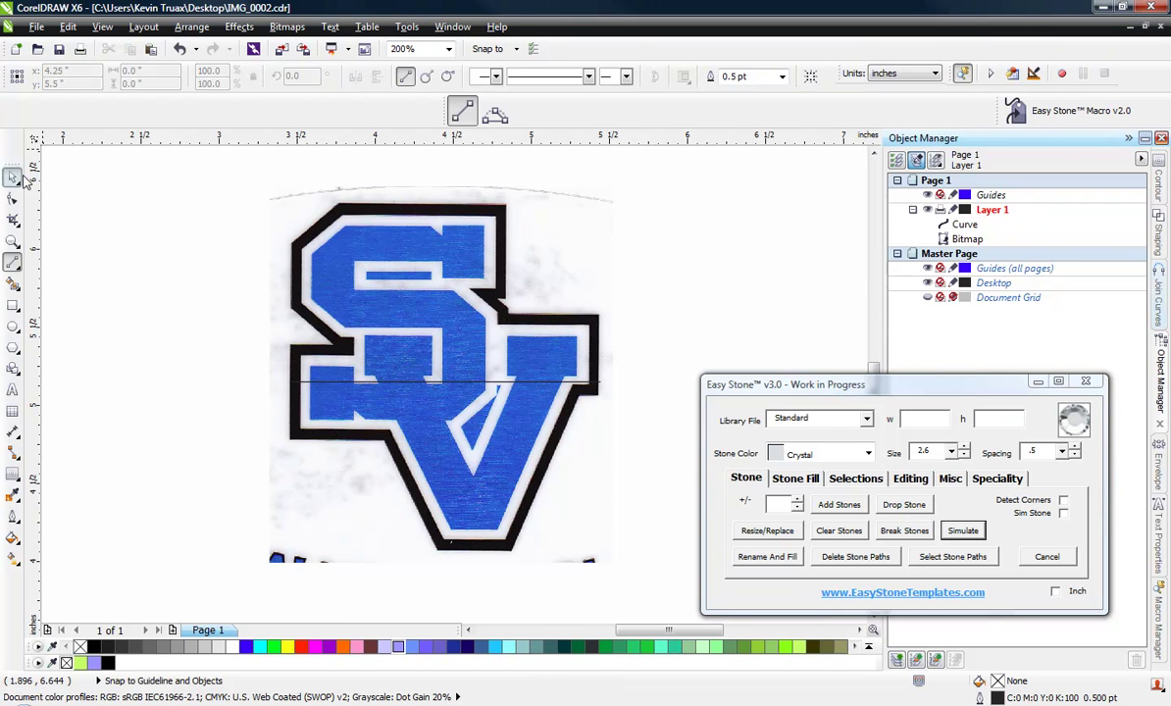
Scale the logo bitmap and the horizontal line together to 150%.
{"action": "left_click", "coordinate": [13, 178]}
{"action": "scroll", "coordinate": [279, 289], "scroll_direction": "down", "scroll_amount": 1}
{"action": "left_click_drag", "start_coordinate": [178, 171], "coordinate": [543, 628]}
{"action": "left_click", "coordinate": [210, 70]}
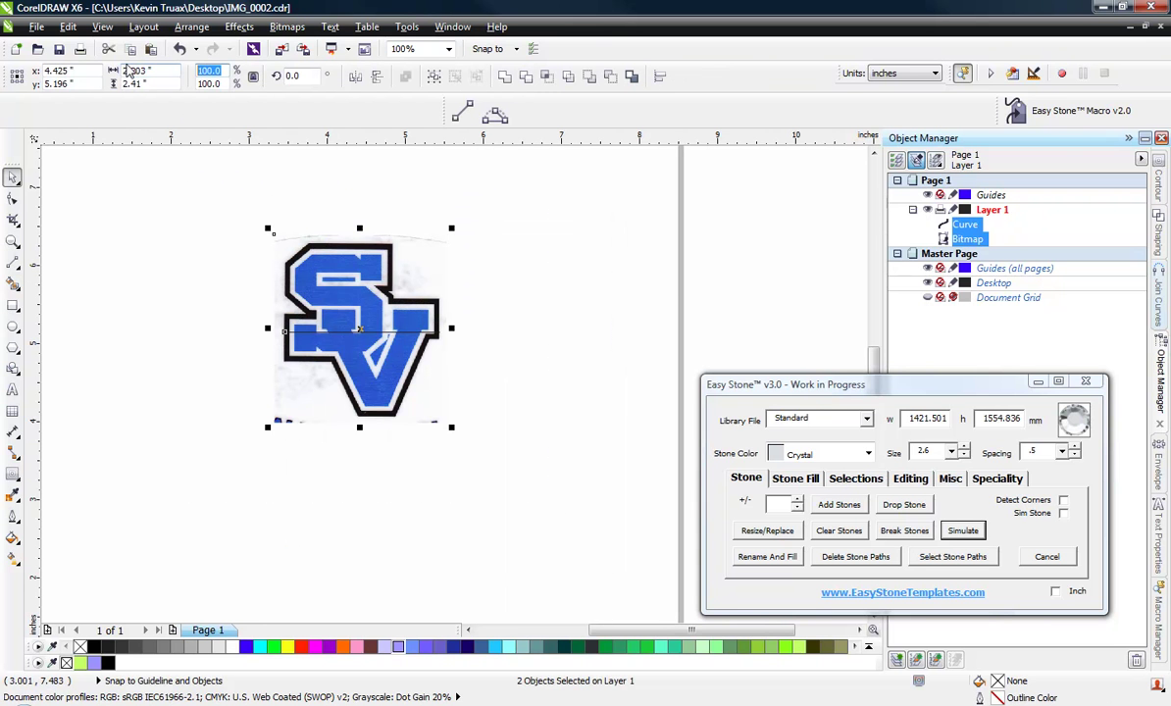
{"action": "type", "text": "150"}
{"action": "key", "text": "Return"}
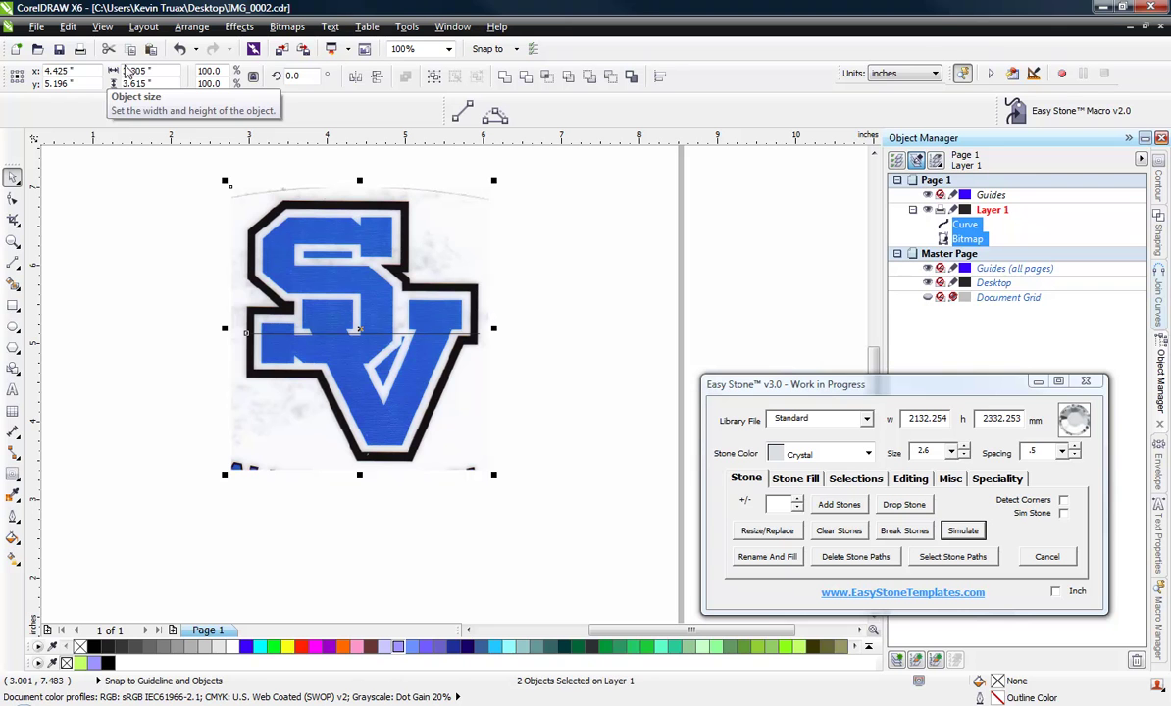
Check the scaled measuring line's width and delete the line.
{"action": "left_click_drag", "start_coordinate": [188, 295], "coordinate": [585, 356]}
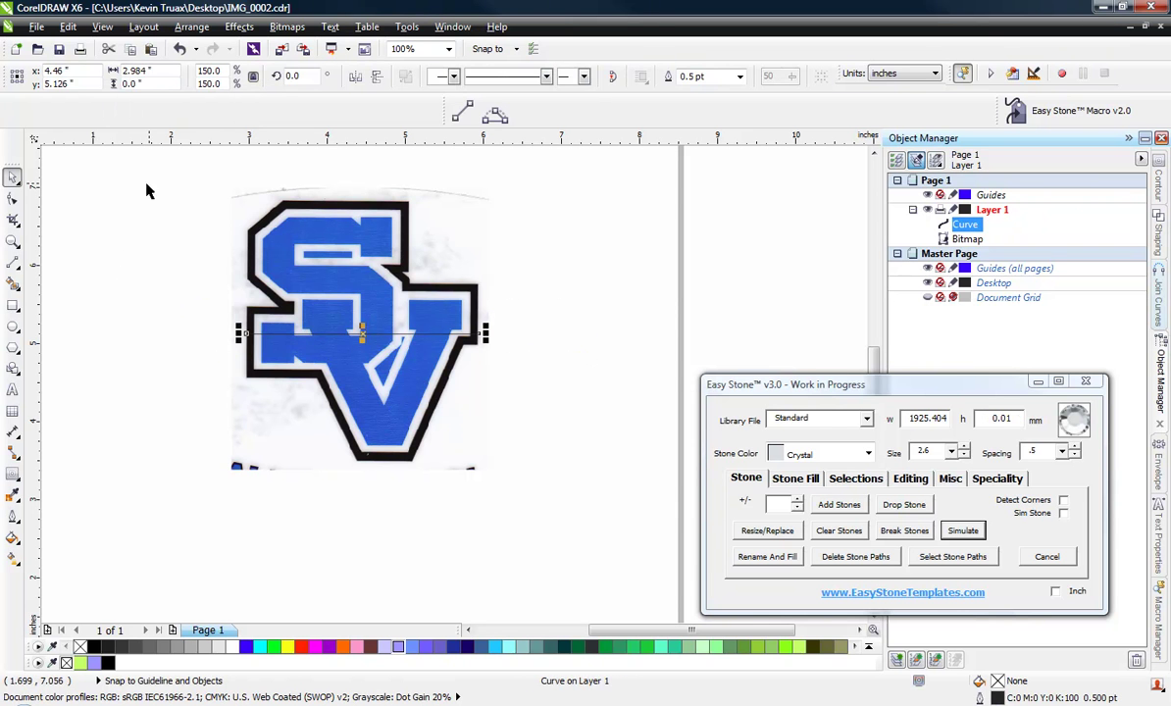
{"action": "left_click_drag", "start_coordinate": [176, 279], "coordinate": [570, 382]}
{"action": "key", "text": "Delete"}
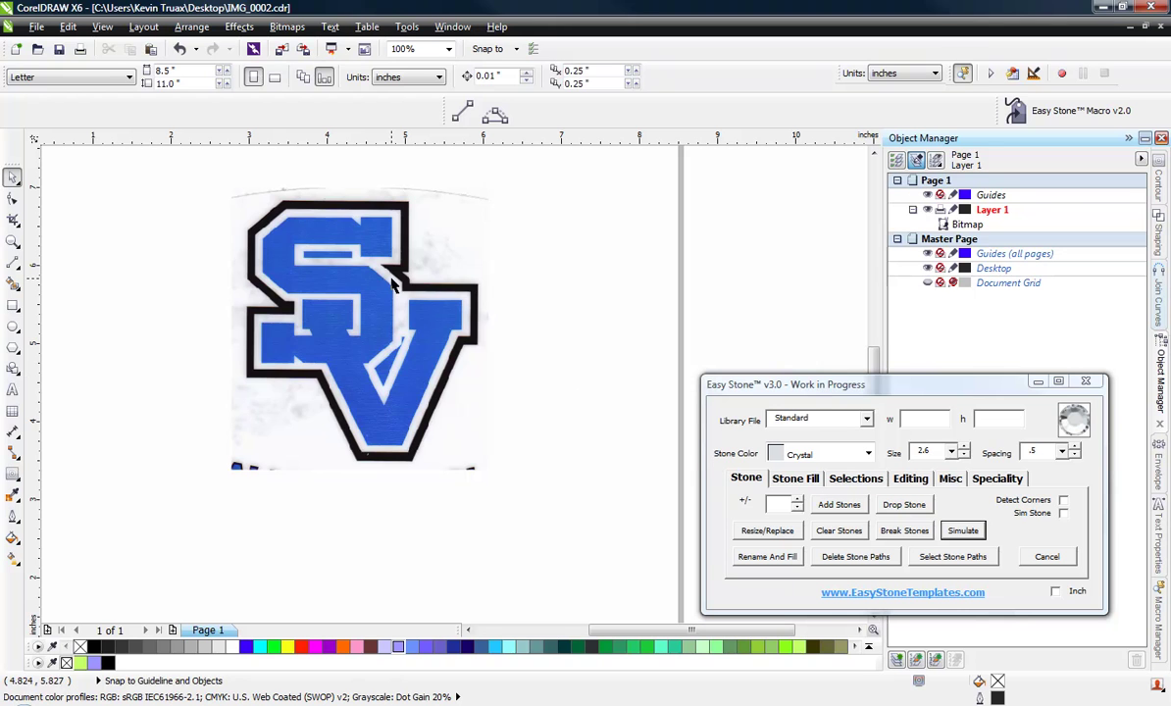
Move the logo bitmap lower on the page and lock it in place.
{"action": "left_click_drag", "start_coordinate": [335, 291], "coordinate": [430, 404]}
{"action": "right_click", "coordinate": [430, 404]}
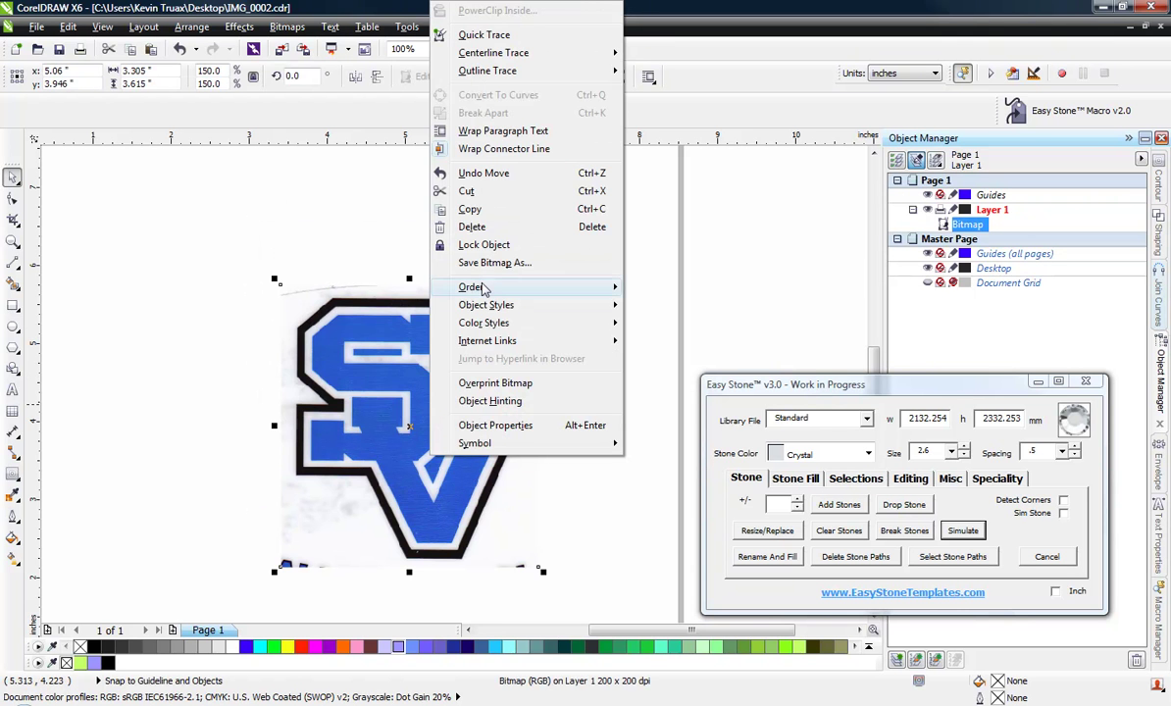
{"action": "left_click", "coordinate": [483, 244]}
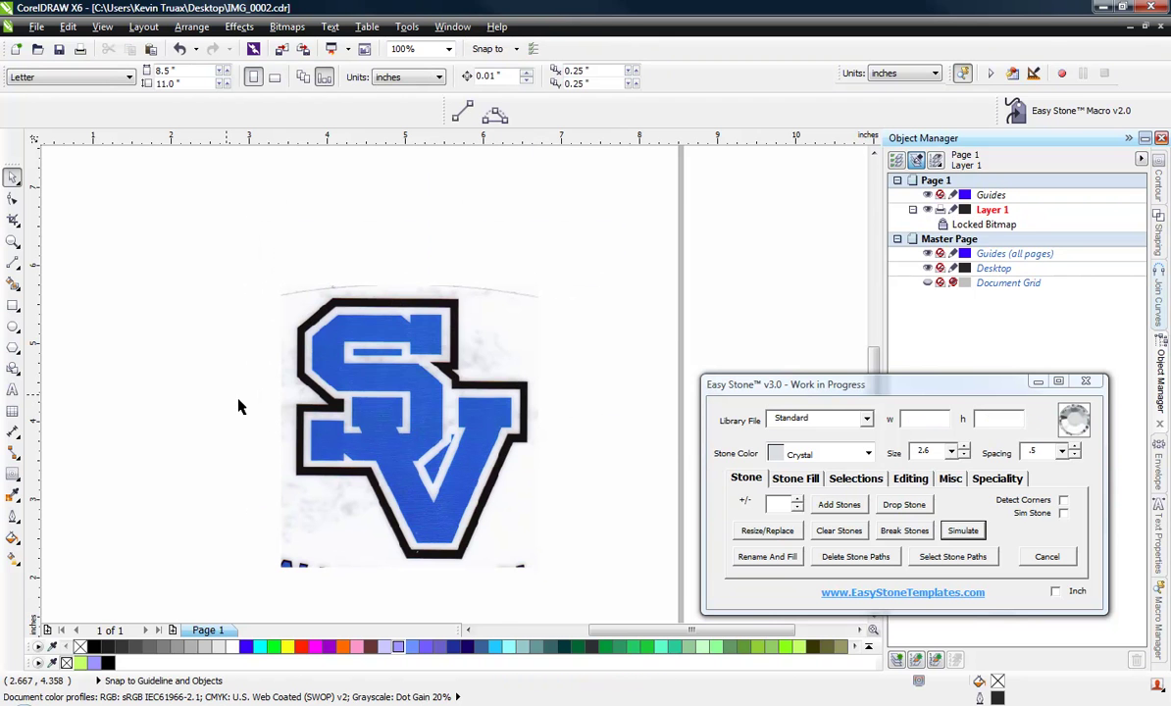
Set the stone colour to Cobalt Blue and the size to 3.4, and drop a single stone.
{"action": "scroll", "coordinate": [338, 465], "scroll_direction": "up", "scroll_amount": 1}
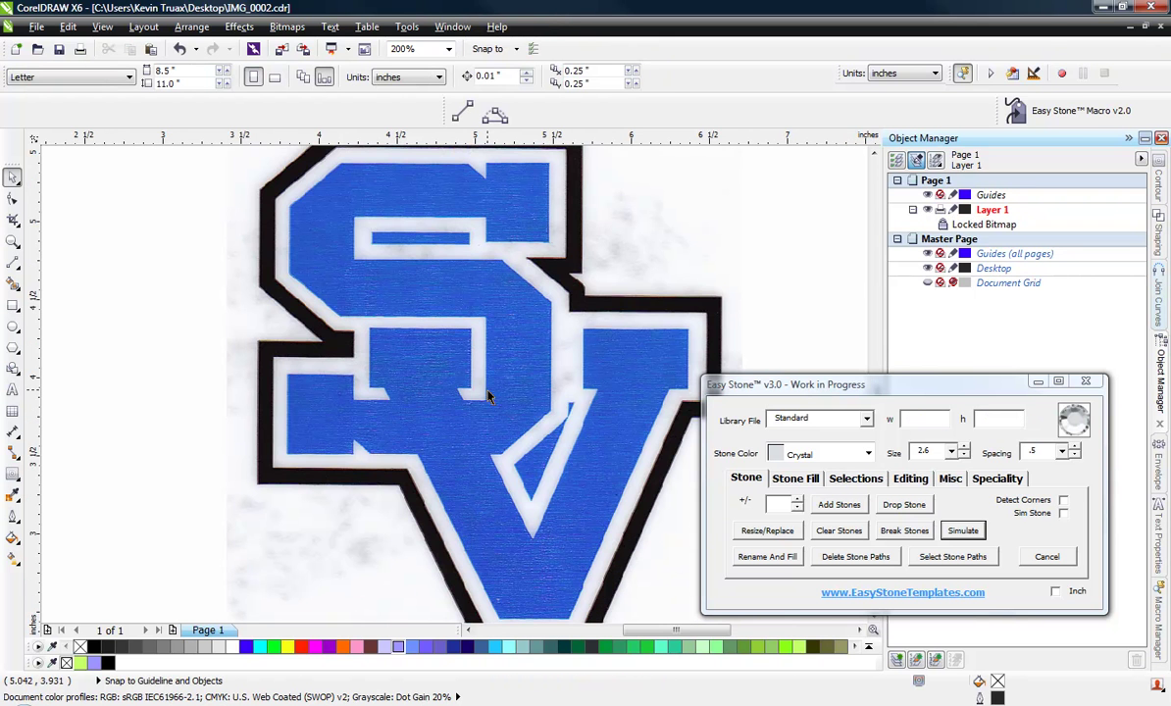
{"action": "left_click", "coordinate": [868, 453]}
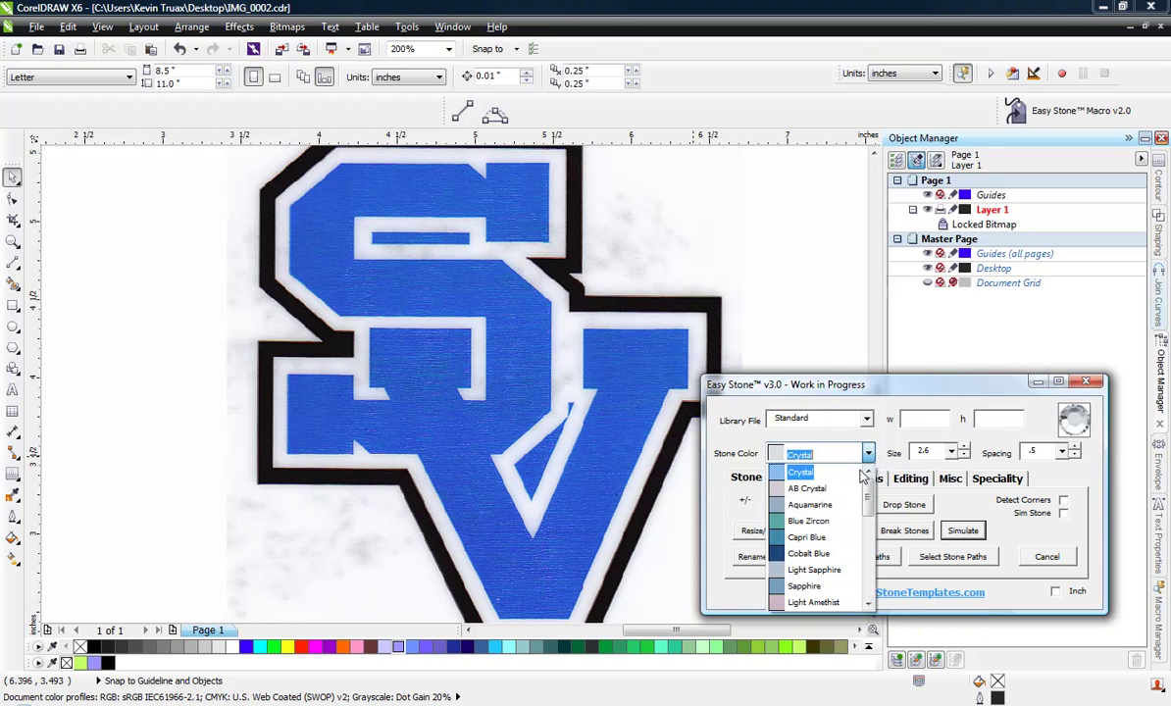
{"action": "left_click", "coordinate": [836, 555]}
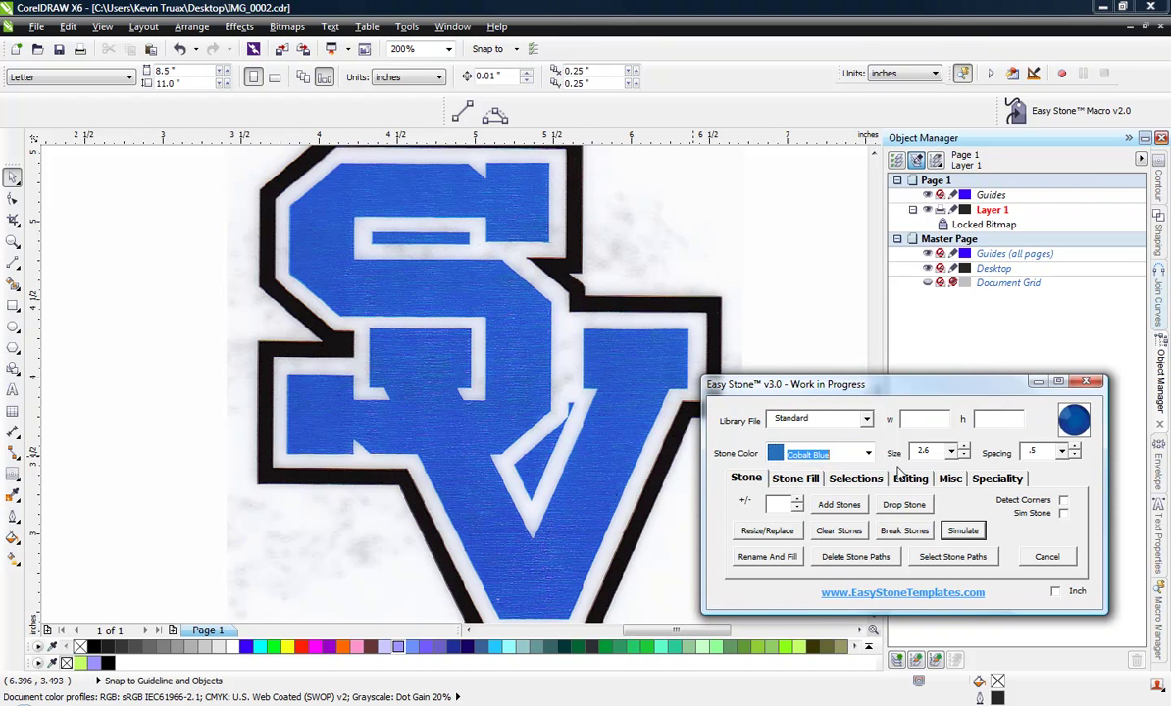
{"action": "double_click", "coordinate": [937, 448]}
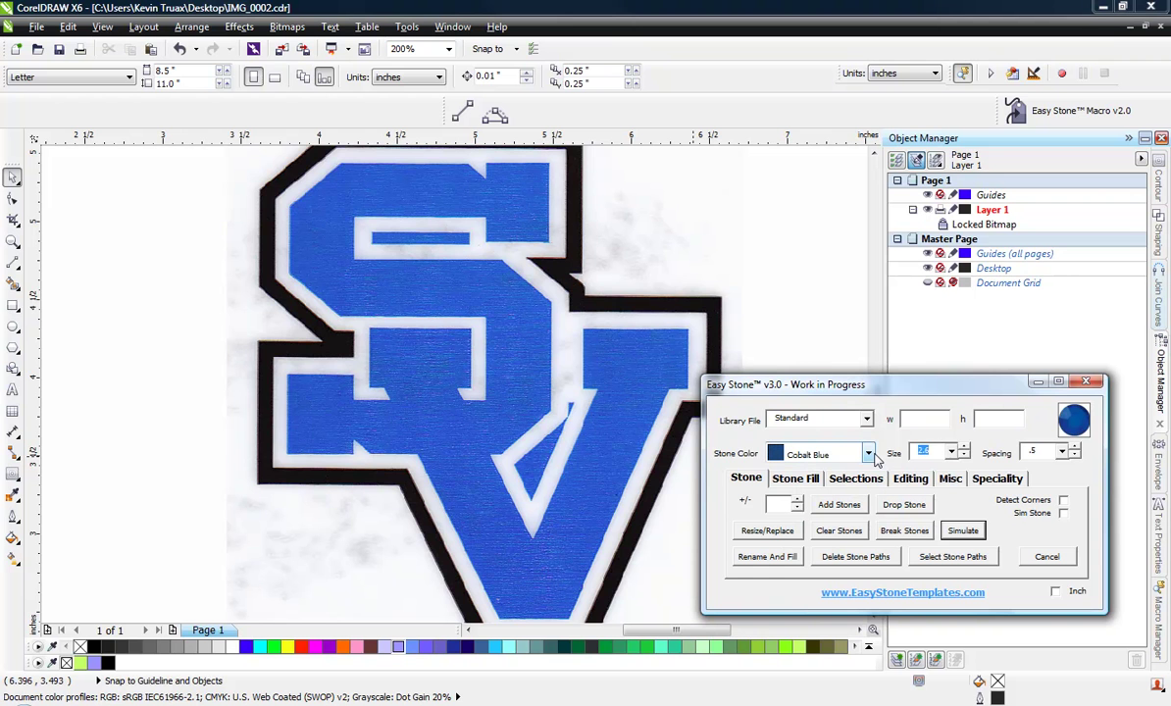
{"action": "type", "text": "3"}
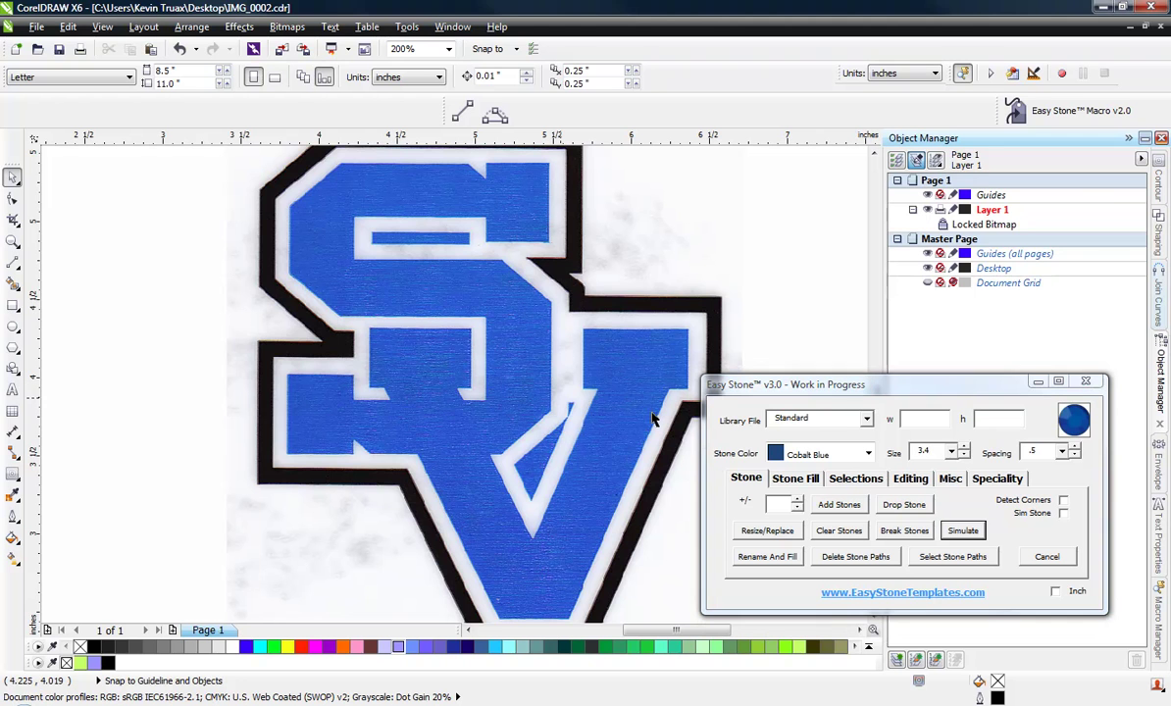
{"action": "left_click", "coordinate": [905, 509]}
Move the stone into the lower right corner of the V's left serif block, just beside the small white notch.
{"action": "scroll", "coordinate": [392, 418], "scroll_direction": "down", "scroll_amount": 2}
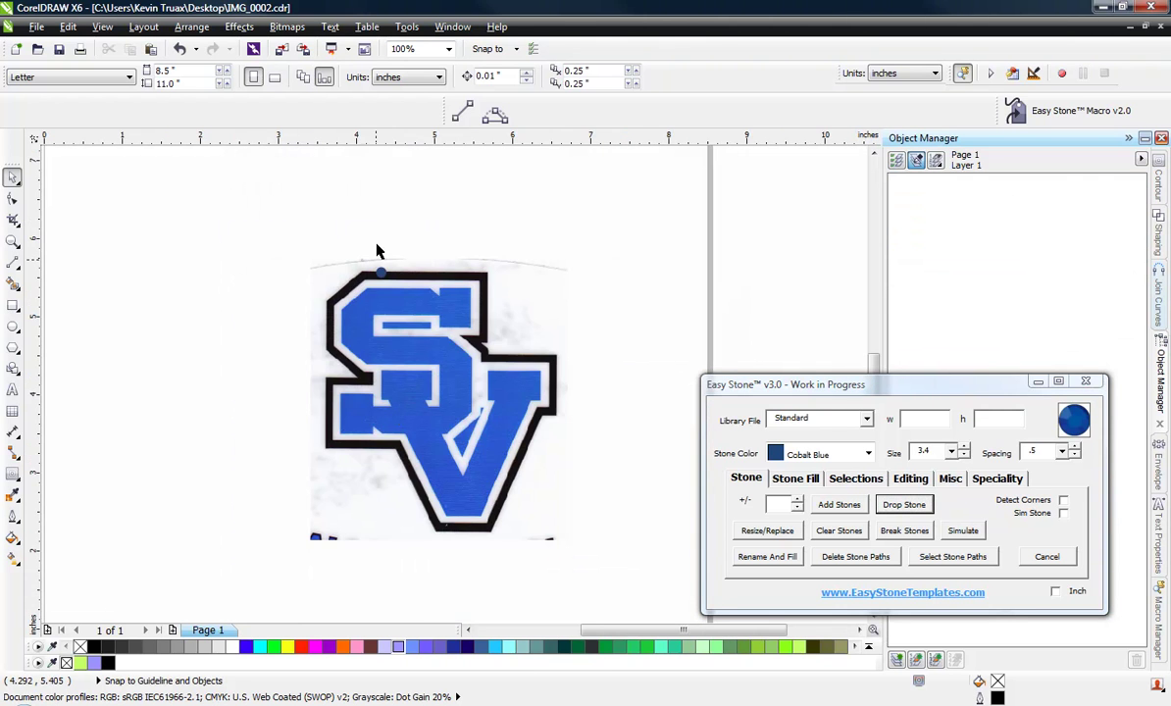
{"action": "scroll", "coordinate": [383, 260], "scroll_direction": "up", "scroll_amount": 2}
{"action": "left_click", "coordinate": [378, 283]}
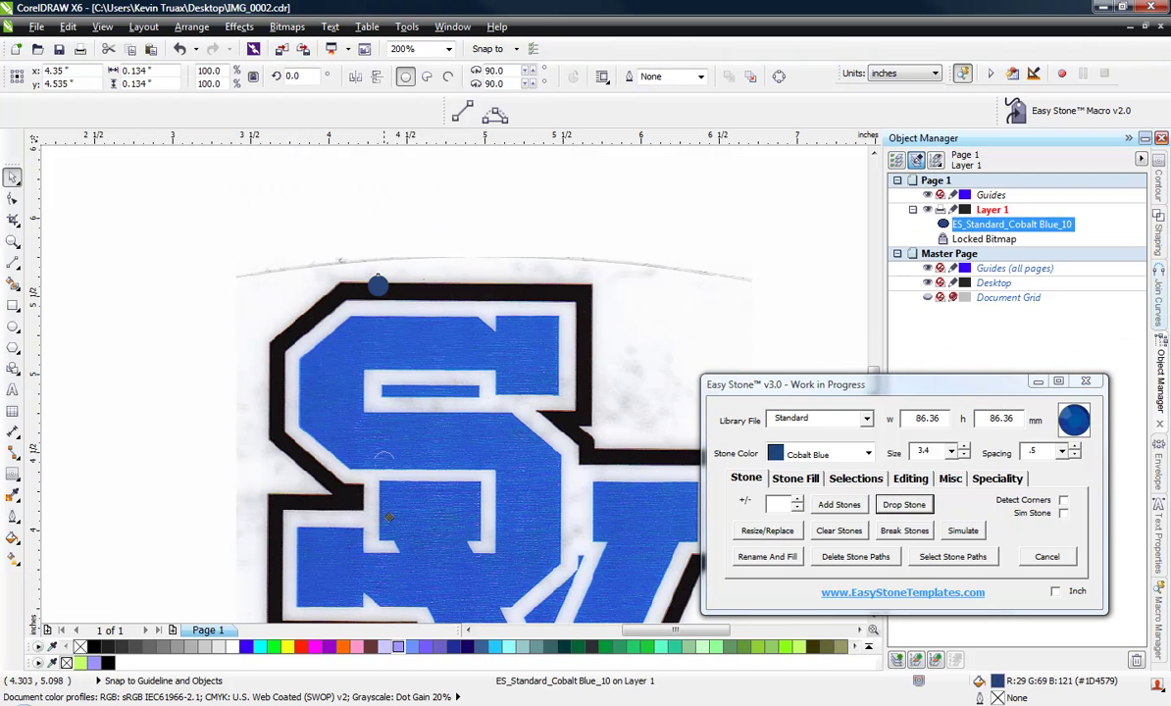
{"action": "left_click_drag", "start_coordinate": [379, 285], "coordinate": [379, 563]}
{"action": "scroll", "coordinate": [410, 274], "scroll_direction": "down", "scroll_amount": 2}
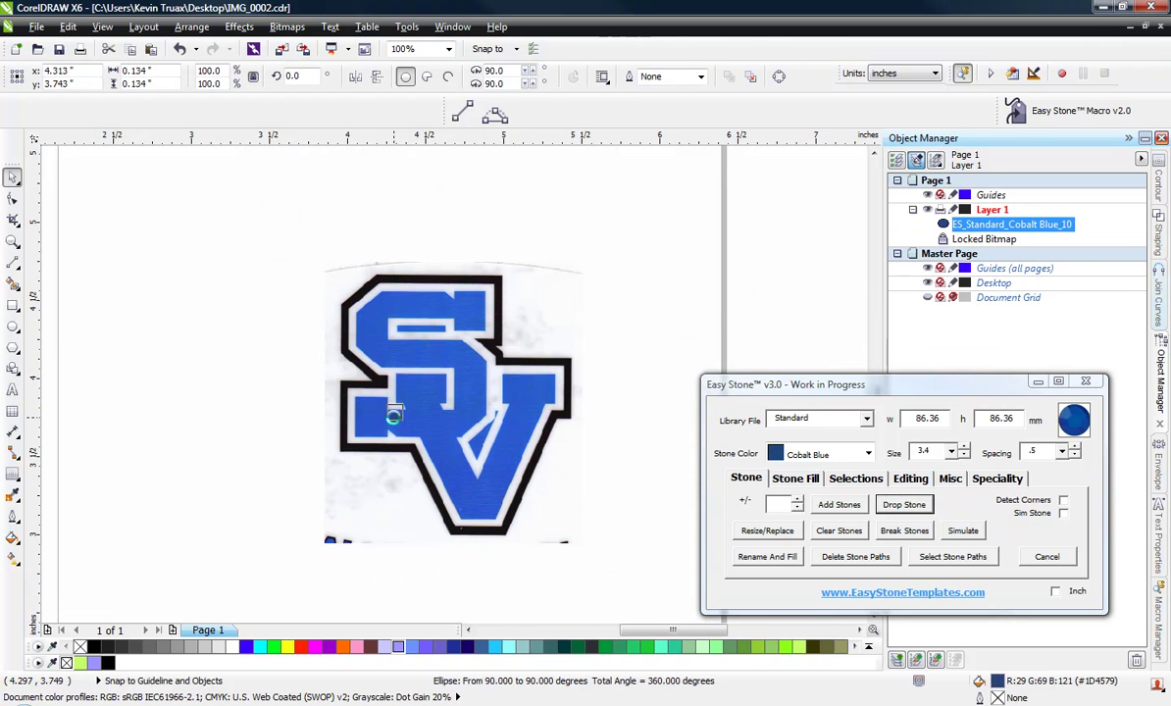
{"action": "scroll", "coordinate": [393, 416], "scroll_direction": "up", "scroll_amount": 5}
{"action": "scroll", "coordinate": [405, 294], "scroll_direction": "down", "scroll_amount": 1}
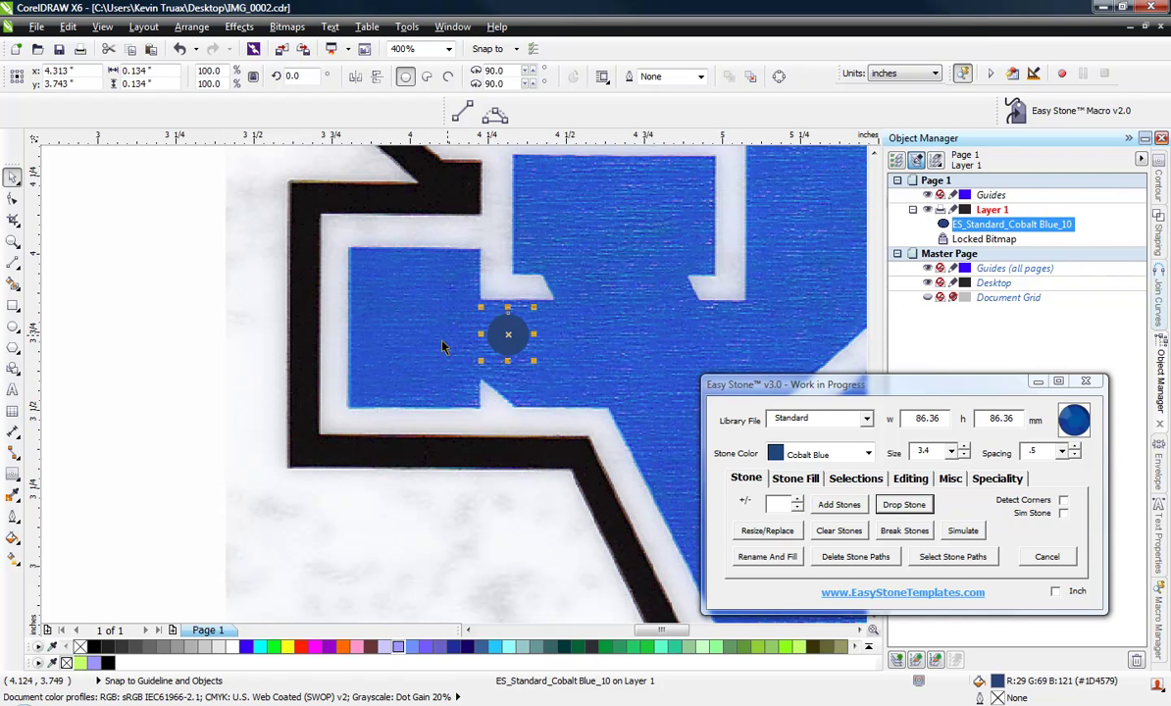
{"action": "scroll", "coordinate": [510, 339], "scroll_direction": "up", "scroll_amount": 2}
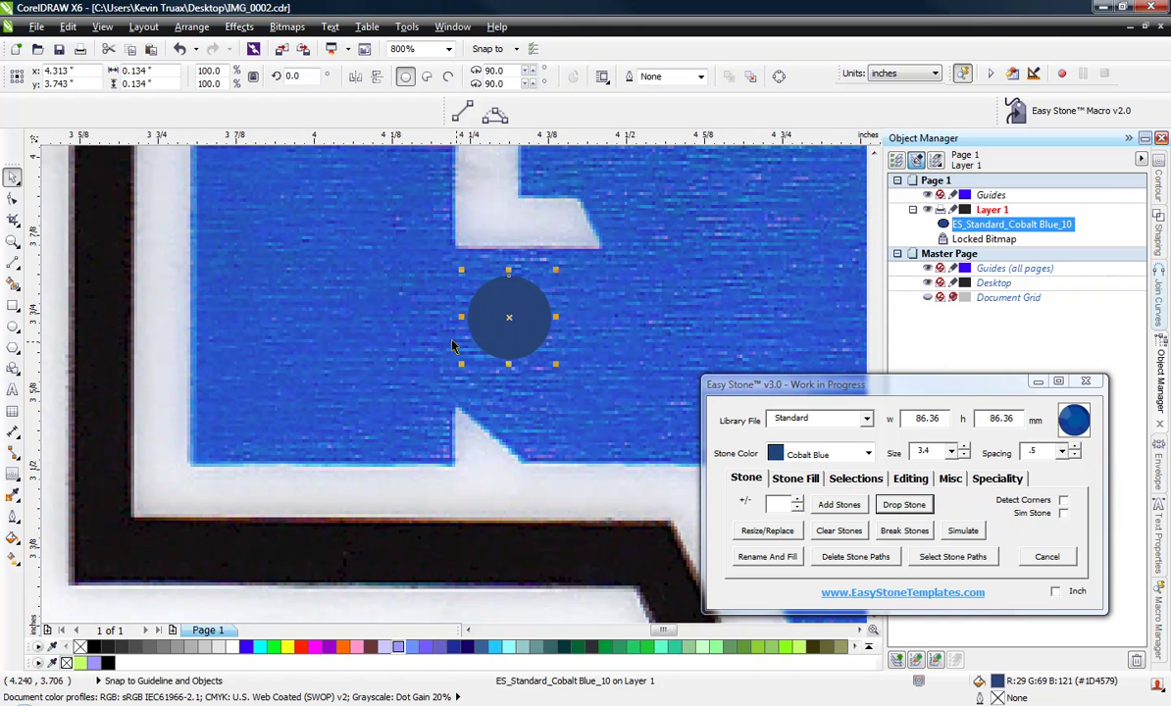
{"action": "scroll", "coordinate": [452, 346], "scroll_direction": "down", "scroll_amount": 2}
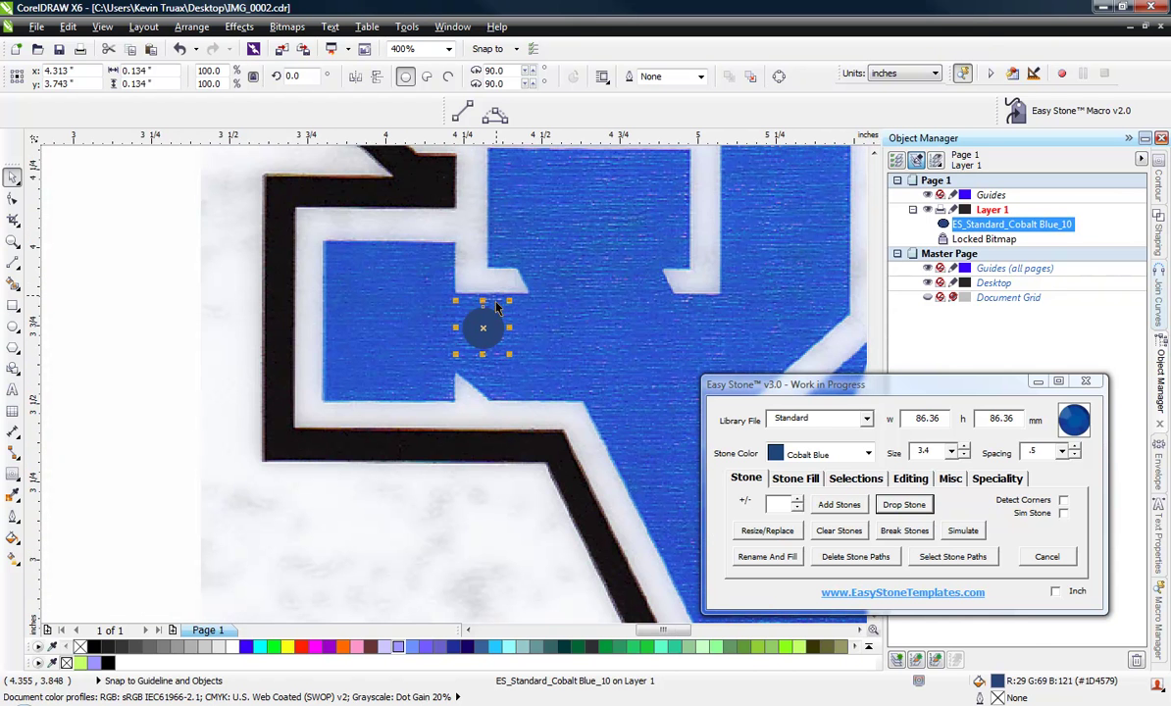
{"action": "scroll", "coordinate": [472, 338], "scroll_direction": "up", "scroll_amount": 2}
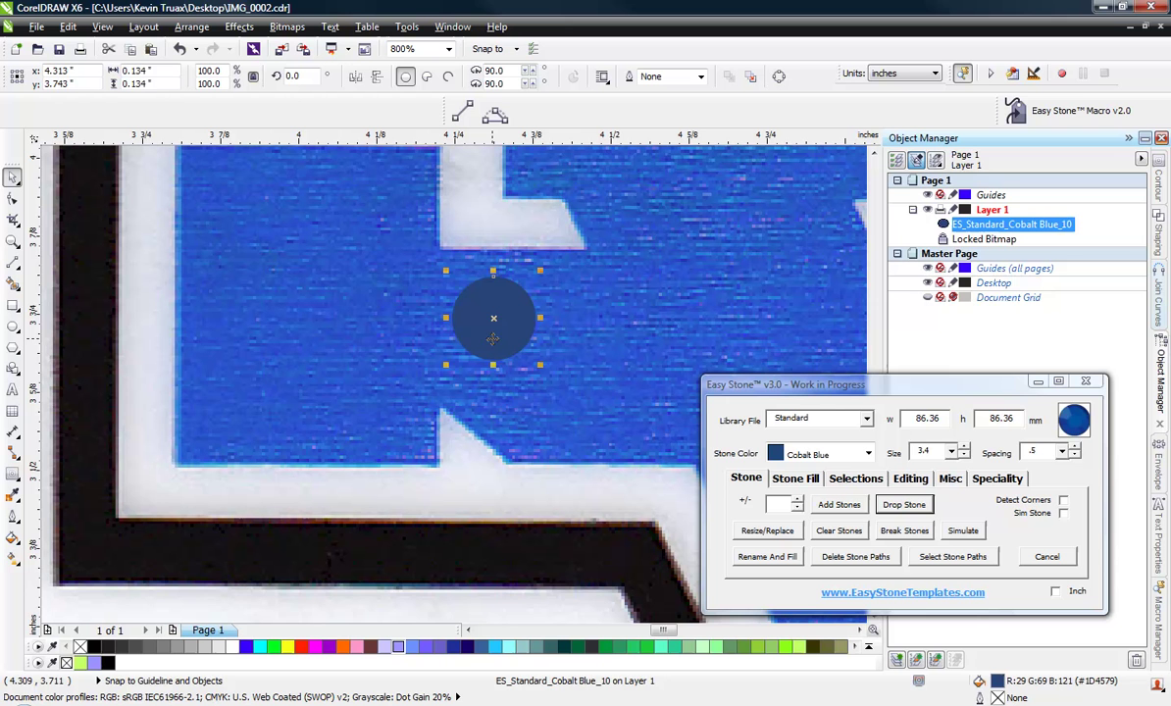
{"action": "left_click", "coordinate": [389, 416]}
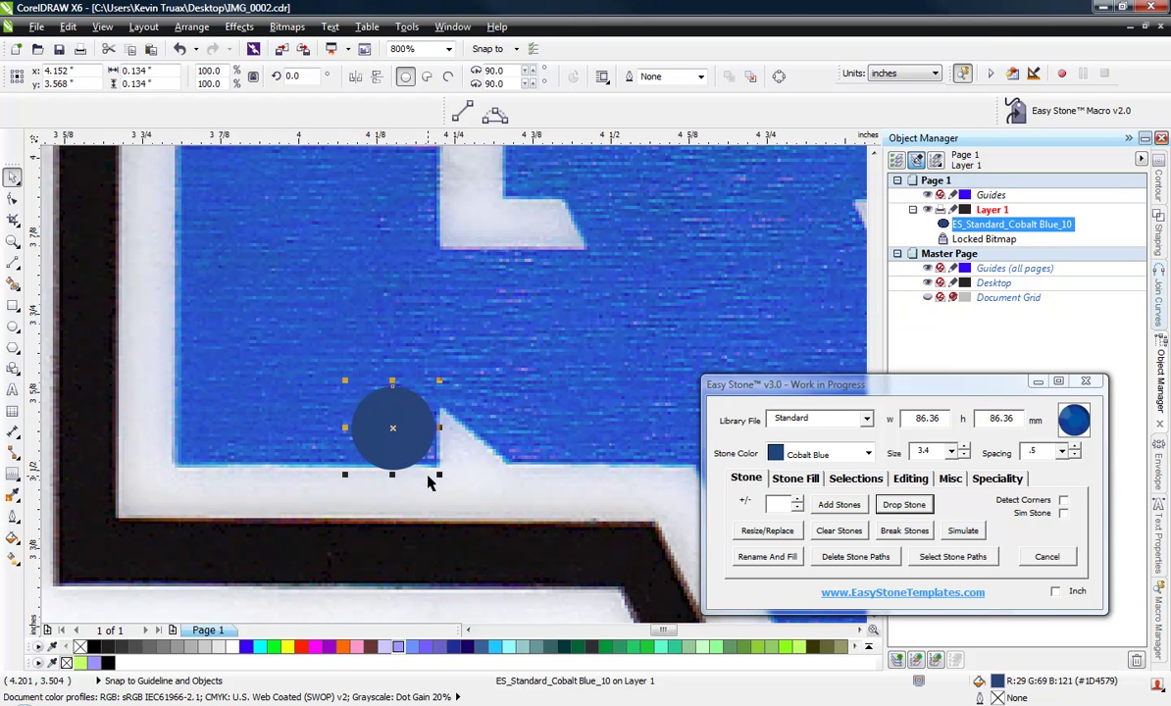
Duplicate the stone upward three times at a 3.9 offset to form a column of four.
{"action": "left_click", "coordinate": [795, 478]}
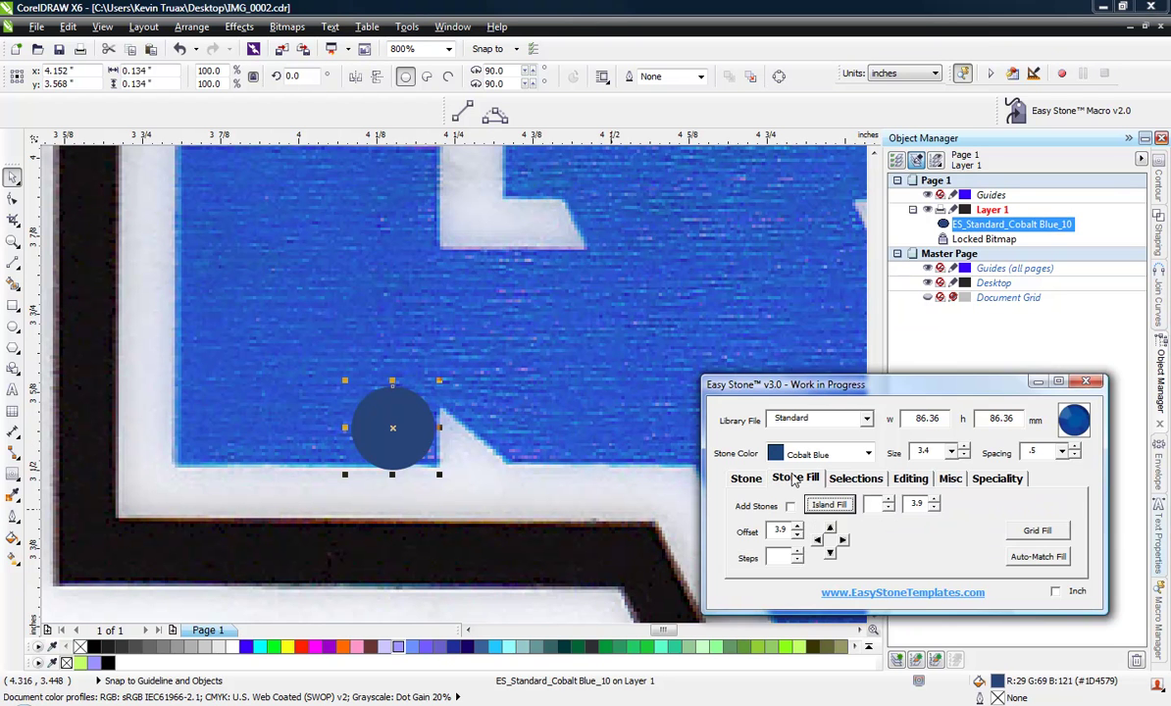
{"action": "left_click", "coordinate": [830, 528]}
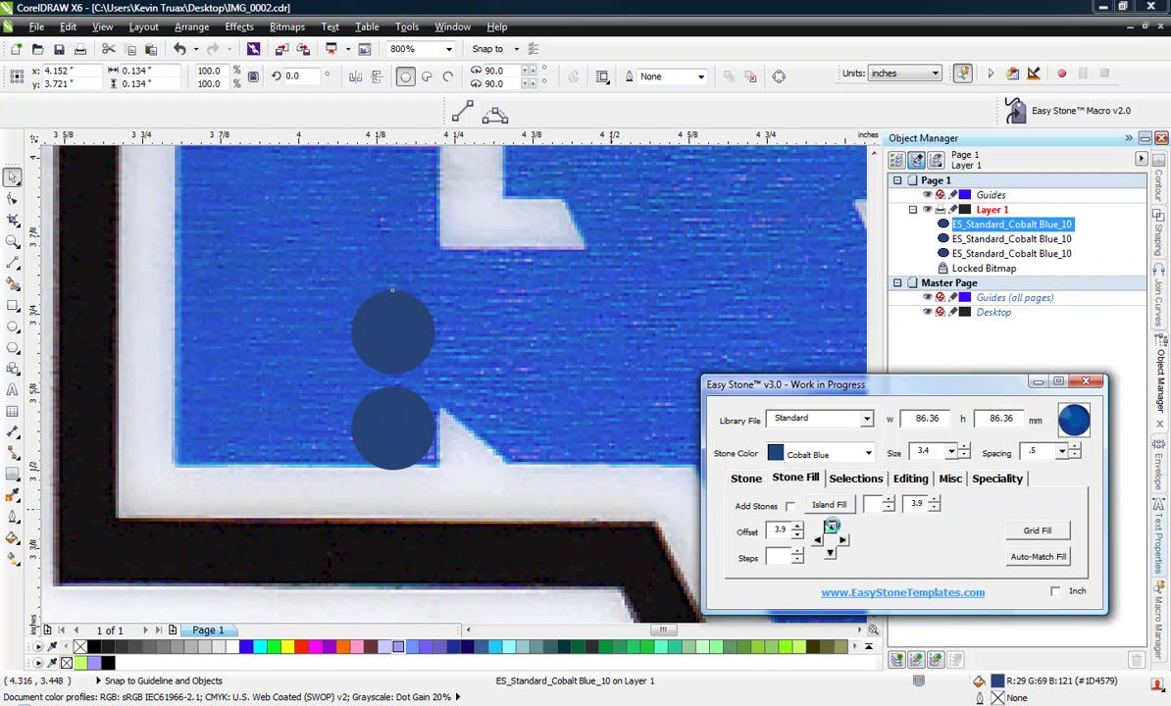
{"action": "left_click", "coordinate": [830, 528]}
{"action": "left_click", "coordinate": [830, 527]}
{"action": "left_click", "coordinate": [493, 368]}
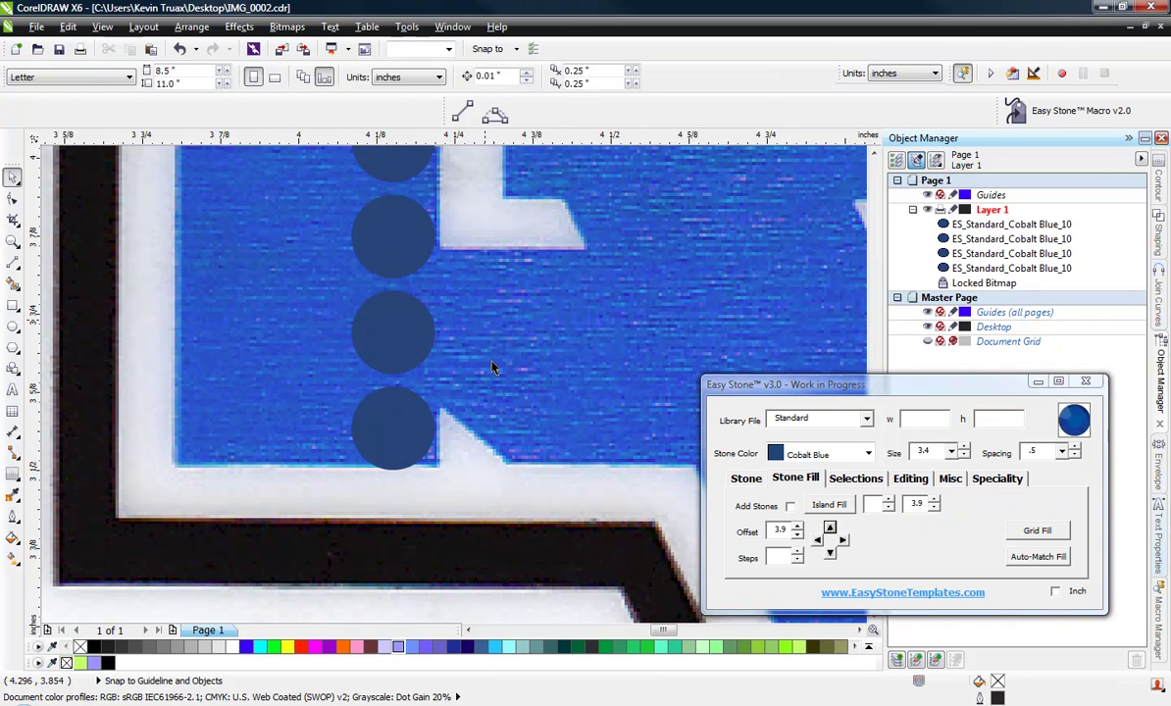
Duplicate the four-stone column twice to the left at a 3.9 offset to cover the serif block.
{"action": "scroll", "coordinate": [460, 327], "scroll_direction": "down", "scroll_amount": 3}
{"action": "scroll", "coordinate": [423, 290], "scroll_direction": "up", "scroll_amount": 3}
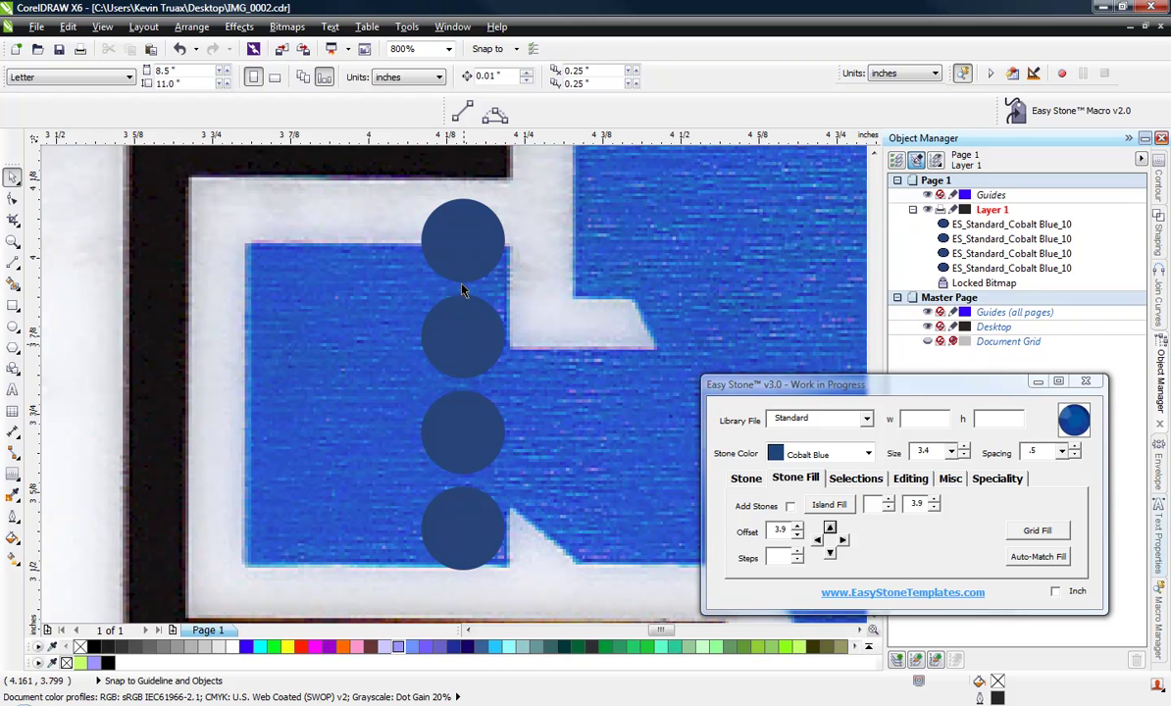
{"action": "left_click_drag", "start_coordinate": [360, 192], "coordinate": [562, 603]}
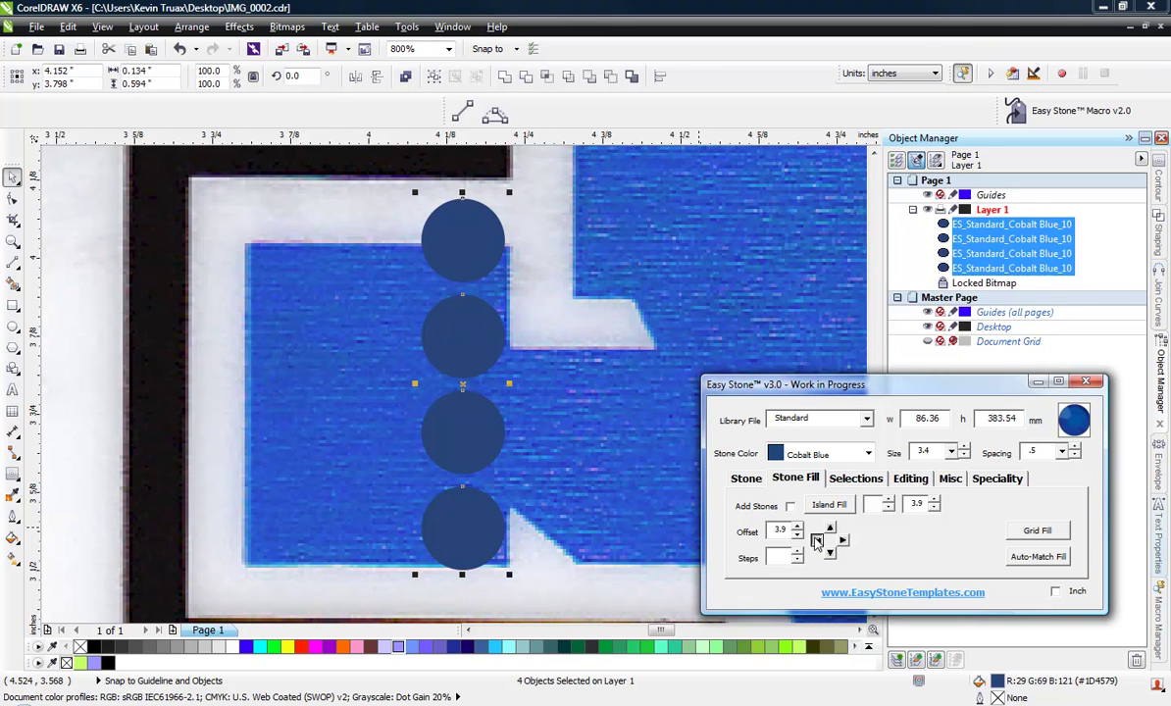
{"action": "left_click", "coordinate": [817, 540]}
{"action": "left_click", "coordinate": [817, 541]}
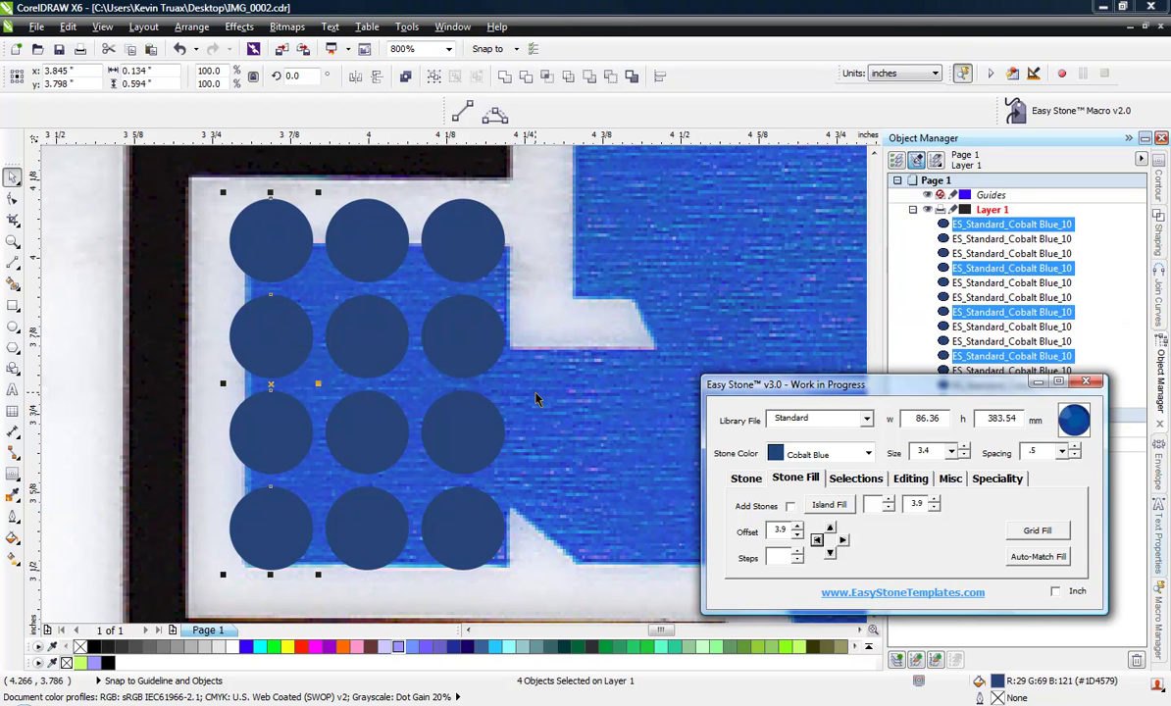
{"action": "key", "text": "Escape"}
Duplicate the rightmost stone column eight times to the right at a 3.9 offset, across the lower part of the S.
{"action": "scroll", "coordinate": [270, 297], "scroll_direction": "down", "scroll_amount": 2}
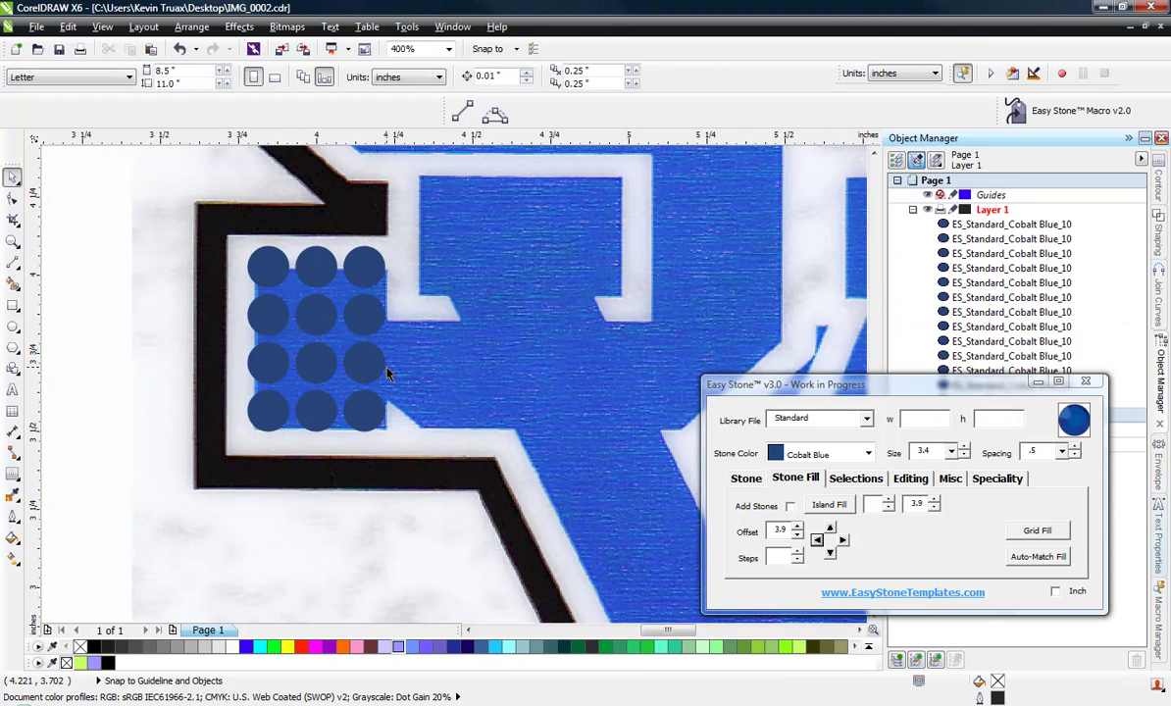
{"action": "scroll", "coordinate": [388, 373], "scroll_direction": "down", "scroll_amount": 2}
{"action": "scroll", "coordinate": [445, 312], "scroll_direction": "up", "scroll_amount": 2}
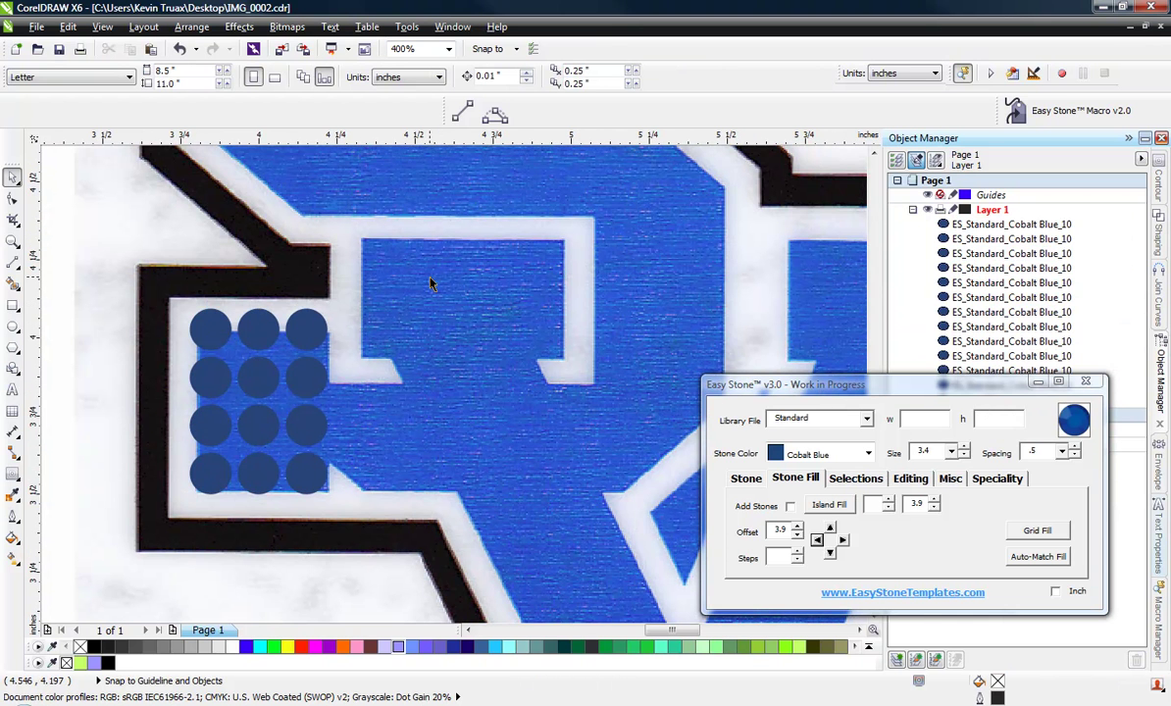
{"action": "left_click_drag", "start_coordinate": [386, 286], "coordinate": [276, 535]}
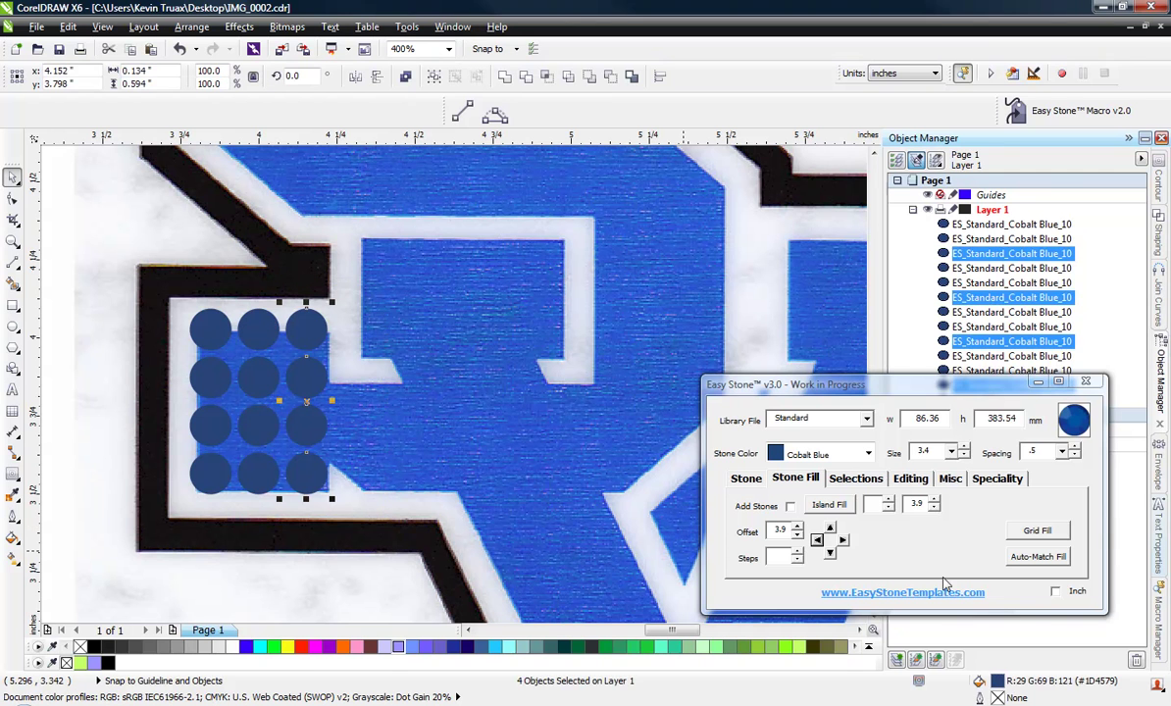
{"action": "left_click", "coordinate": [842, 539]}
{"action": "left_click", "coordinate": [843, 539]}
{"action": "left_click", "coordinate": [843, 540]}
{"action": "left_click", "coordinate": [842, 540]}
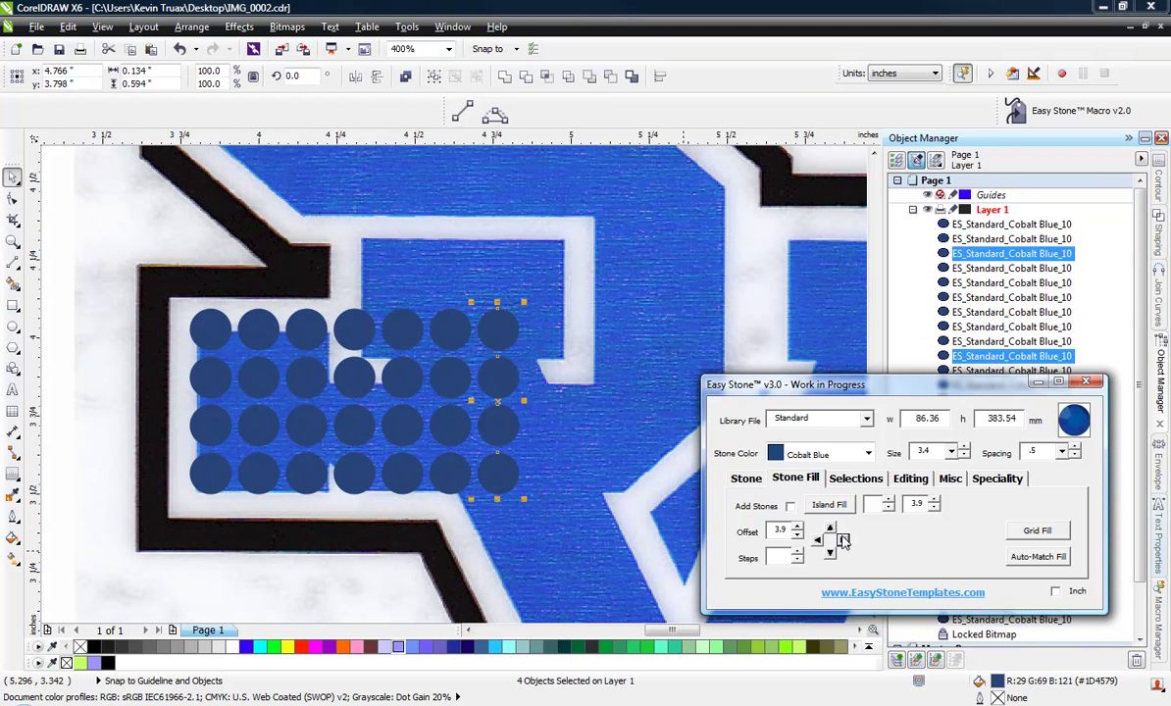
{"action": "left_click", "coordinate": [843, 539]}
{"action": "left_click", "coordinate": [843, 539]}
{"action": "left_click", "coordinate": [842, 539]}
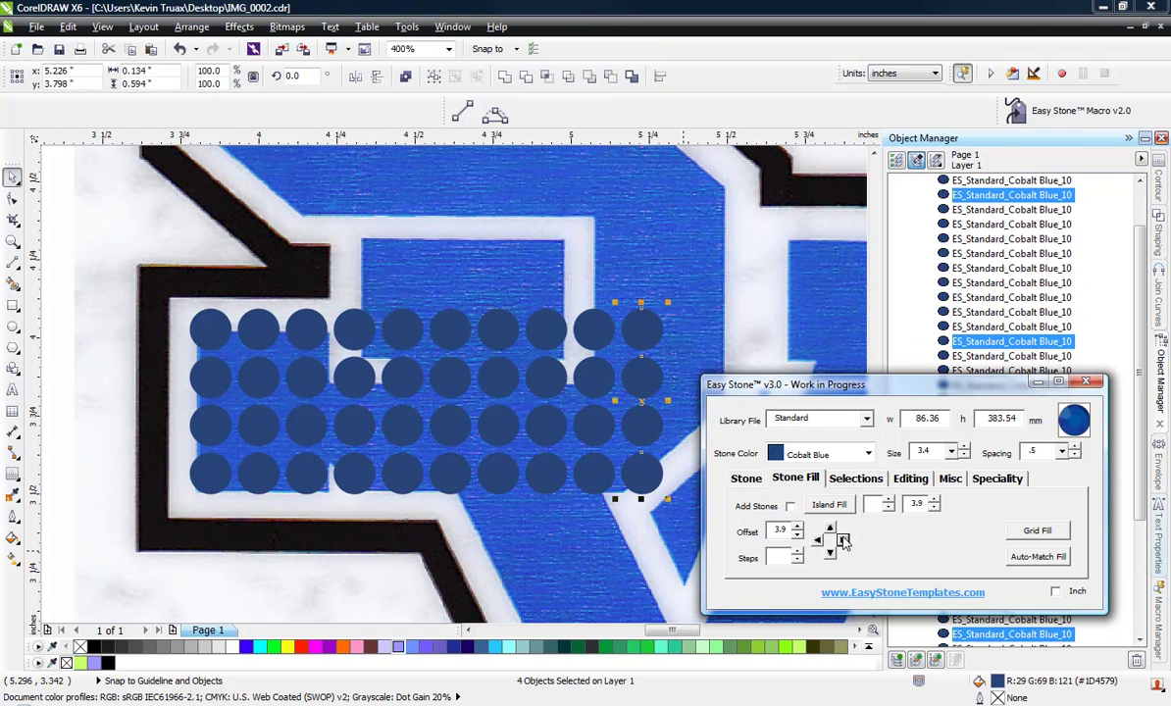
{"action": "left_click", "coordinate": [843, 539]}
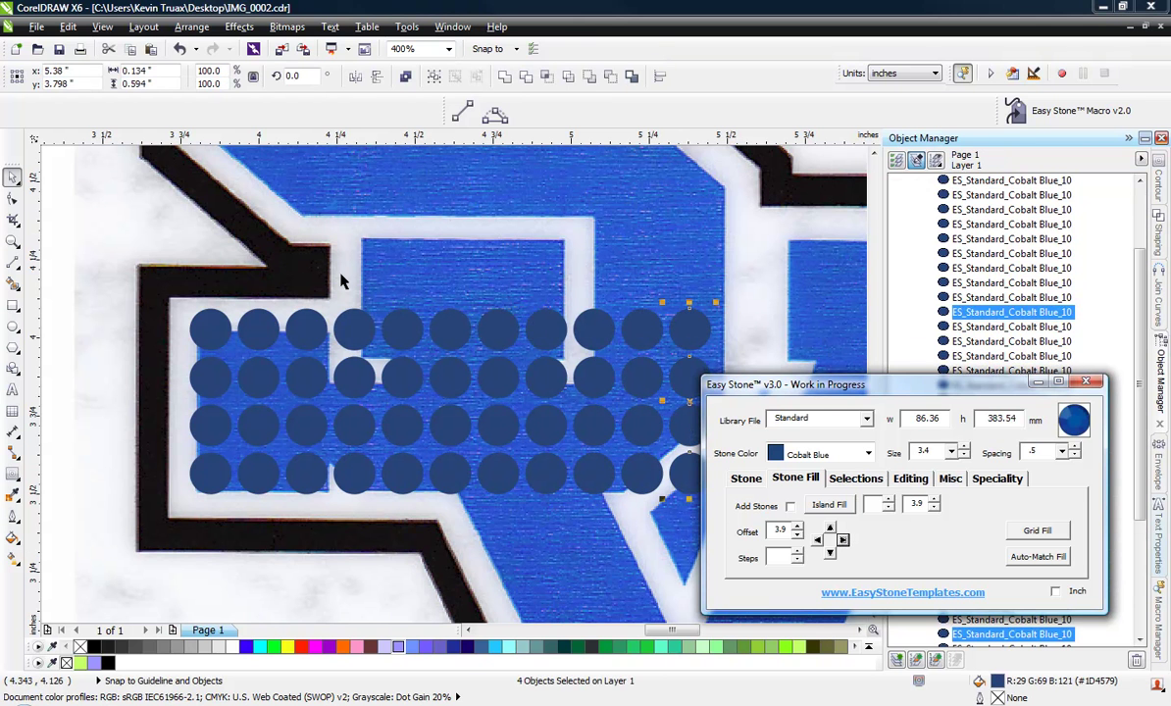
Move the whole 44-stone grid about 0.07 in to the left to align it better with the blue area.
{"action": "left_click", "coordinate": [252, 235]}
{"action": "scroll", "coordinate": [249, 233], "scroll_direction": "down", "scroll_amount": 2}
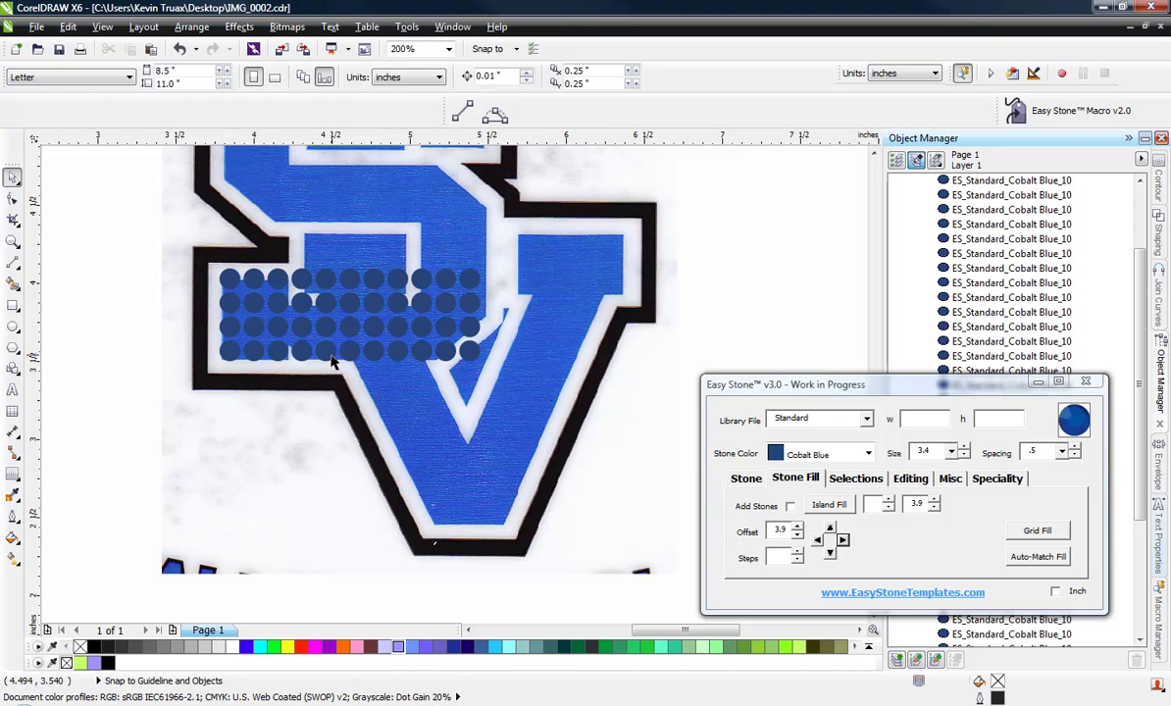
{"action": "scroll", "coordinate": [410, 370], "scroll_direction": "up", "scroll_amount": 2}
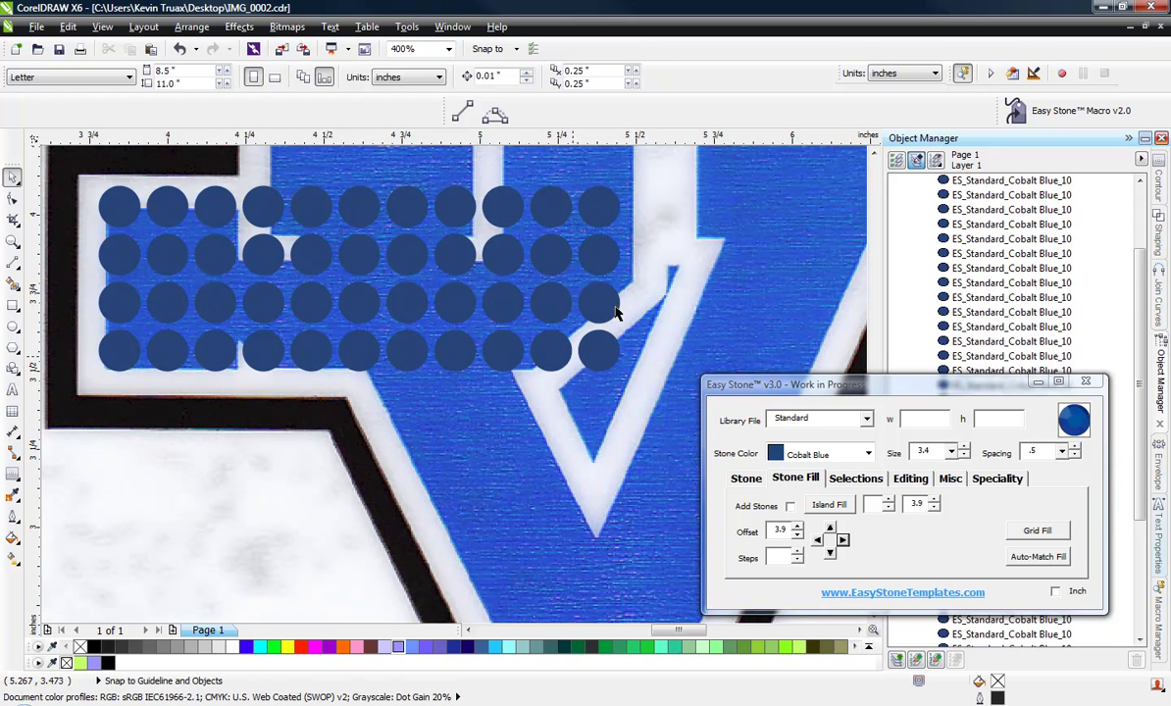
{"action": "left_click_drag", "start_coordinate": [650, 169], "coordinate": [59, 392]}
{"action": "scroll", "coordinate": [454, 356], "scroll_direction": "up", "scroll_amount": 1}
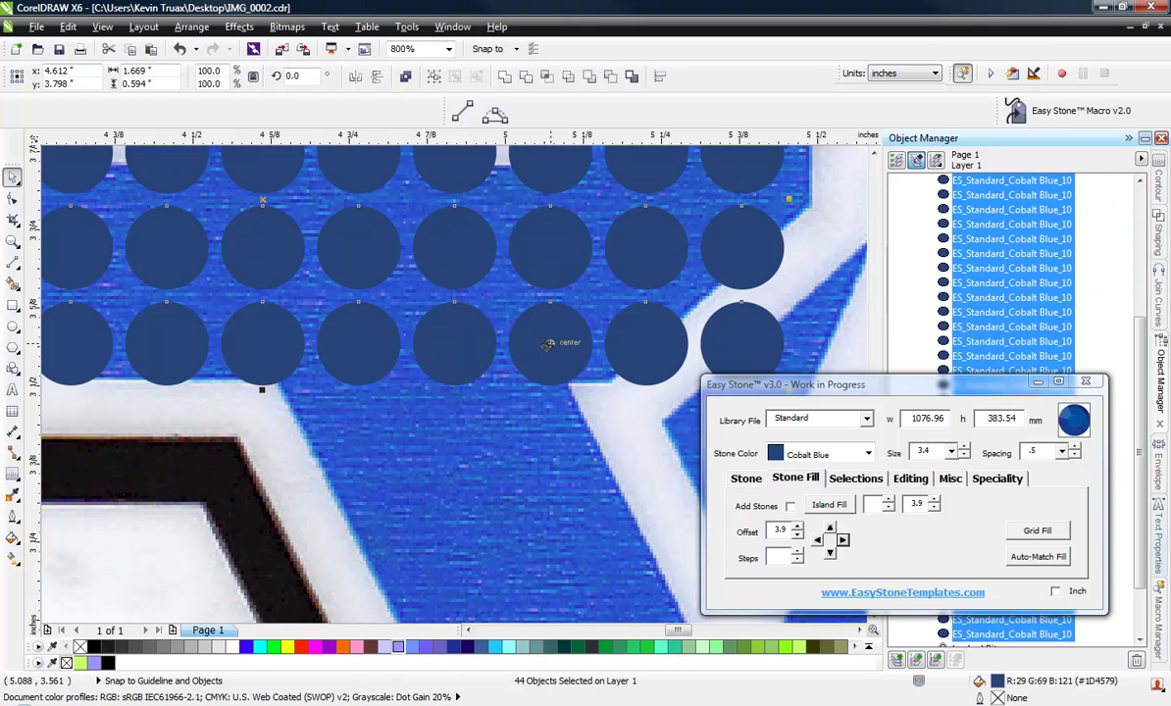
{"action": "left_click_drag", "start_coordinate": [455, 342], "coordinate": [409, 356]}
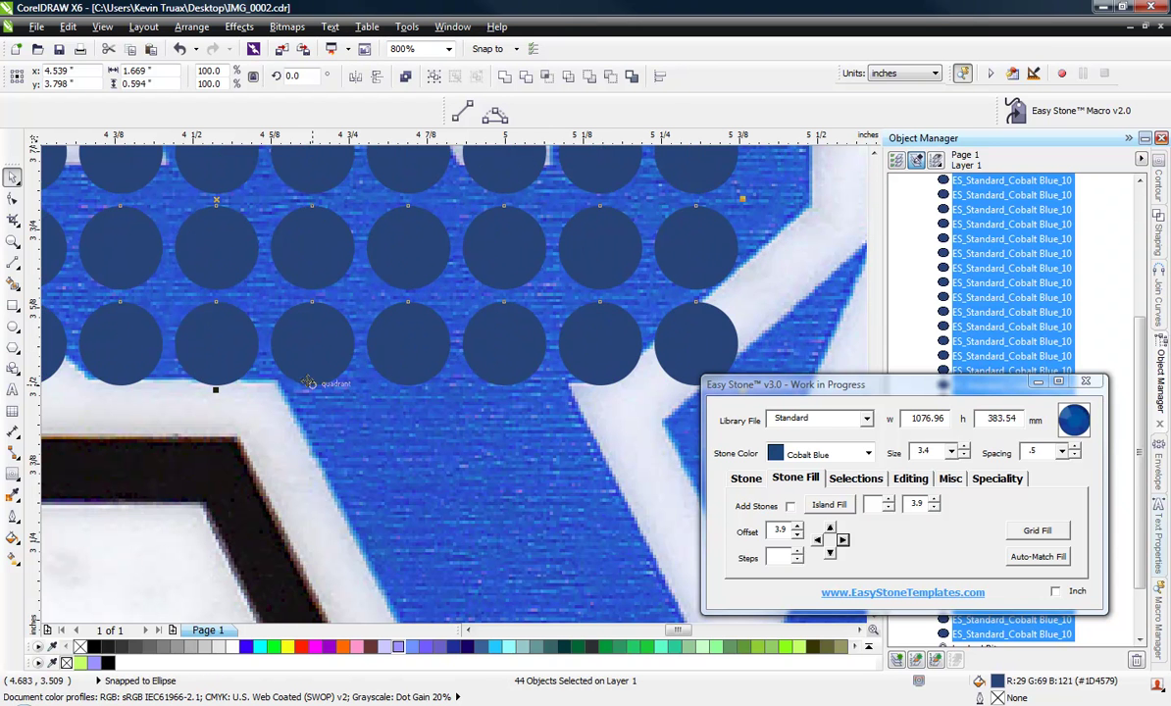
{"action": "key", "text": "Escape"}
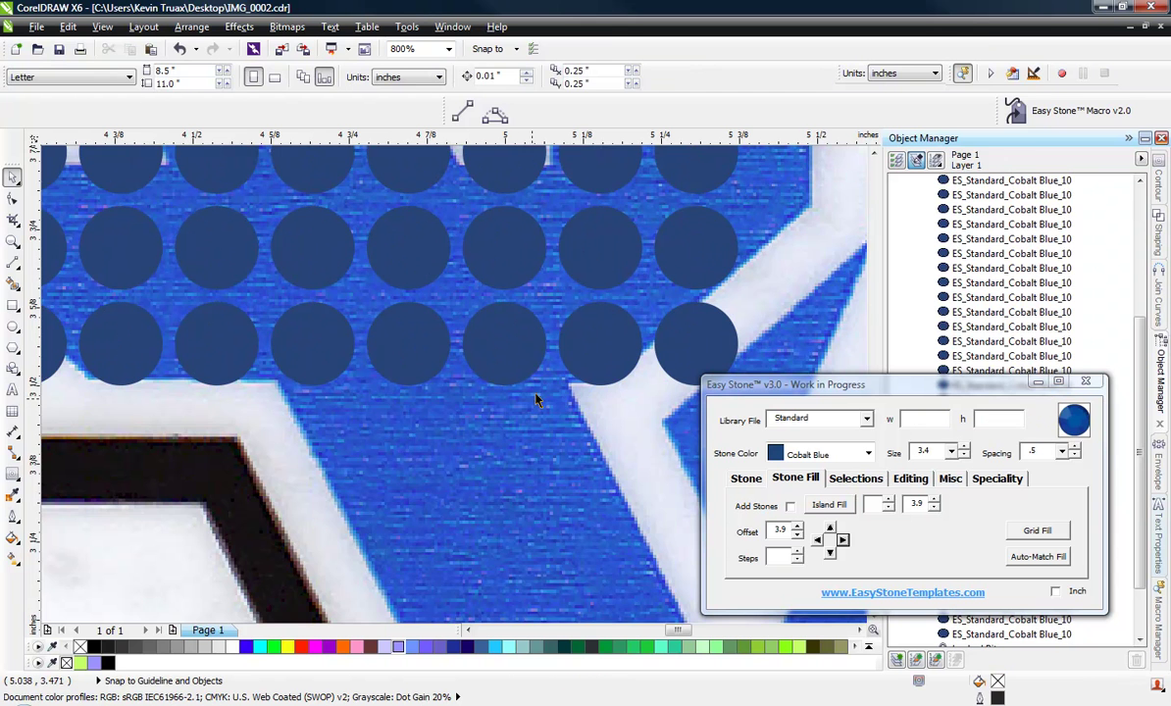
Duplicate the rightmost four-stone column once to the right at a 3.9 offset.
{"action": "scroll", "coordinate": [538, 397], "scroll_direction": "down", "scroll_amount": 1}
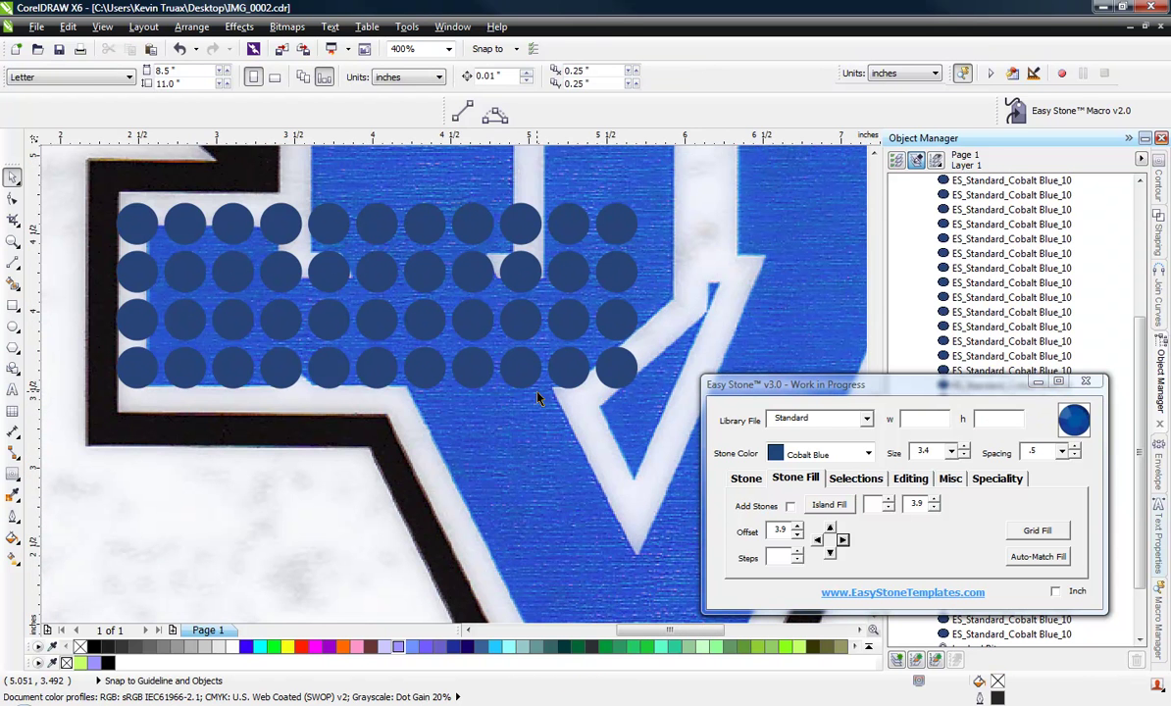
{"action": "scroll", "coordinate": [537, 397], "scroll_direction": "down", "scroll_amount": 1}
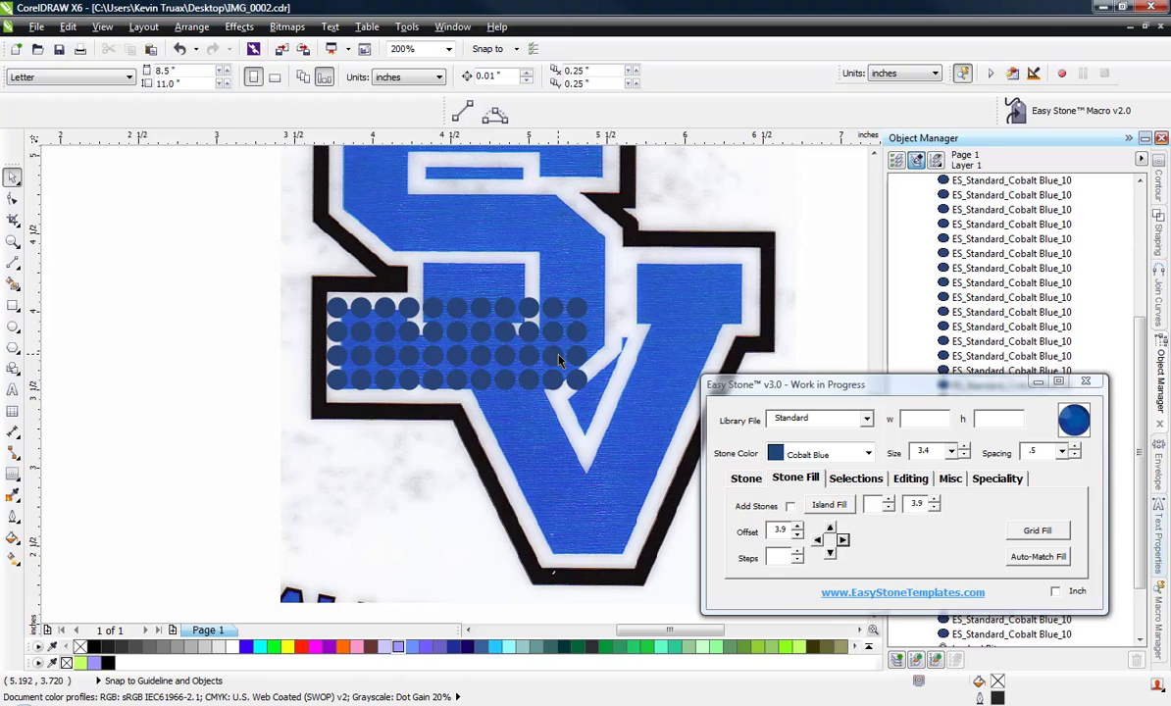
{"action": "left_click_drag", "start_coordinate": [619, 254], "coordinate": [560, 394]}
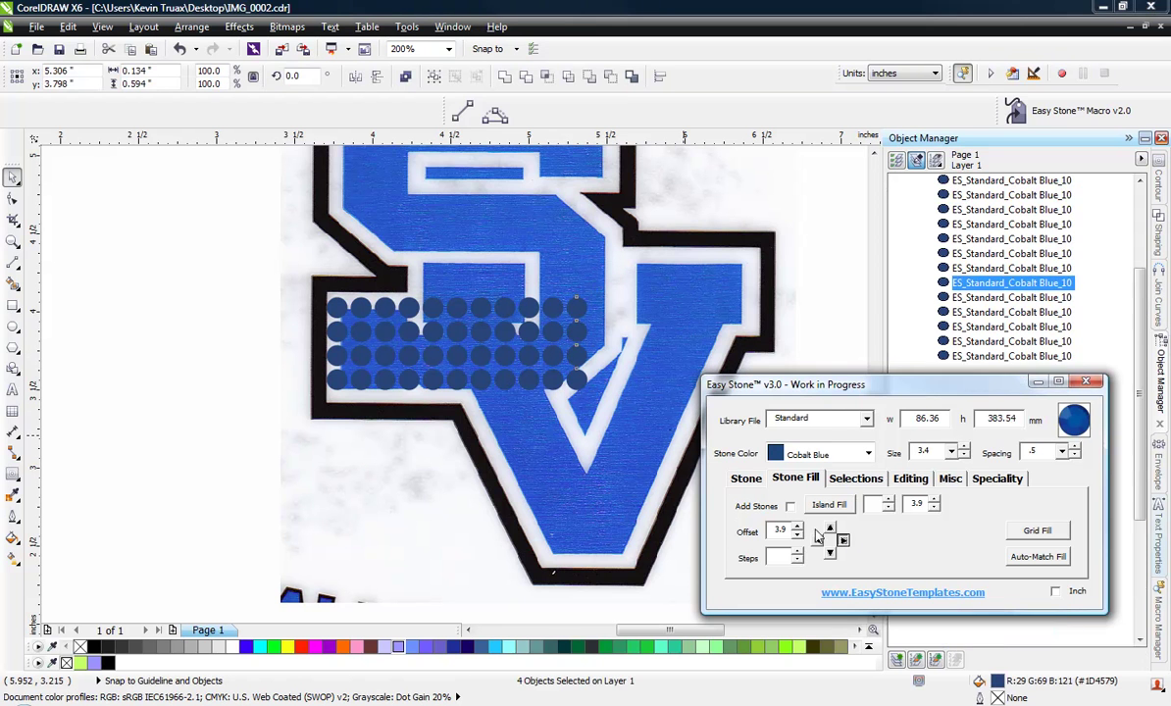
{"action": "left_click", "coordinate": [522, 414]}
Delete the three stones at the grid's lower right corner that overlap the white diagonal outline.
{"action": "scroll", "coordinate": [559, 402], "scroll_direction": "up", "scroll_amount": 3}
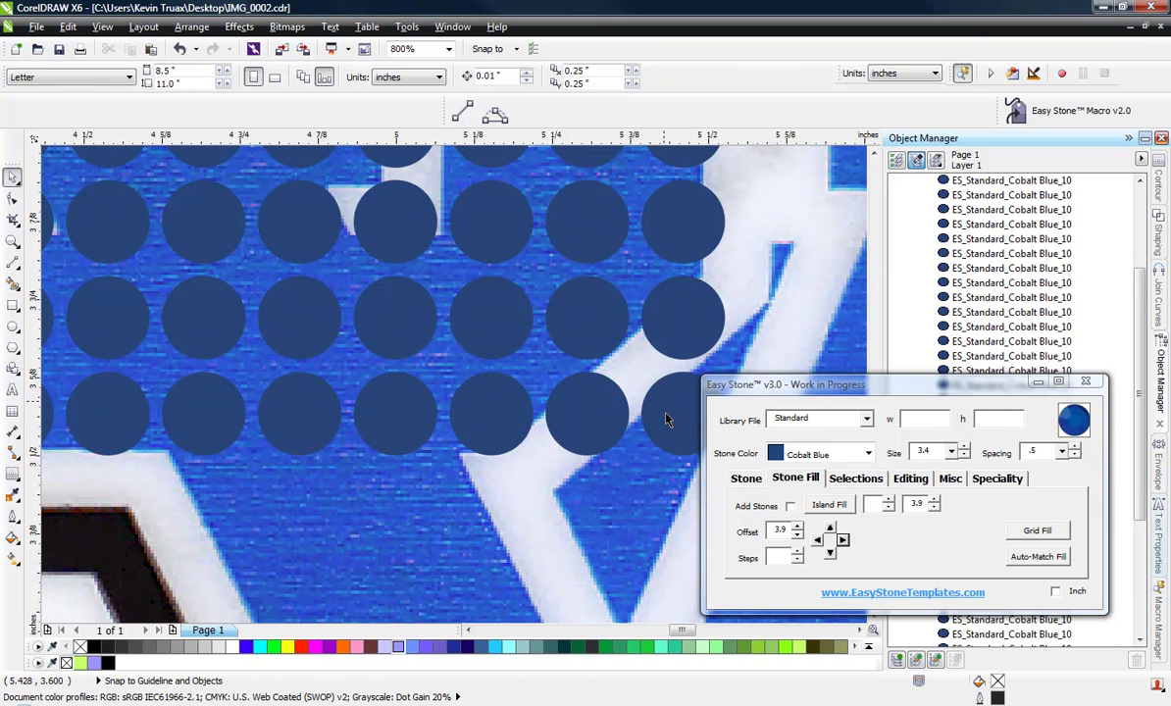
{"action": "left_click", "coordinate": [666, 420]}
{"action": "key", "text": "Delete"}
{"action": "left_click", "coordinate": [653, 334]}
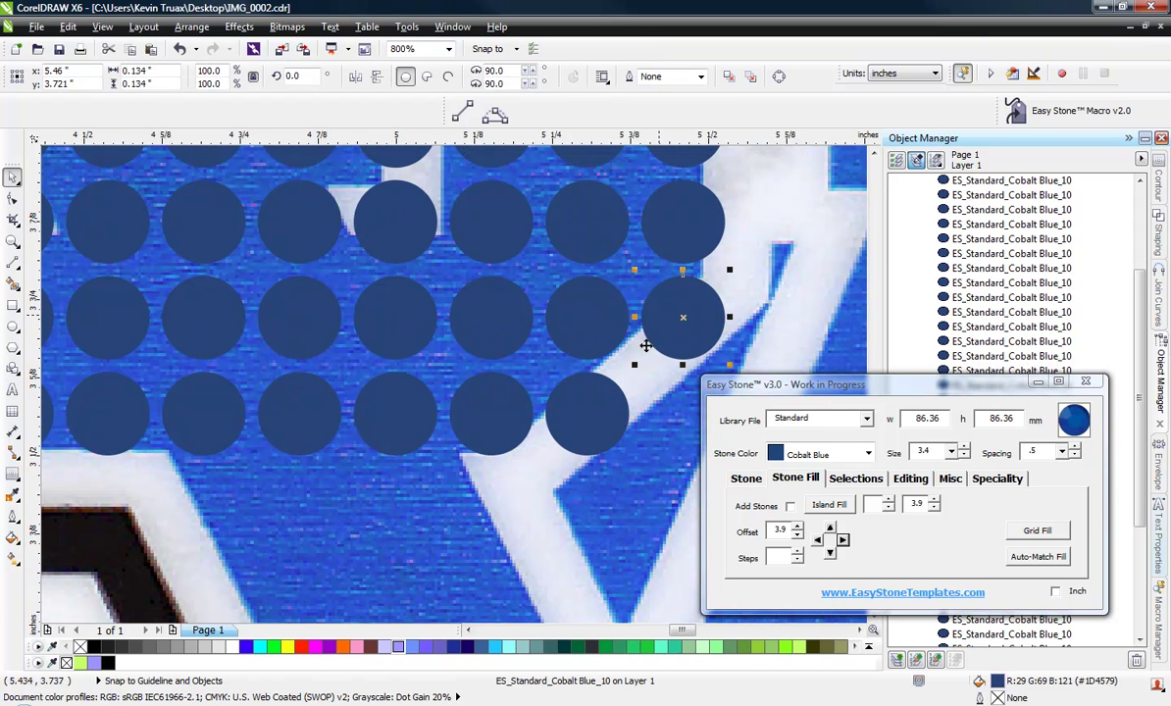
{"action": "key", "text": "Delete"}
{"action": "left_click", "coordinate": [615, 401]}
{"action": "key", "text": "Delete"}
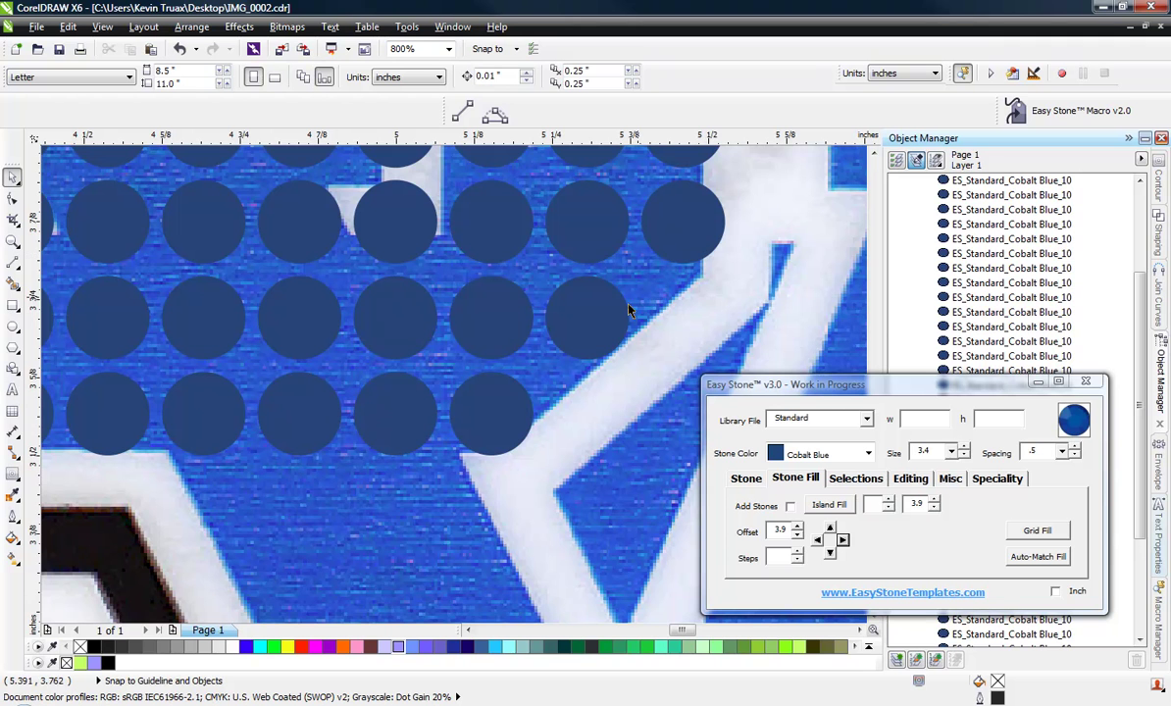
Duplicate the three rightmost stones of the top row upward seven times at a 3.9 offset, along the right side of the S.
{"action": "scroll", "coordinate": [550, 397], "scroll_direction": "down", "scroll_amount": 3}
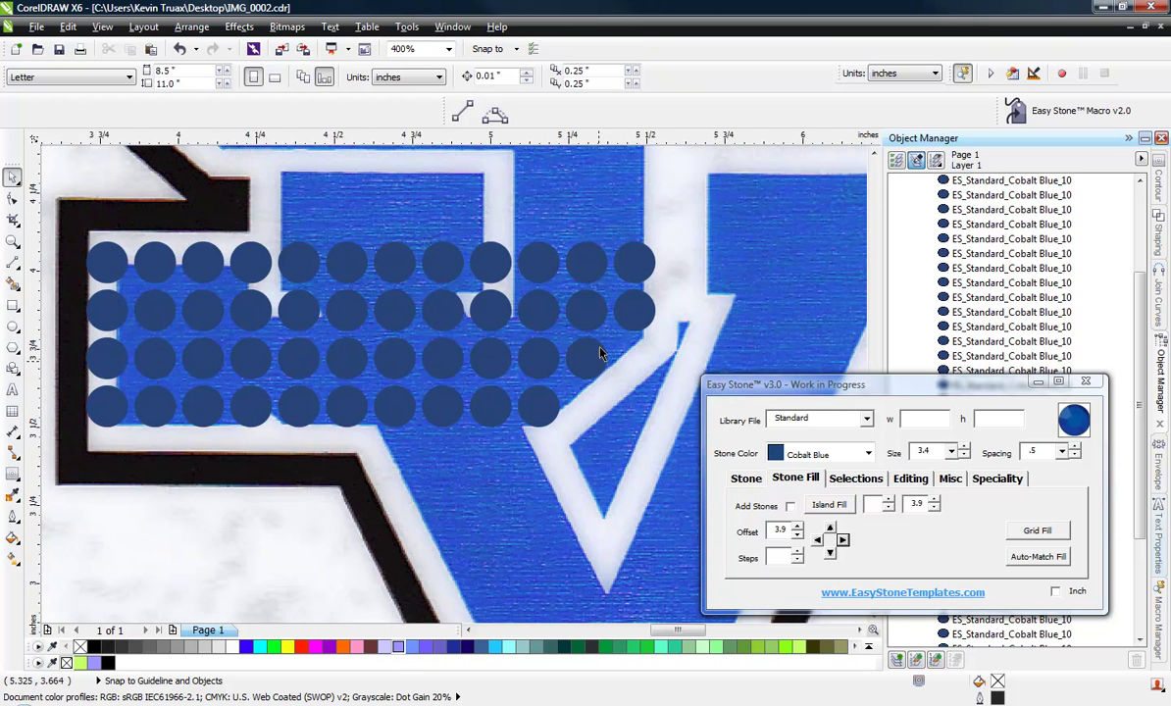
{"action": "scroll", "coordinate": [595, 309], "scroll_direction": "up", "scroll_amount": 1}
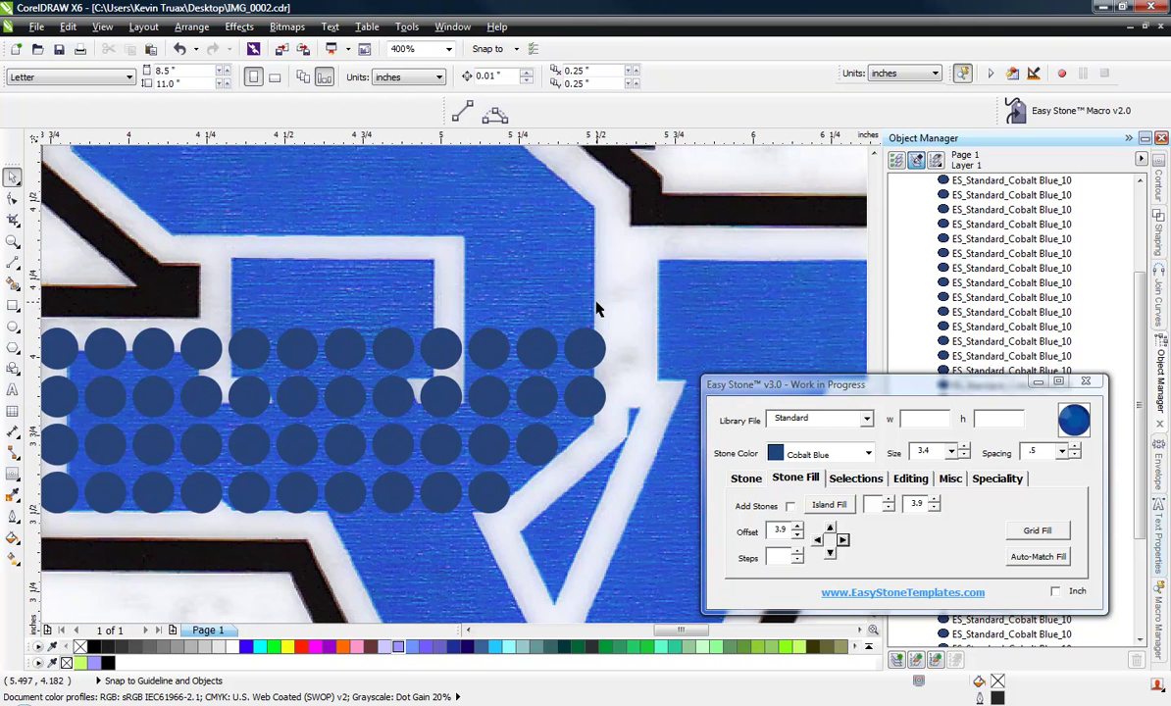
{"action": "left_click_drag", "start_coordinate": [487, 360], "coordinate": [424, 375]}
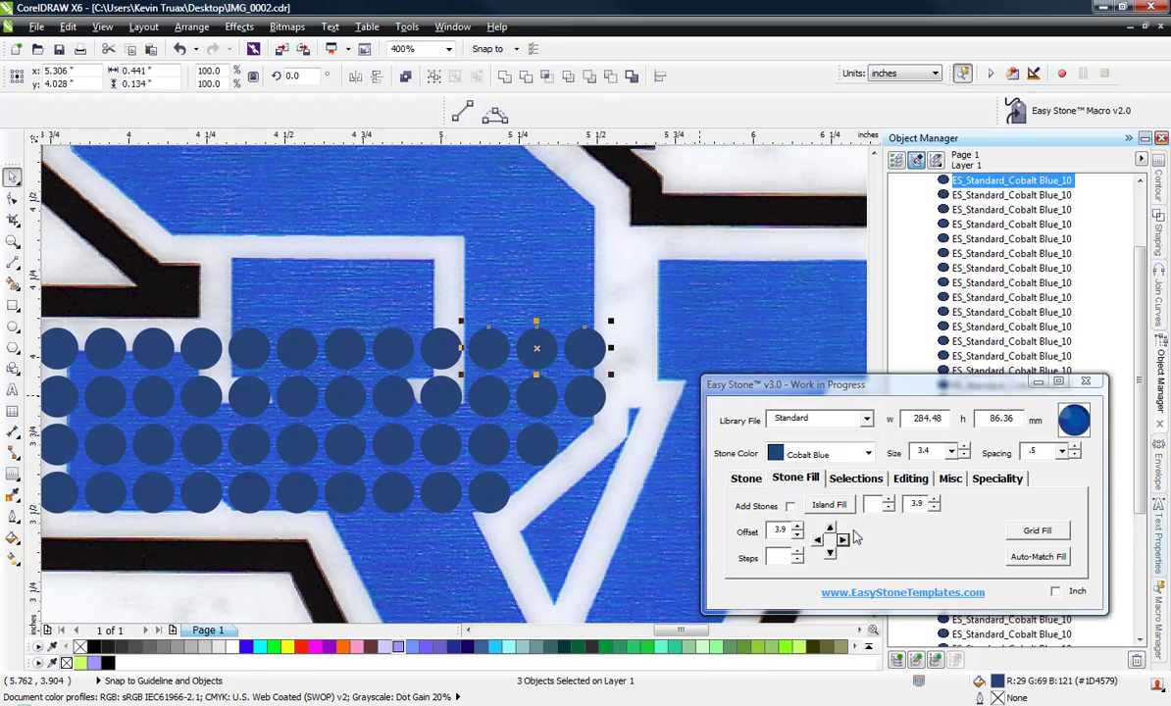
{"action": "left_click", "coordinate": [830, 530]}
{"action": "left_click", "coordinate": [830, 529]}
{"action": "left_click", "coordinate": [830, 530]}
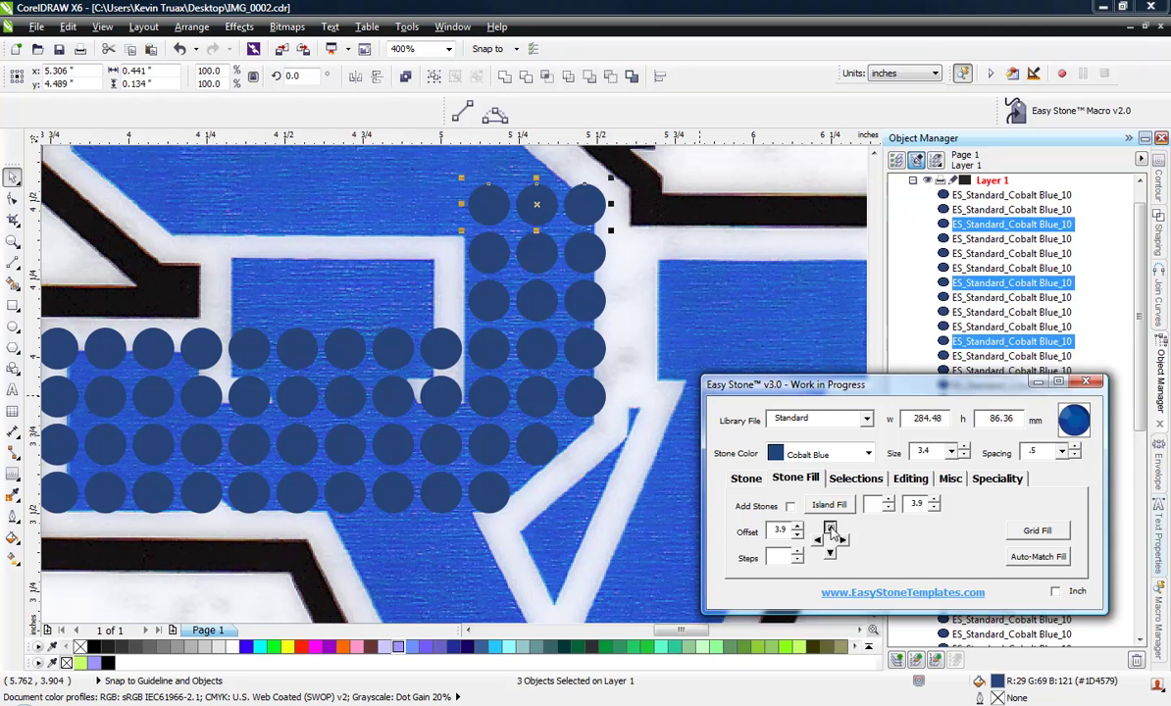
{"action": "left_click", "coordinate": [830, 530]}
{"action": "left_click", "coordinate": [656, 284]}
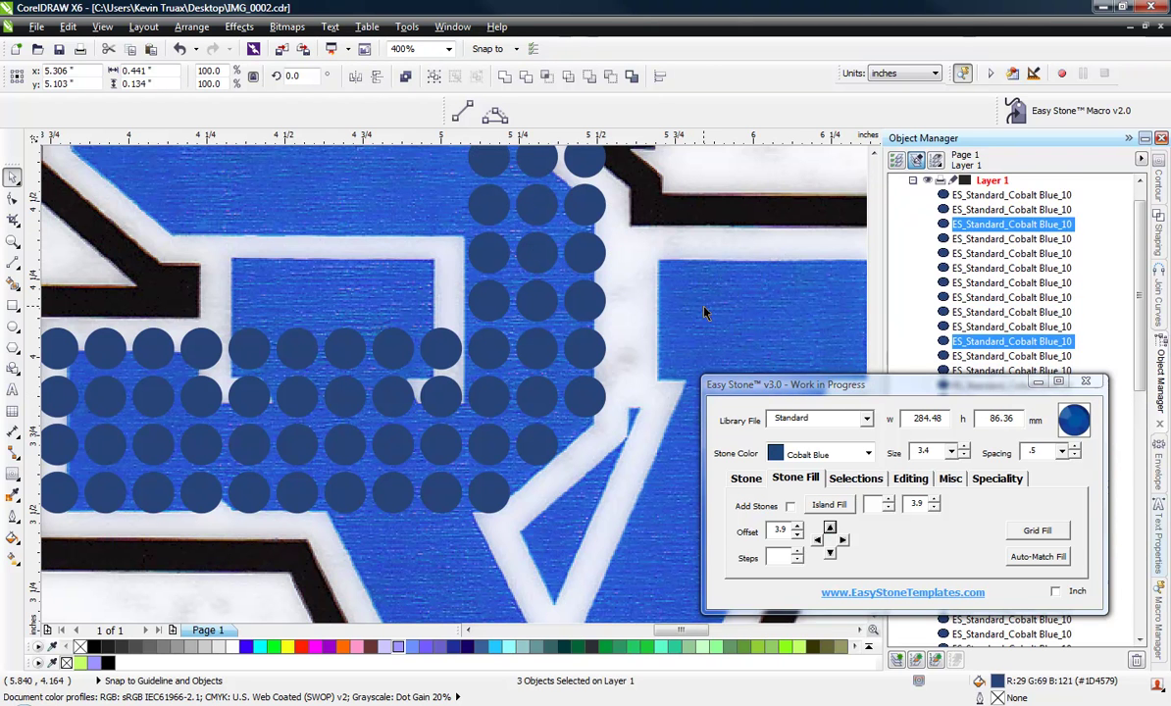
Delete the two top-row stones that overlap the left and right edges of the small blue rectangle inside the S.
{"action": "scroll", "coordinate": [642, 343], "scroll_direction": "down", "scroll_amount": 1}
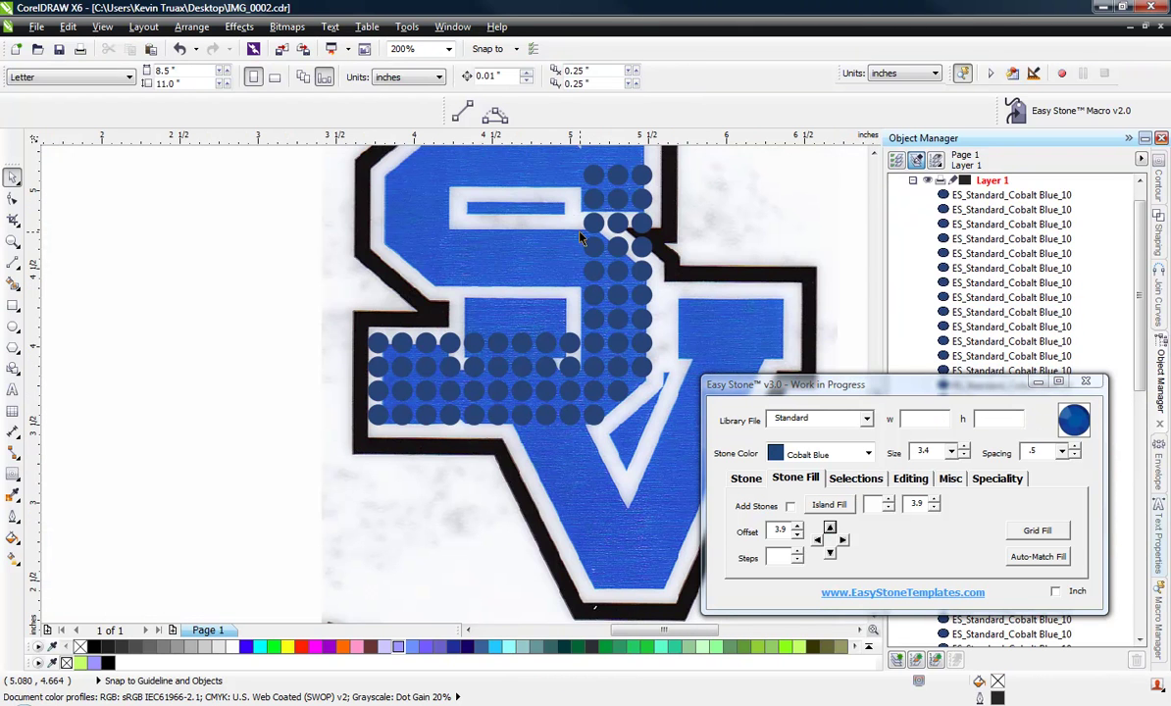
{"action": "scroll", "coordinate": [583, 174], "scroll_direction": "up", "scroll_amount": 1}
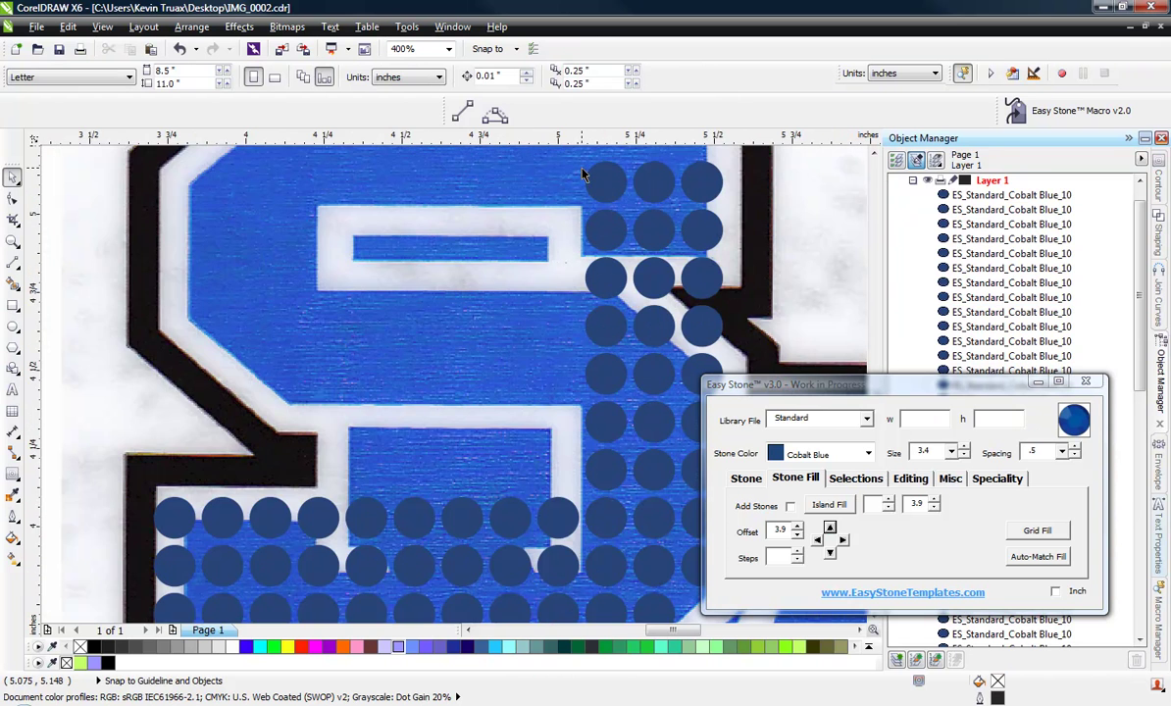
{"action": "scroll", "coordinate": [559, 278], "scroll_direction": "down", "scroll_amount": 1}
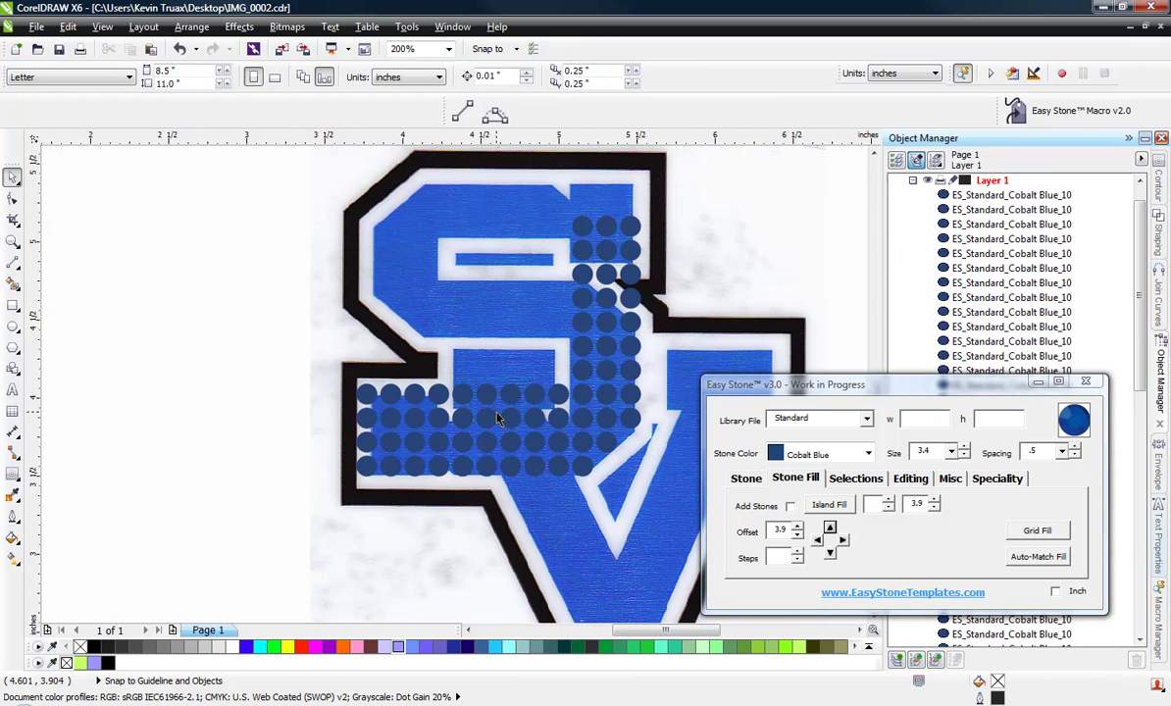
{"action": "scroll", "coordinate": [502, 412], "scroll_direction": "up", "scroll_amount": 1}
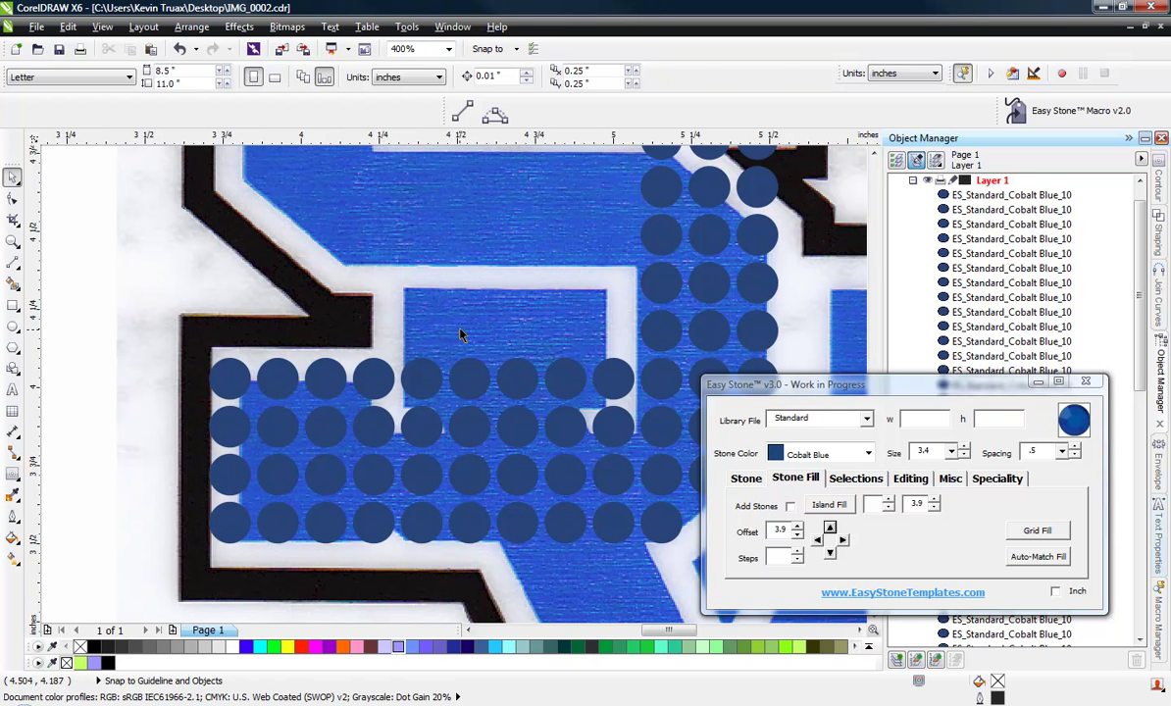
{"action": "scroll", "coordinate": [431, 326], "scroll_direction": "down", "scroll_amount": 1}
{"action": "scroll", "coordinate": [451, 324], "scroll_direction": "up", "scroll_amount": 1}
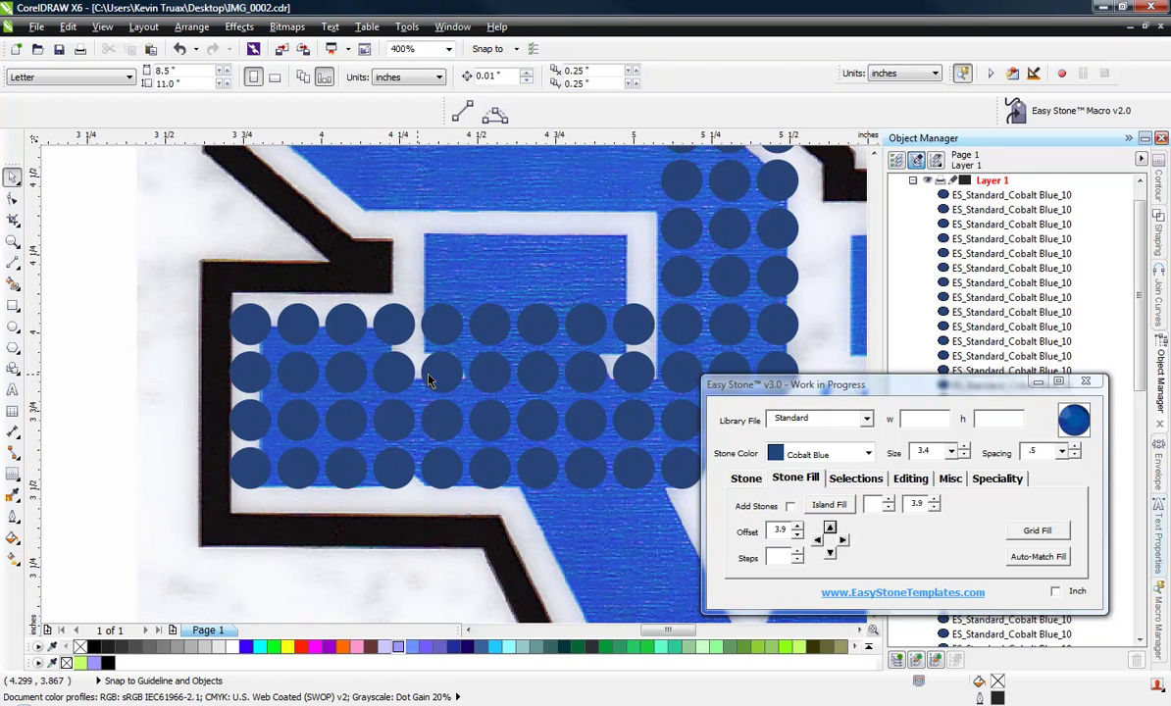
{"action": "left_click", "coordinate": [461, 325]}
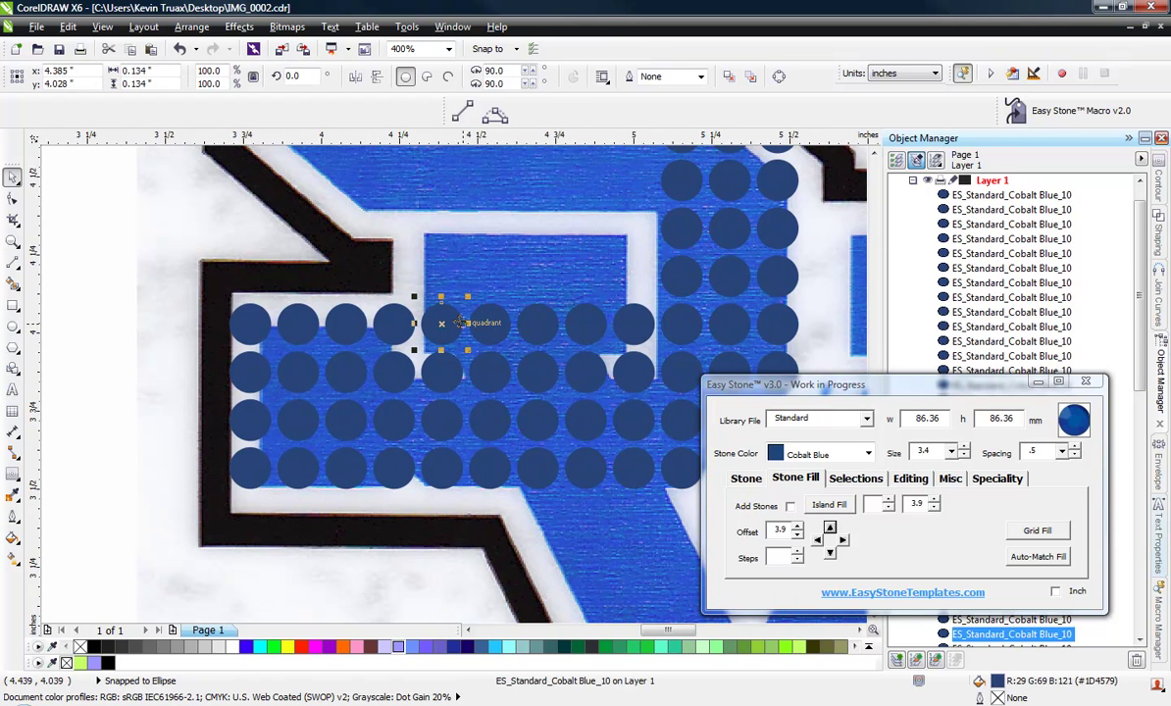
{"action": "key", "text": "Delete"}
{"action": "left_click", "coordinate": [649, 322]}
{"action": "key", "text": "Delete"}
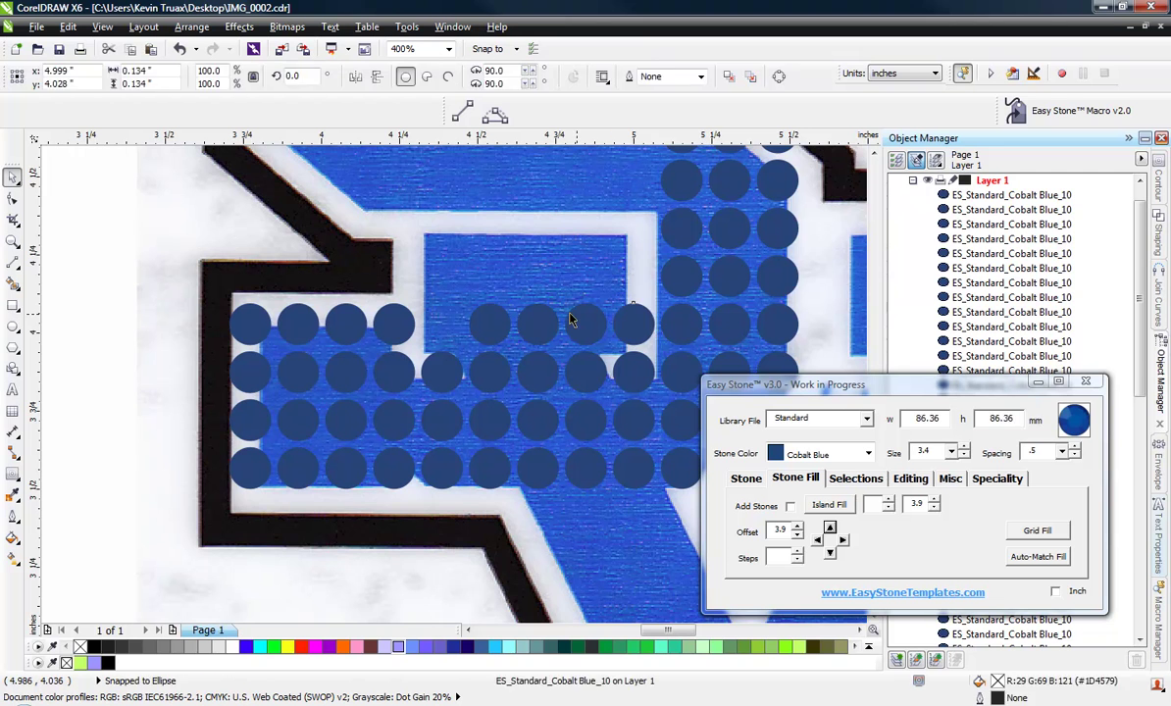
Shift the three remaining top-row stones in the small blue rectangle left by about 0.08 in, half a stone spacing.
{"action": "scroll", "coordinate": [569, 343], "scroll_direction": "up", "scroll_amount": 1}
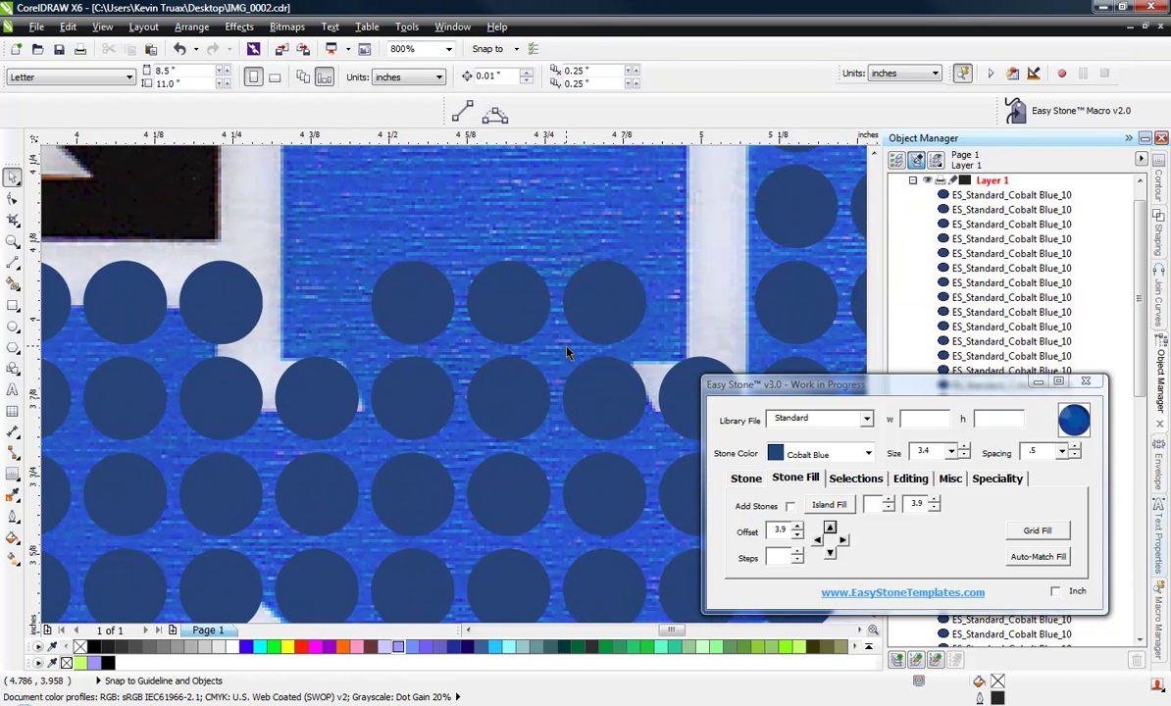
{"action": "left_click_drag", "start_coordinate": [334, 214], "coordinate": [675, 353]}
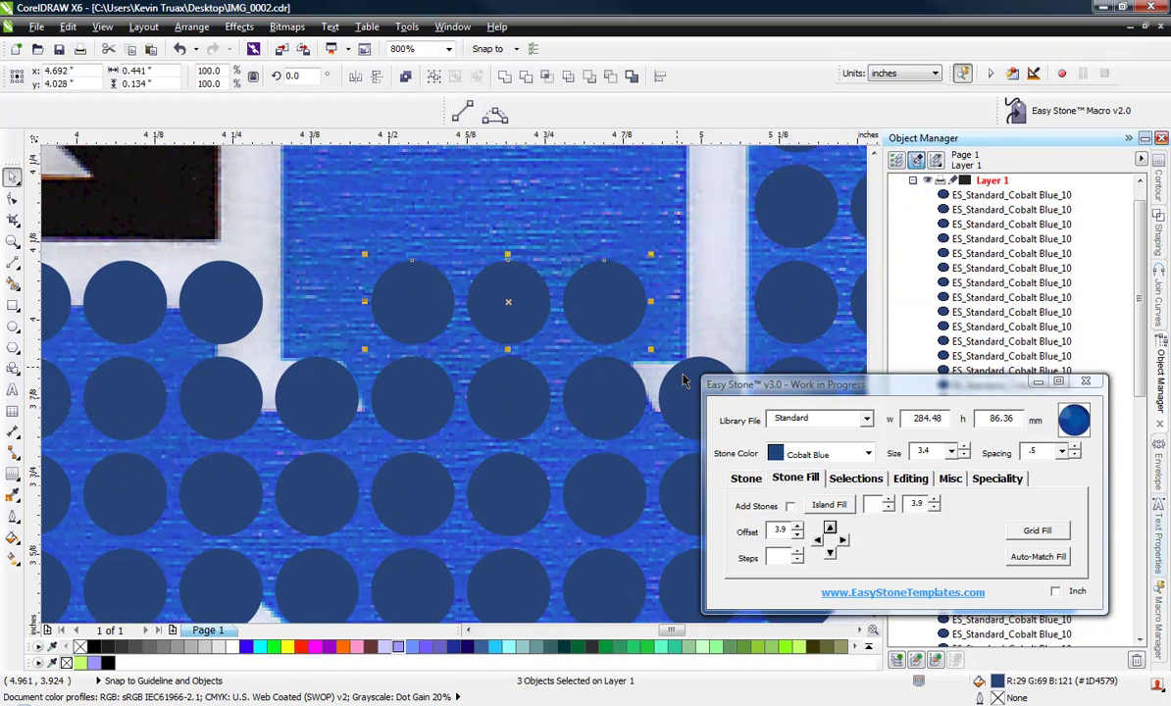
{"action": "left_click", "coordinate": [818, 540]}
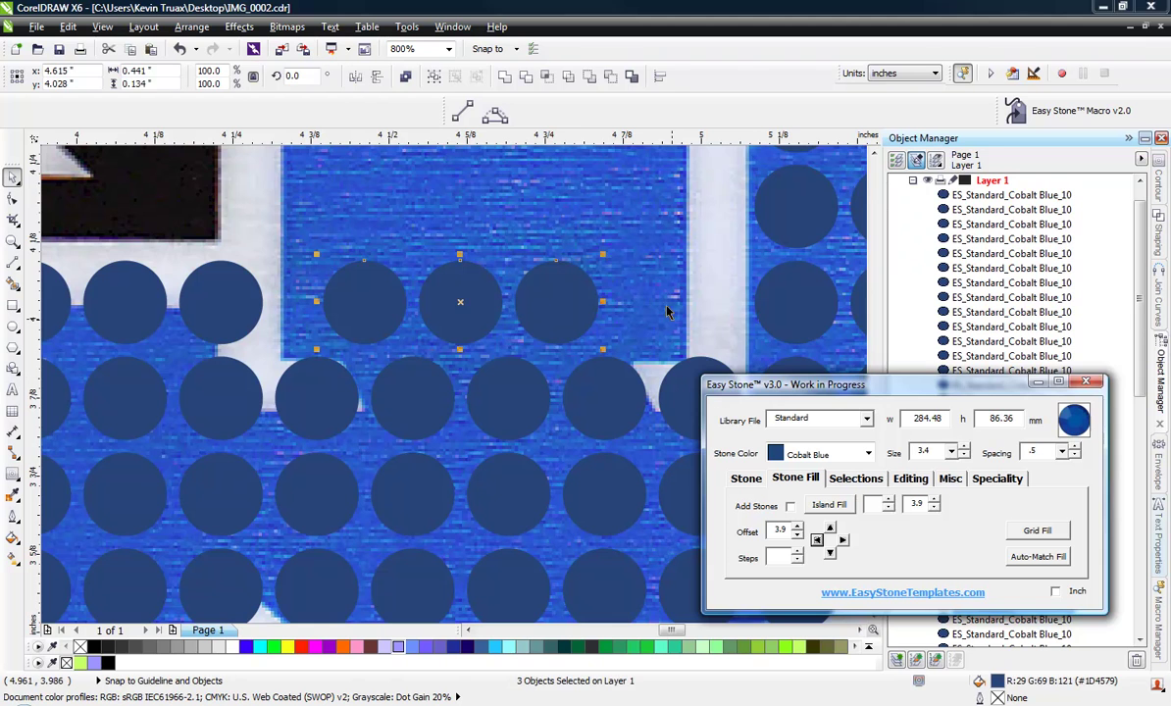
{"action": "left_click", "coordinate": [284, 240]}
Duplicate the three shifted stones upward three times at a 3.9 offset, across the white gap into the S.
{"action": "scroll", "coordinate": [284, 241], "scroll_direction": "down", "scroll_amount": 2}
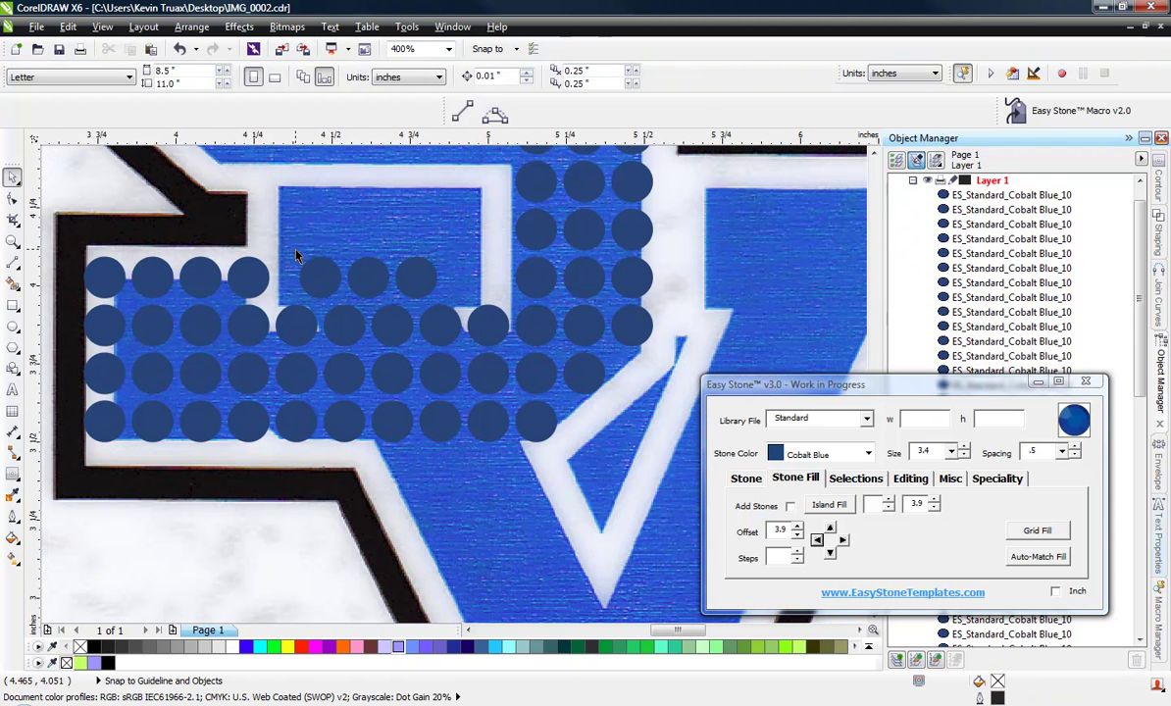
{"action": "scroll", "coordinate": [294, 245], "scroll_direction": "up", "scroll_amount": 2}
{"action": "left_click", "coordinate": [347, 304]}
{"action": "left_click", "coordinate": [442, 306], "text": "shift"}
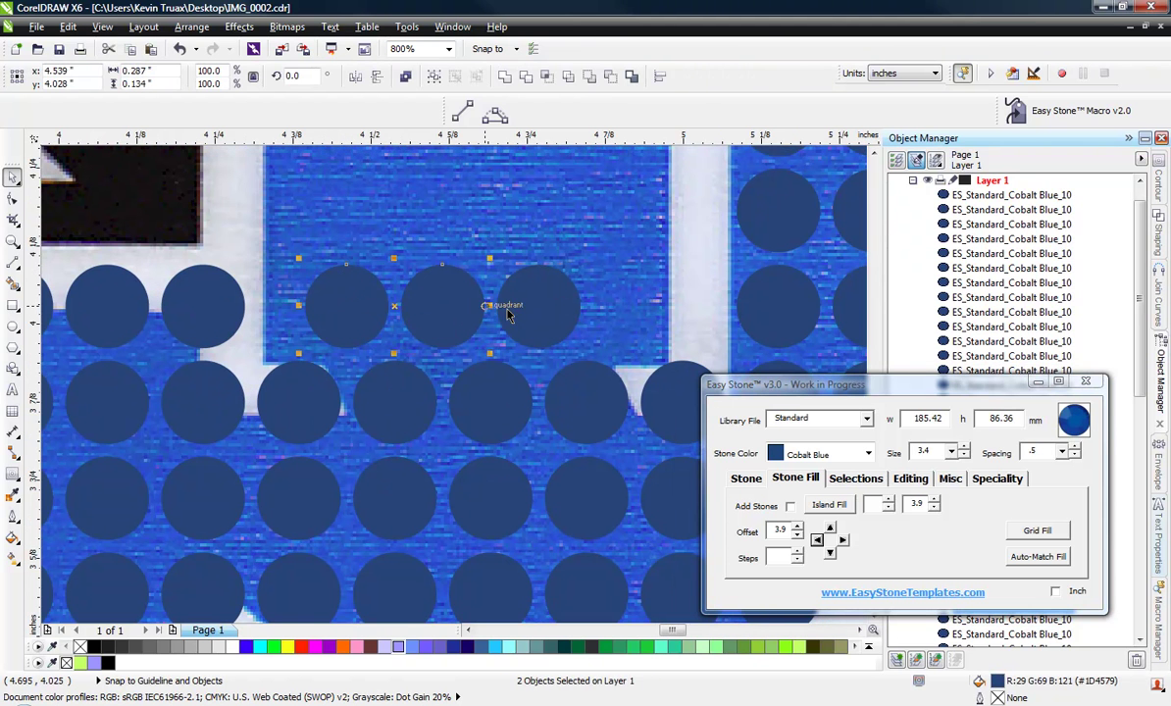
{"action": "left_click", "coordinate": [537, 306], "text": "shift"}
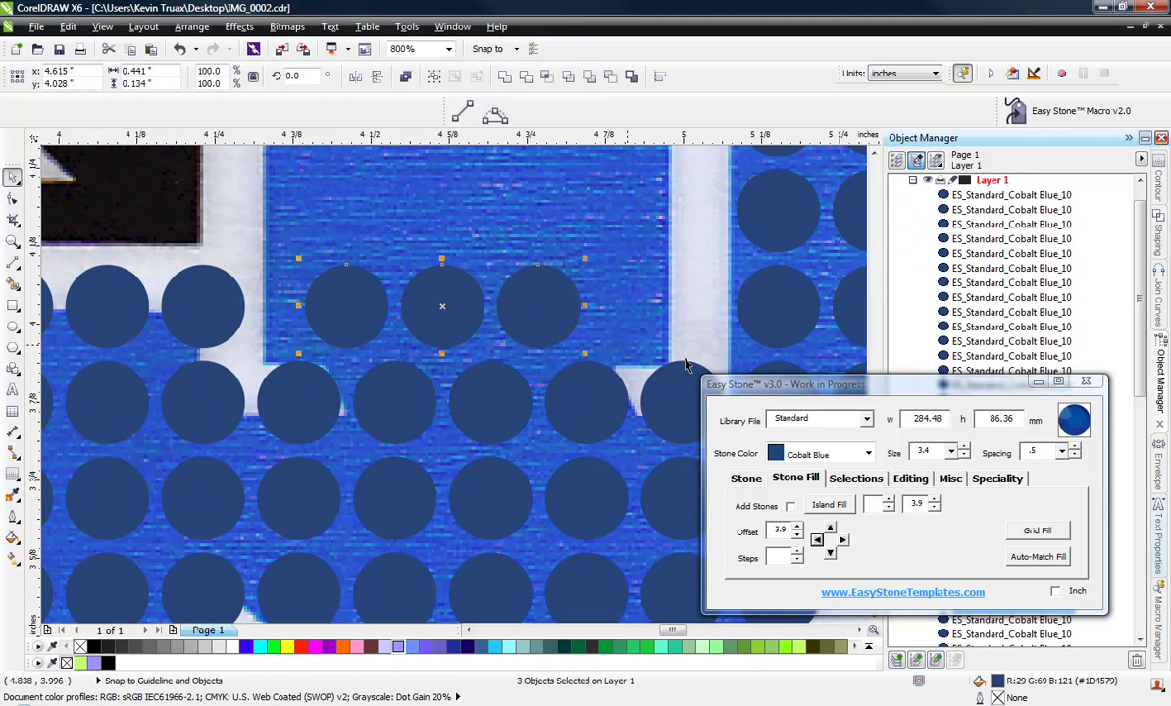
{"action": "left_click", "coordinate": [829, 529]}
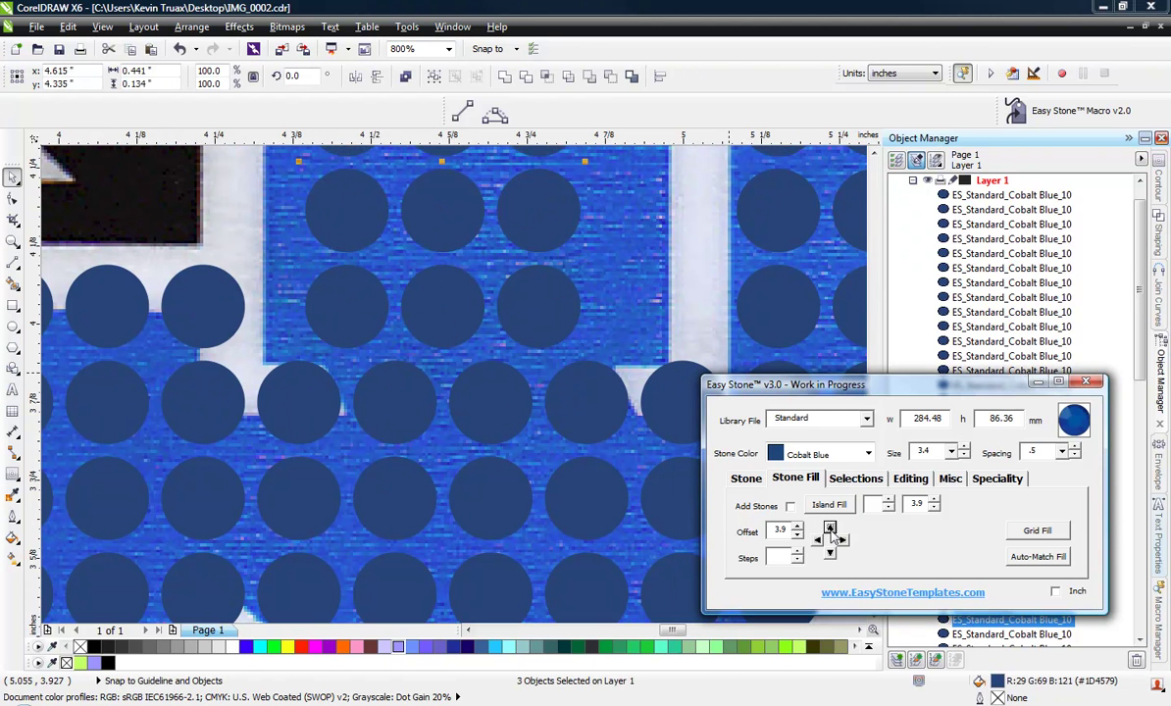
{"action": "key", "text": "Escape"}
{"action": "scroll", "coordinate": [481, 431], "scroll_direction": "down", "scroll_amount": 1}
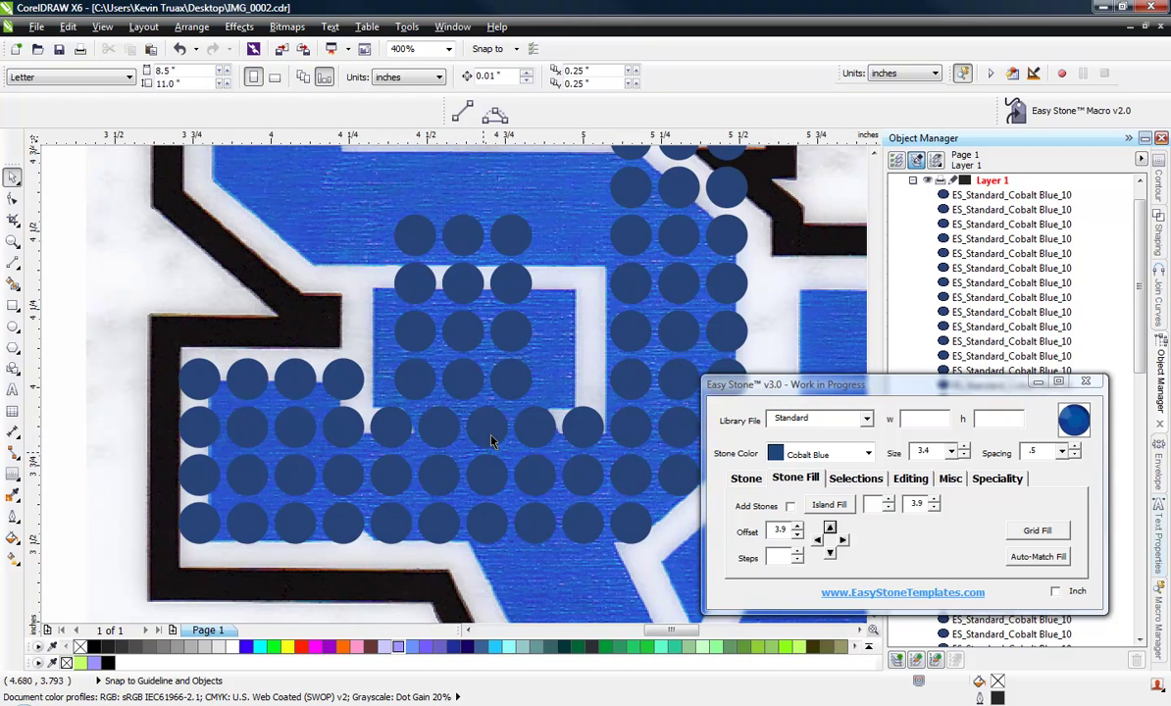
Duplicate the upper three stones of the new block's left column once to the left at a 3.9 offset.
{"action": "scroll", "coordinate": [344, 212], "scroll_direction": "up", "scroll_amount": 1}
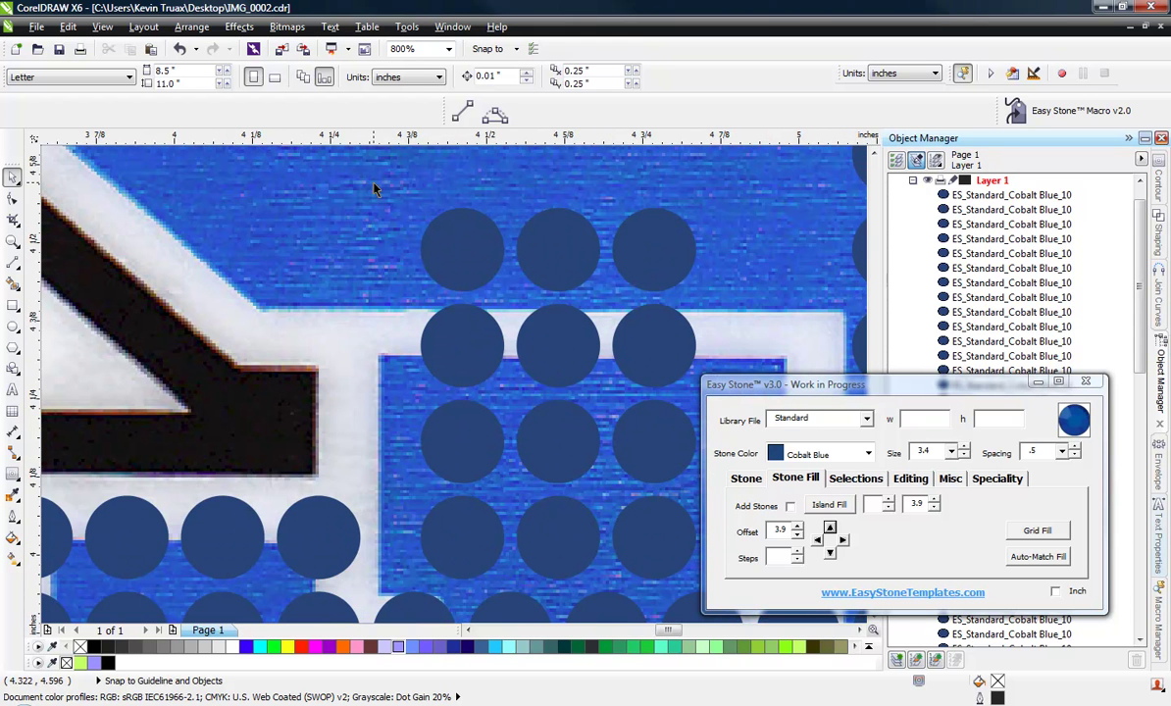
{"action": "left_click_drag", "start_coordinate": [374, 180], "coordinate": [492, 494]}
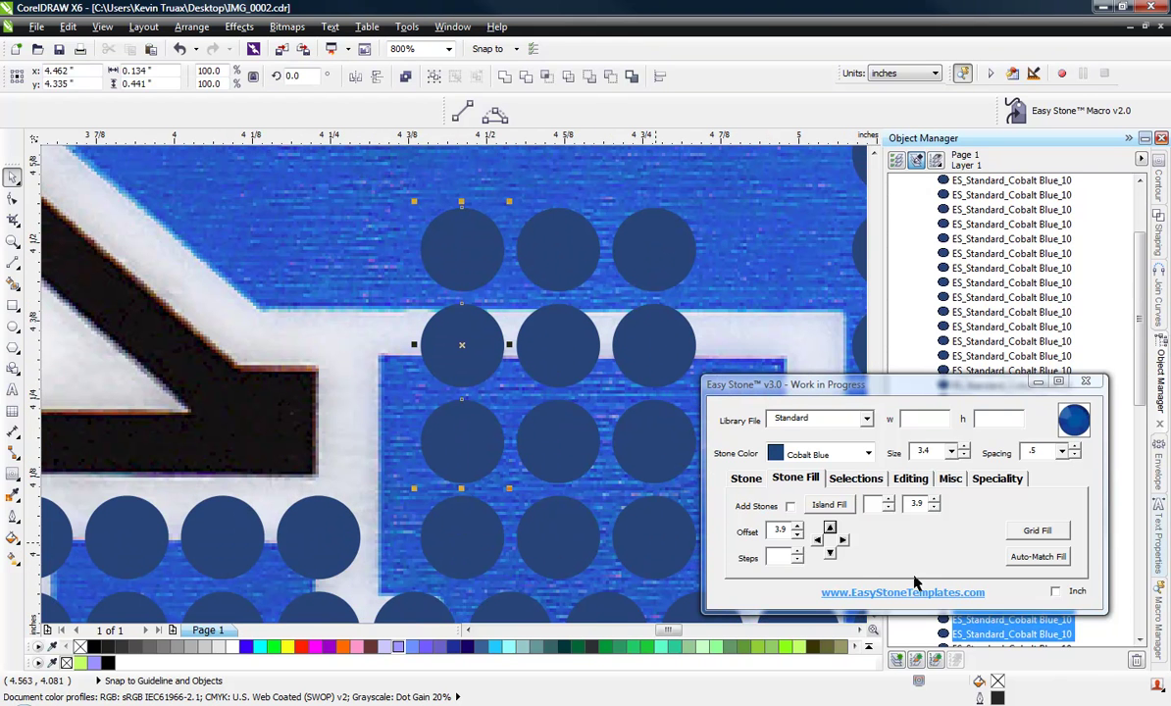
{"action": "left_click", "coordinate": [817, 539]}
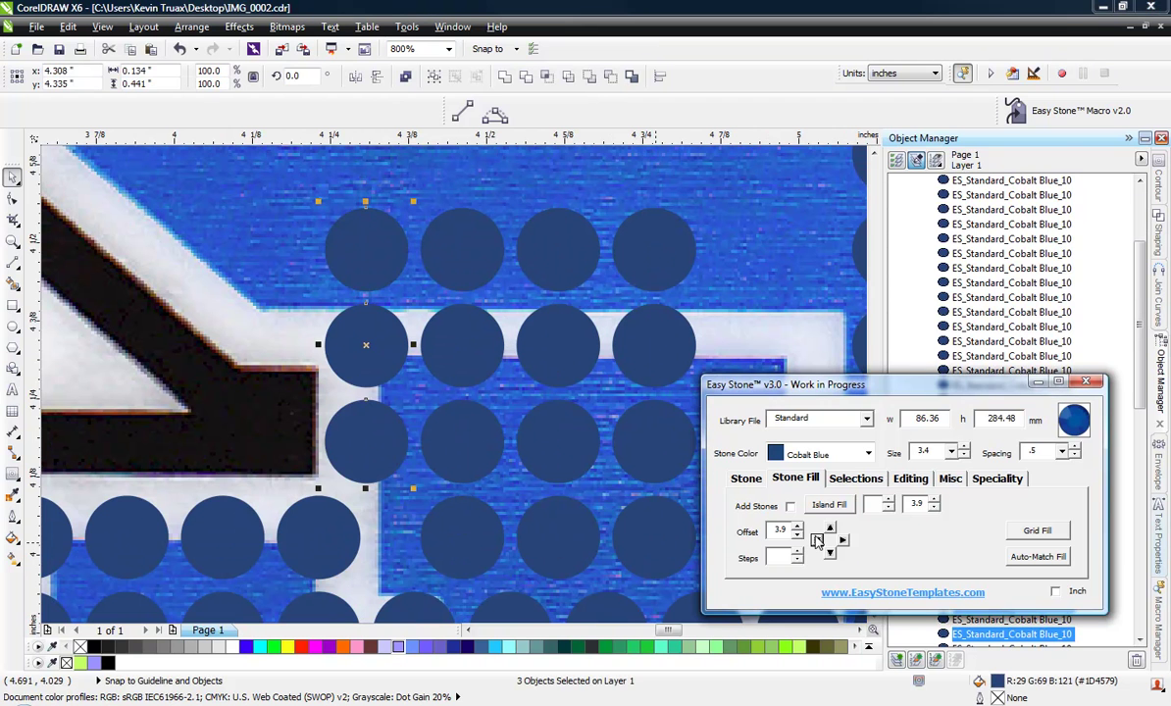
{"action": "left_click", "coordinate": [753, 189]}
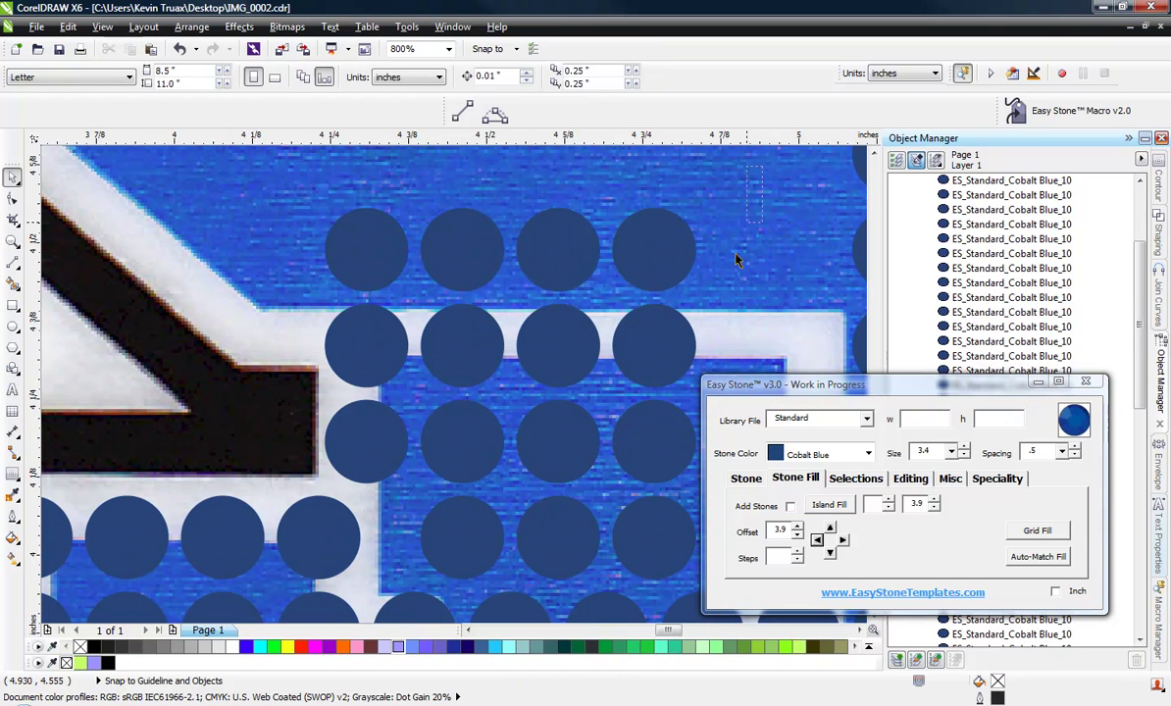
Duplicate the upper three stones of the new block's right column once to the right at a 3.9 offset.
{"action": "left_click_drag", "start_coordinate": [567, 495], "coordinate": [567, 496]}
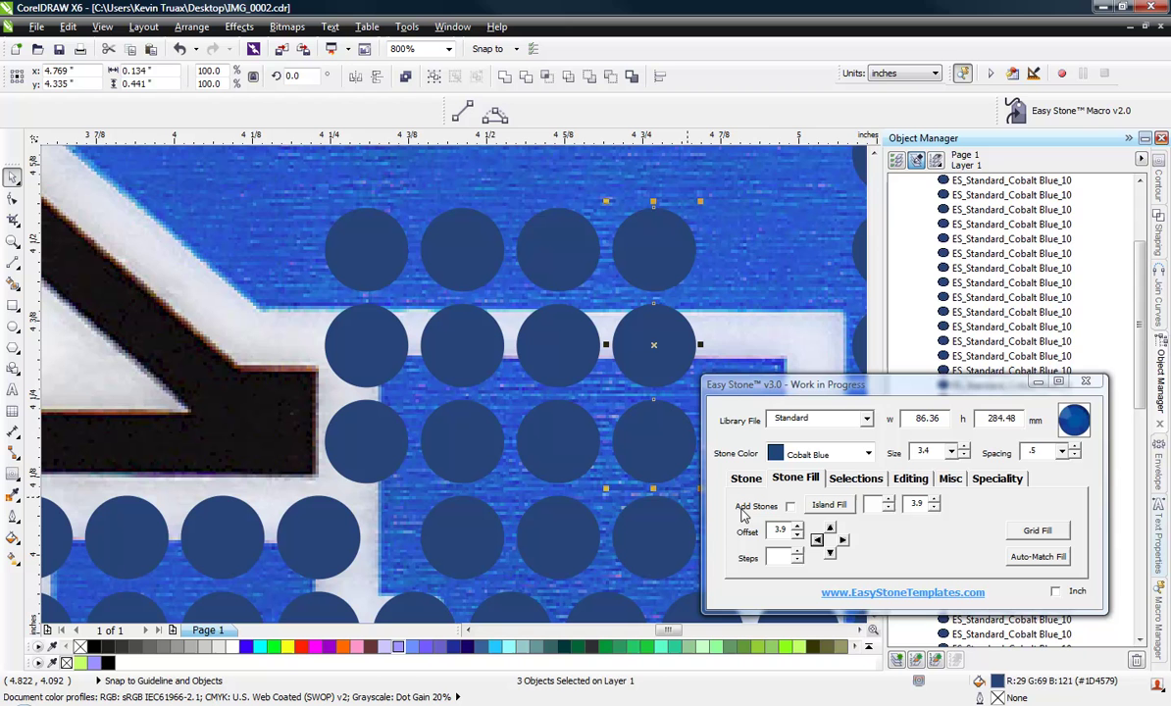
{"action": "left_click", "coordinate": [842, 540]}
{"action": "left_click", "coordinate": [253, 277]}
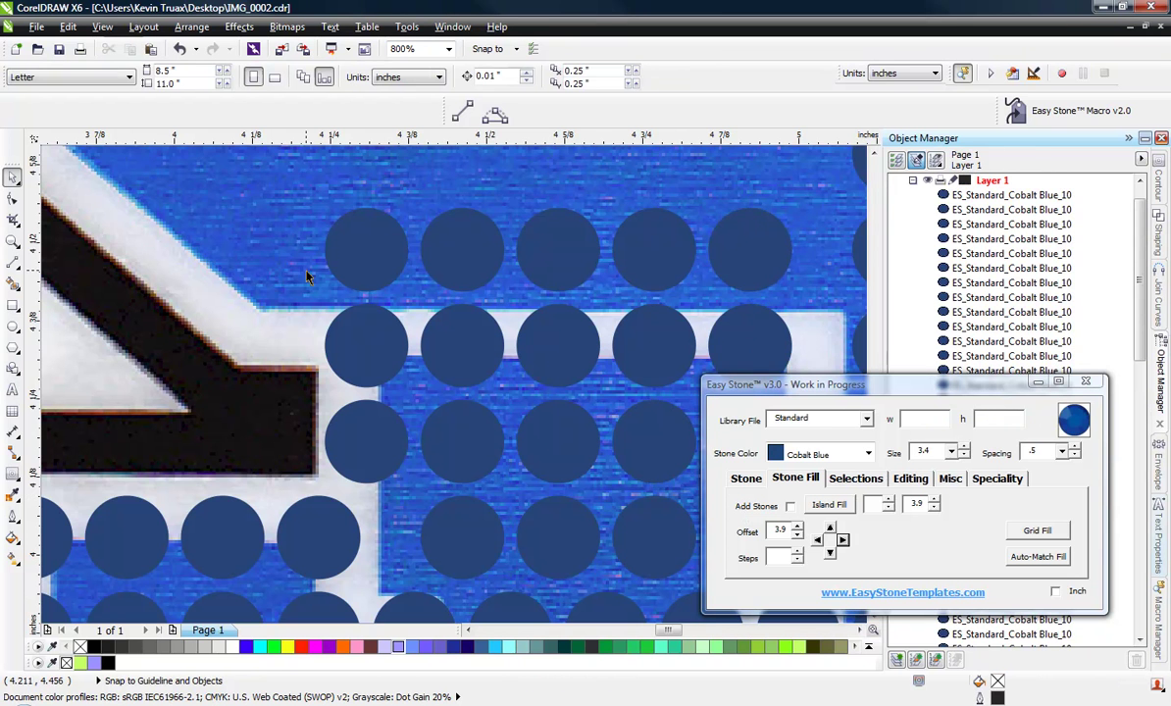
Delete the rightmost stone in the top row of the S's lower-left block, beside the white gap.
{"action": "scroll", "coordinate": [307, 278], "scroll_direction": "down", "scroll_amount": 1}
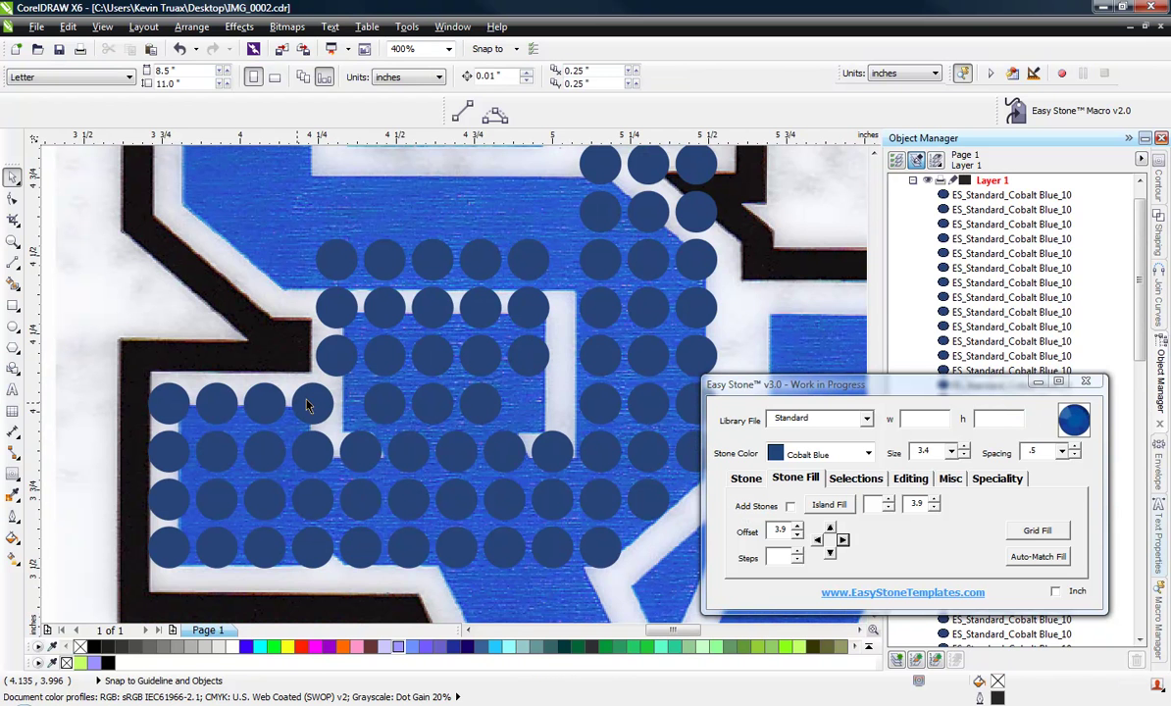
{"action": "left_click", "coordinate": [309, 404]}
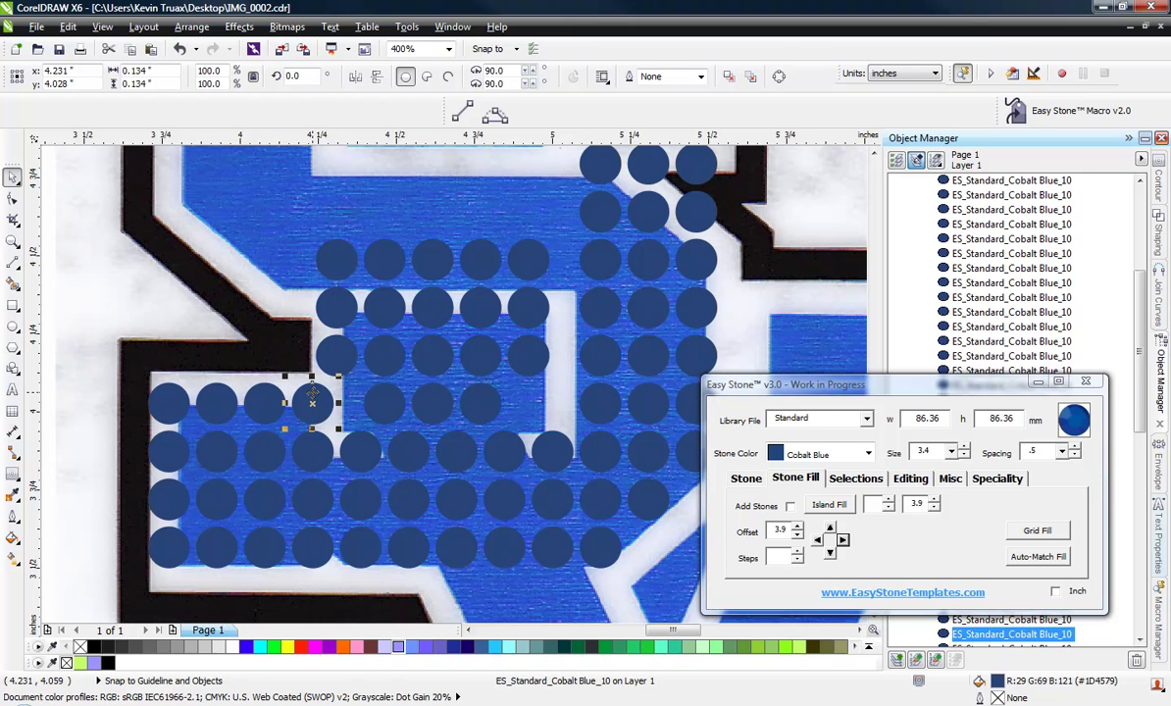
{"action": "key", "text": "Delete"}
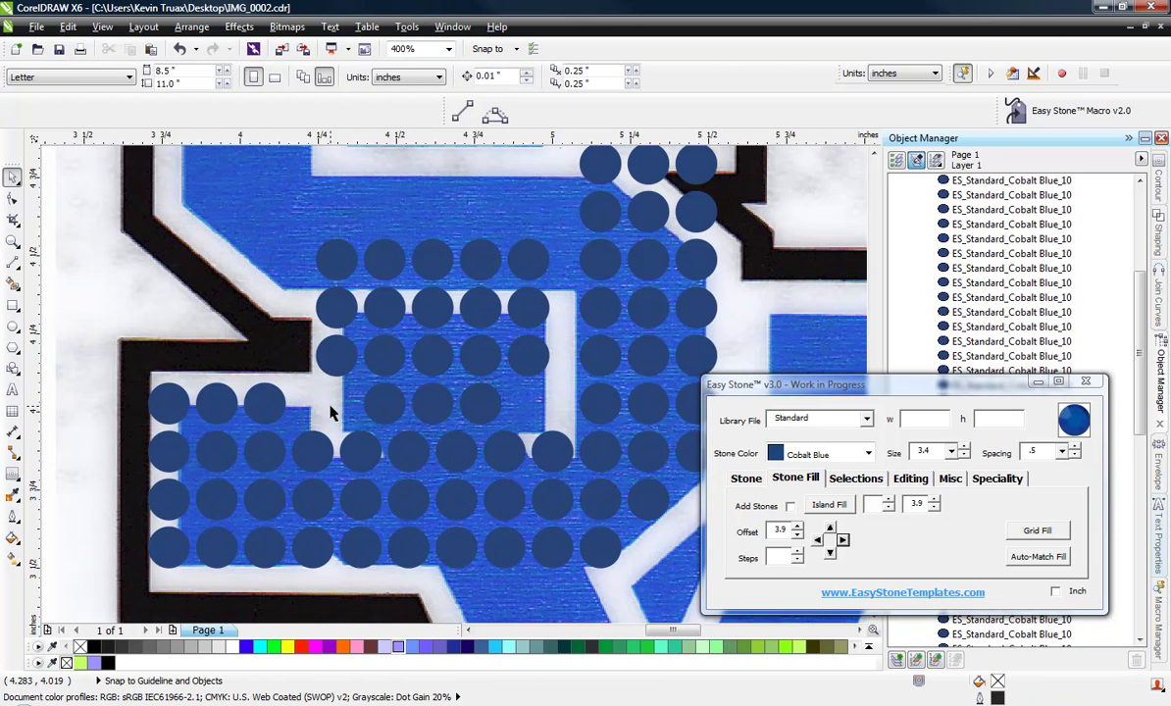
Delete the topmost row of three stones in the tall column on the S's right side.
{"action": "scroll", "coordinate": [331, 413], "scroll_direction": "down", "scroll_amount": 2}
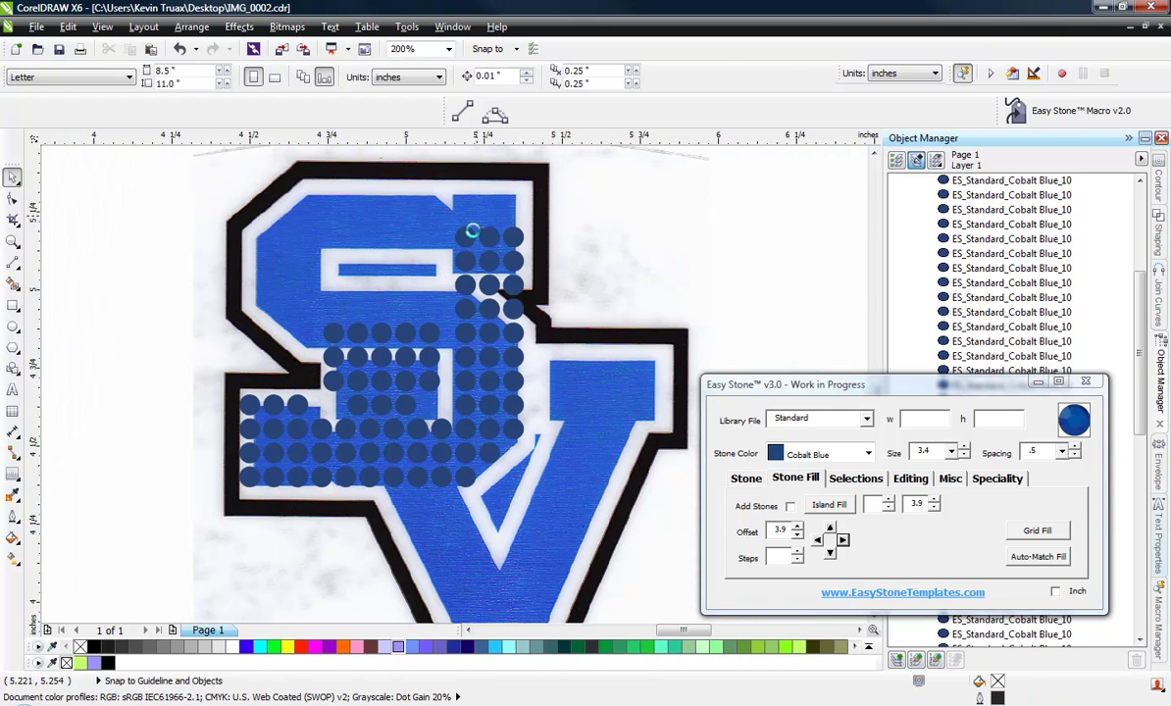
{"action": "scroll", "coordinate": [461, 225], "scroll_direction": "up", "scroll_amount": 4}
{"action": "left_click_drag", "start_coordinate": [385, 221], "coordinate": [699, 331]}
{"action": "key", "text": "Delete"}
{"action": "scroll", "coordinate": [524, 227], "scroll_direction": "down", "scroll_amount": 4}
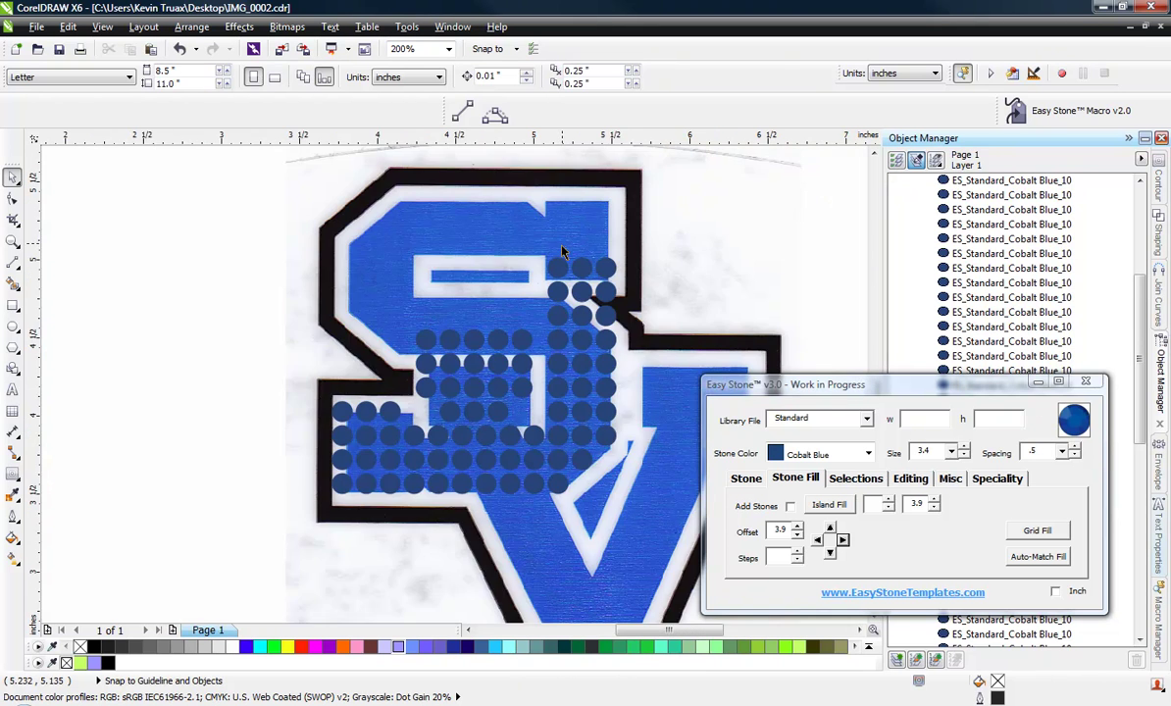
Duplicate the upper three stones of the tall block's left column leftward nine times at a 3.9 offset, across the S to its left edge.
{"action": "scroll", "coordinate": [523, 224], "scroll_direction": "up", "scroll_amount": 2}
{"action": "left_click_drag", "start_coordinate": [488, 213], "coordinate": [599, 386]}
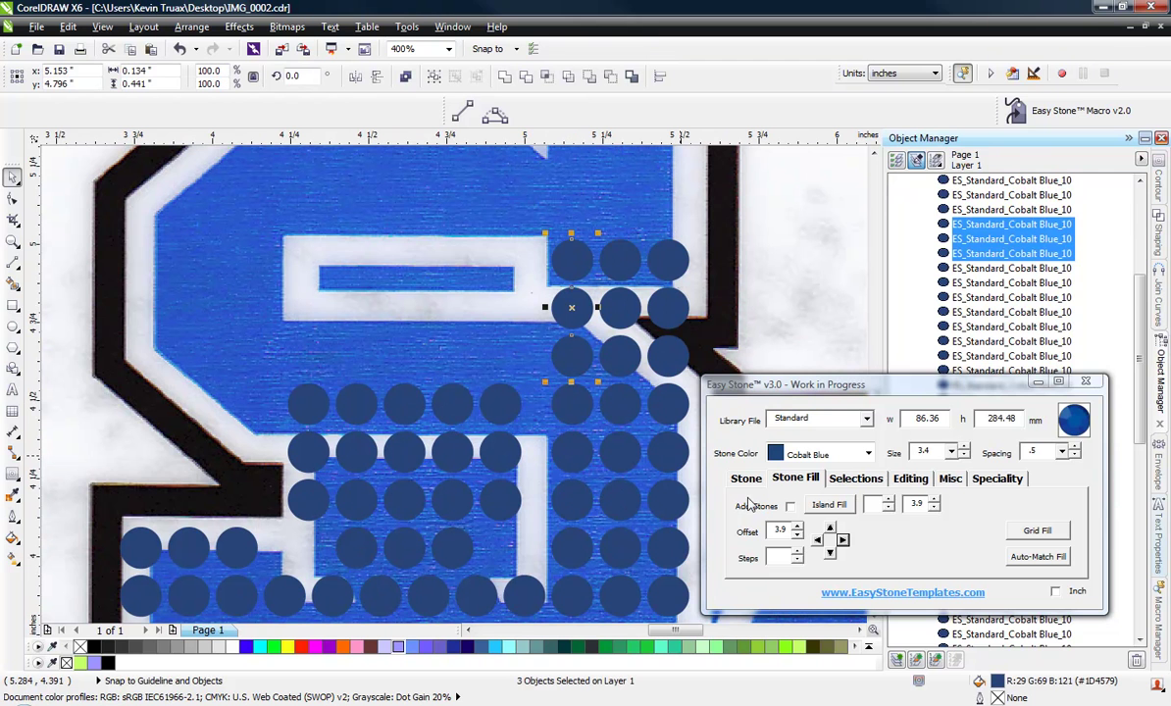
{"action": "left_click", "coordinate": [817, 542]}
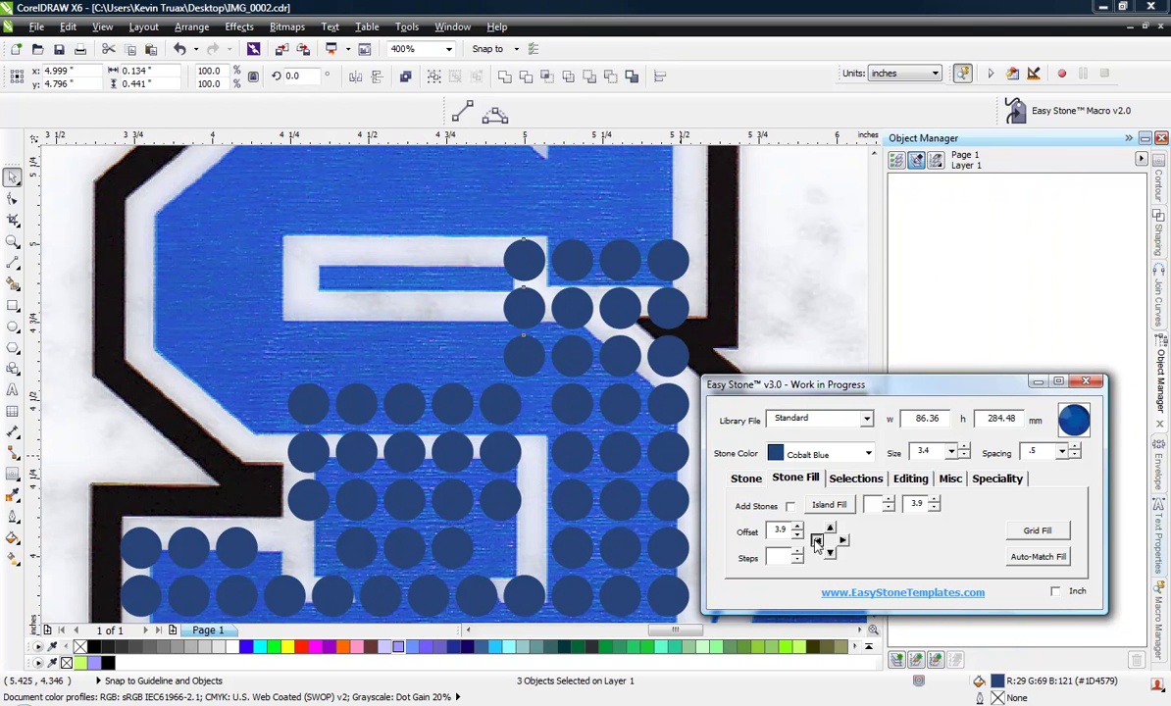
{"action": "left_click", "coordinate": [817, 543]}
{"action": "left_click", "coordinate": [817, 542]}
{"action": "left_click", "coordinate": [817, 542]}
{"action": "left_click", "coordinate": [817, 543]}
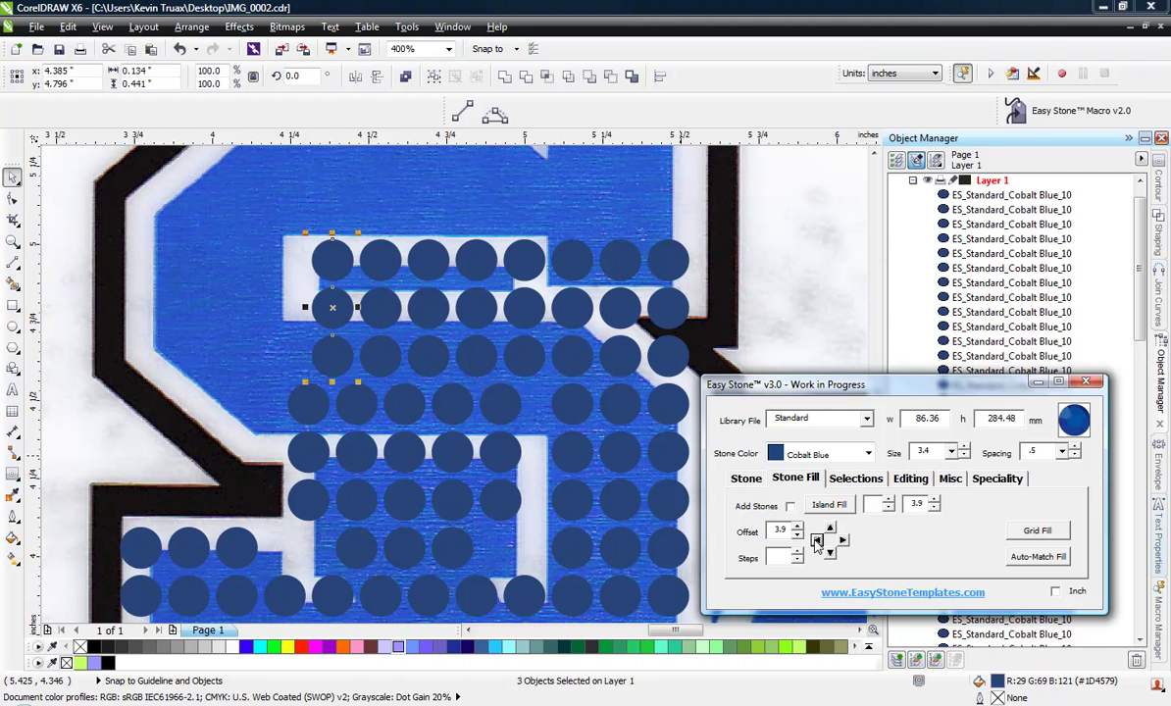
{"action": "left_click", "coordinate": [817, 543]}
{"action": "left_click", "coordinate": [817, 542]}
{"action": "left_click", "coordinate": [817, 542]}
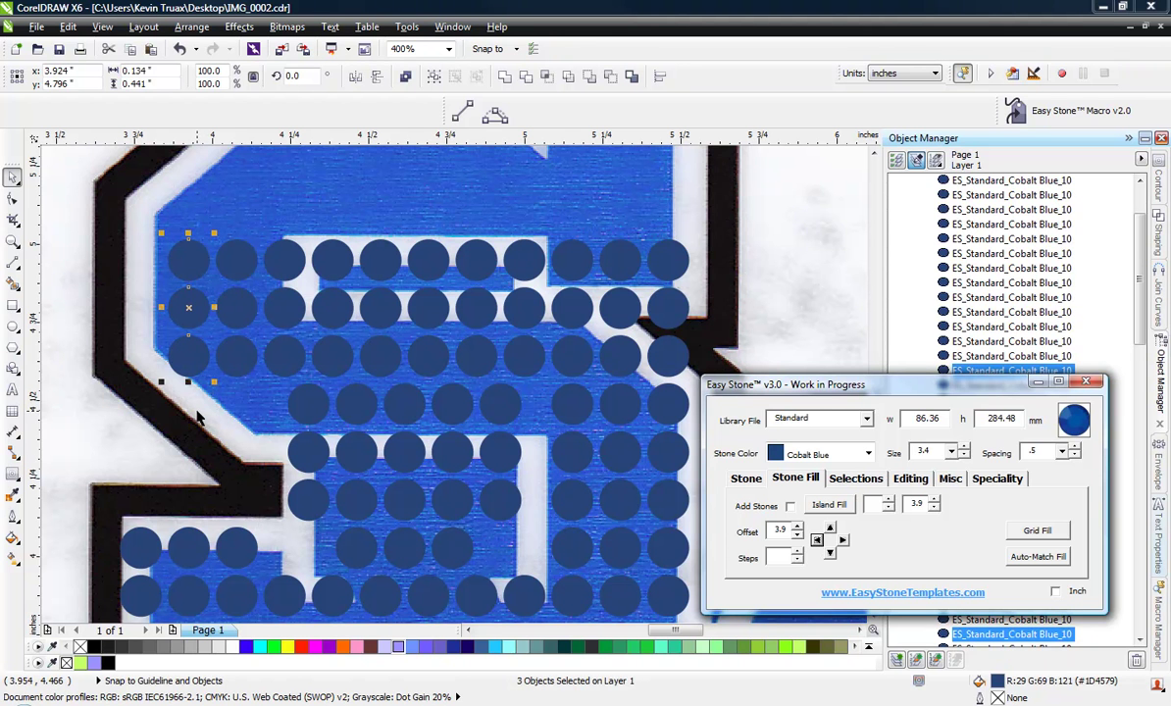
{"action": "left_click", "coordinate": [817, 540]}
{"action": "left_click", "coordinate": [490, 327]}
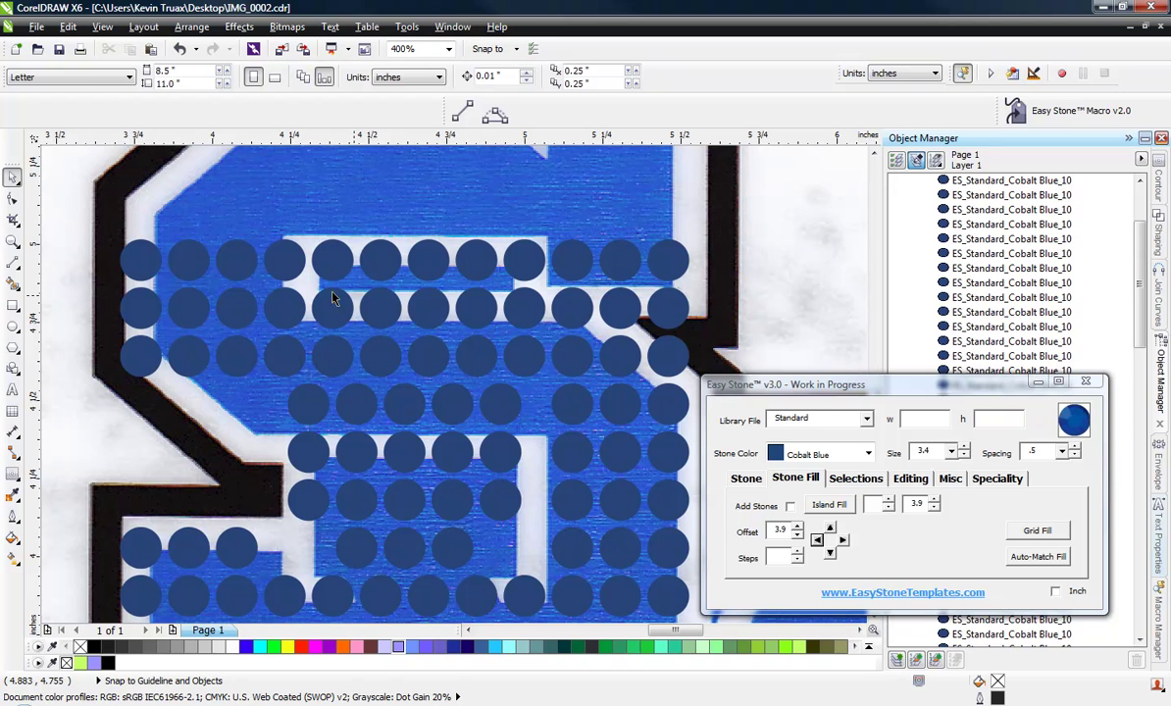
Move the three full-width rows of stones across the middle of the S up by about 0.04 in.
{"action": "left_click_drag", "start_coordinate": [94, 190], "coordinate": [665, 376]}
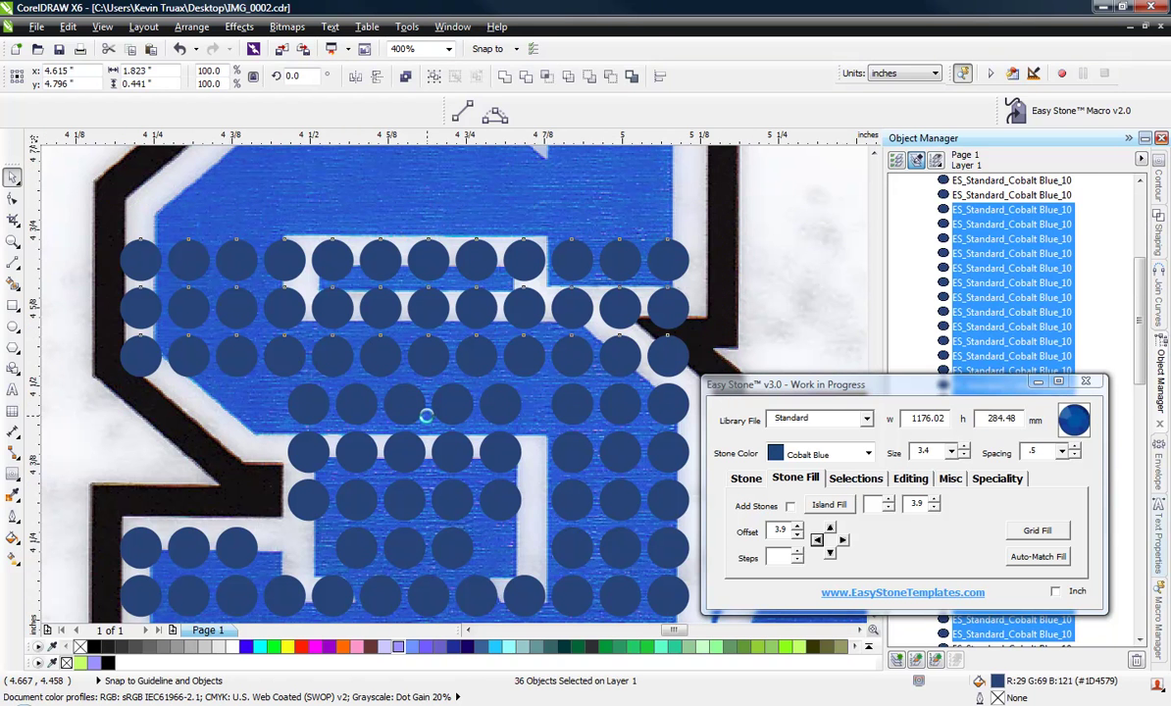
{"action": "scroll", "coordinate": [425, 410], "scroll_direction": "up", "scroll_amount": 1}
{"action": "scroll", "coordinate": [425, 319], "scroll_direction": "up", "scroll_amount": 1}
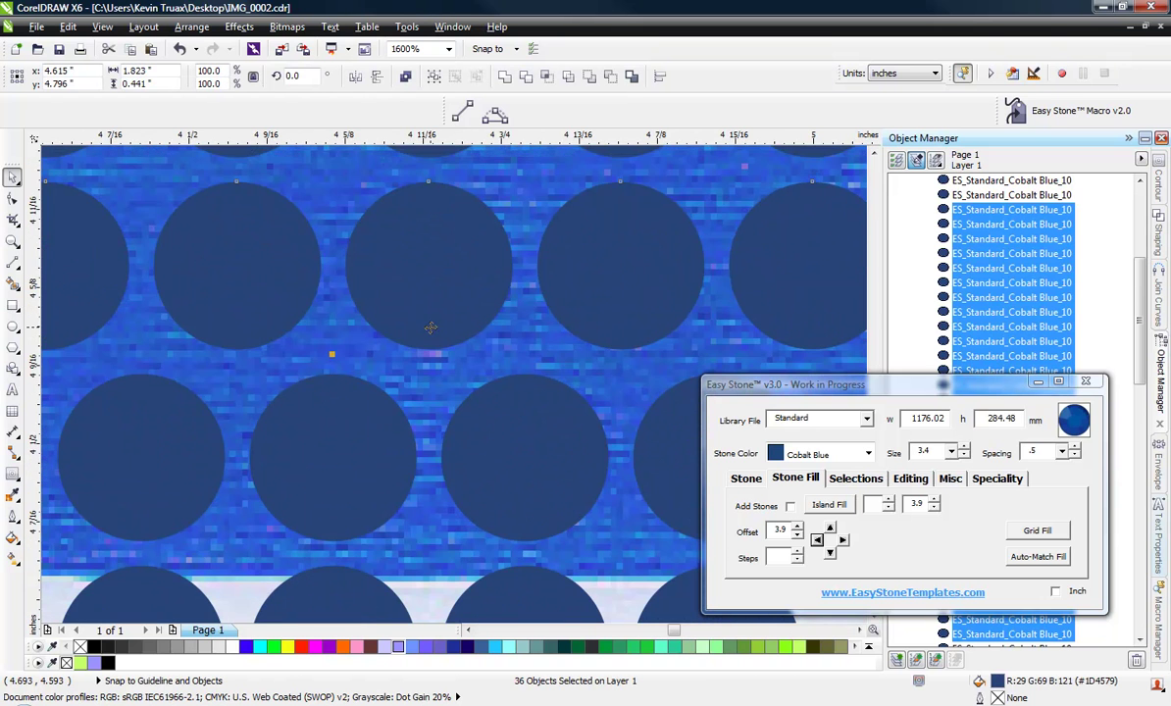
{"action": "left_click_drag", "start_coordinate": [426, 319], "coordinate": [422, 278]}
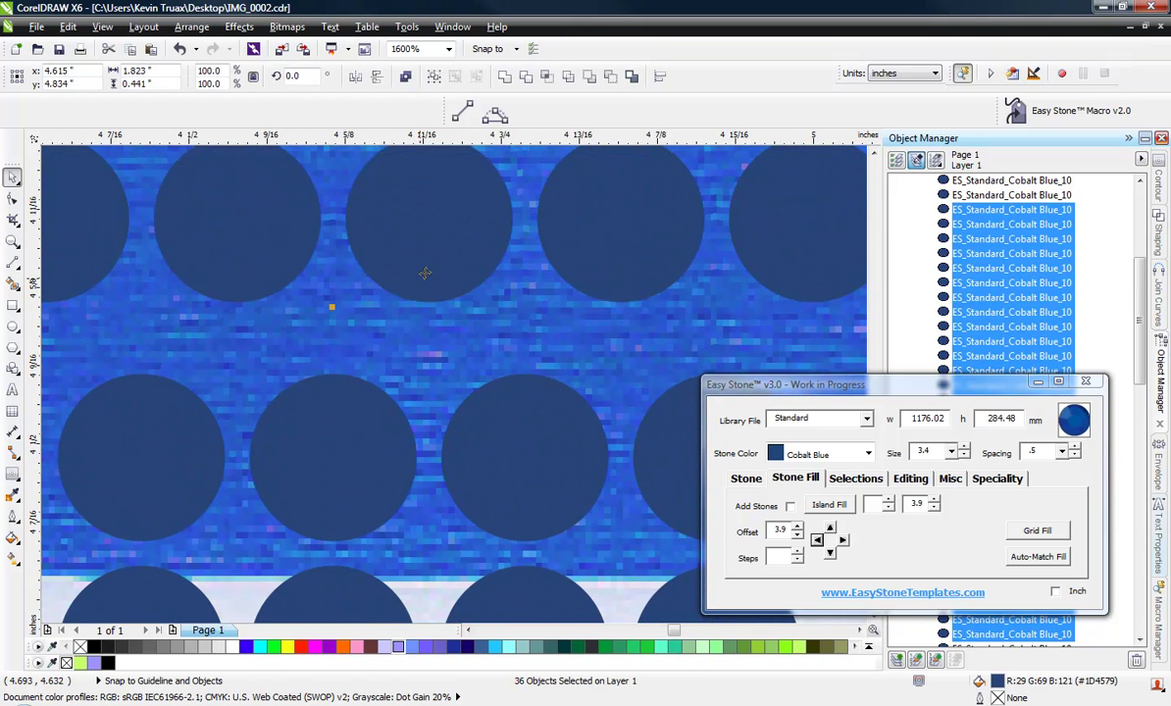
{"action": "scroll", "coordinate": [431, 280], "scroll_direction": "down", "scroll_amount": 2}
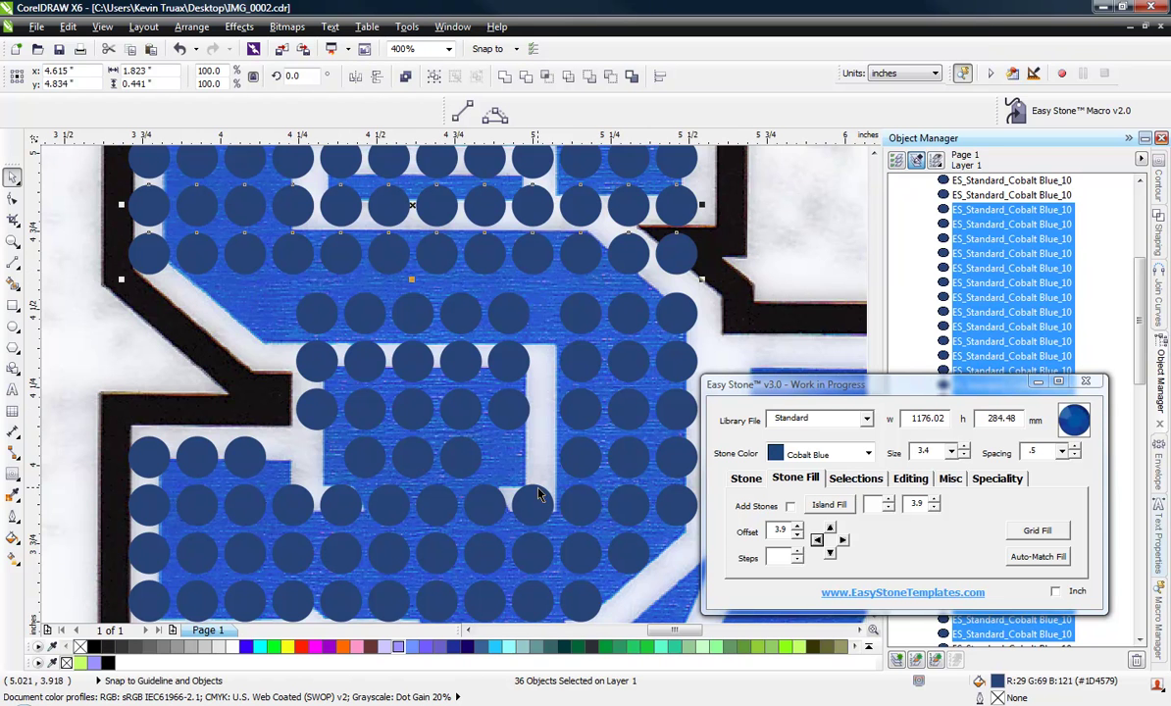
{"action": "scroll", "coordinate": [541, 491], "scroll_direction": "down", "scroll_amount": 1}
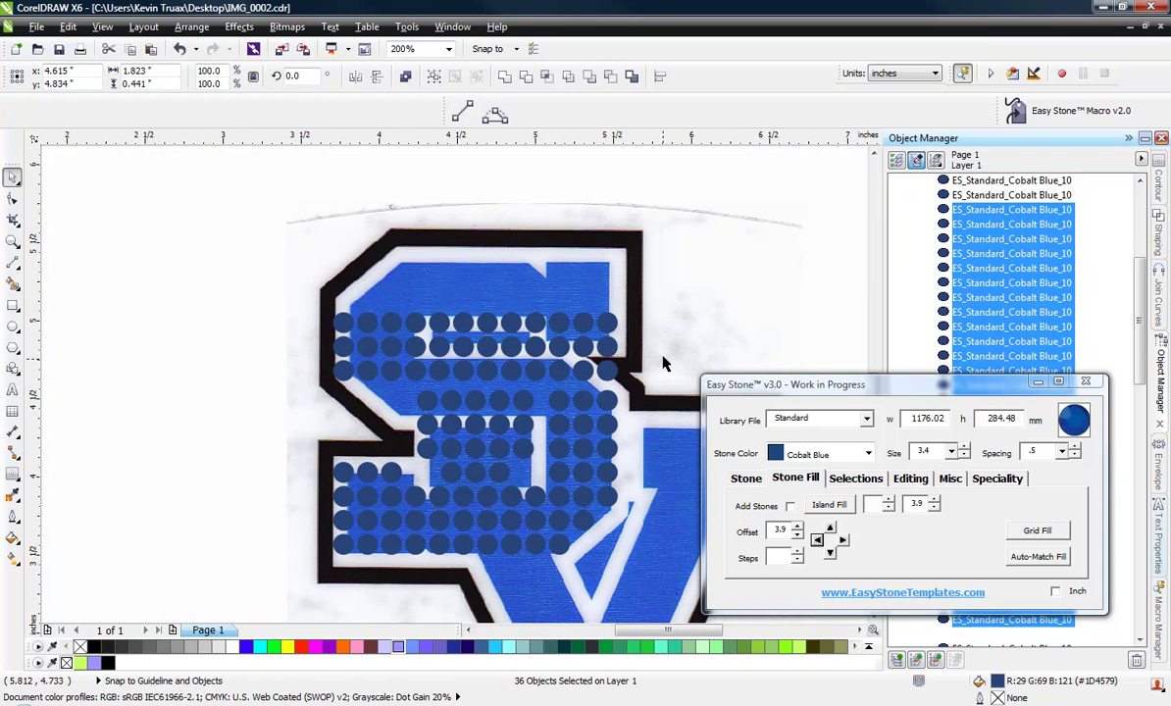
Delete the two rightmost stones of the top full-width row and the rightmost stone of the row below it.
{"action": "left_click", "coordinate": [565, 316]}
{"action": "scroll", "coordinate": [627, 338], "scroll_direction": "up", "scroll_amount": 1}
{"action": "left_click", "coordinate": [593, 316]}
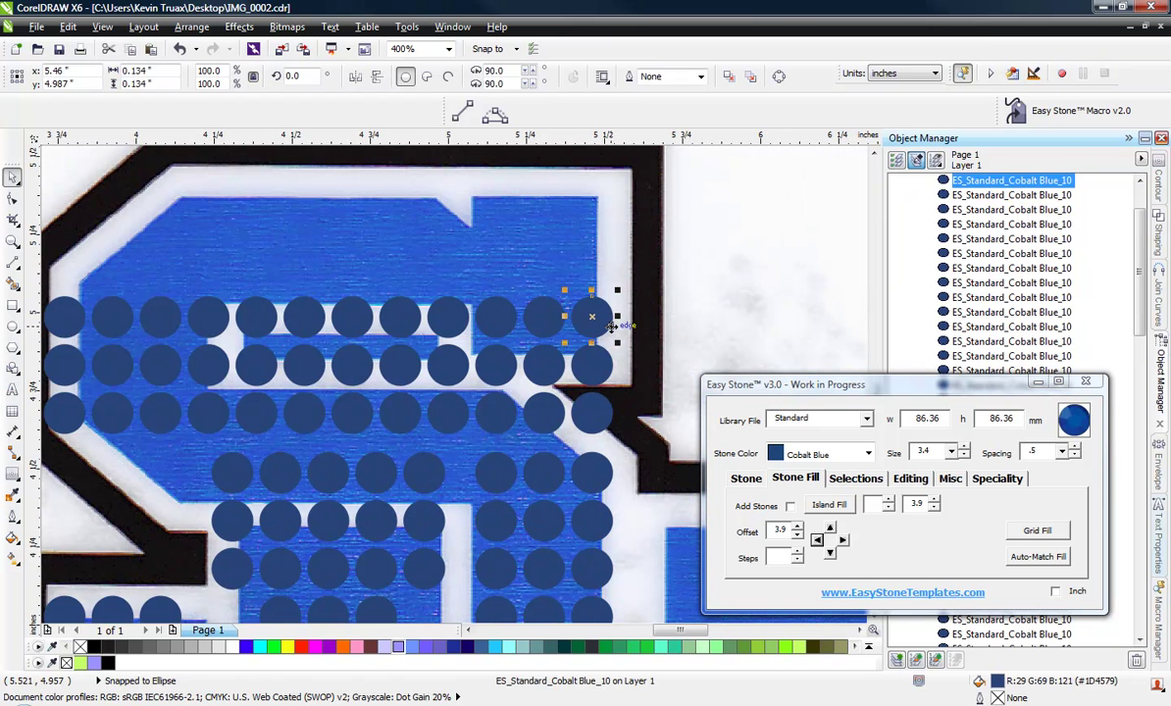
{"action": "key", "text": "Delete"}
{"action": "left_click", "coordinate": [545, 317]}
{"action": "key", "text": "Delete"}
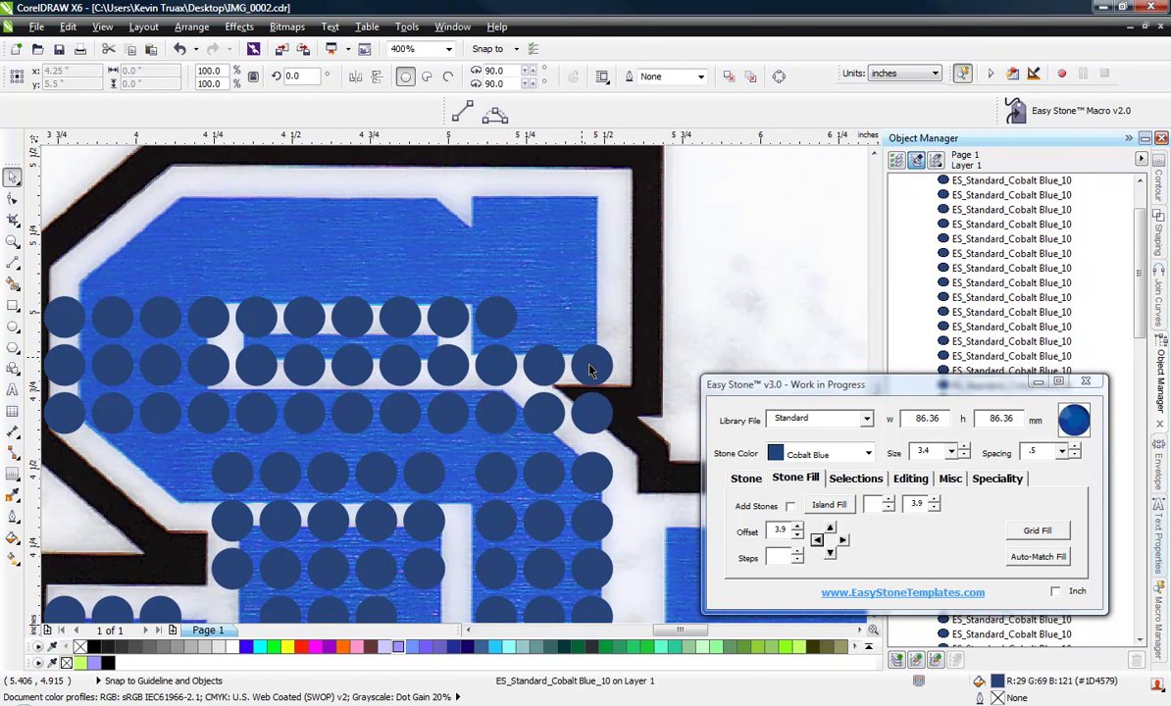
{"action": "left_click", "coordinate": [593, 367]}
{"action": "key", "text": "Delete"}
{"action": "scroll", "coordinate": [600, 308], "scroll_direction": "down", "scroll_amount": 1}
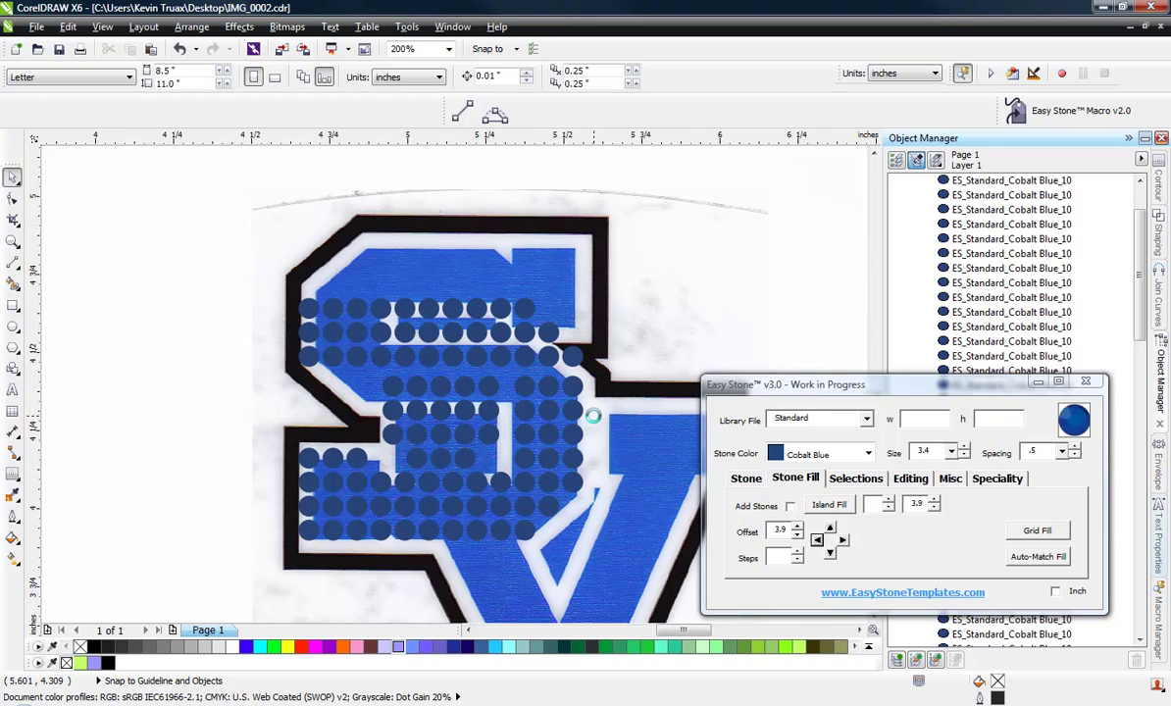
Distribute the right column's six stones evenly in the vertical direction, and likewise the eight stones of the column beside it.
{"action": "scroll", "coordinate": [594, 393], "scroll_direction": "up", "scroll_amount": 1}
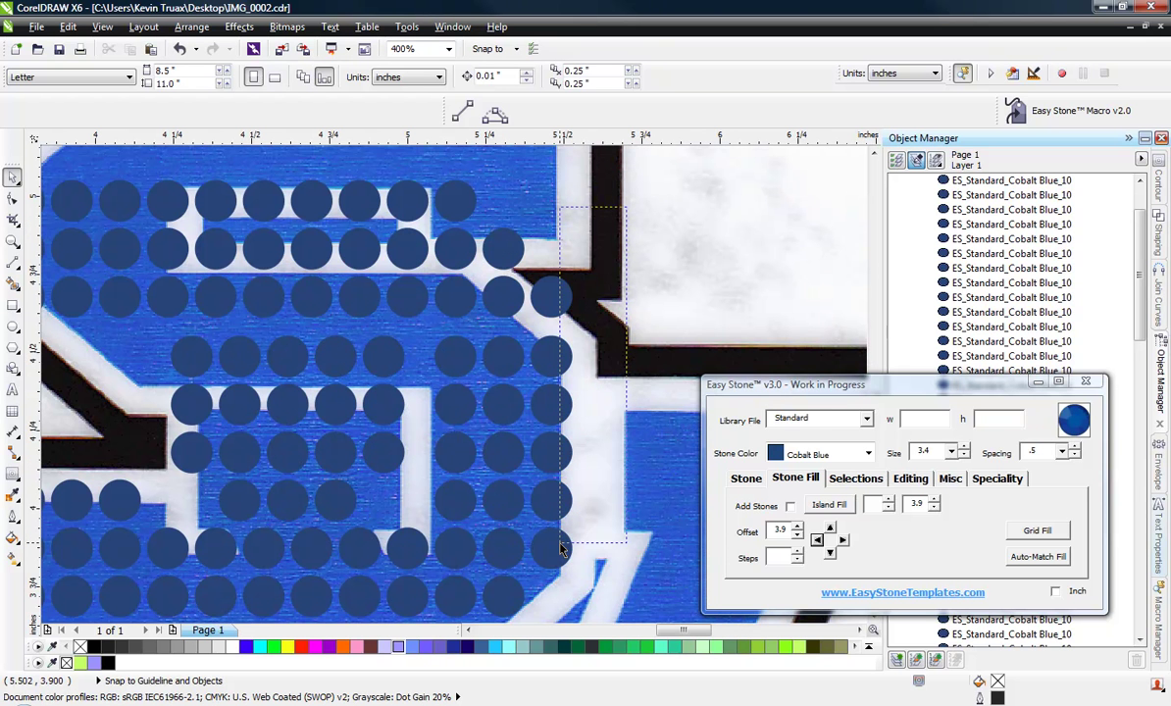
{"action": "left_click_drag", "start_coordinate": [561, 550], "coordinate": [525, 610]}
{"action": "key", "text": "shift+c"}
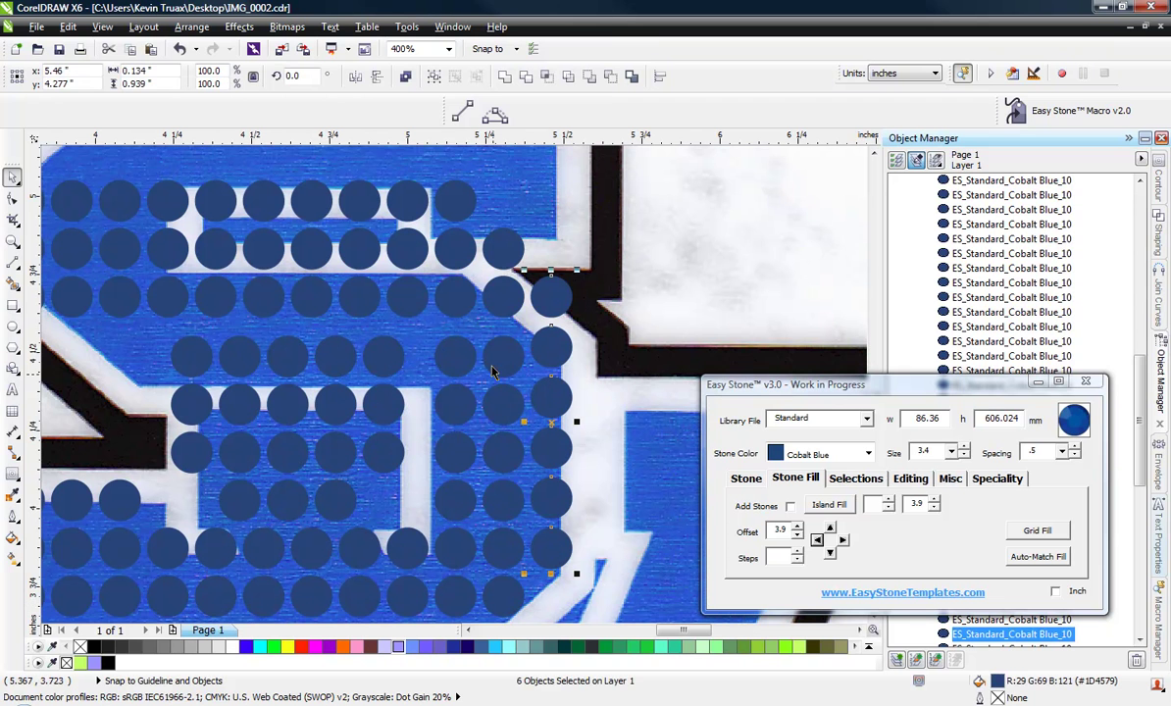
{"action": "key", "text": "Escape"}
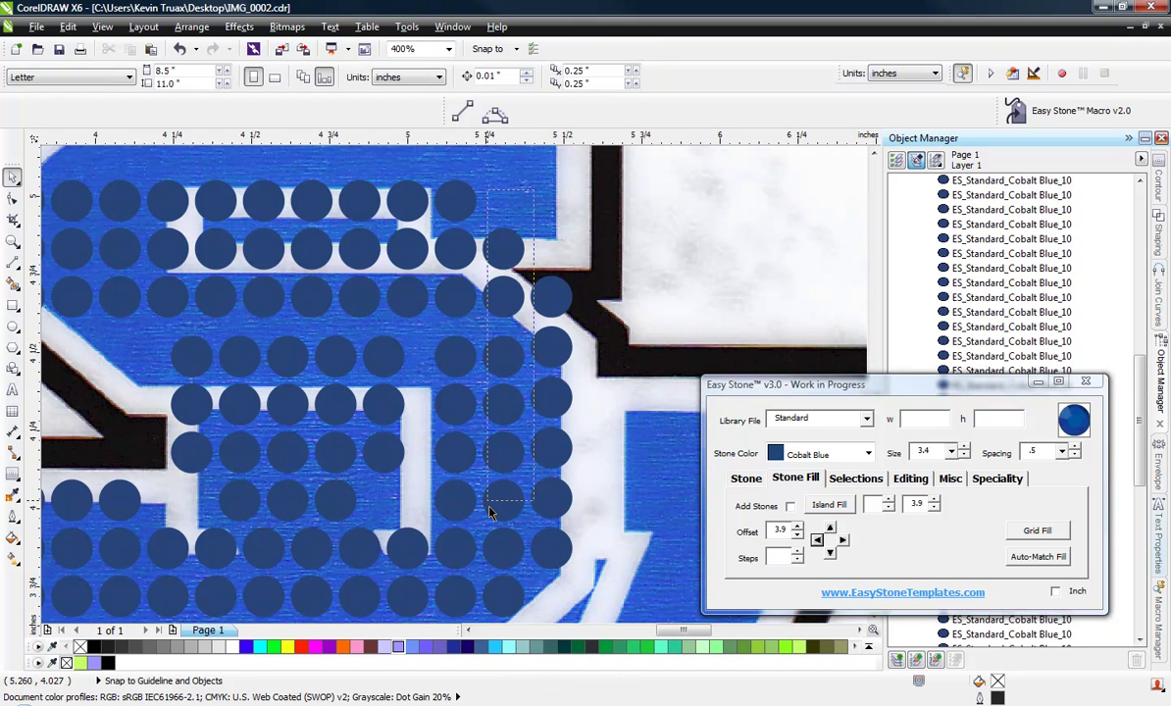
{"action": "scroll", "coordinate": [479, 588], "scroll_direction": "down", "scroll_amount": 1}
{"action": "left_click_drag", "start_coordinate": [534, 149], "coordinate": [474, 585]}
{"action": "key", "text": "shift+c"}
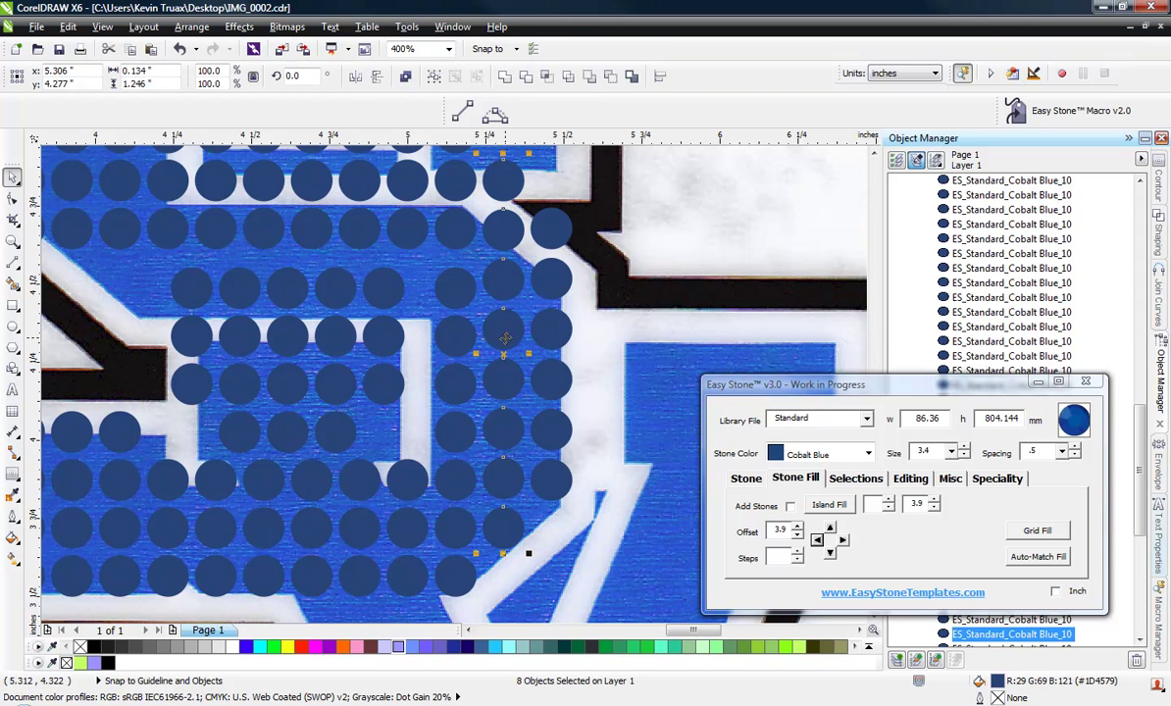
Distribute six stones of the tall block's left column evenly in the vertical direction, from the lowest full-width row down past the gap.
{"action": "left_click", "coordinate": [457, 221]}
{"action": "left_click", "coordinate": [464, 283], "text": "shift"}
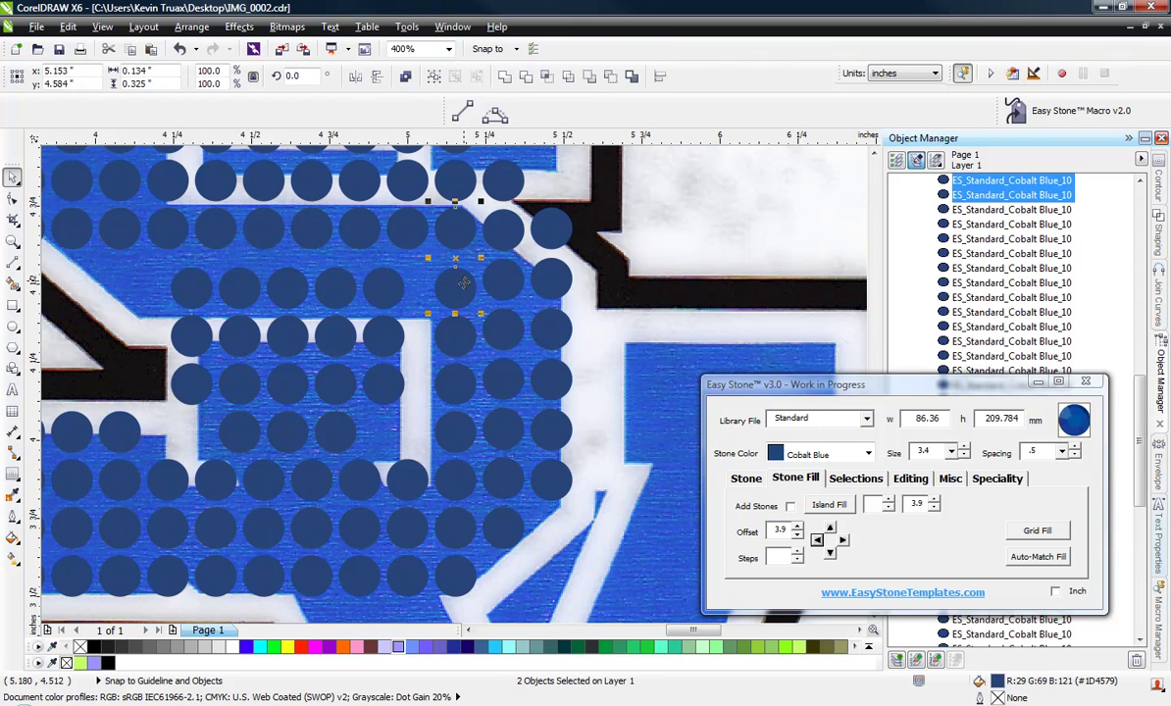
{"action": "left_click", "coordinate": [456, 334], "text": "shift"}
{"action": "left_click", "coordinate": [452, 388], "text": "shift"}
{"action": "left_click", "coordinate": [457, 431], "text": "shift"}
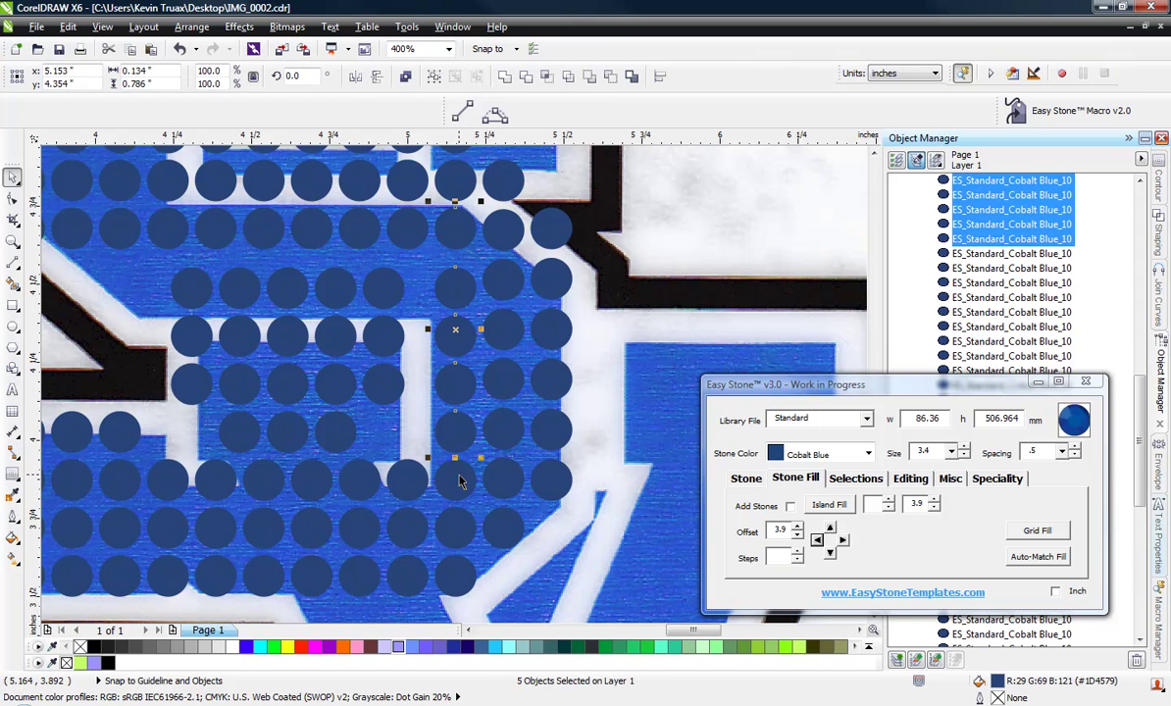
{"action": "left_click", "coordinate": [458, 479], "text": "shift"}
{"action": "key", "text": "shift+c"}
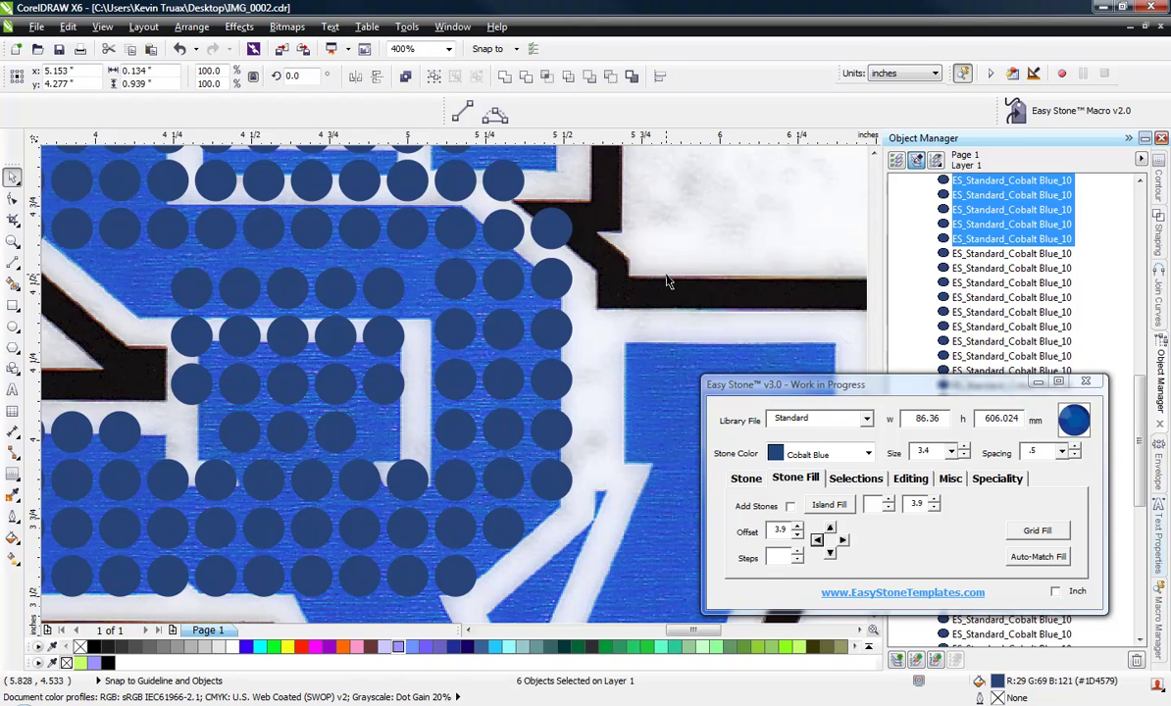
{"action": "left_click", "coordinate": [619, 465]}
{"action": "scroll", "coordinate": [616, 469], "scroll_direction": "down", "scroll_amount": 1}
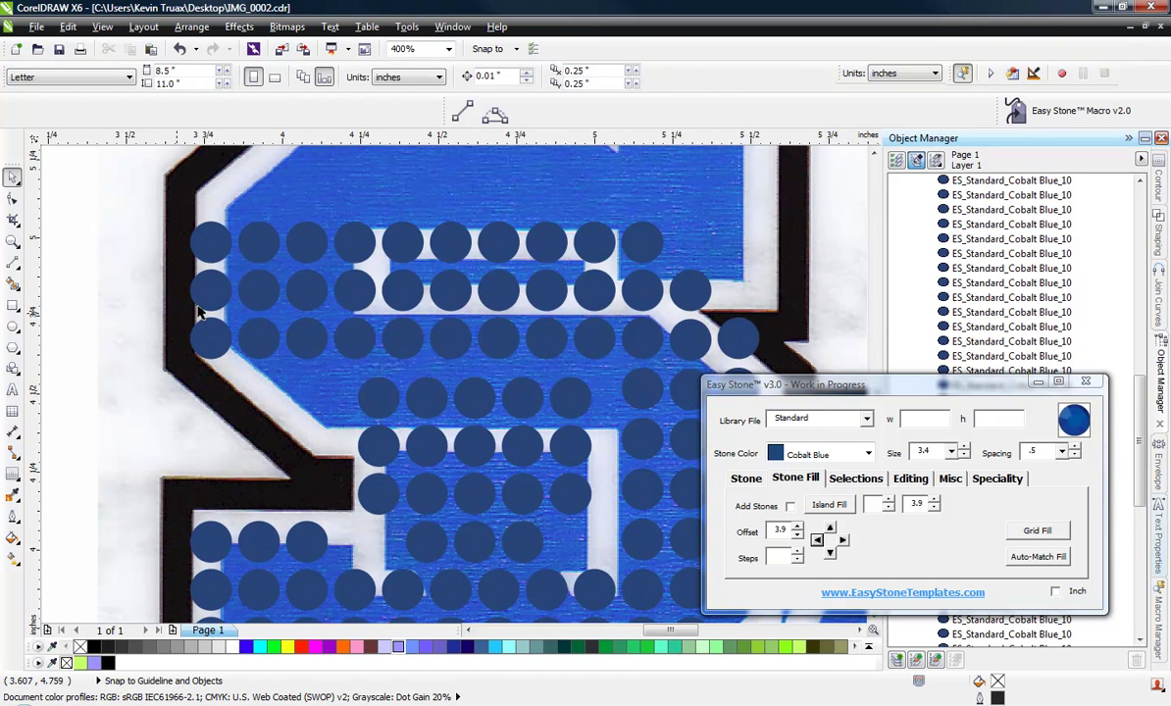
{"action": "scroll", "coordinate": [137, 322], "scroll_direction": "up", "scroll_amount": 1}
{"action": "left_click", "coordinate": [210, 291]}
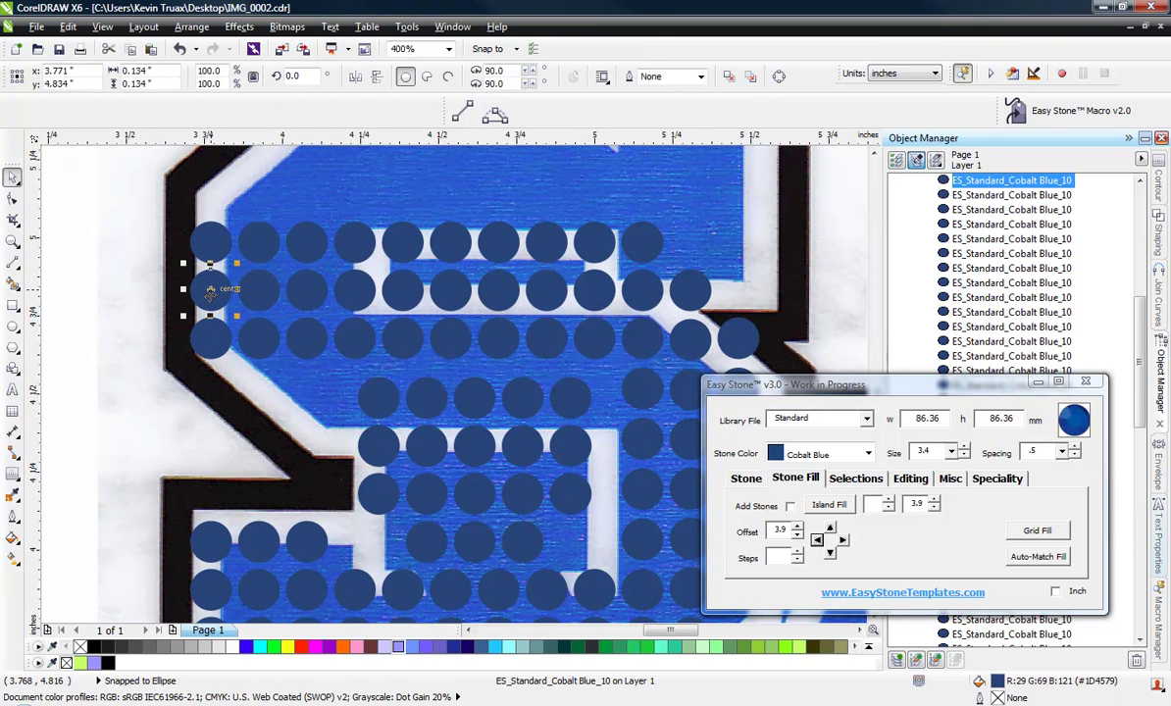
{"action": "key", "text": "Delete"}
{"action": "left_click", "coordinate": [238, 330]}
{"action": "key", "text": "Delete"}
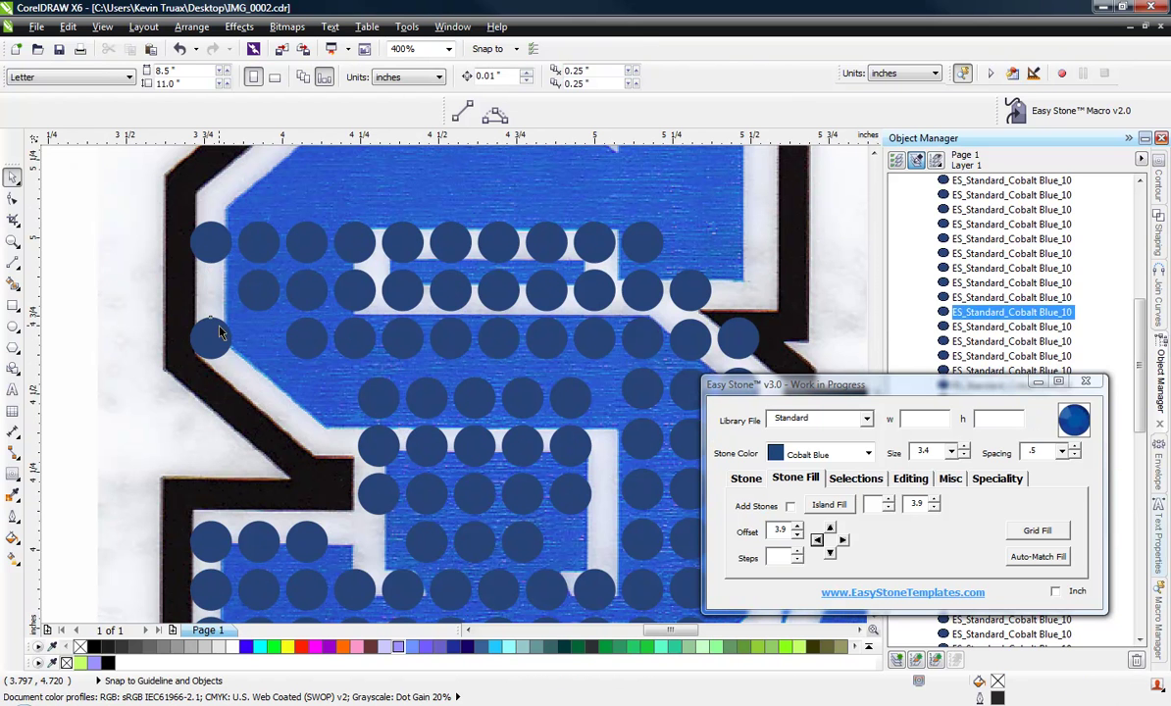
{"action": "left_click", "coordinate": [219, 331]}
{"action": "key", "text": "Delete"}
{"action": "key", "text": "ctrl+z"}
{"action": "key", "text": "ctrl+z"}
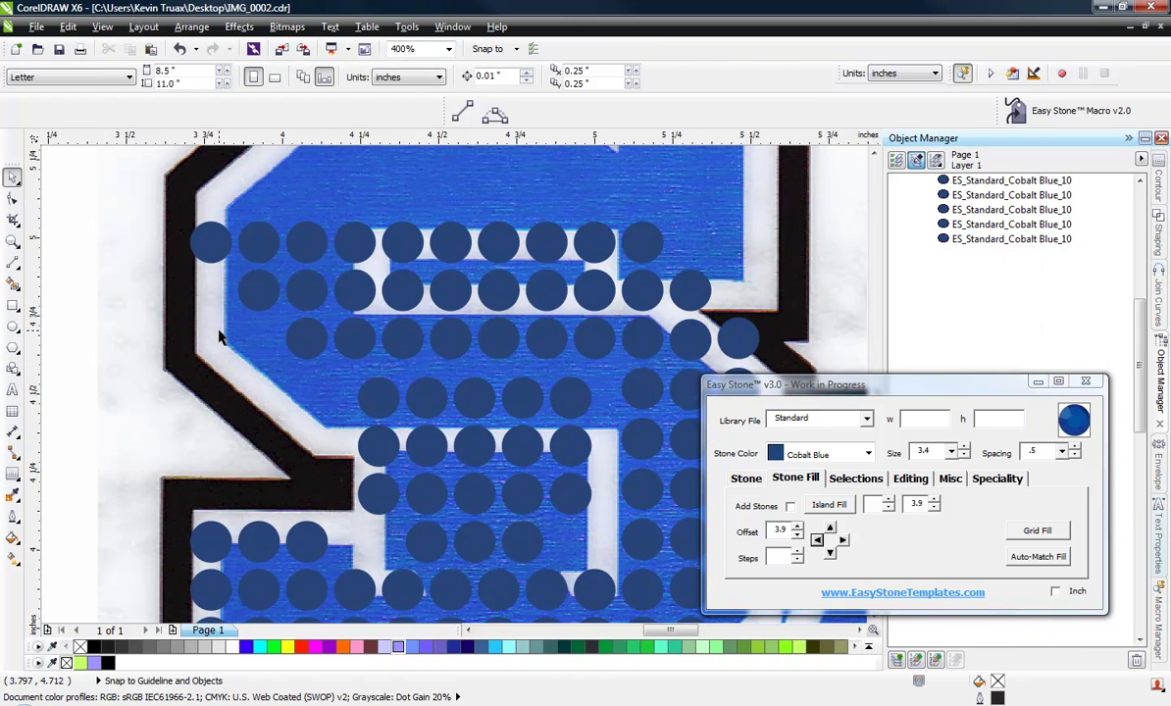
{"action": "key", "text": "ctrl+z"}
{"action": "key", "text": "ctrl+z"}
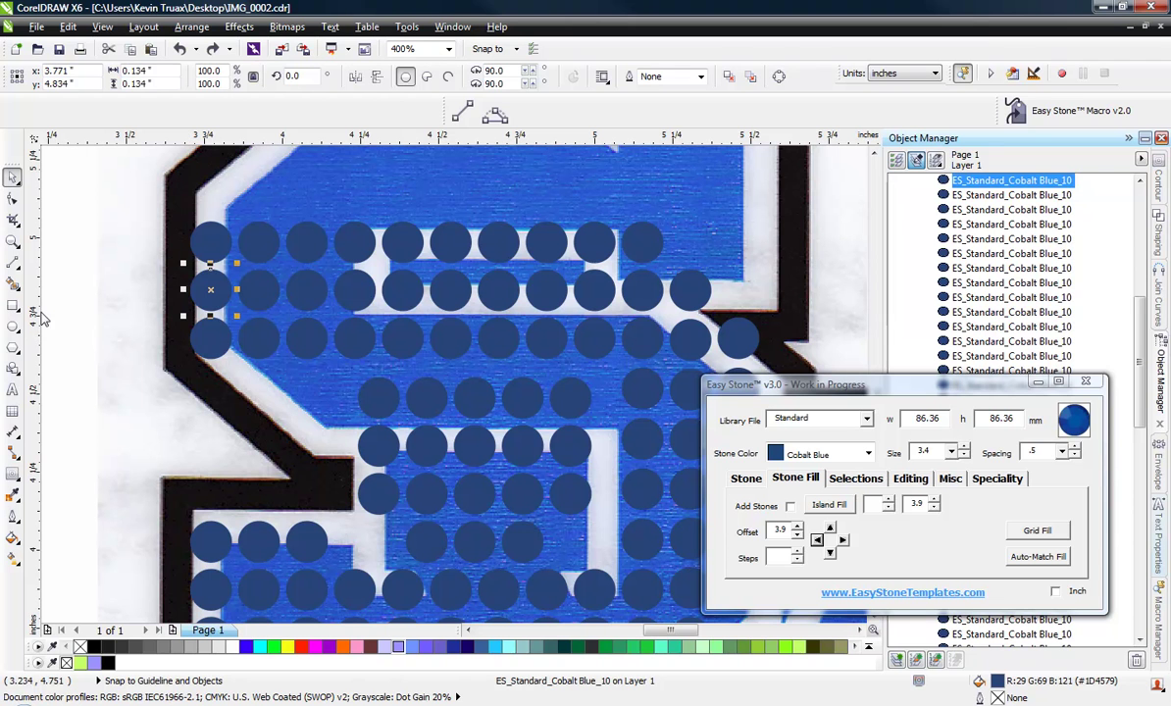
Delete the two leftmost stones of the third full-width row and the leftmost stone of the second row.
{"action": "left_click", "coordinate": [206, 339]}
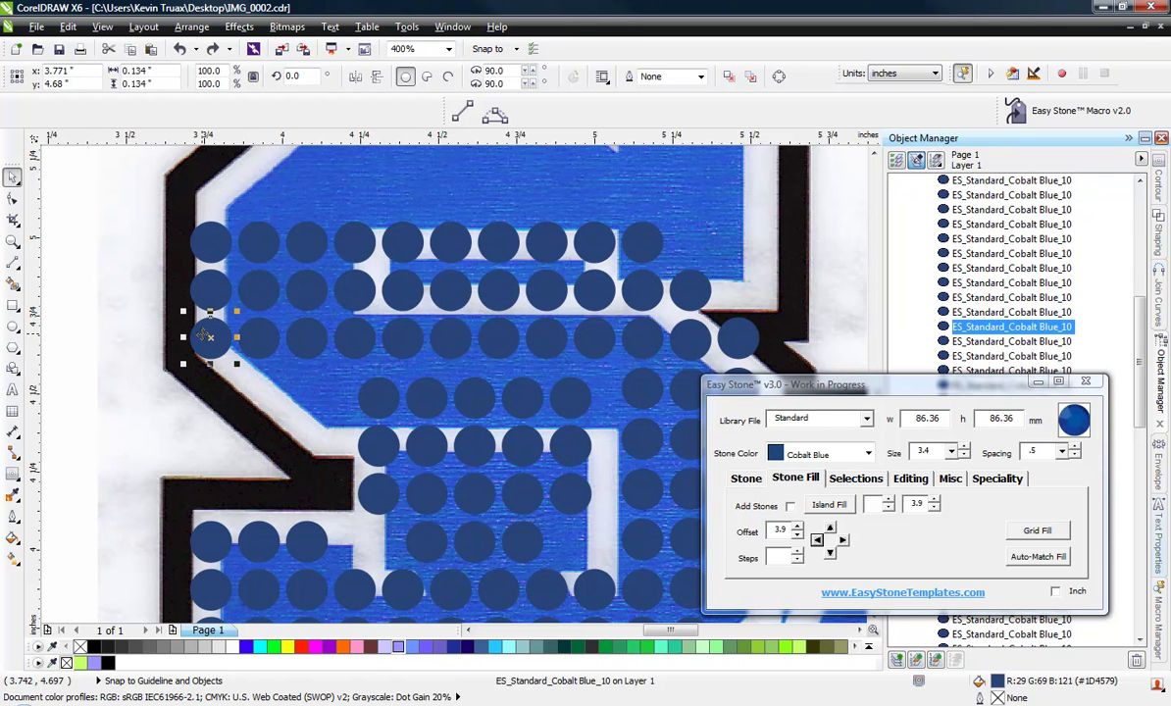
{"action": "key", "text": "Delete"}
{"action": "left_click", "coordinate": [254, 333]}
{"action": "key", "text": "Delete"}
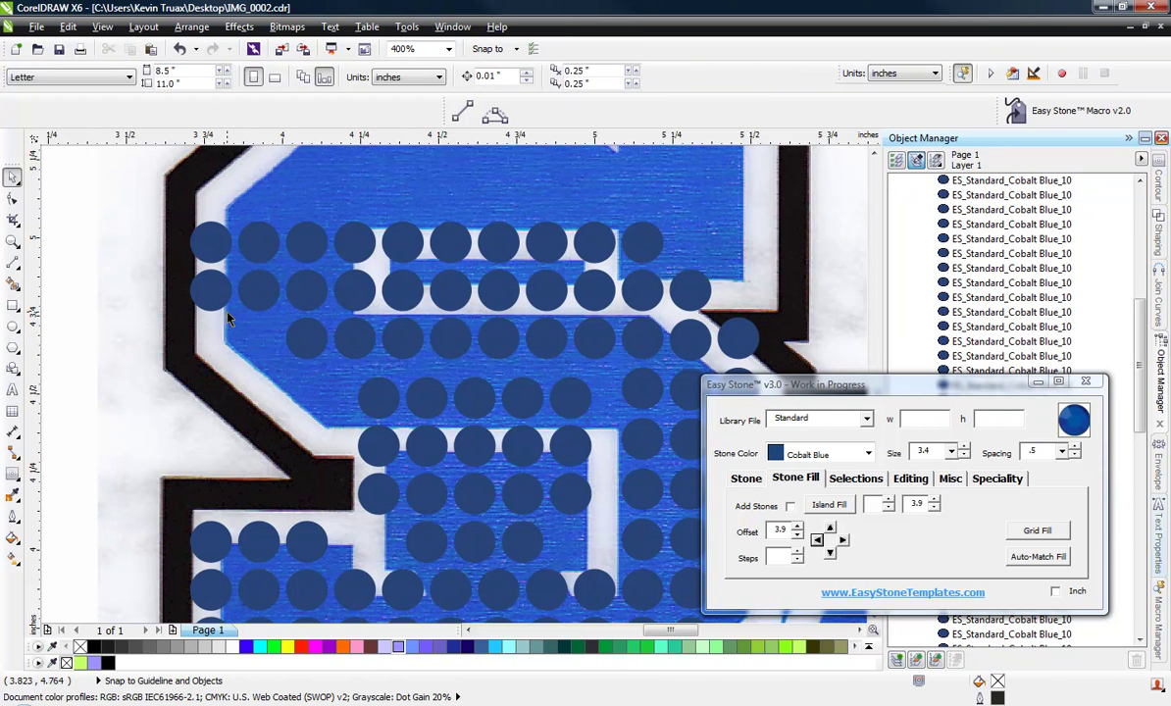
{"action": "left_click", "coordinate": [210, 289]}
{"action": "key", "text": "Delete"}
{"action": "scroll", "coordinate": [236, 387], "scroll_direction": "down", "scroll_amount": 1}
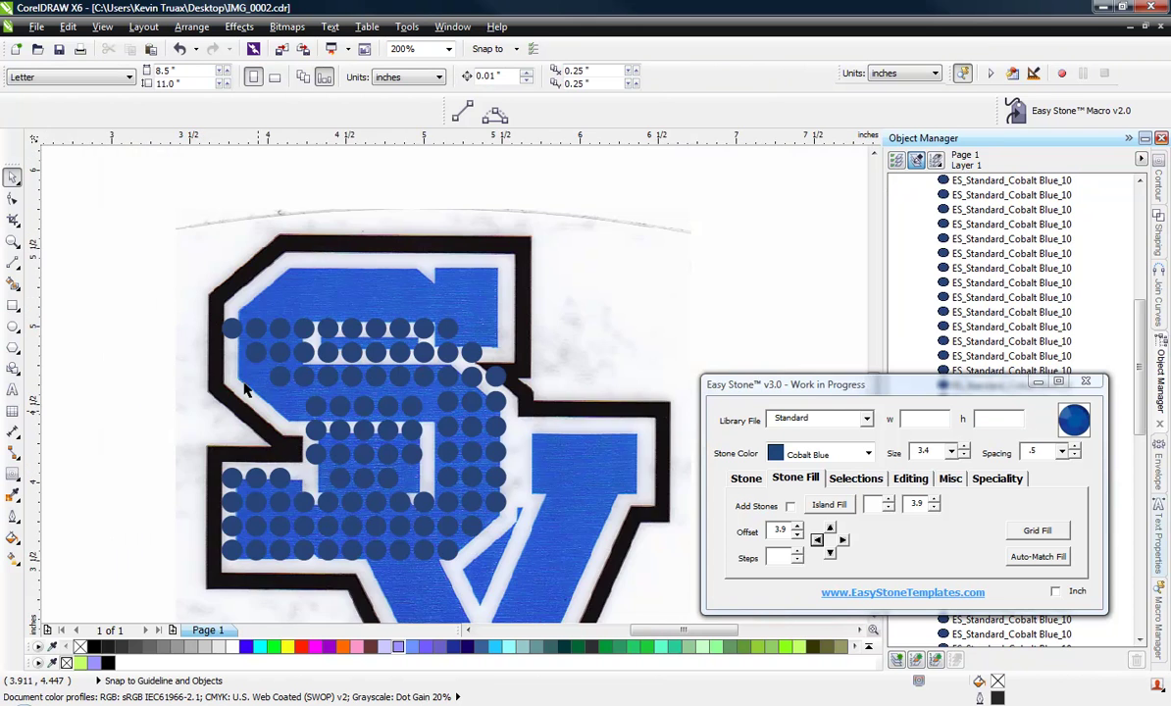
Copy the three leftmost stones of the S's uppermost row upward four times at a 3.9 offset.
{"action": "scroll", "coordinate": [217, 305], "scroll_direction": "up", "scroll_amount": 1}
{"action": "left_click_drag", "start_coordinate": [208, 291], "coordinate": [380, 395]}
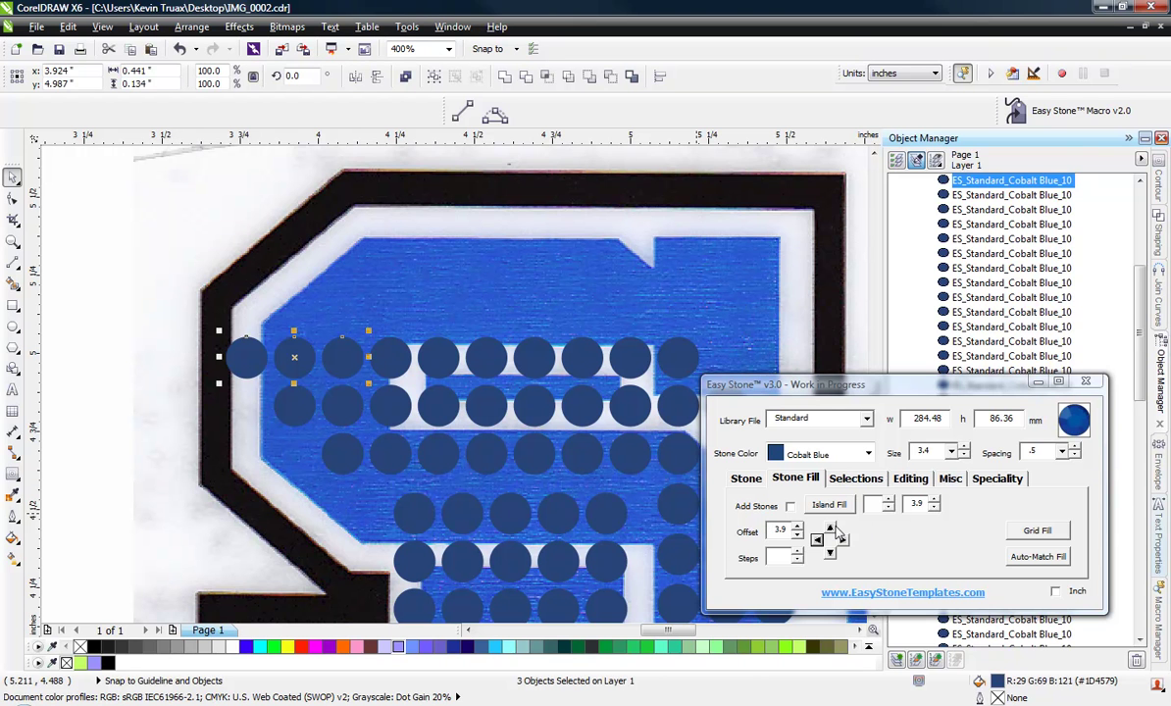
{"action": "left_click", "coordinate": [831, 531]}
{"action": "left_click", "coordinate": [832, 531]}
{"action": "left_click", "coordinate": [831, 531]}
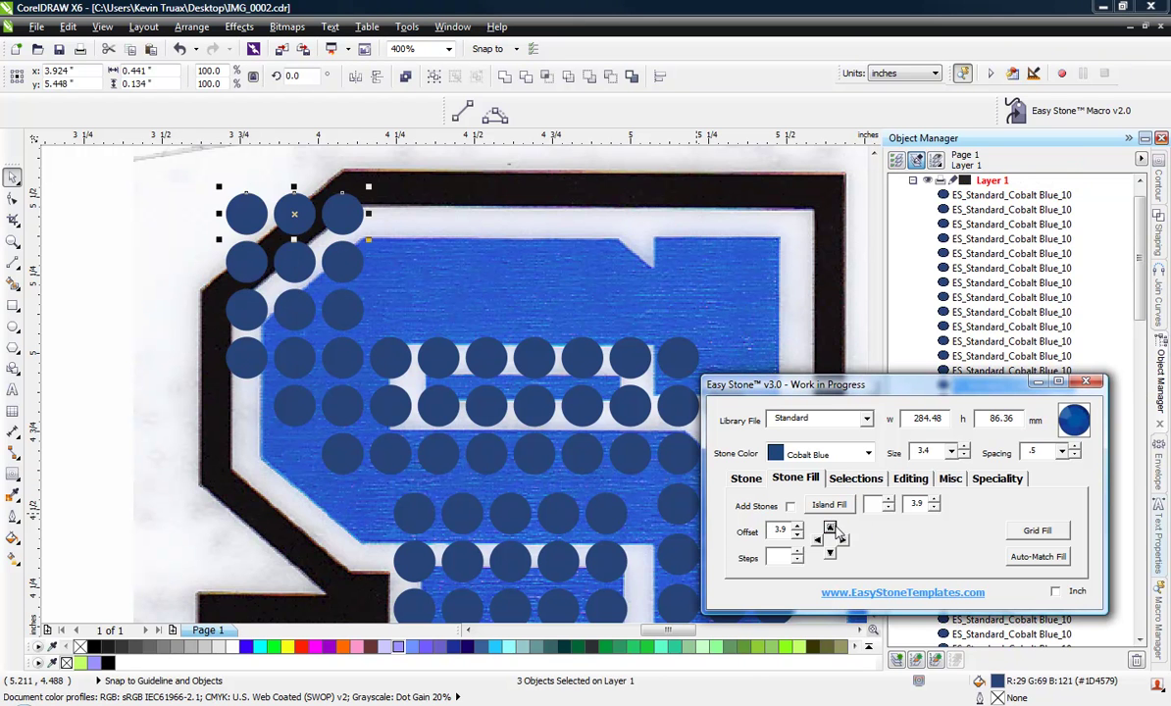
{"action": "left_click", "coordinate": [831, 531]}
{"action": "left_click", "coordinate": [392, 178]}
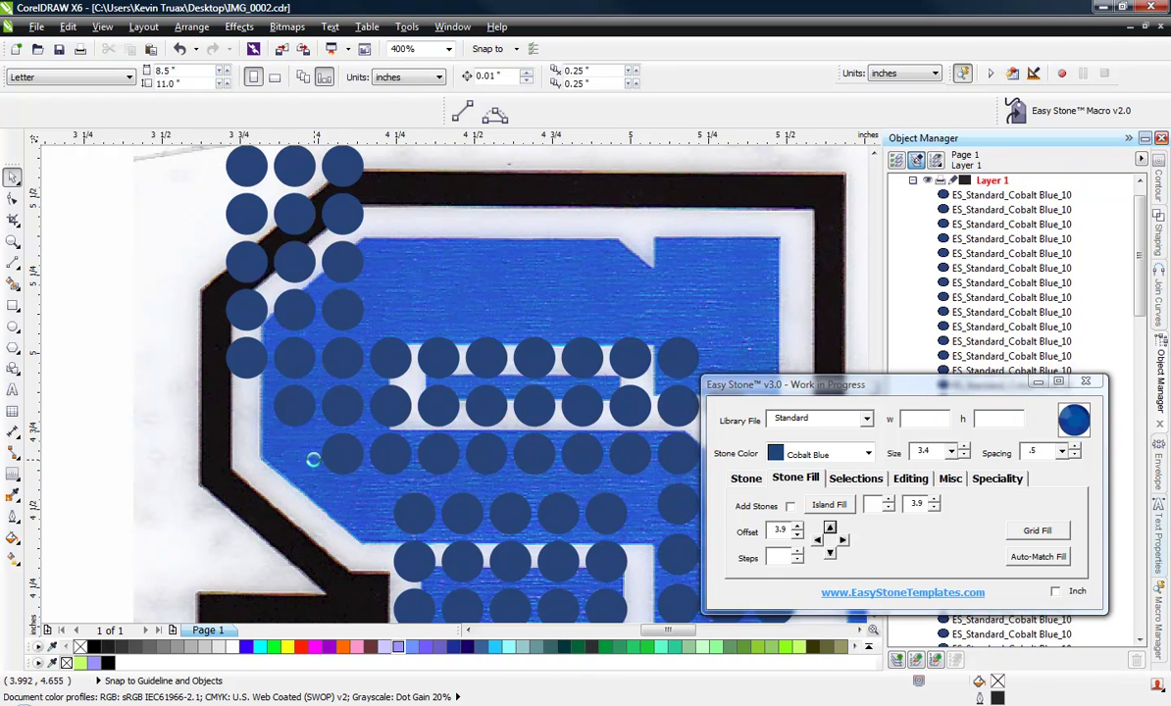
Copy the top three stones of the new block's right column to the right nine times at the 3.9 offset.
{"action": "scroll", "coordinate": [313, 460], "scroll_direction": "down", "scroll_amount": 2}
{"action": "scroll", "coordinate": [392, 245], "scroll_direction": "up", "scroll_amount": 2}
{"action": "left_click_drag", "start_coordinate": [433, 185], "coordinate": [291, 423]}
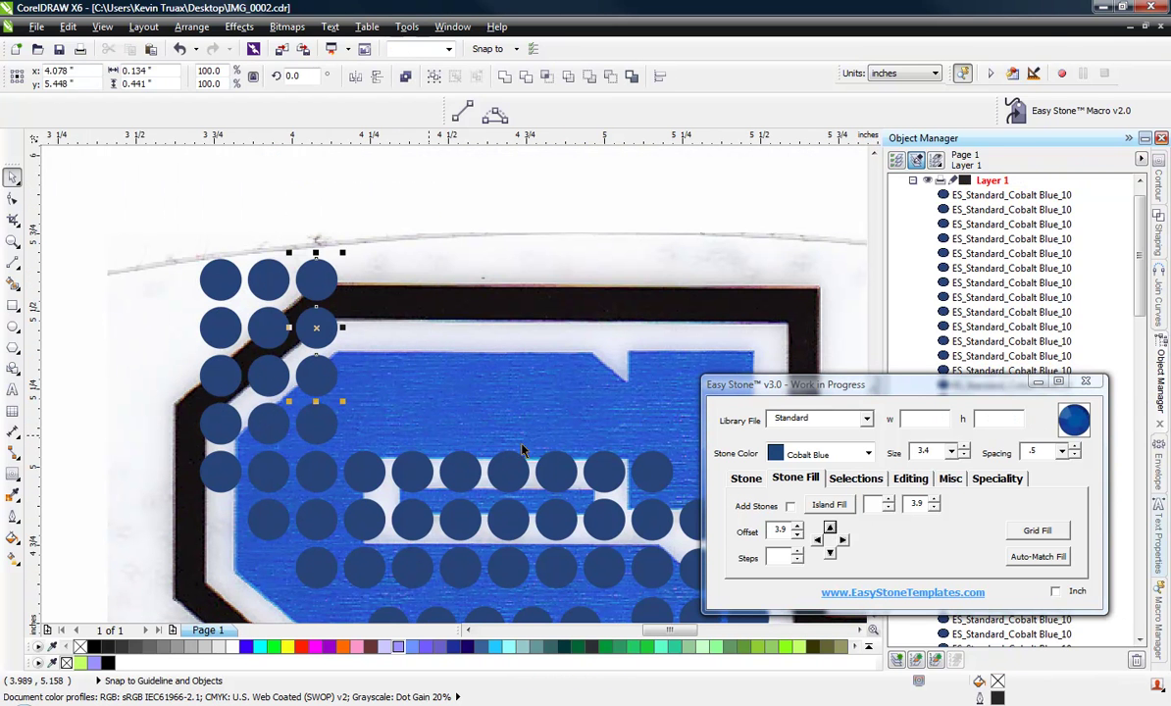
{"action": "left_click", "coordinate": [843, 541]}
{"action": "left_click", "coordinate": [842, 541]}
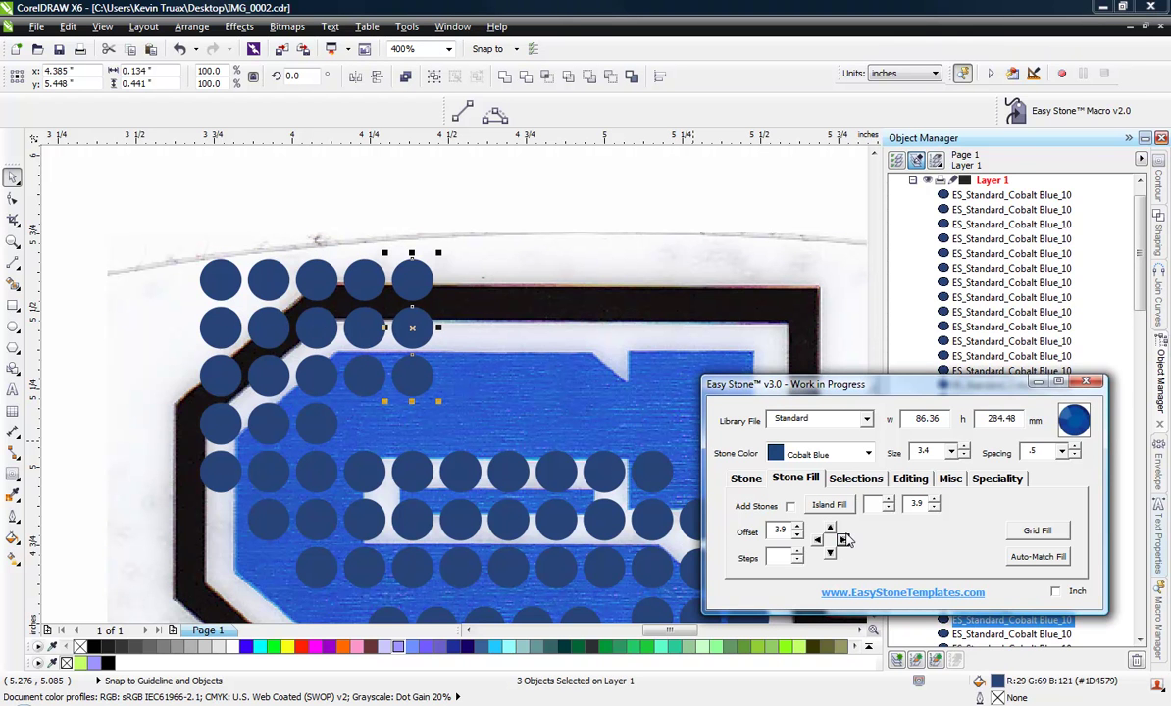
{"action": "left_click", "coordinate": [842, 540]}
{"action": "left_click", "coordinate": [843, 541]}
{"action": "left_click", "coordinate": [843, 541]}
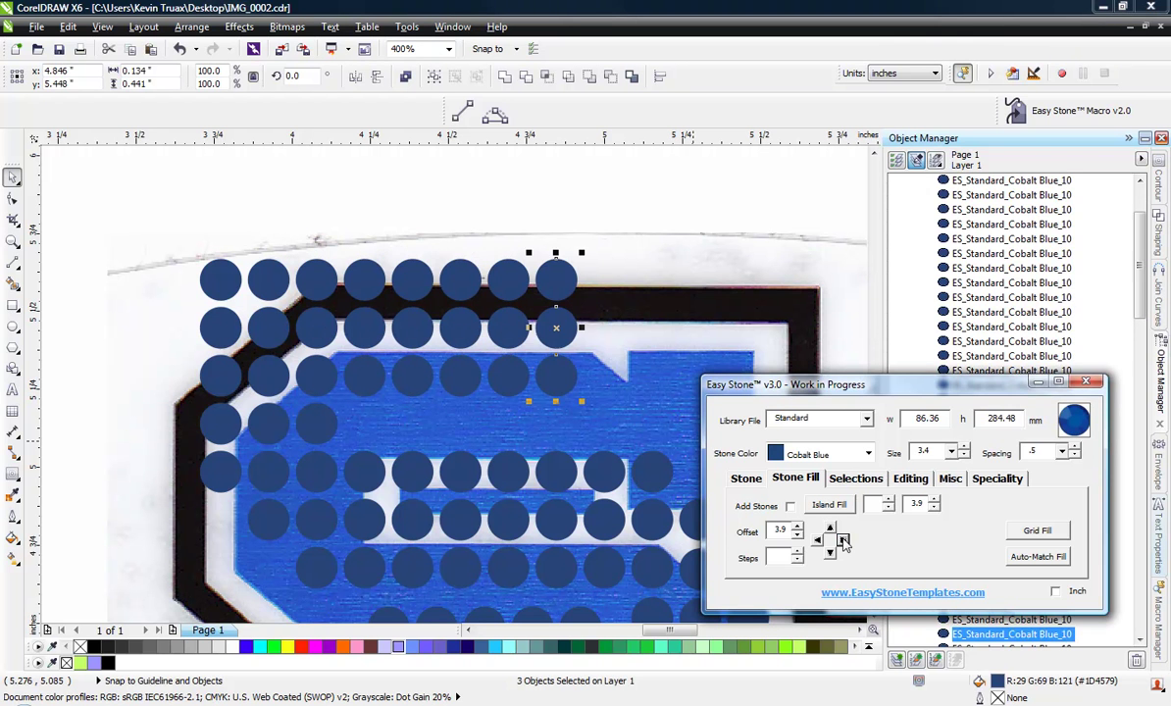
{"action": "left_click", "coordinate": [842, 540]}
{"action": "left_click", "coordinate": [843, 541]}
{"action": "left_click", "coordinate": [842, 541]}
{"action": "left_click", "coordinate": [843, 541]}
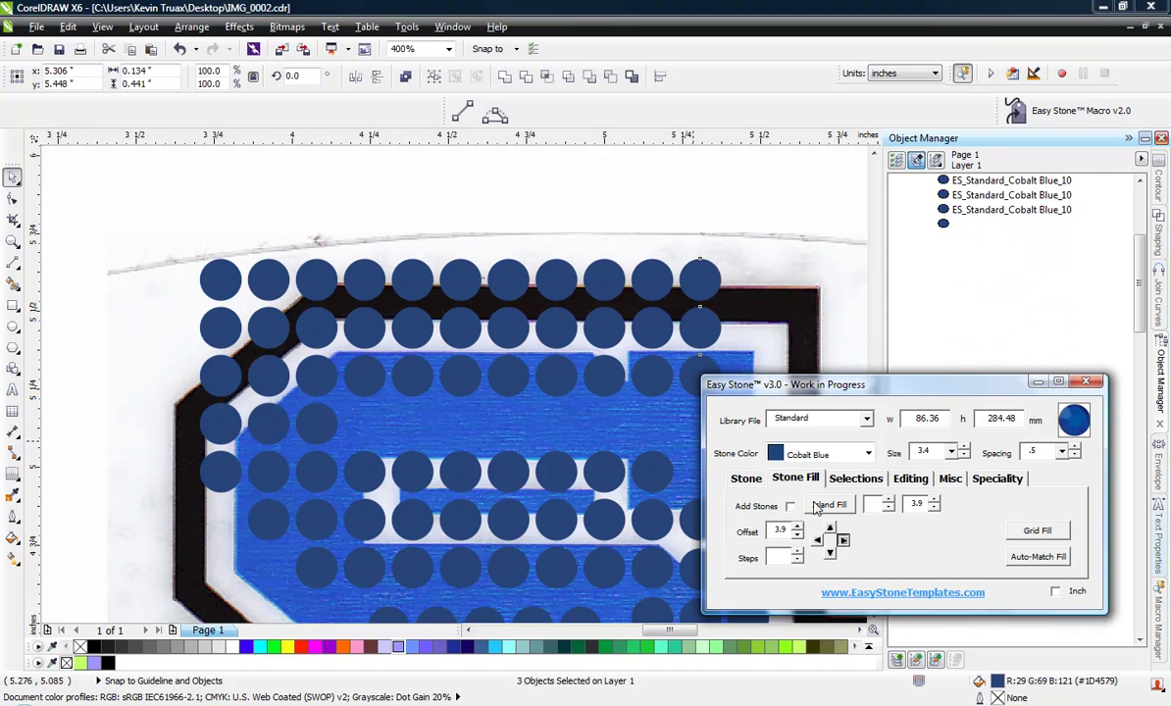
{"action": "left_click", "coordinate": [316, 216]}
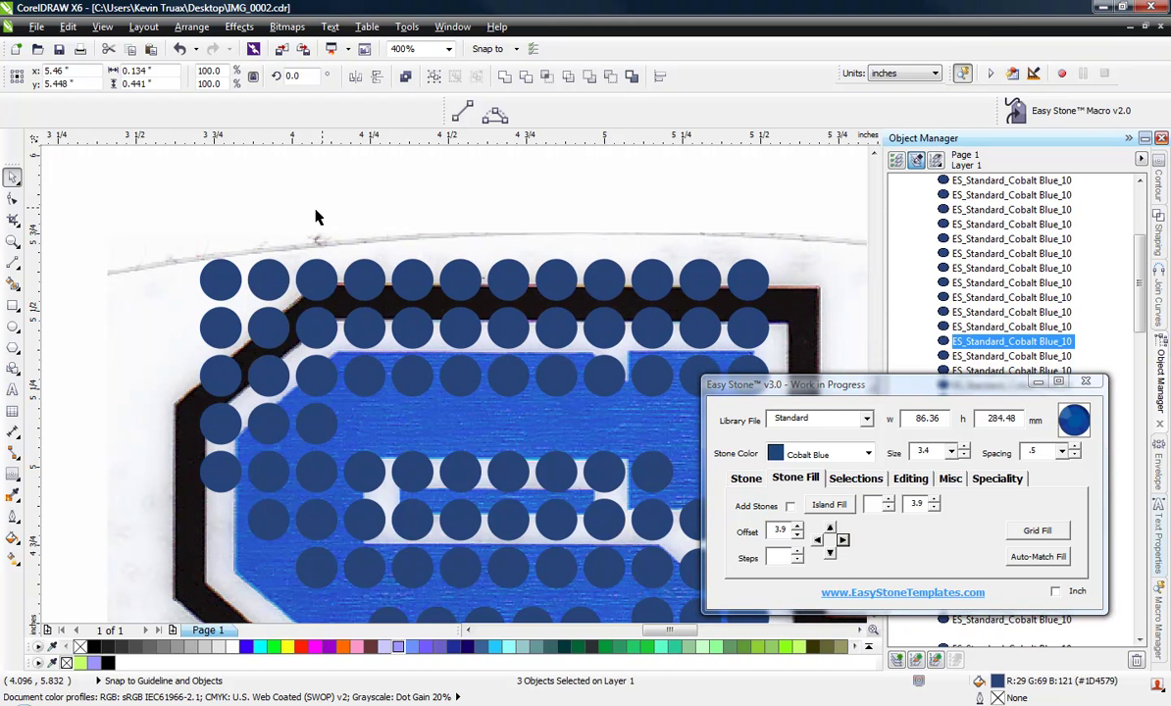
Delete the two leftmost stones of the top row and the leftmost stone of the second row.
{"action": "left_click", "coordinate": [218, 287]}
{"action": "left_click", "coordinate": [269, 281], "text": "shift"}
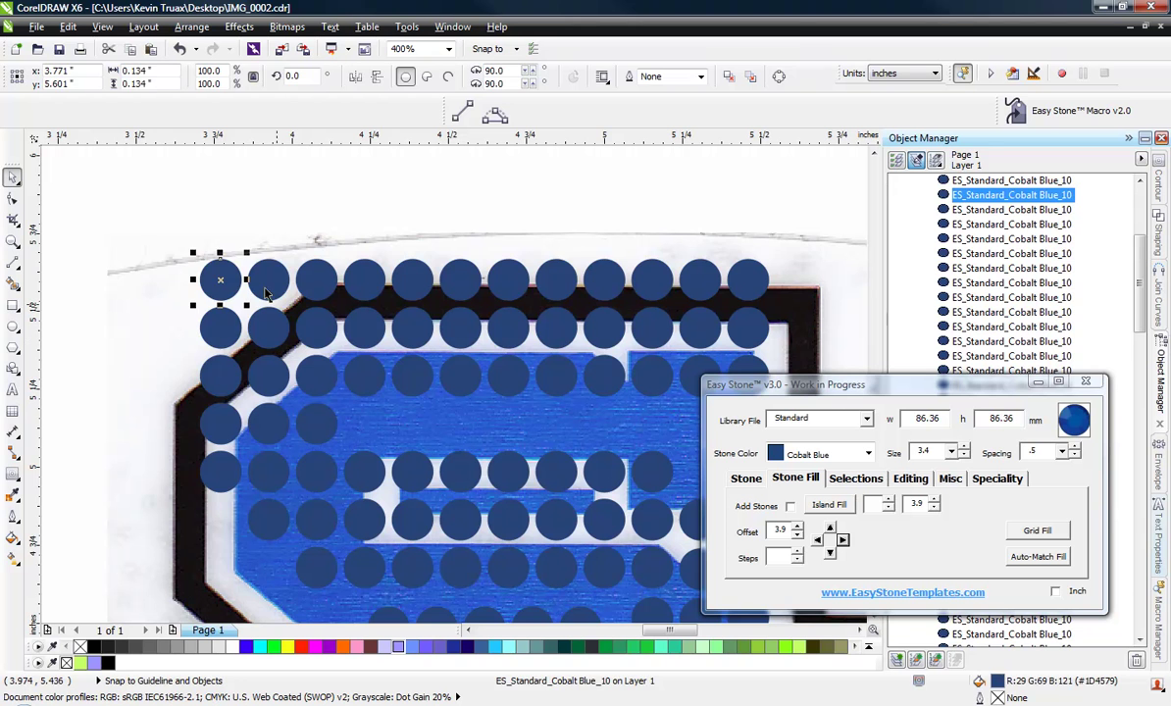
{"action": "key", "text": "Delete"}
{"action": "left_click", "coordinate": [223, 326]}
{"action": "key", "text": "Delete"}
{"action": "scroll", "coordinate": [301, 296], "scroll_direction": "down", "scroll_amount": 2}
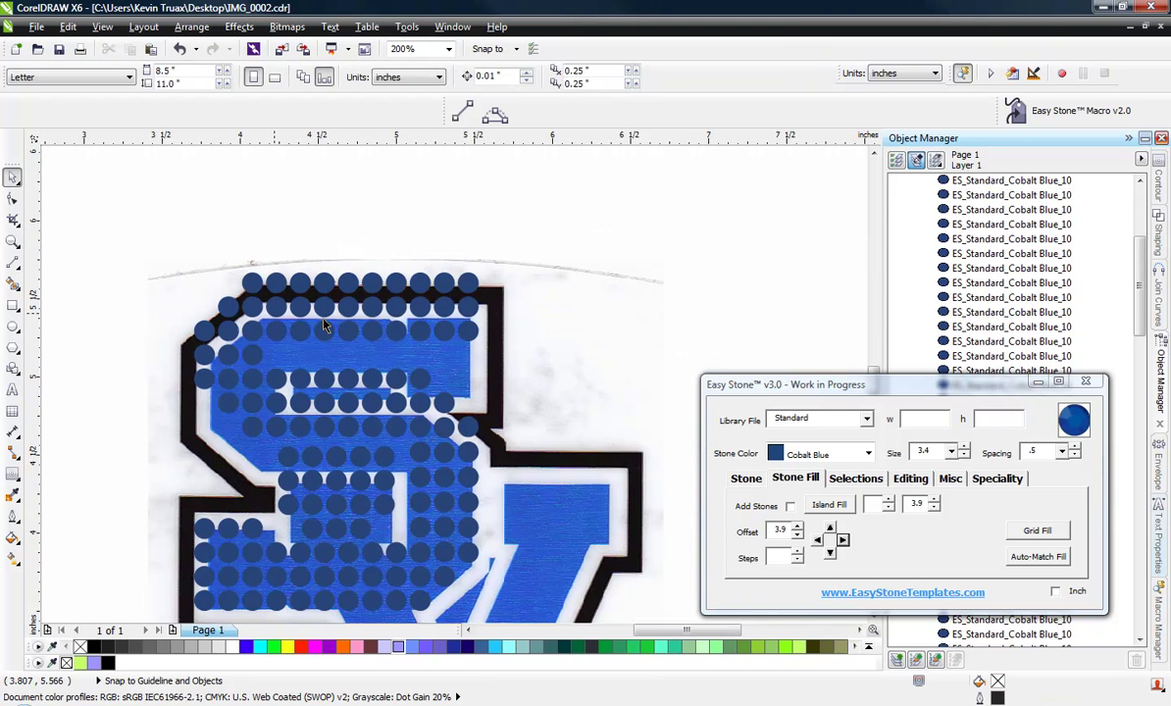
Copy the three rightmost stones of the third row downward once at the 3.9 offset.
{"action": "scroll", "coordinate": [465, 360], "scroll_direction": "up", "scroll_amount": 2}
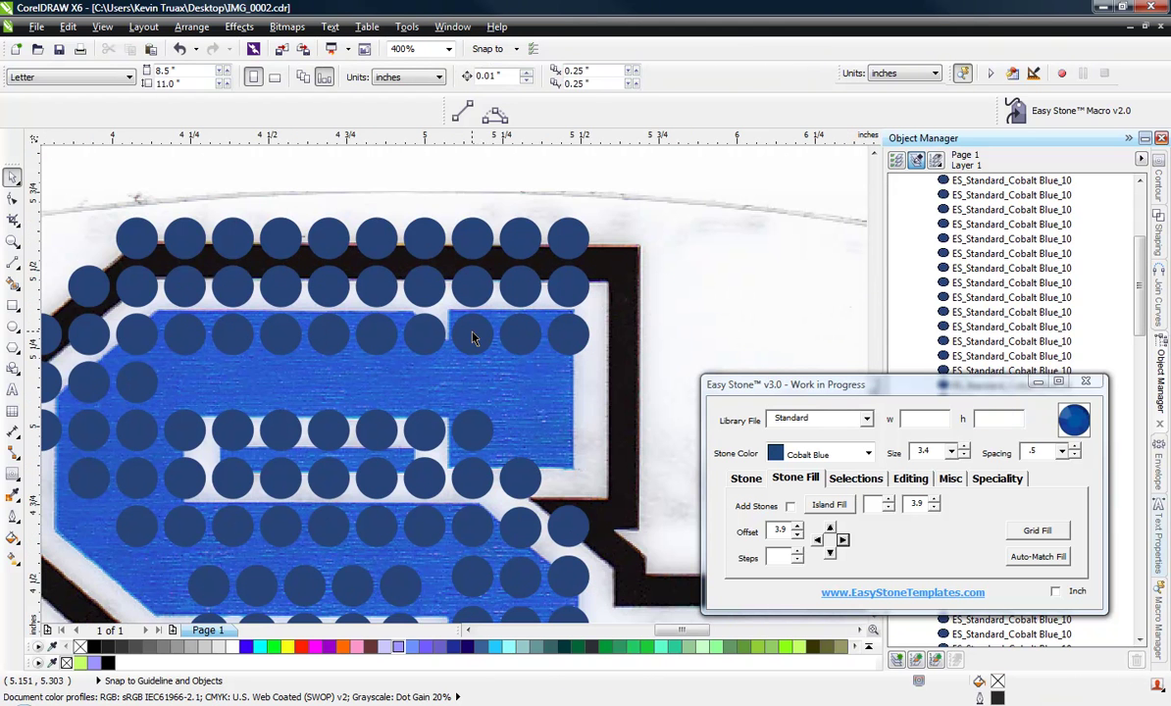
{"action": "left_click", "coordinate": [472, 337]}
{"action": "left_click", "coordinate": [519, 334], "text": "shift"}
{"action": "left_click", "coordinate": [569, 335], "text": "shift"}
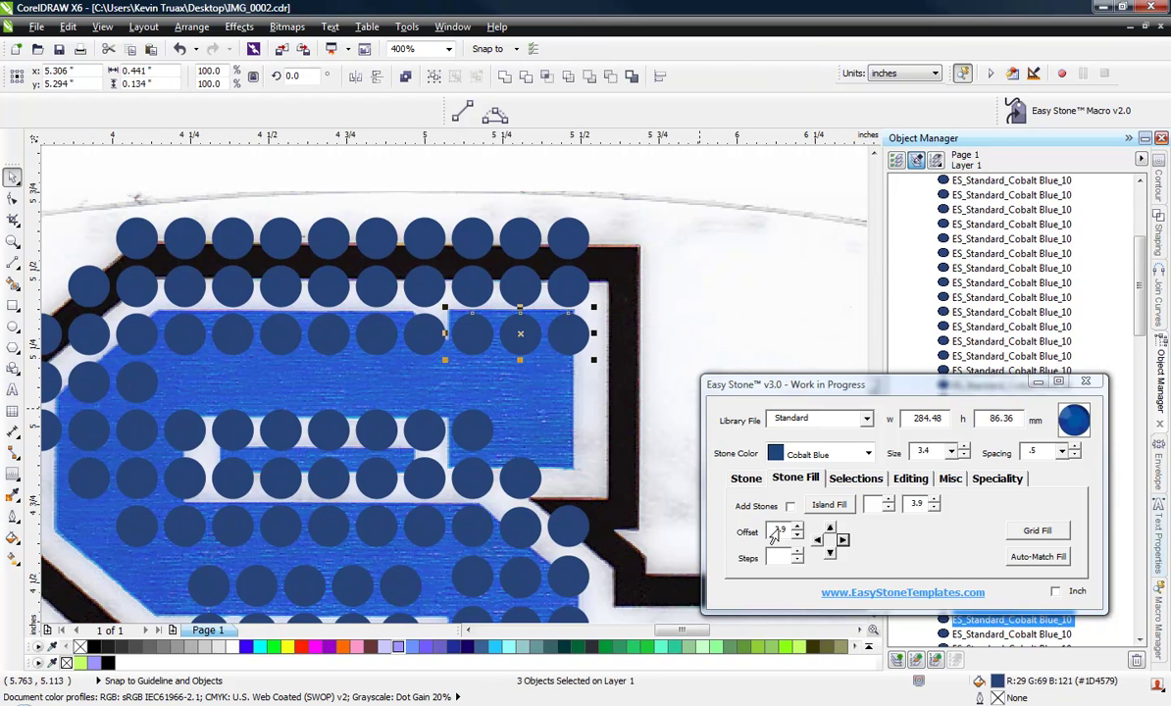
{"action": "left_click", "coordinate": [830, 553]}
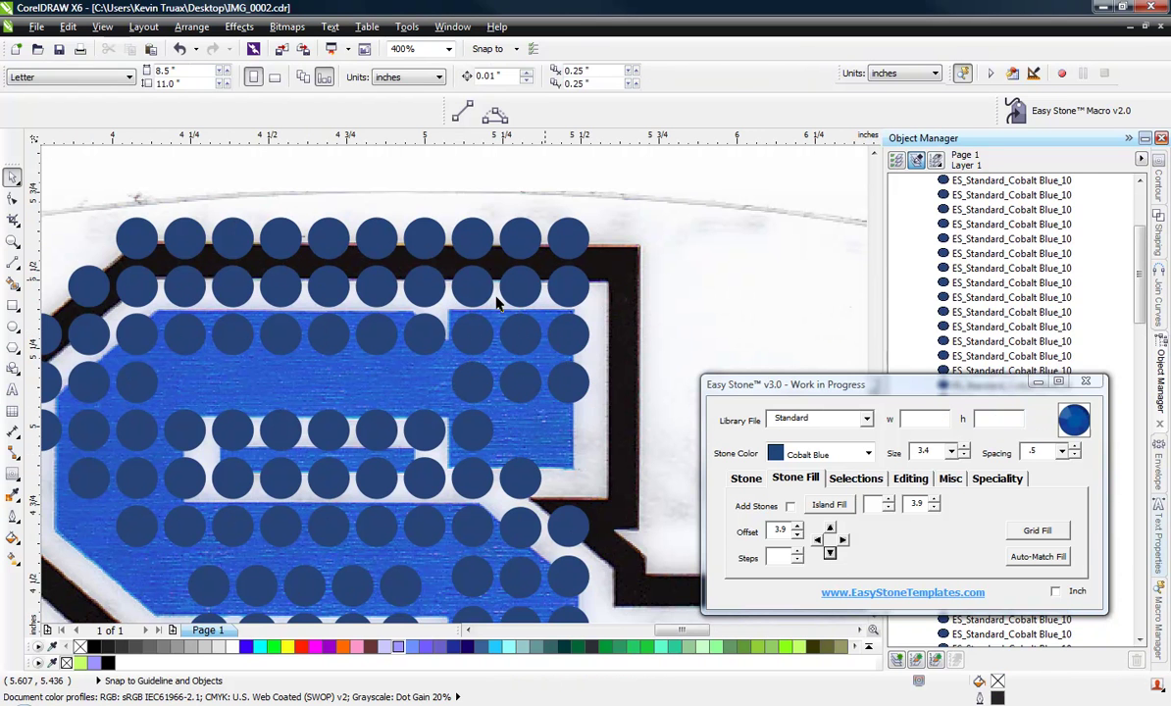
Move the stones of the S's top four rows up together by about 0.04 inches.
{"action": "scroll", "coordinate": [483, 413], "scroll_direction": "up", "scroll_amount": 1}
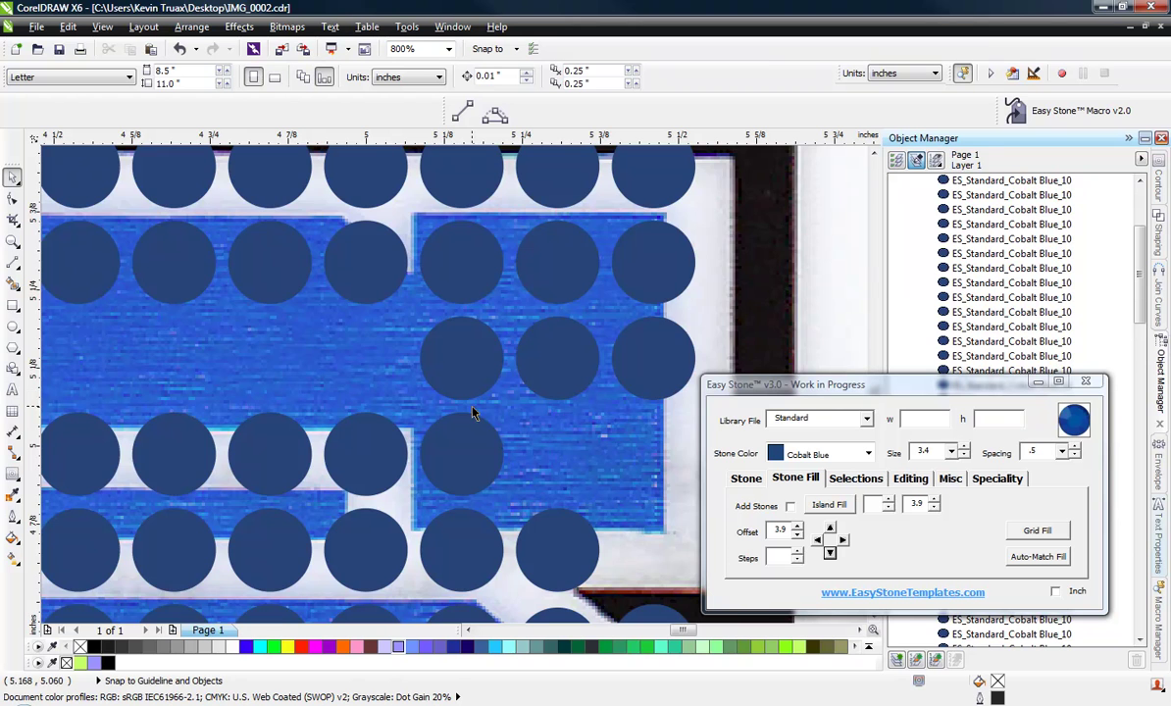
{"action": "scroll", "coordinate": [461, 387], "scroll_direction": "down", "scroll_amount": 2}
{"action": "left_click_drag", "start_coordinate": [604, 288], "coordinate": [200, 413]}
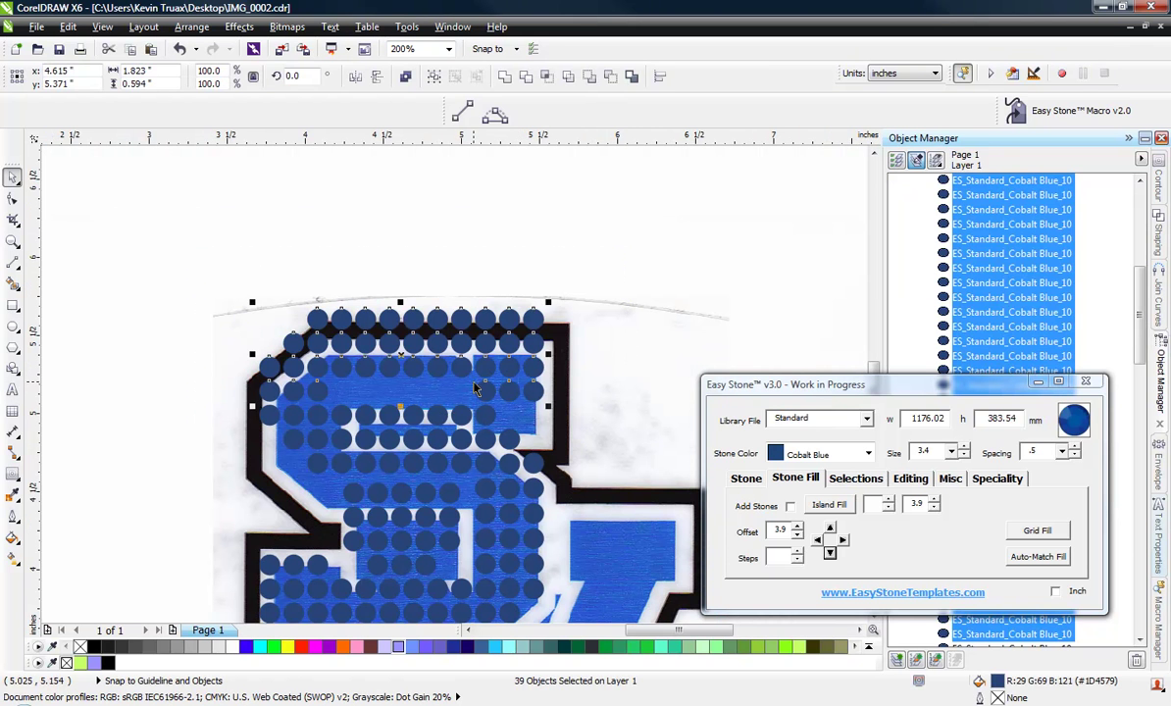
{"action": "scroll", "coordinate": [474, 390], "scroll_direction": "up", "scroll_amount": 2}
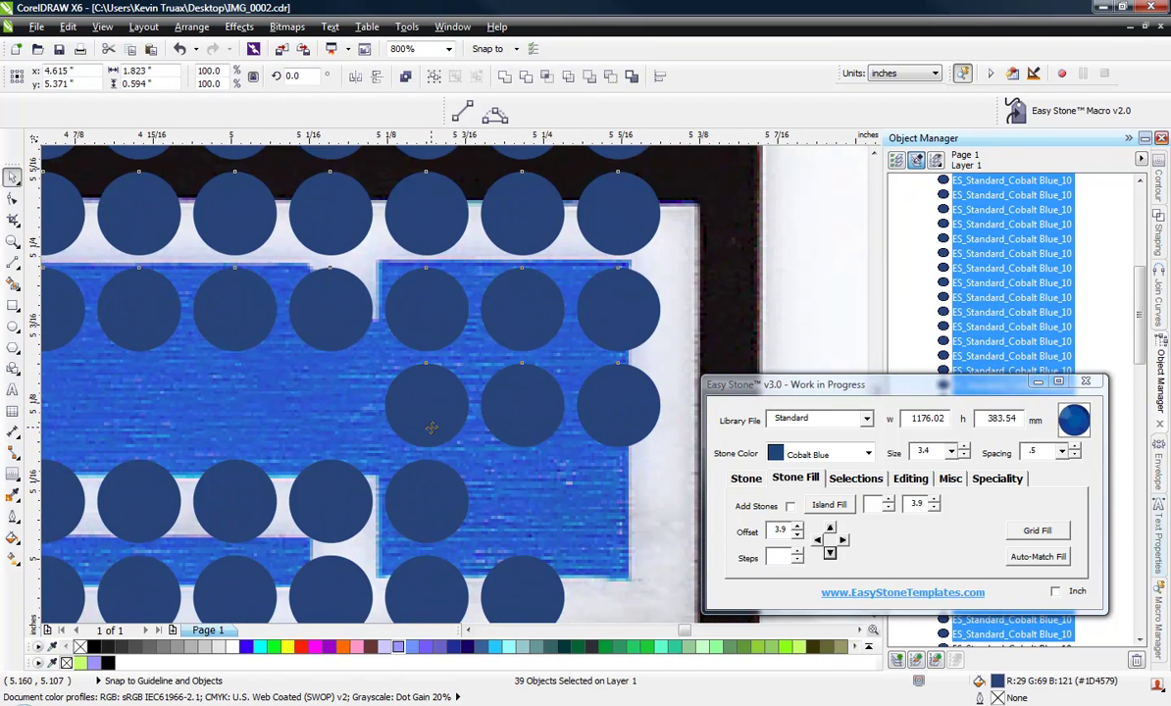
{"action": "scroll", "coordinate": [431, 420], "scroll_direction": "up", "scroll_amount": 1}
{"action": "left_click_drag", "start_coordinate": [432, 420], "coordinate": [432, 384]}
{"action": "scroll", "coordinate": [454, 396], "scroll_direction": "down", "scroll_amount": 2}
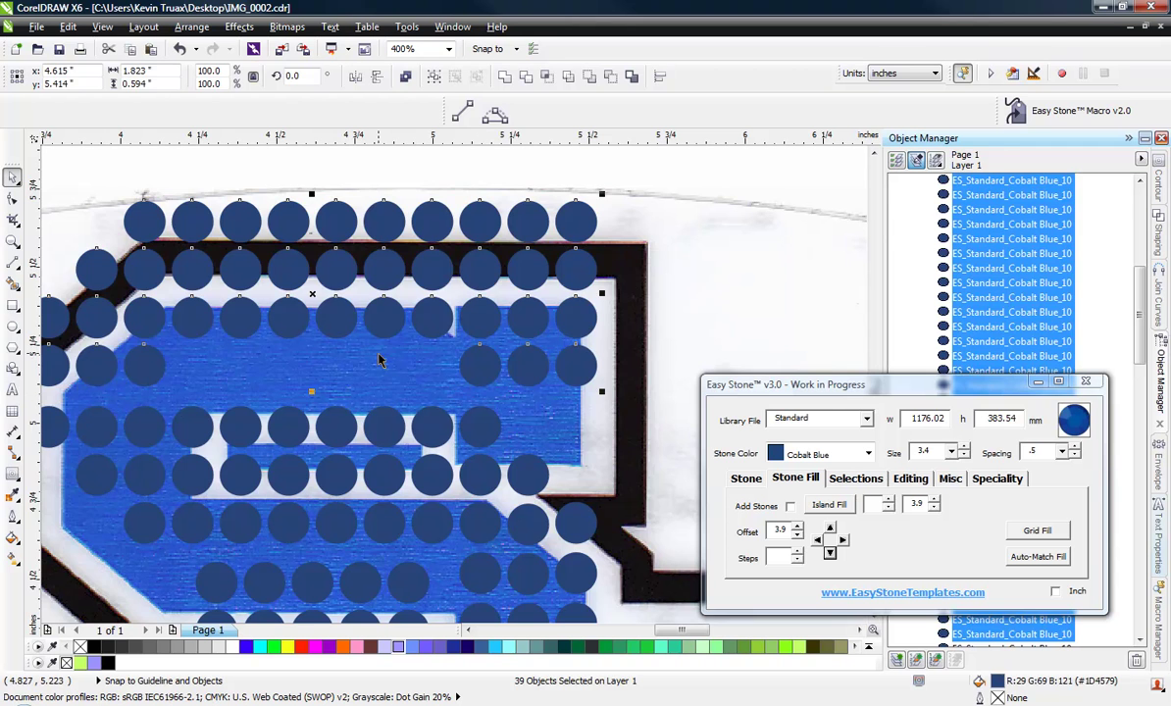
{"action": "key", "text": "Escape"}
Distribute the stones of the three leftmost columns in the upper part of the S evenly in the vertical direction.
{"action": "scroll", "coordinate": [364, 334], "scroll_direction": "down", "scroll_amount": 1}
{"action": "scroll", "coordinate": [208, 385], "scroll_direction": "up", "scroll_amount": 1}
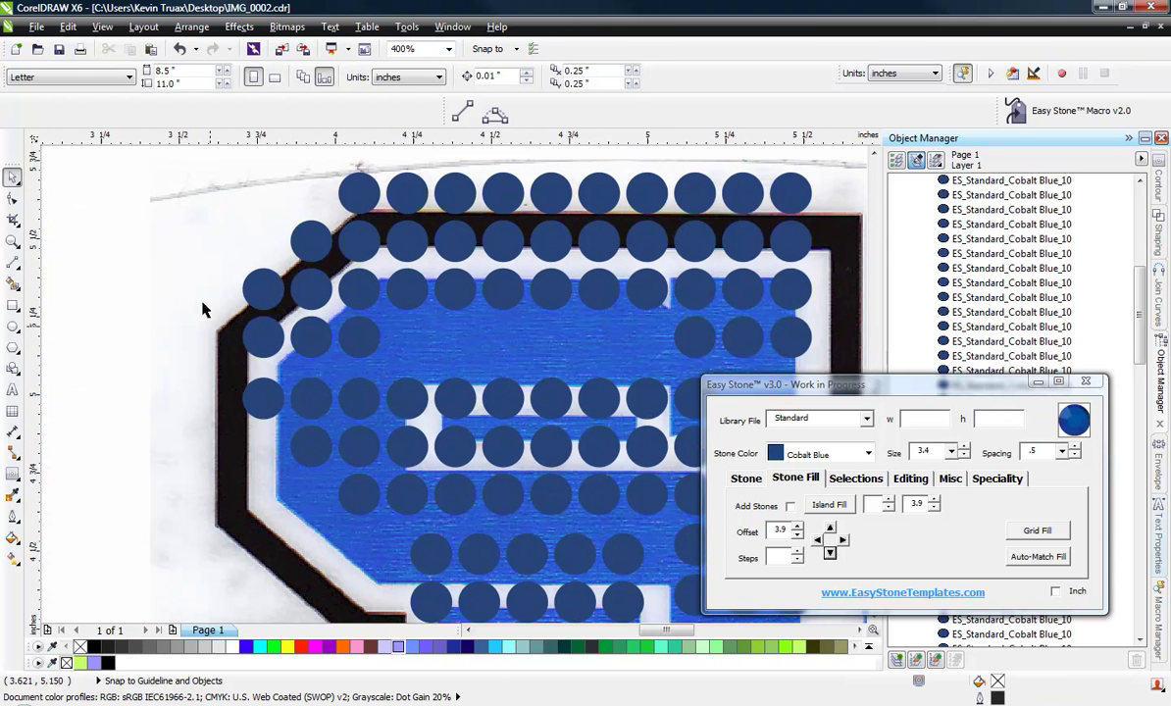
{"action": "left_click_drag", "start_coordinate": [209, 231], "coordinate": [290, 442]}
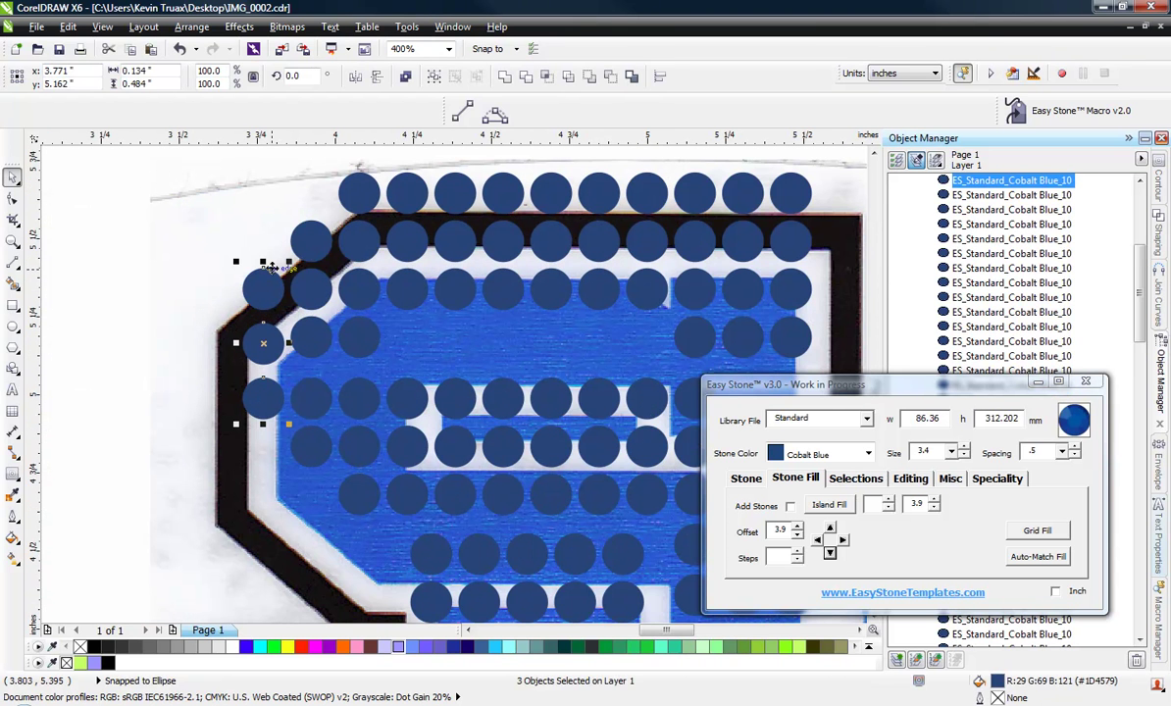
{"action": "key", "text": "Escape"}
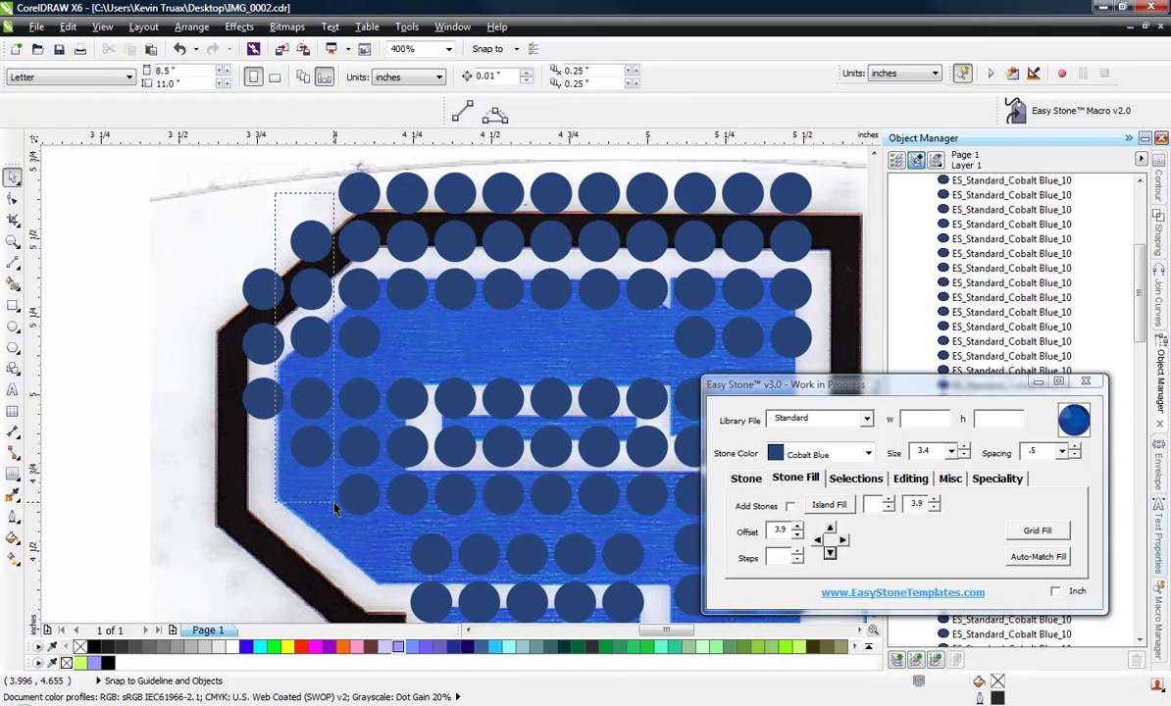
{"action": "left_click_drag", "start_coordinate": [335, 507], "coordinate": [335, 507]}
{"action": "key", "text": "Escape"}
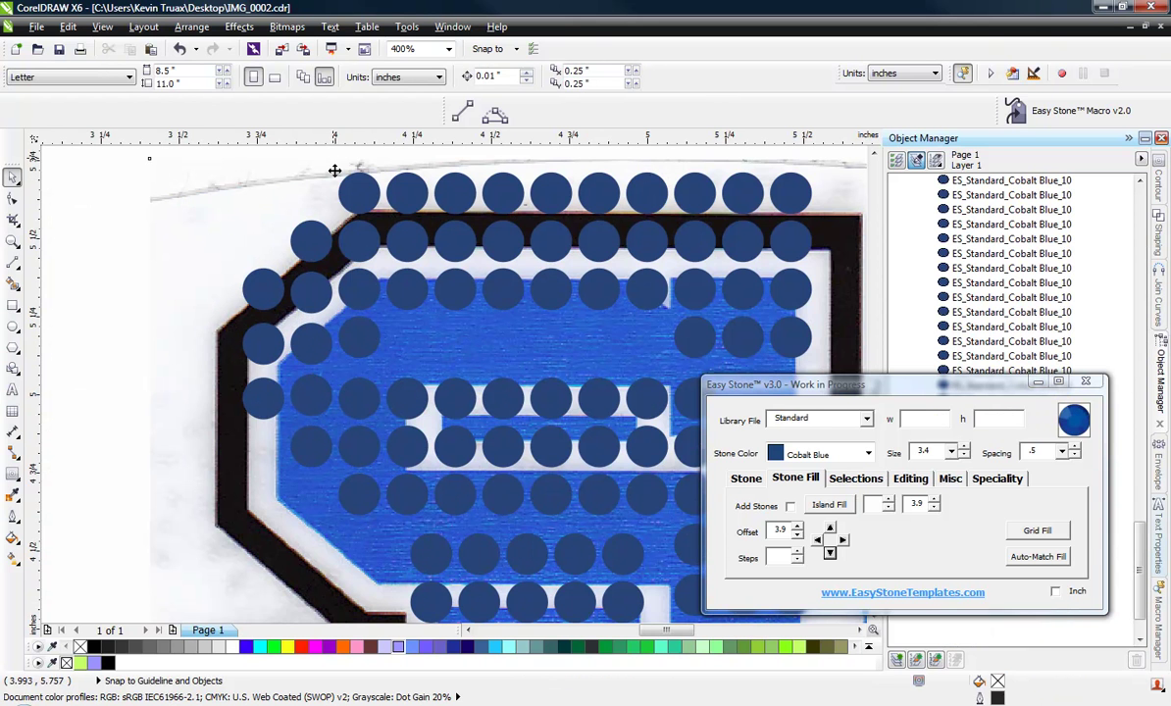
{"action": "left_click", "coordinate": [335, 171]}
{"action": "left_click_drag", "start_coordinate": [324, 156], "coordinate": [377, 369]}
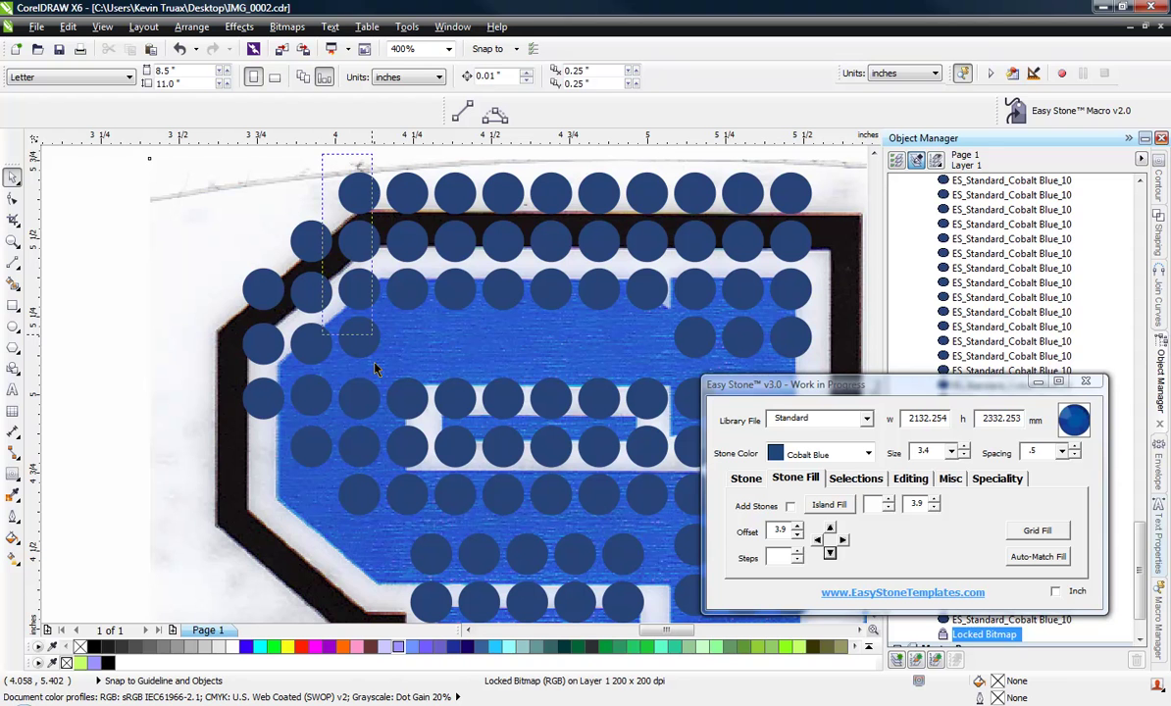
{"action": "left_click_drag", "start_coordinate": [384, 546], "coordinate": [385, 544]}
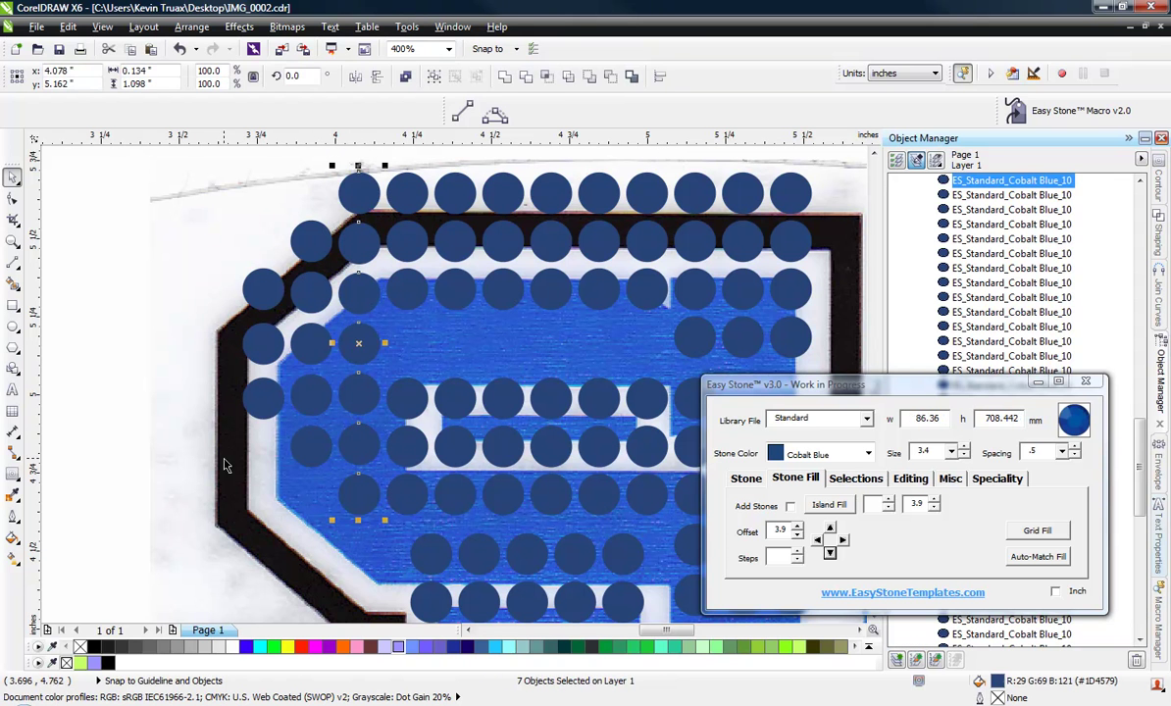
{"action": "key", "text": "Escape"}
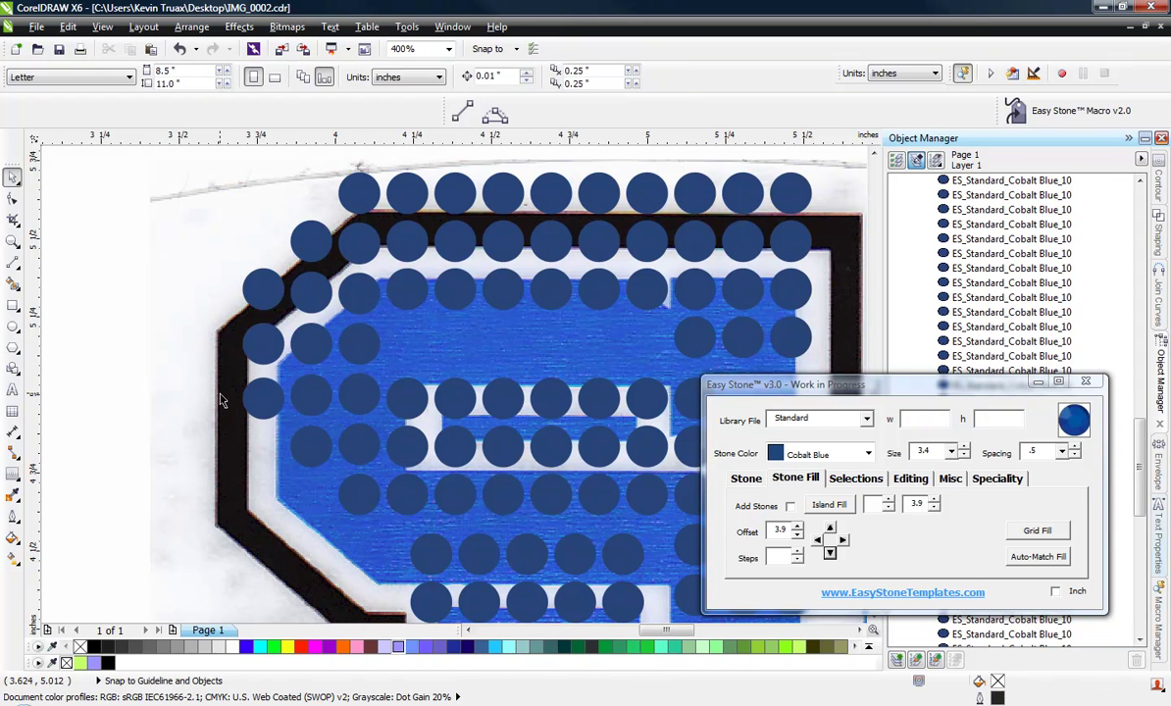
Delete the seventh stone from the left in the top row and the fourth stone from the left in the bottom row.
{"action": "scroll", "coordinate": [503, 307], "scroll_direction": "down", "scroll_amount": 2}
{"action": "scroll", "coordinate": [512, 276], "scroll_direction": "up", "scroll_amount": 2}
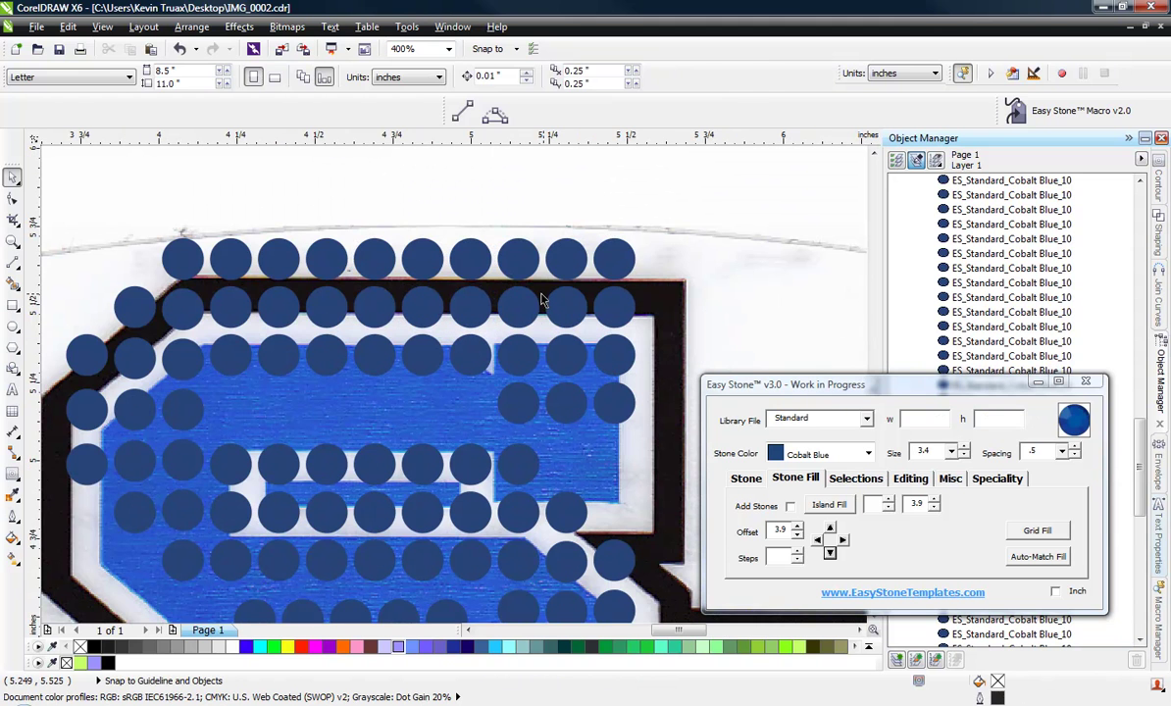
{"action": "left_click", "coordinate": [469, 259]}
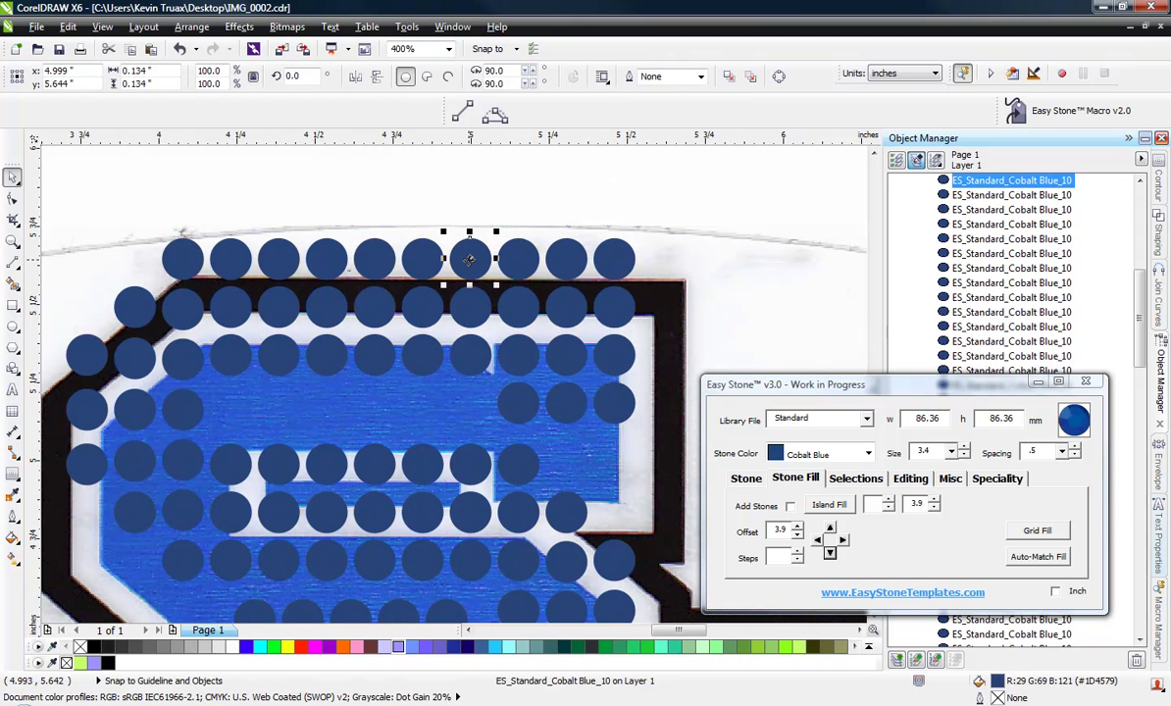
{"action": "key", "text": "Delete"}
{"action": "scroll", "coordinate": [507, 284], "scroll_direction": "down", "scroll_amount": 1}
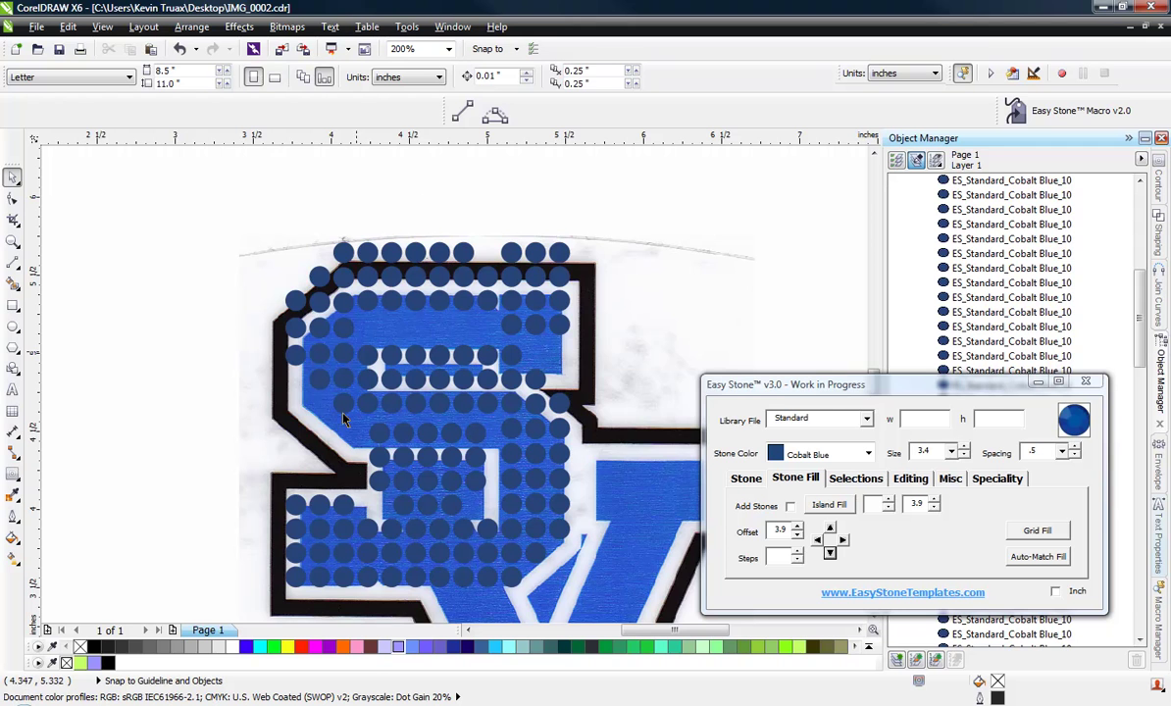
{"action": "scroll", "coordinate": [354, 616], "scroll_direction": "up", "scroll_amount": 1}
{"action": "left_click", "coordinate": [373, 556]}
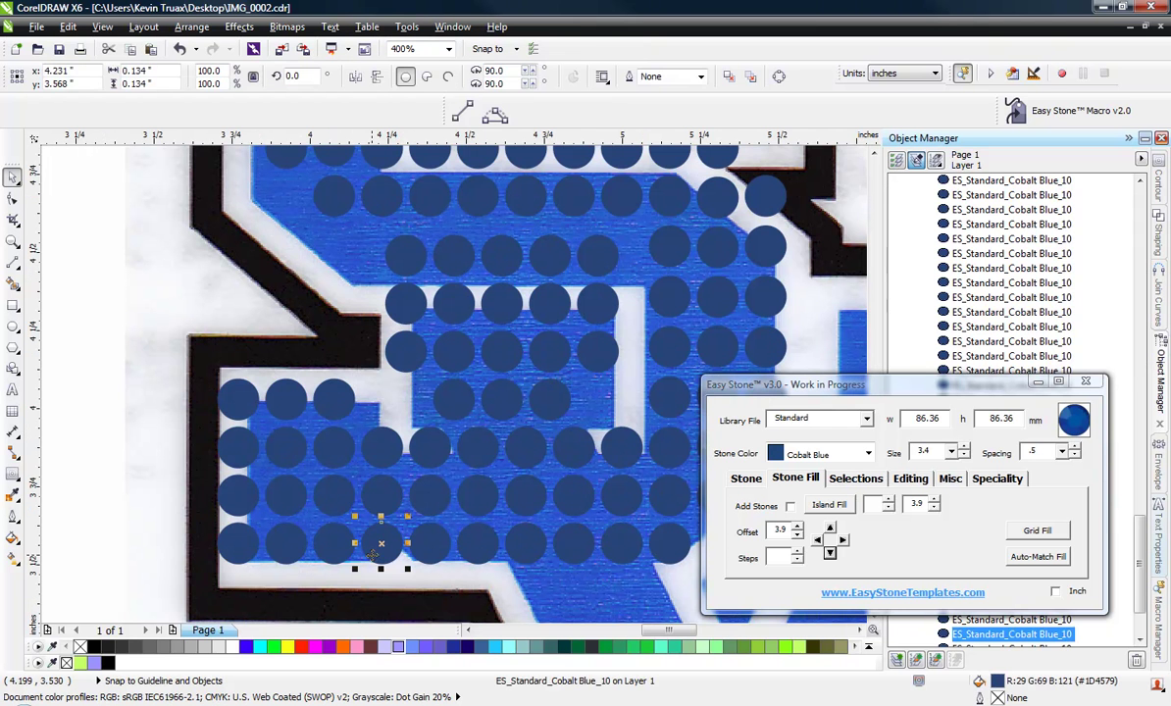
{"action": "key", "text": "Delete"}
{"action": "scroll", "coordinate": [368, 313], "scroll_direction": "down", "scroll_amount": 1}
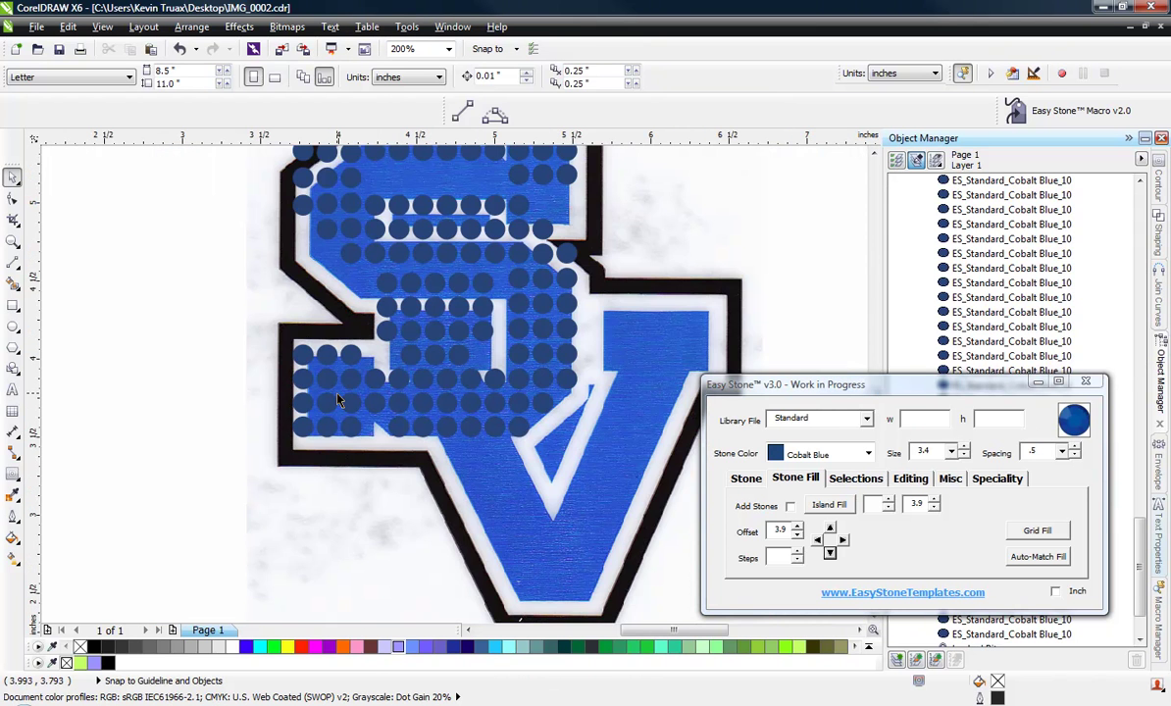
Place a copy of all the S's stones on the blank area about 3 inches left of the originals.
{"action": "scroll", "coordinate": [336, 399], "scroll_direction": "down", "scroll_amount": 2}
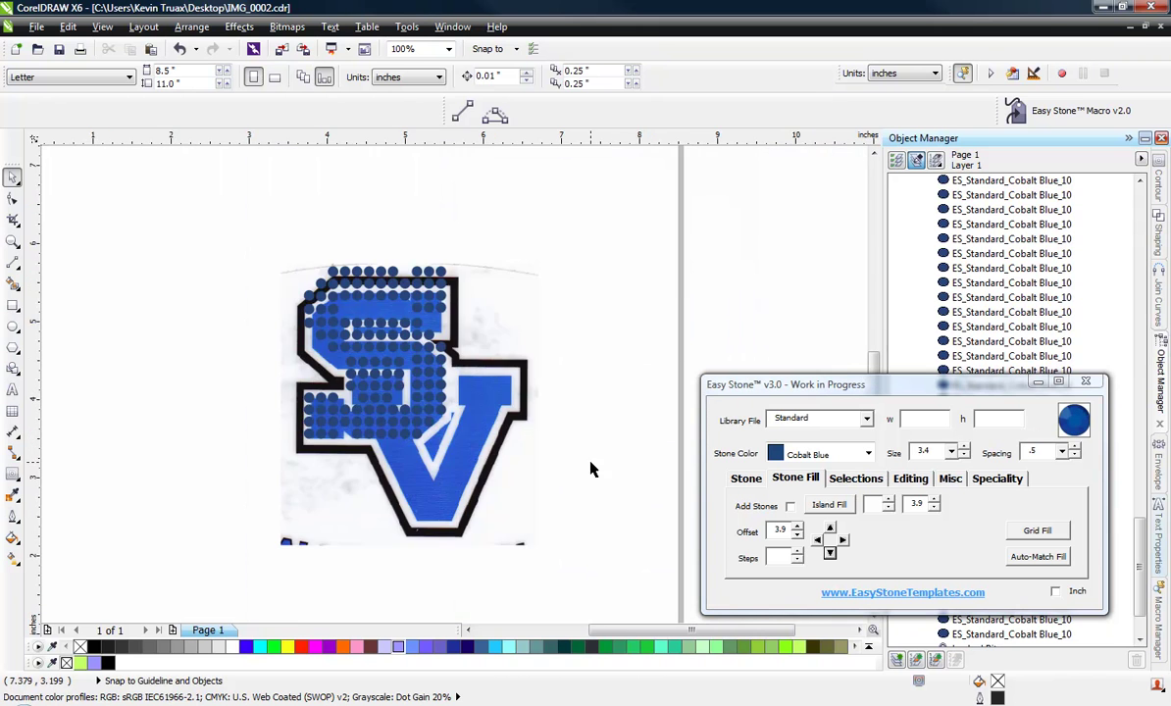
{"action": "scroll", "coordinate": [512, 431], "scroll_direction": "up", "scroll_amount": 1}
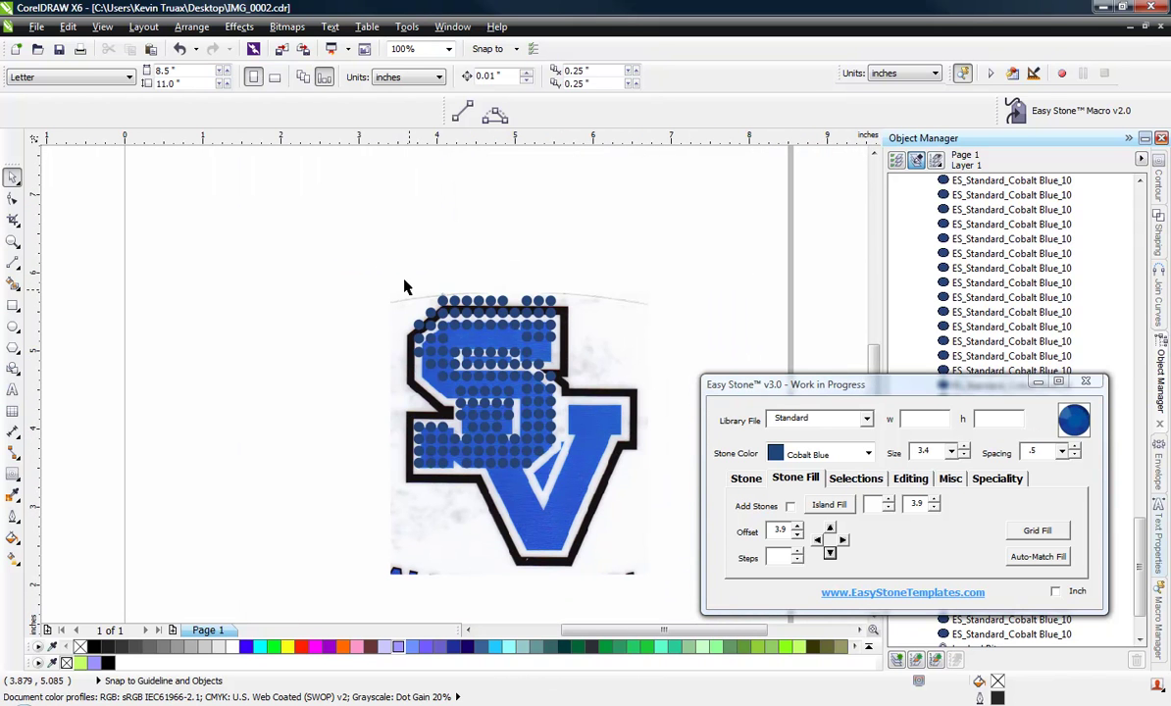
{"action": "left_click_drag", "start_coordinate": [343, 235], "coordinate": [578, 485]}
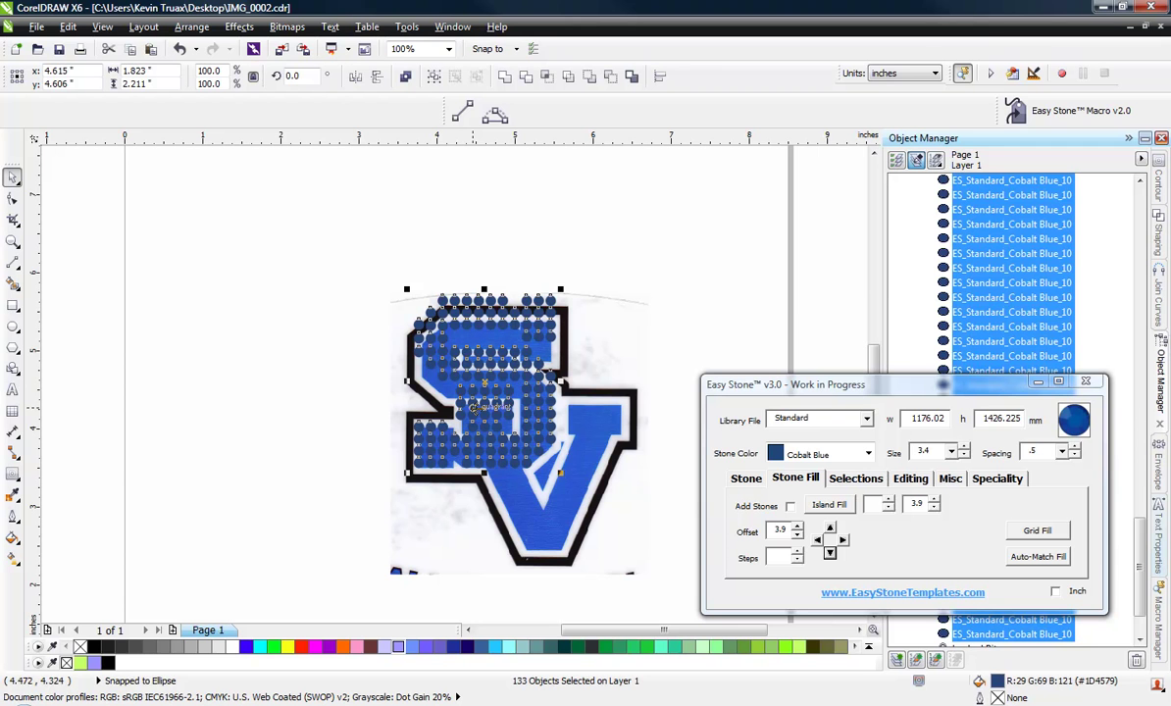
{"action": "left_click_drag", "start_coordinate": [476, 404], "coordinate": [239, 406]}
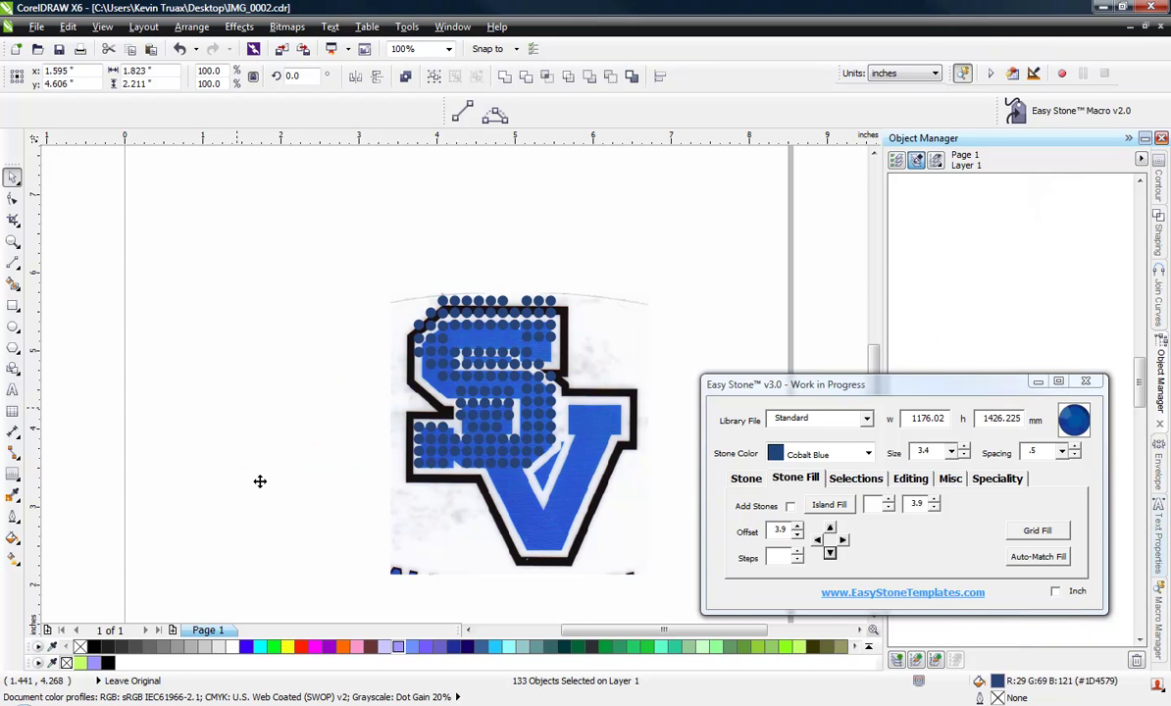
{"action": "left_click", "coordinate": [254, 512]}
{"action": "scroll", "coordinate": [201, 359], "scroll_direction": "up", "scroll_amount": 1}
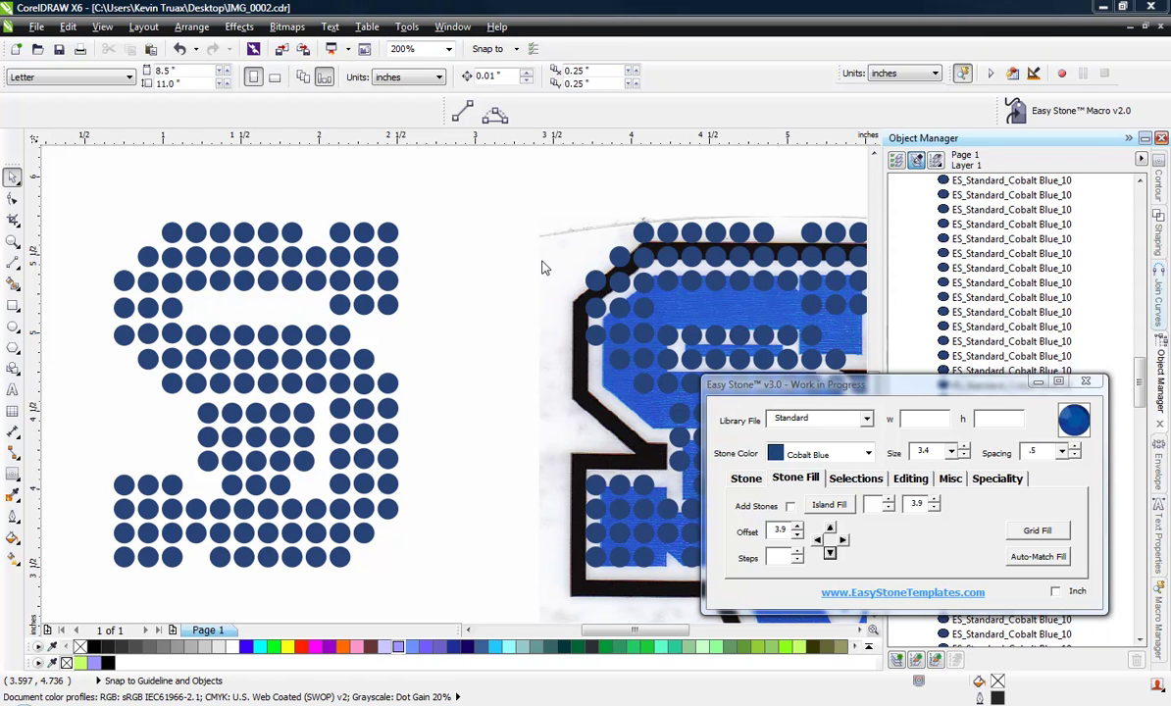
{"action": "scroll", "coordinate": [545, 267], "scroll_direction": "down", "scroll_amount": 3}
{"action": "scroll", "coordinate": [508, 345], "scroll_direction": "up", "scroll_amount": 3}
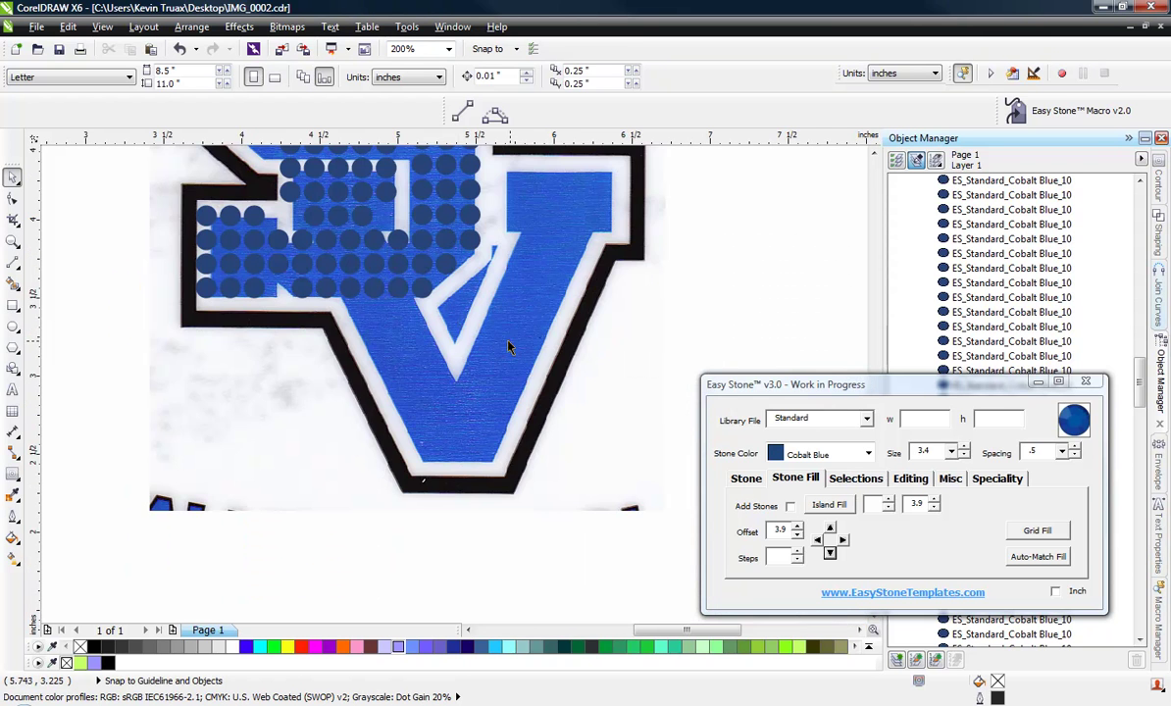
Place a copy of three neighbouring stones from the S's bottom row along the flat lower end of the V.
{"action": "scroll", "coordinate": [334, 307], "scroll_direction": "up", "scroll_amount": 2}
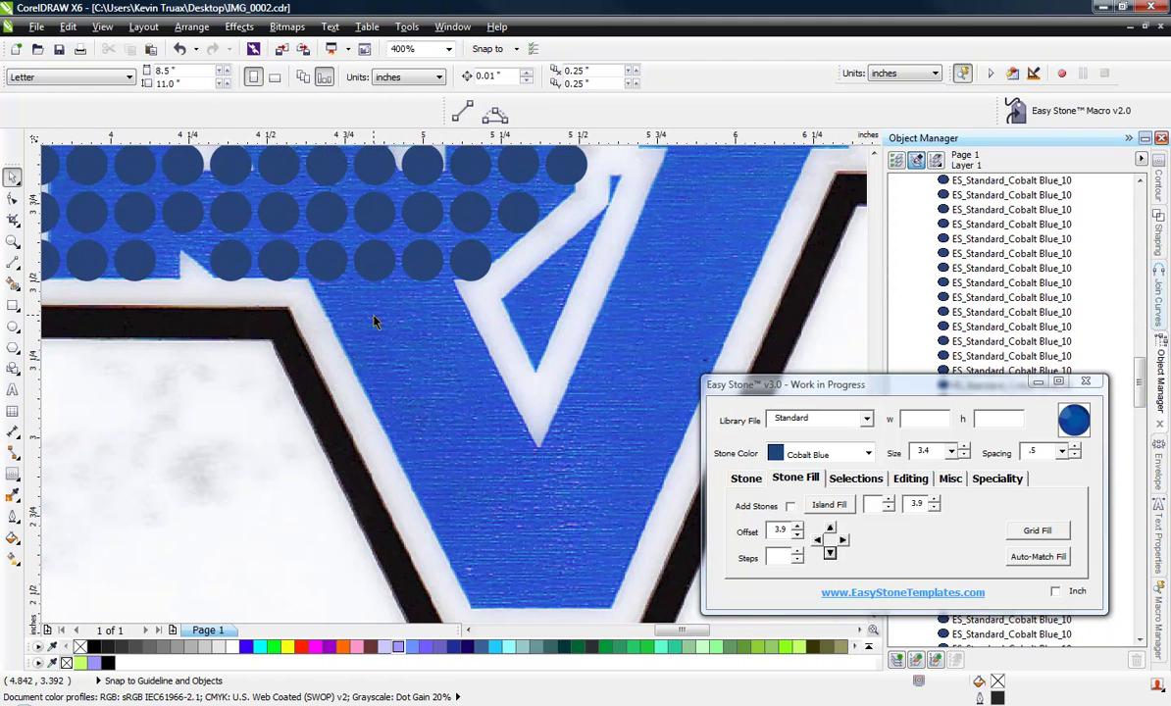
{"action": "left_click", "coordinate": [324, 257]}
{"action": "left_click", "coordinate": [374, 260], "text": "shift"}
{"action": "left_click", "coordinate": [421, 261], "text": "shift"}
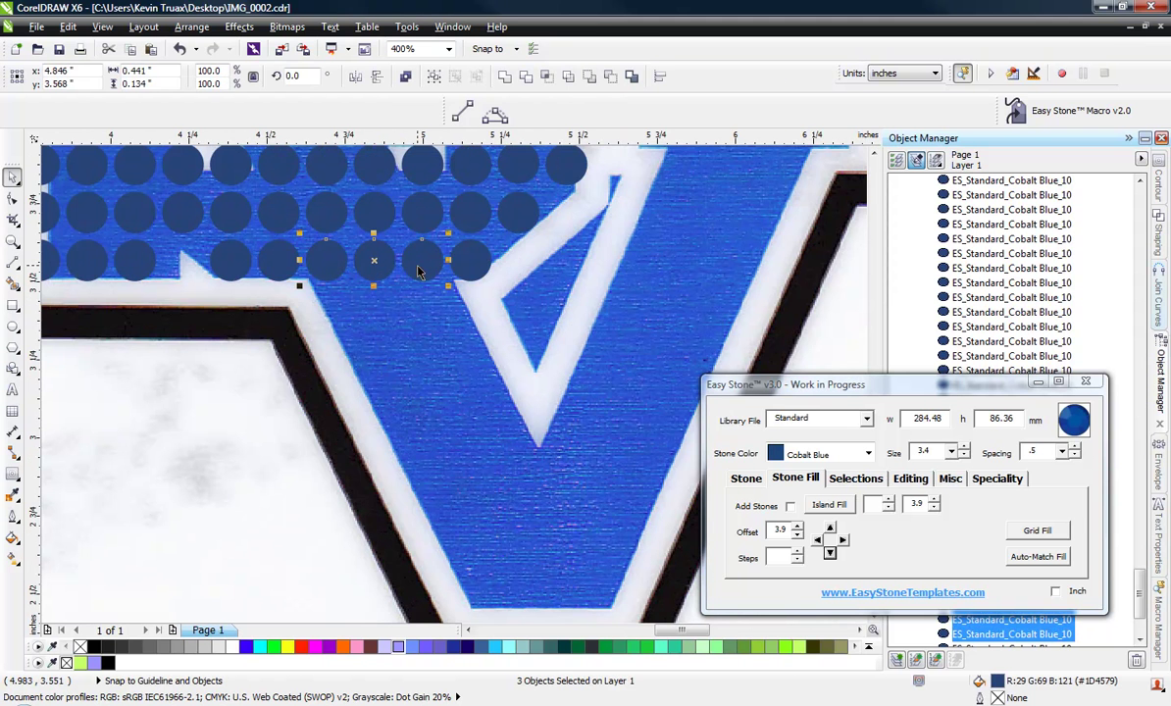
{"action": "scroll", "coordinate": [422, 262], "scroll_direction": "down", "scroll_amount": 1}
{"action": "left_click_drag", "start_coordinate": [441, 272], "coordinate": [445, 417]}
{"action": "scroll", "coordinate": [456, 410], "scroll_direction": "up", "scroll_amount": 2}
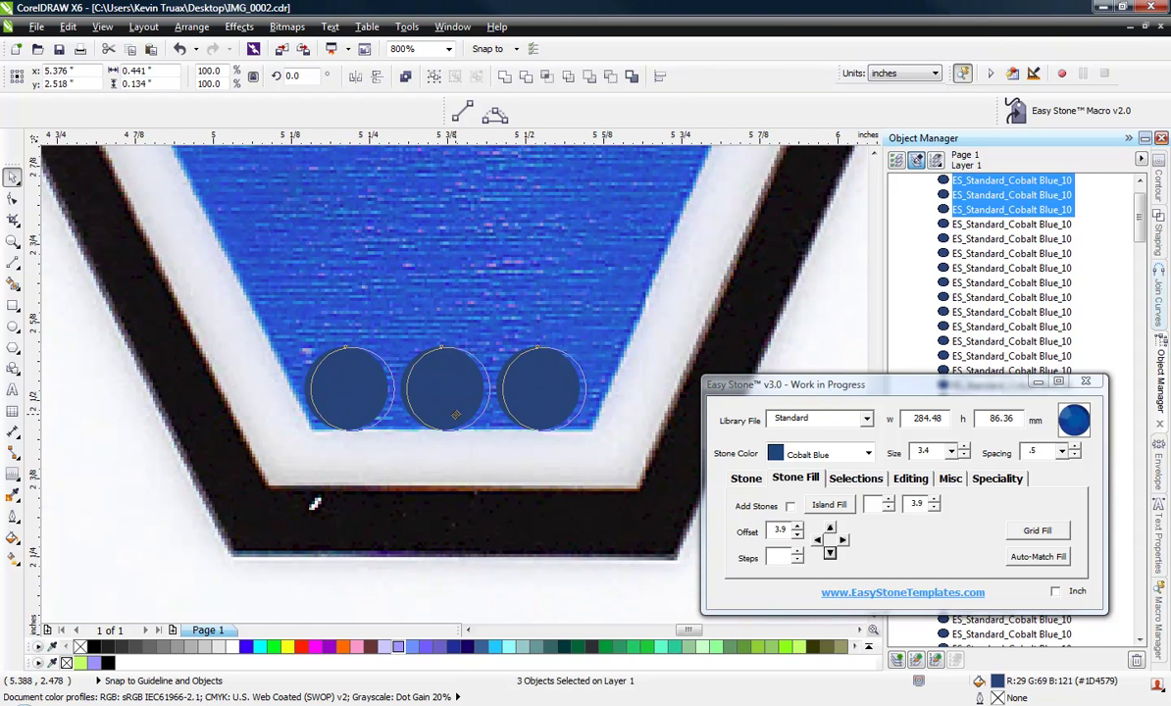
Add stones between the S's bottom-row stone above the V's left edge and the leftmost stone at the V's lower end.
{"action": "scroll", "coordinate": [444, 417], "scroll_direction": "down", "scroll_amount": 2}
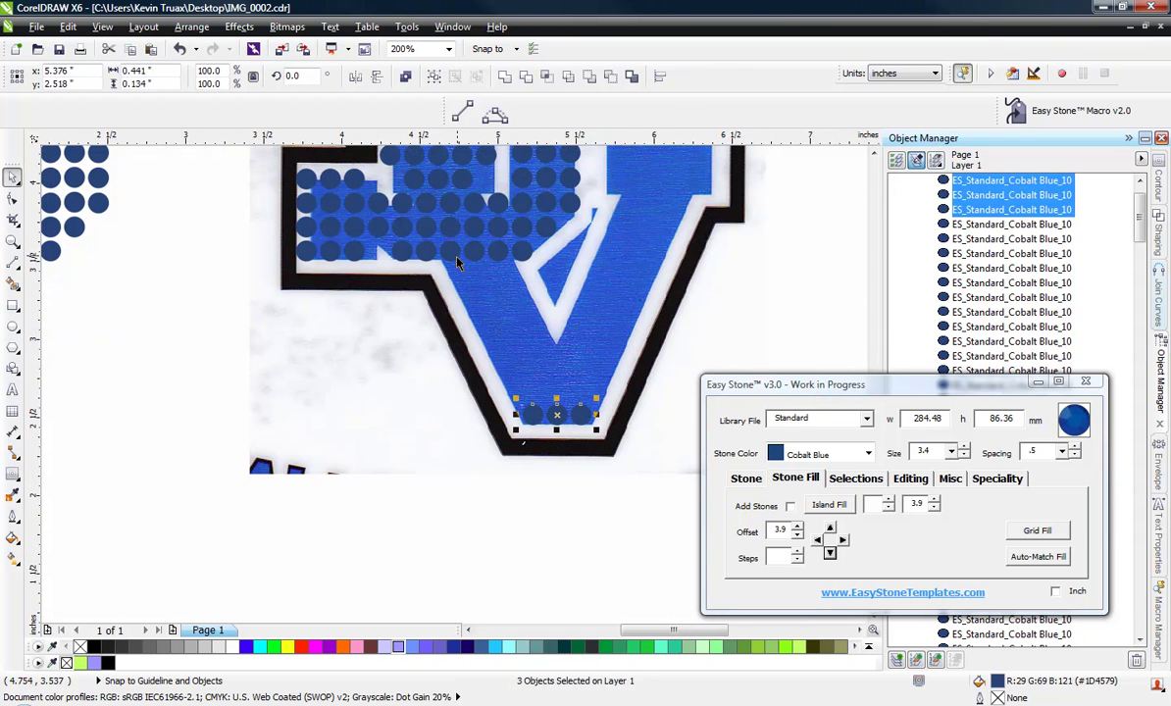
{"action": "left_click", "coordinate": [457, 252]}
{"action": "left_click", "coordinate": [537, 422], "text": "shift"}
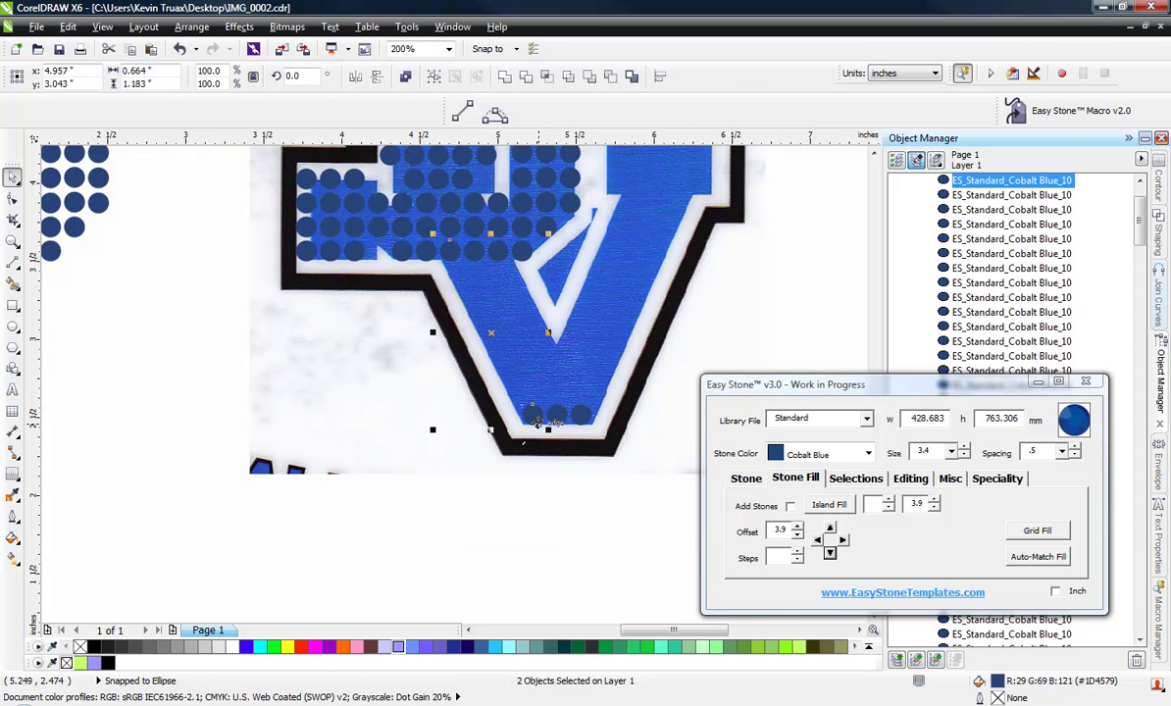
{"action": "left_click", "coordinate": [745, 479]}
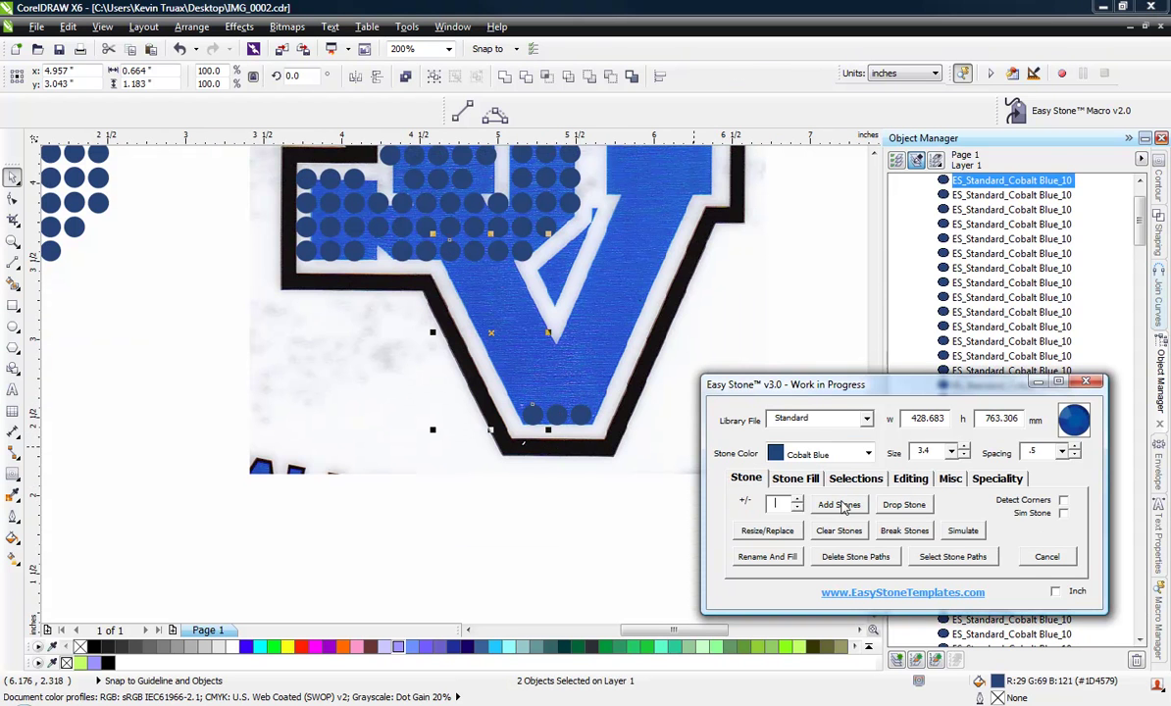
{"action": "left_click", "coordinate": [836, 505]}
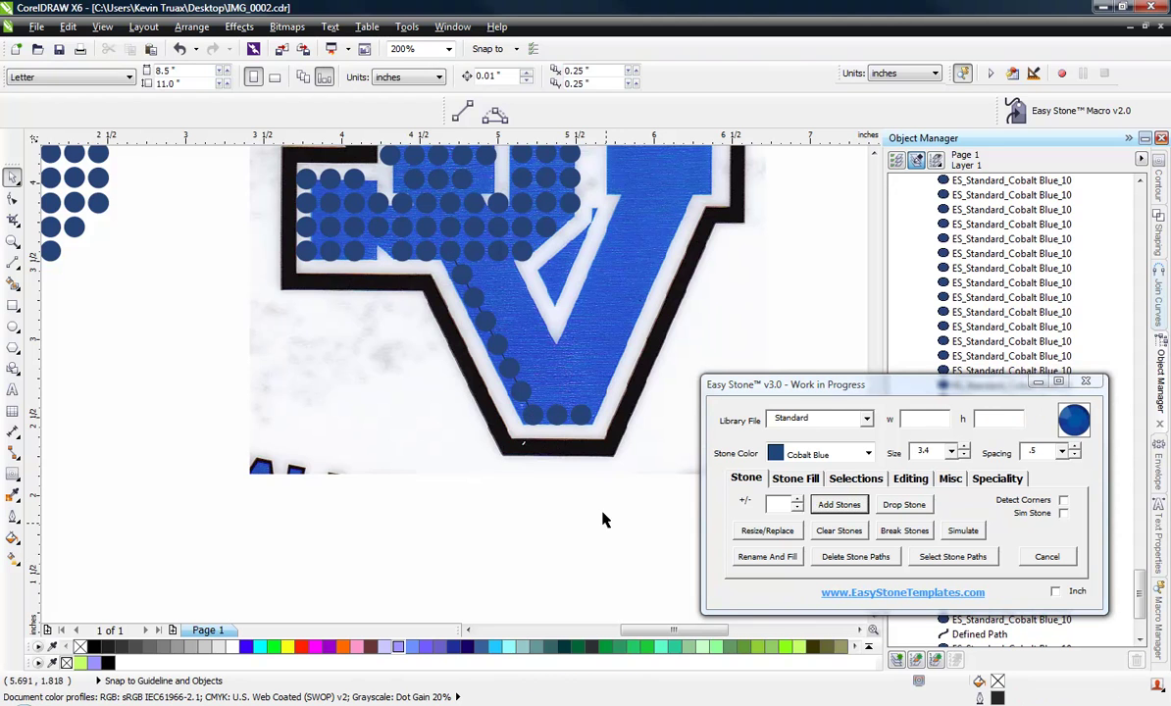
Copy the diagonal stone line twice to the right, aligning the copies with the second and third stones at the V's lower end.
{"action": "scroll", "coordinate": [560, 429], "scroll_direction": "up", "scroll_amount": 1}
{"action": "left_click", "coordinate": [477, 343]}
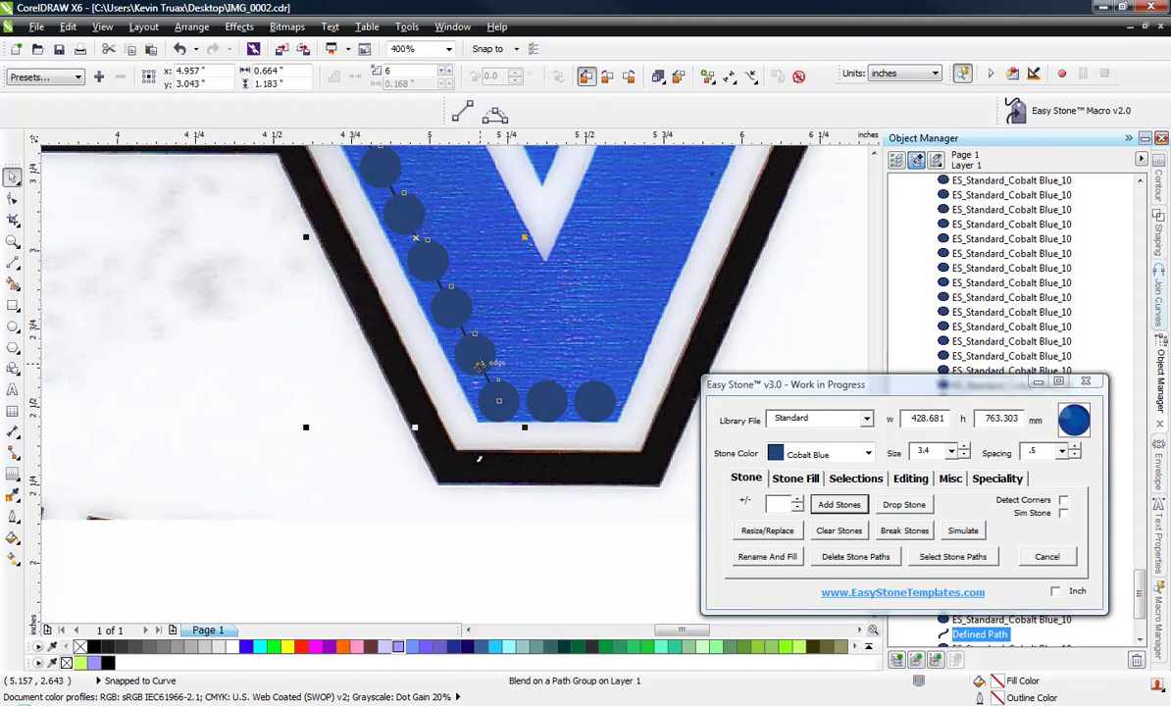
{"action": "left_click_drag", "start_coordinate": [496, 402], "coordinate": [595, 401]}
{"action": "left_click", "coordinate": [496, 525]}
{"action": "scroll", "coordinate": [497, 525], "scroll_direction": "down", "scroll_amount": 1}
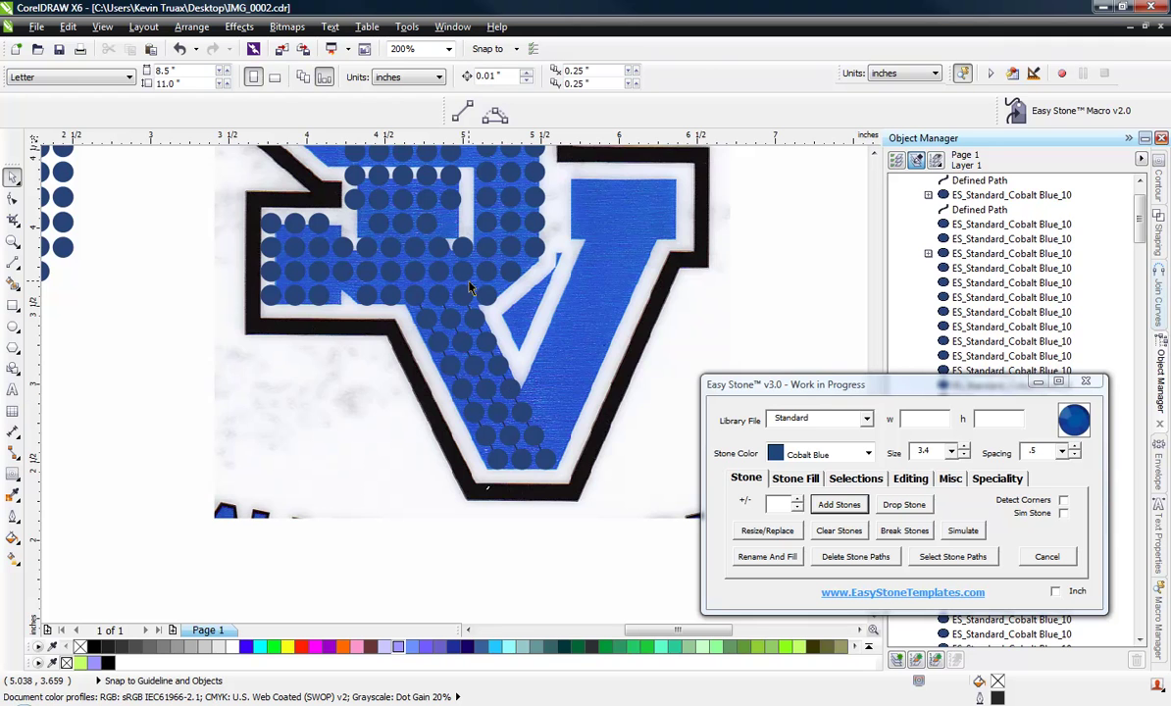
Mirror a copy of the 18-stone block inside the S and the V's three diagonal stone lines horizontally to the right.
{"action": "scroll", "coordinate": [475, 570], "scroll_direction": "down", "scroll_amount": 1}
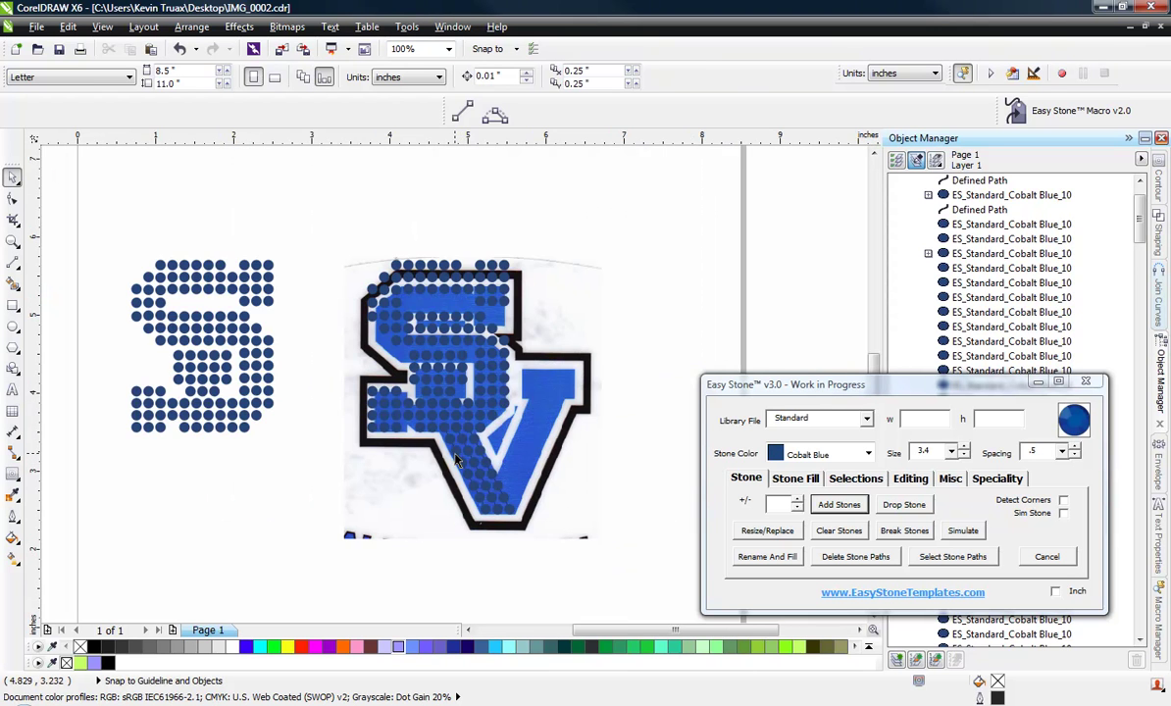
{"action": "scroll", "coordinate": [455, 459], "scroll_direction": "up", "scroll_amount": 2}
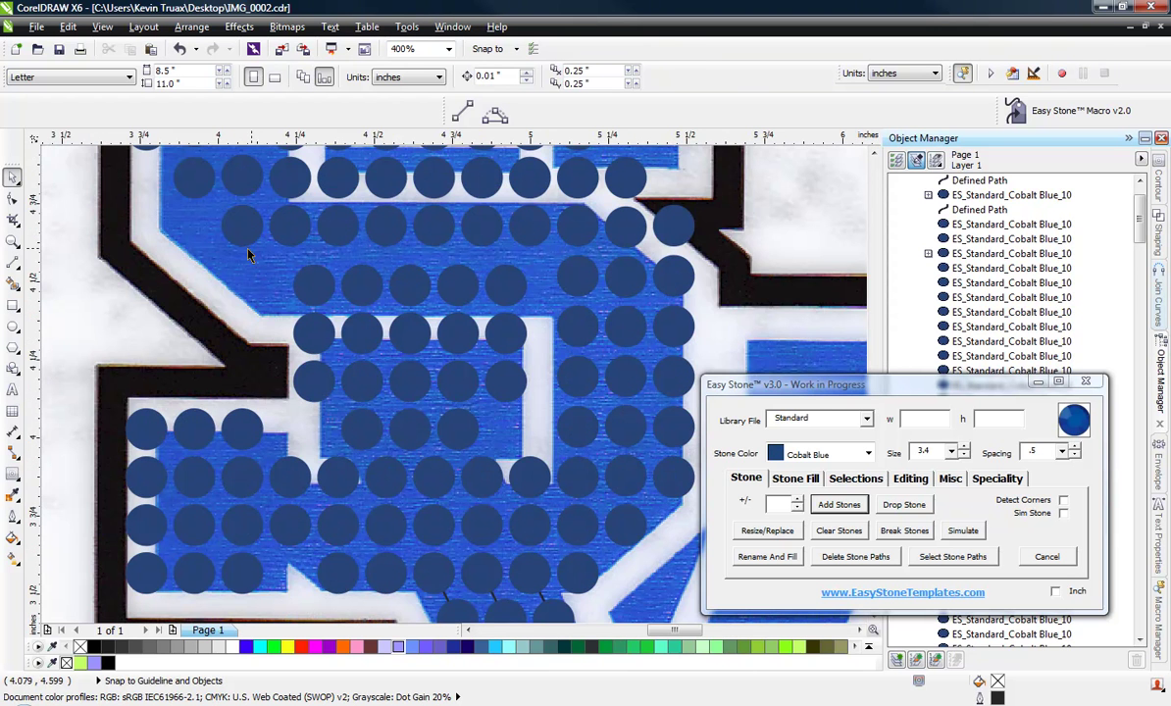
{"action": "left_click_drag", "start_coordinate": [279, 265], "coordinate": [542, 463]}
{"action": "scroll", "coordinate": [171, 195], "scroll_direction": "down", "scroll_amount": 1}
{"action": "scroll", "coordinate": [209, 228], "scroll_direction": "right", "scroll_amount": 5}
{"action": "scroll", "coordinate": [292, 463], "scroll_direction": "up", "scroll_amount": 1}
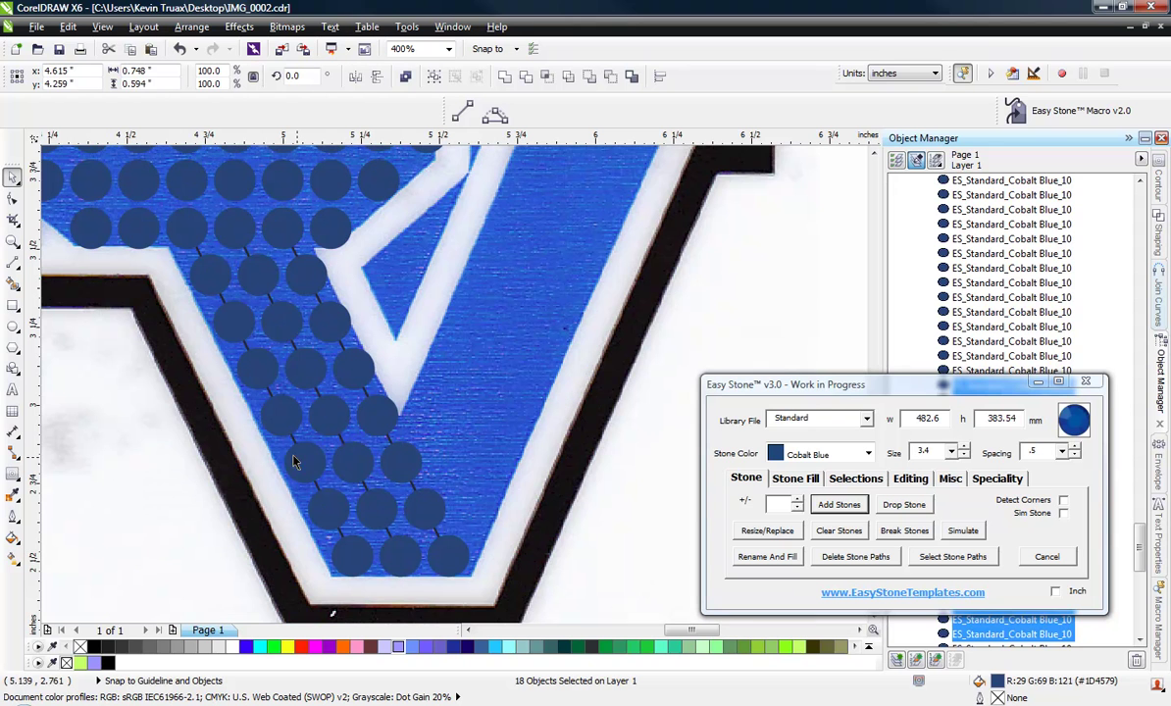
{"action": "left_click", "coordinate": [316, 468], "text": "shift"}
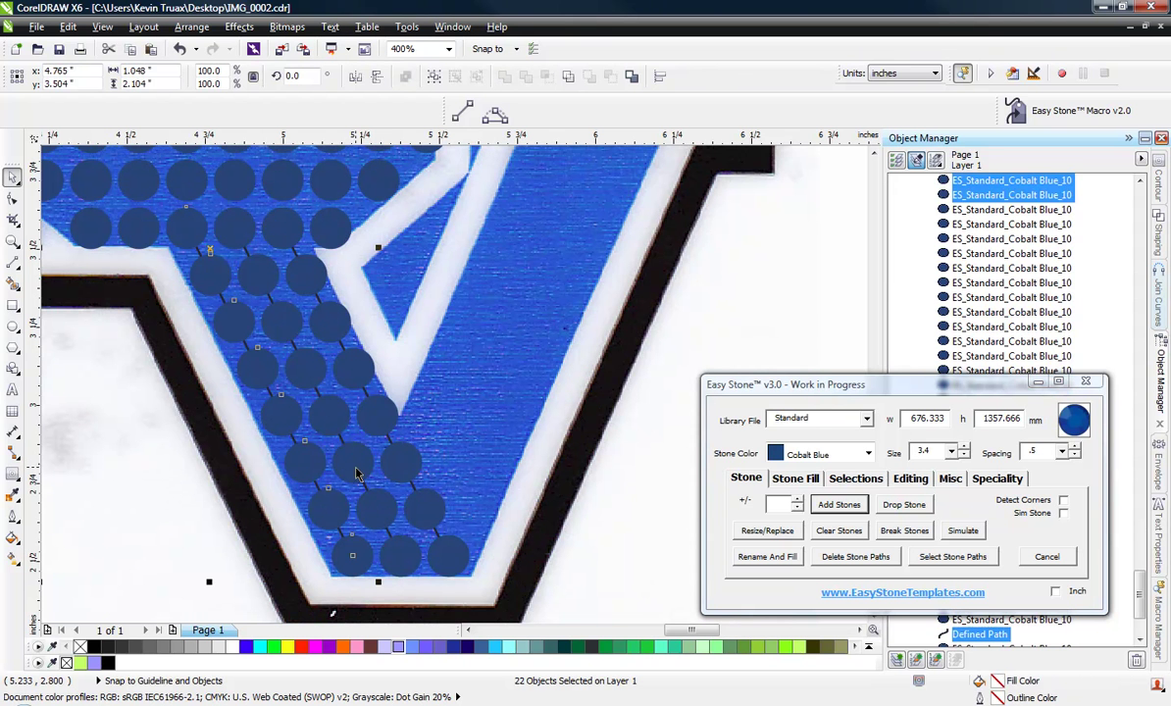
{"action": "left_click", "coordinate": [357, 474], "text": "shift"}
{"action": "scroll", "coordinate": [390, 471], "scroll_direction": "down", "scroll_amount": 1}
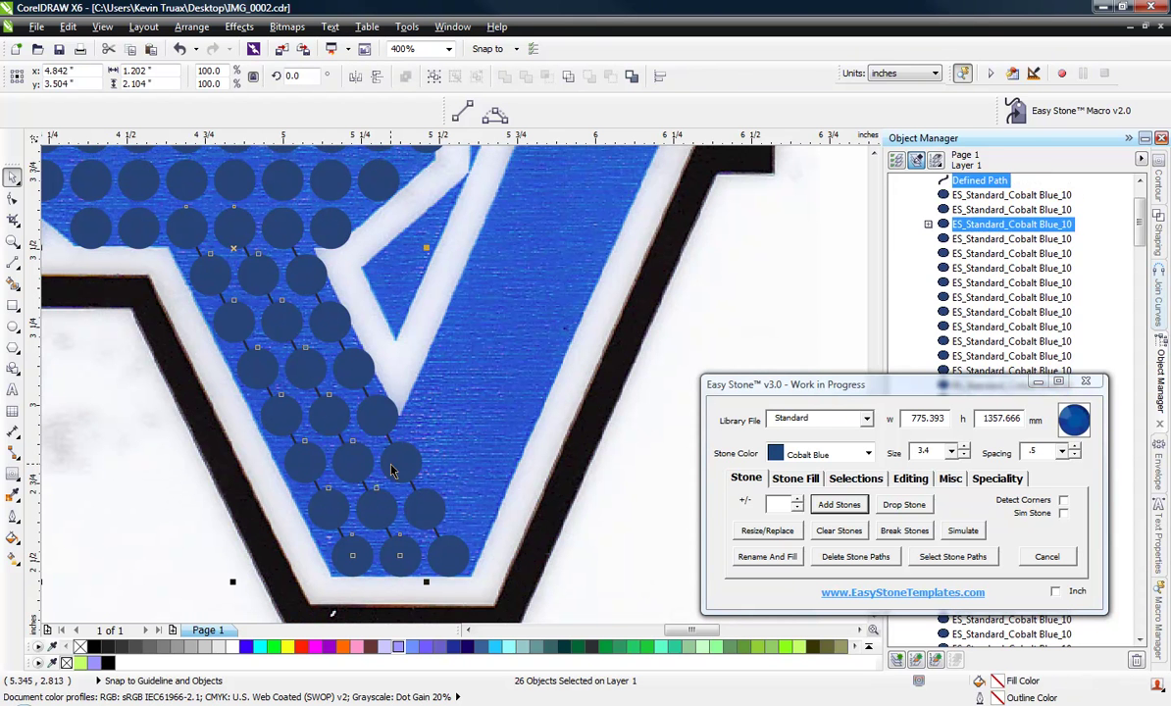
{"action": "left_click", "coordinate": [402, 405], "text": "shift"}
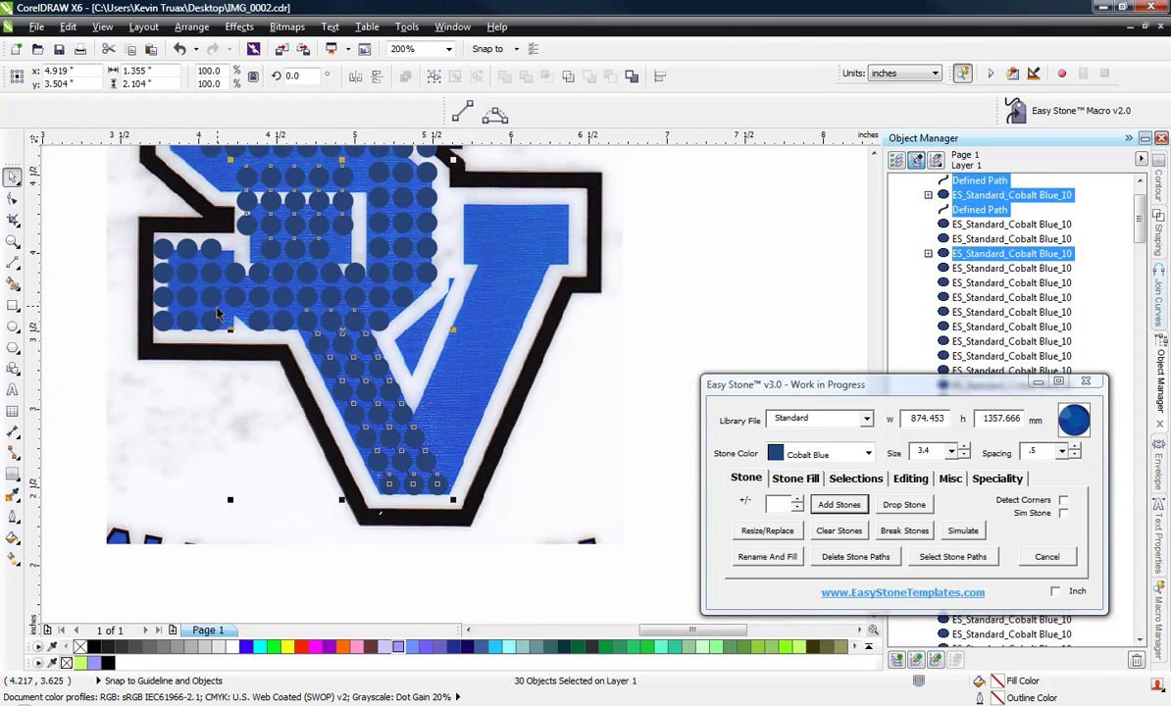
{"action": "left_click_drag", "start_coordinate": [234, 329], "coordinate": [447, 357]}
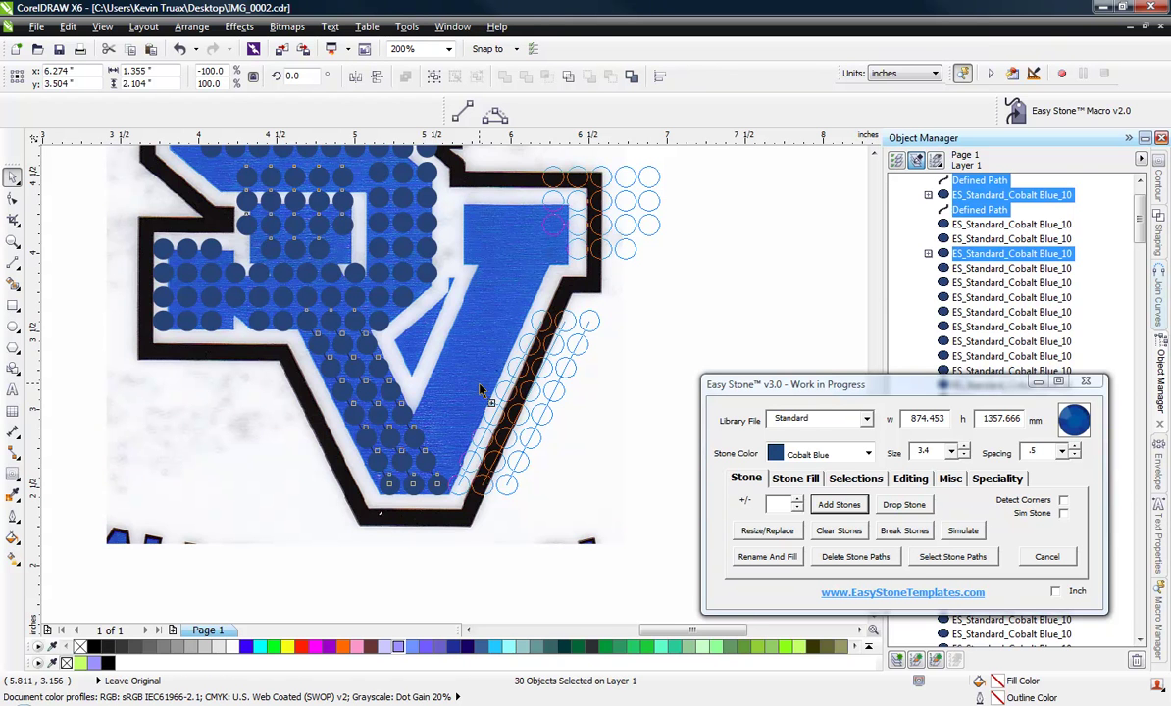
Move the mirrored stones about 0.44 inches left so their bottom row sits on the three stones at the V's lower end.
{"action": "scroll", "coordinate": [447, 500], "scroll_direction": "up", "scroll_amount": 2}
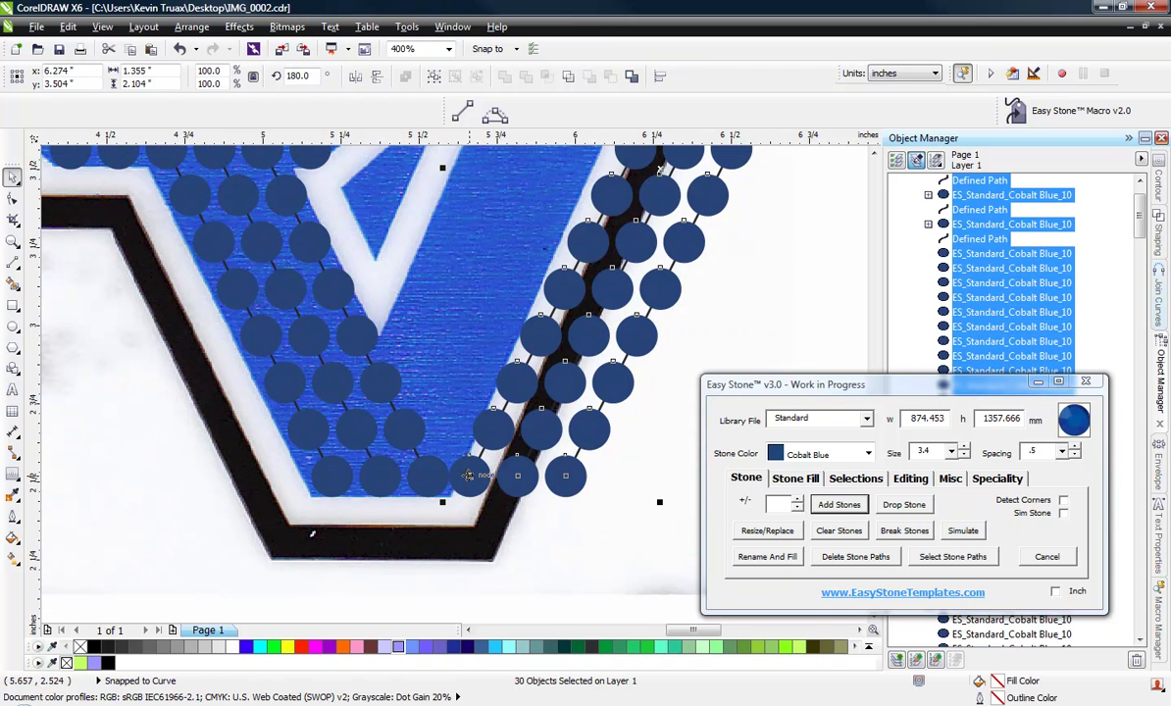
{"action": "left_click_drag", "start_coordinate": [469, 476], "coordinate": [334, 477]}
{"action": "scroll", "coordinate": [561, 507], "scroll_direction": "down", "scroll_amount": 2}
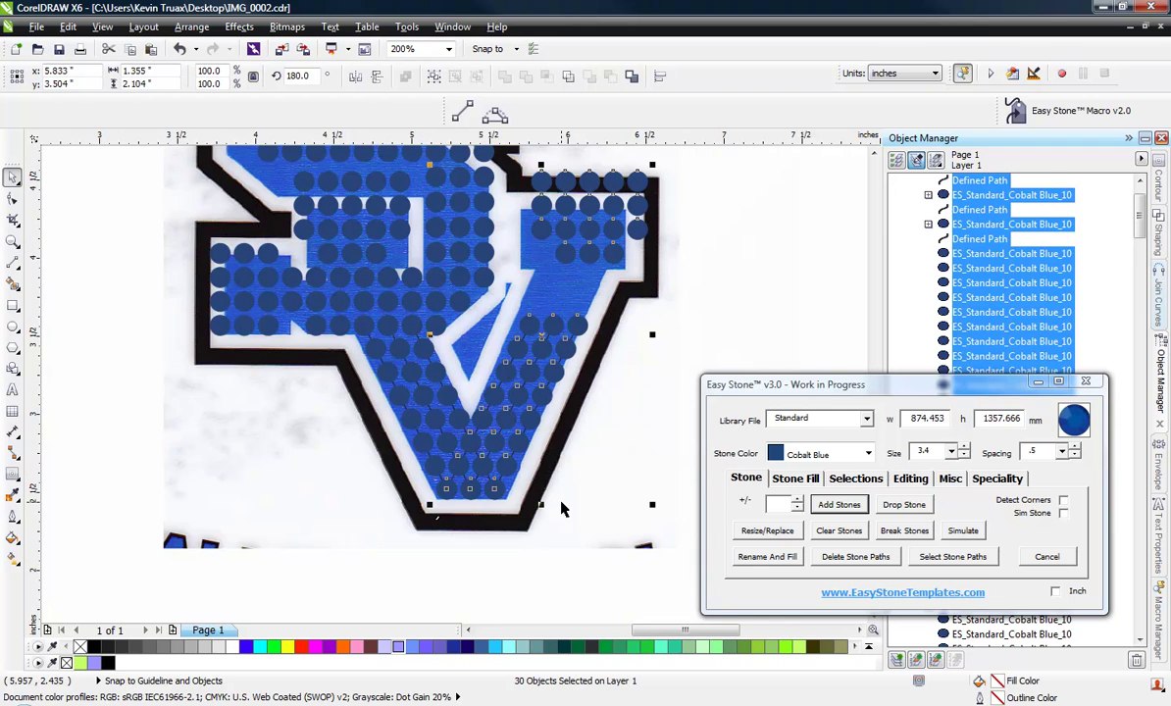
{"action": "left_click", "coordinate": [606, 496]}
Add stones between the three lowest stones of the V's upper-right block and the top stones of its three right-hand diagonals.
{"action": "scroll", "coordinate": [569, 274], "scroll_direction": "up", "scroll_amount": 2}
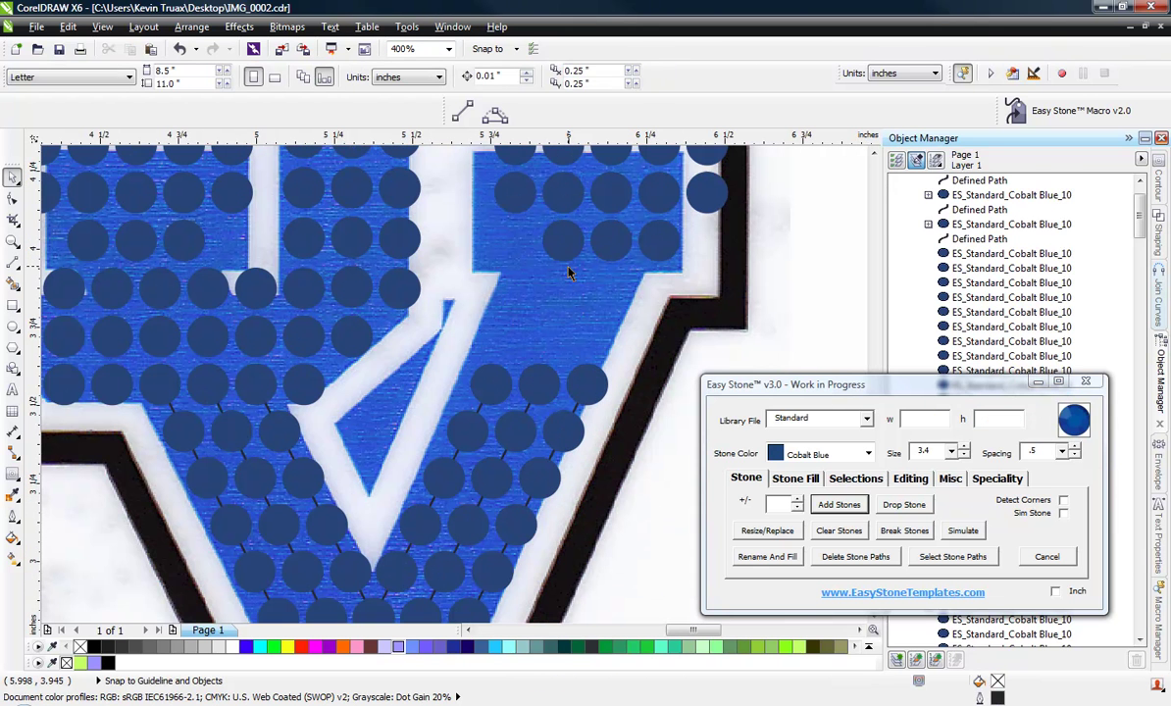
{"action": "left_click", "coordinate": [562, 238]}
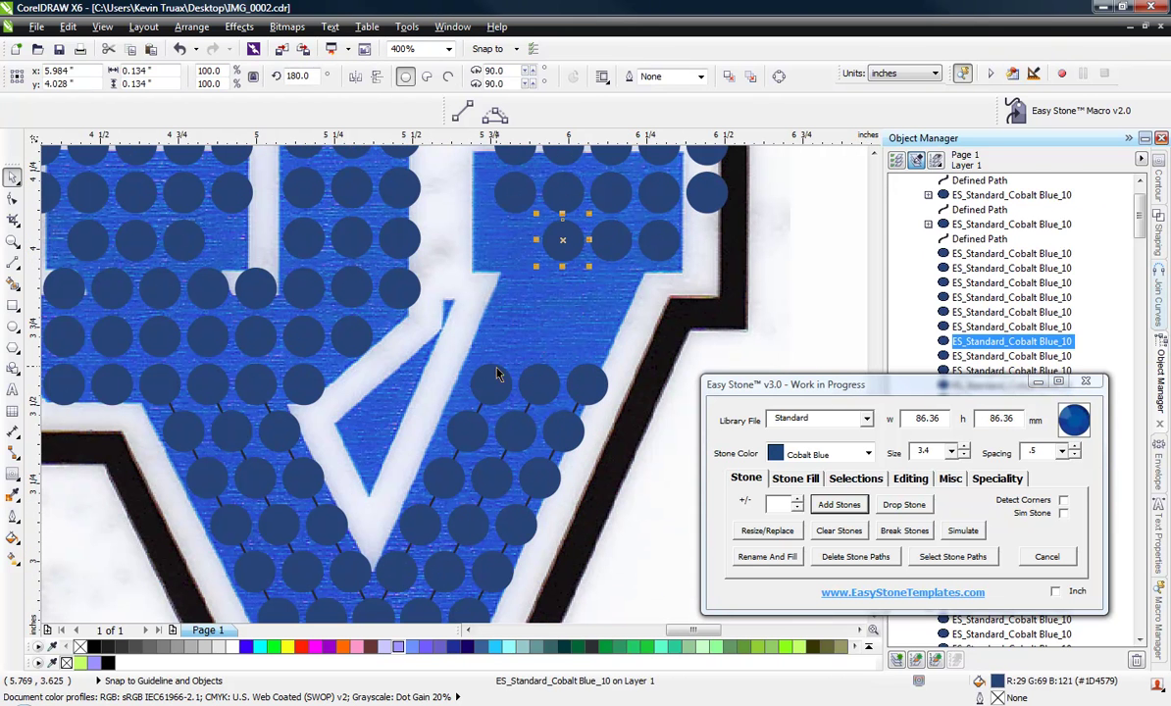
{"action": "left_click", "coordinate": [493, 377], "text": "shift"}
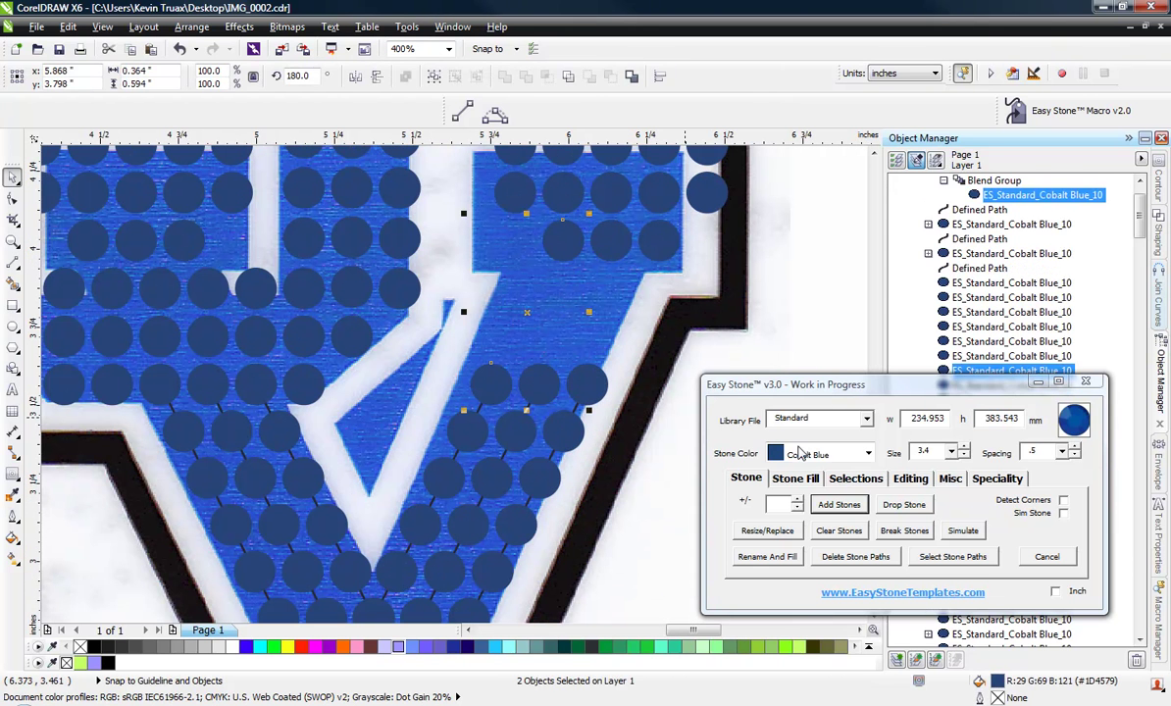
{"action": "left_click", "coordinate": [839, 505]}
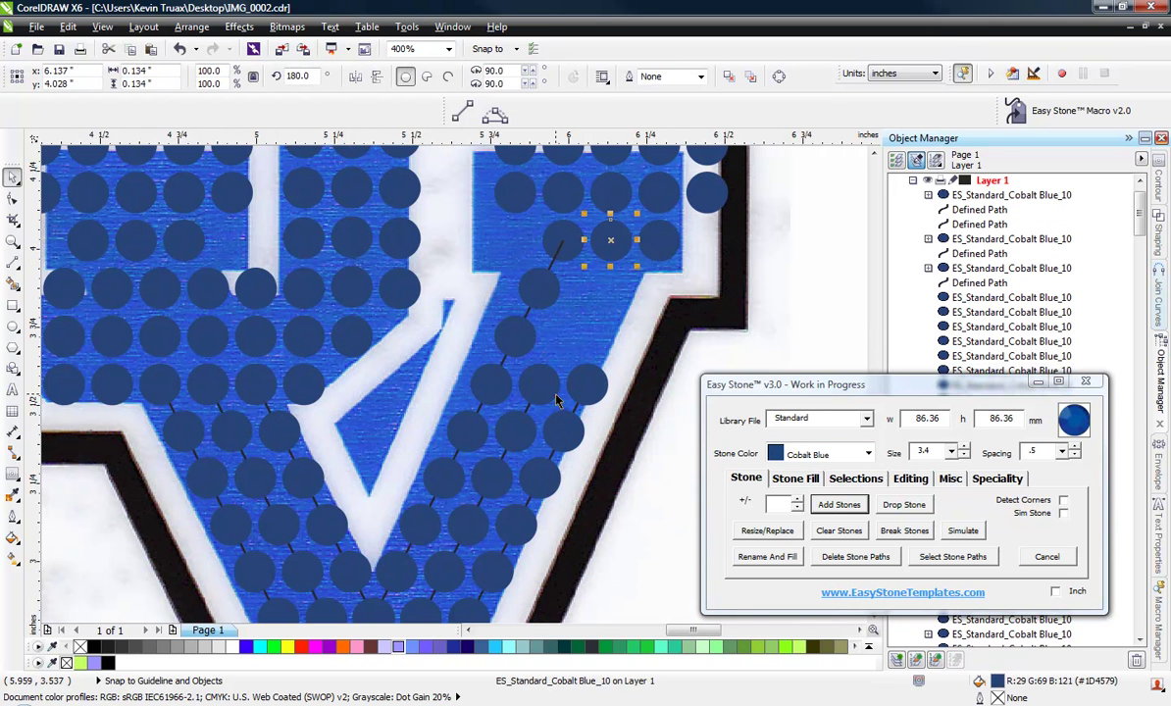
{"action": "left_click", "coordinate": [834, 505]}
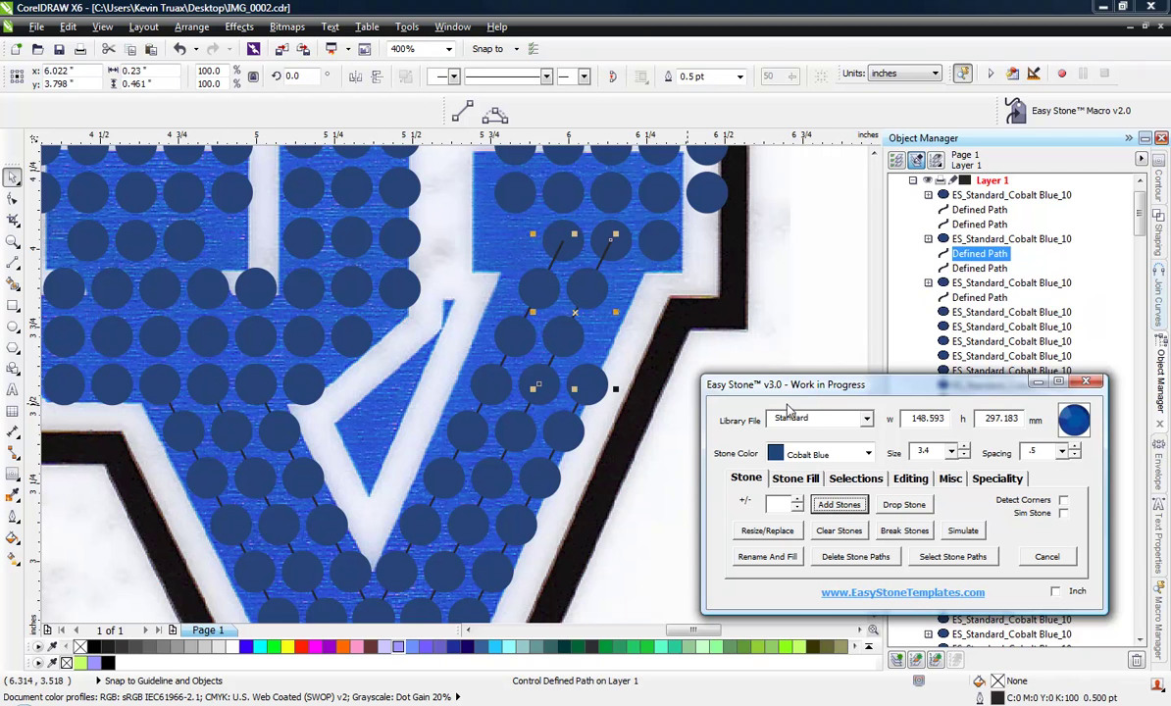
{"action": "left_click", "coordinate": [679, 238]}
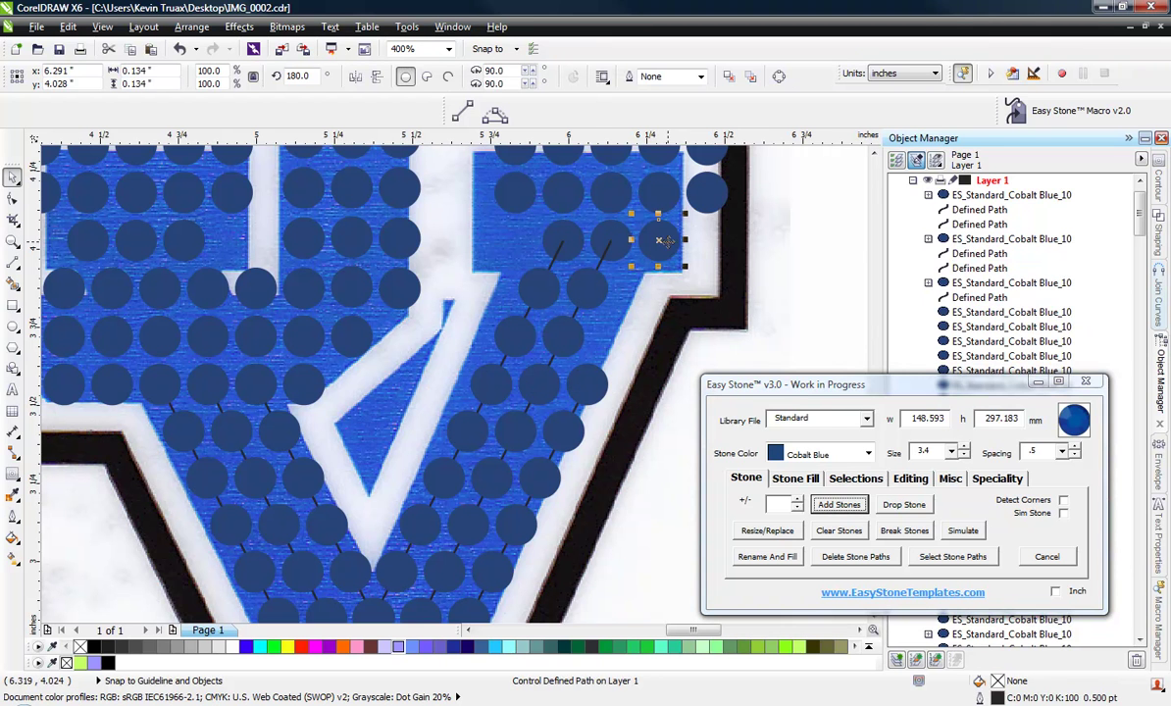
{"action": "left_click", "coordinate": [595, 402]}
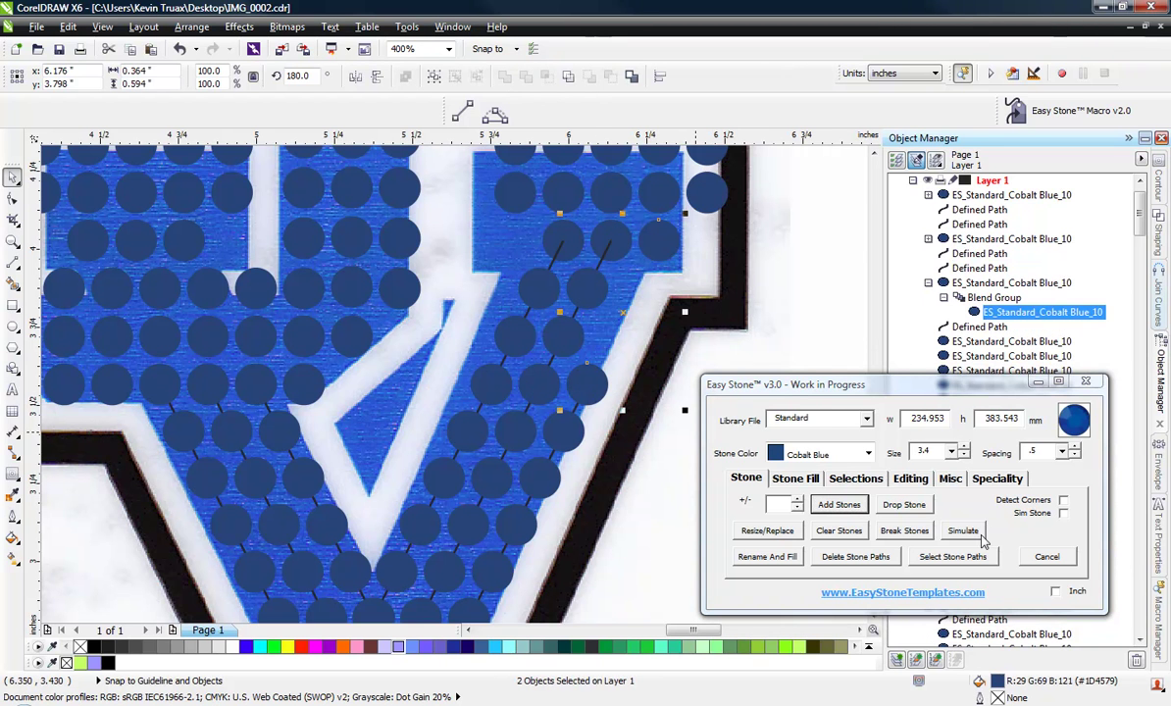
{"action": "left_click", "coordinate": [841, 505]}
{"action": "left_click", "coordinate": [800, 359]}
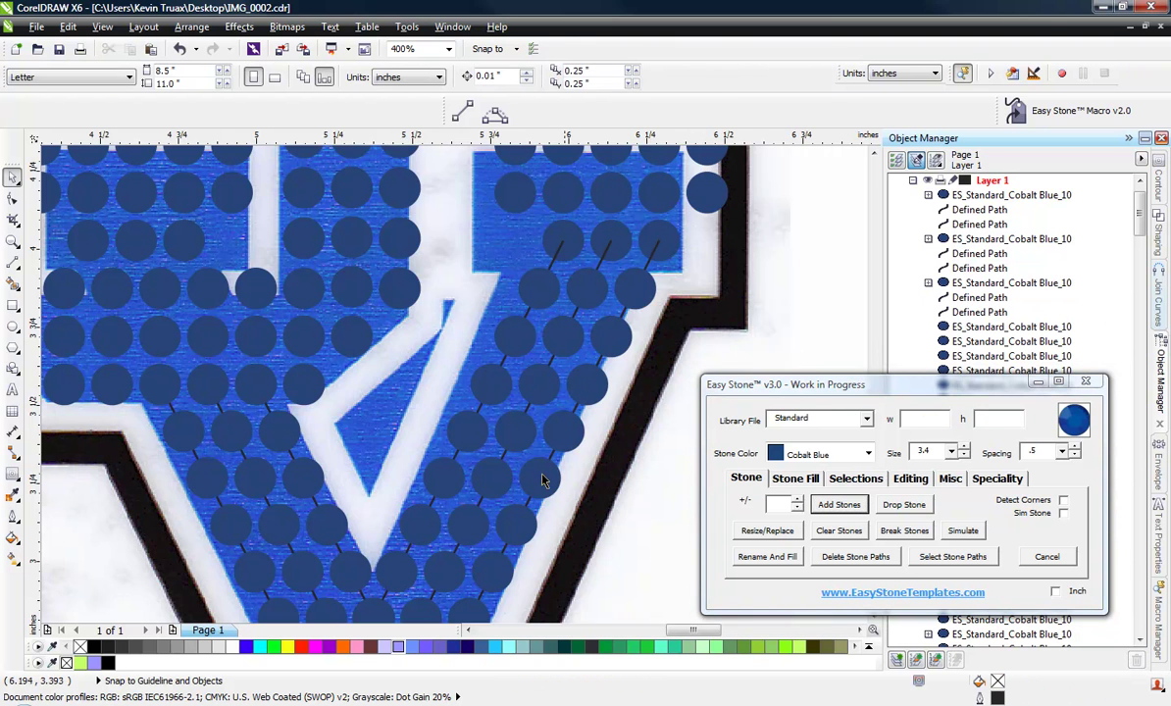
Place a copy of all the stones on the SV logo in the empty area below the page's lower-right corner.
{"action": "scroll", "coordinate": [490, 377], "scroll_direction": "down", "scroll_amount": 1}
{"action": "scroll", "coordinate": [488, 340], "scroll_direction": "down", "scroll_amount": 1}
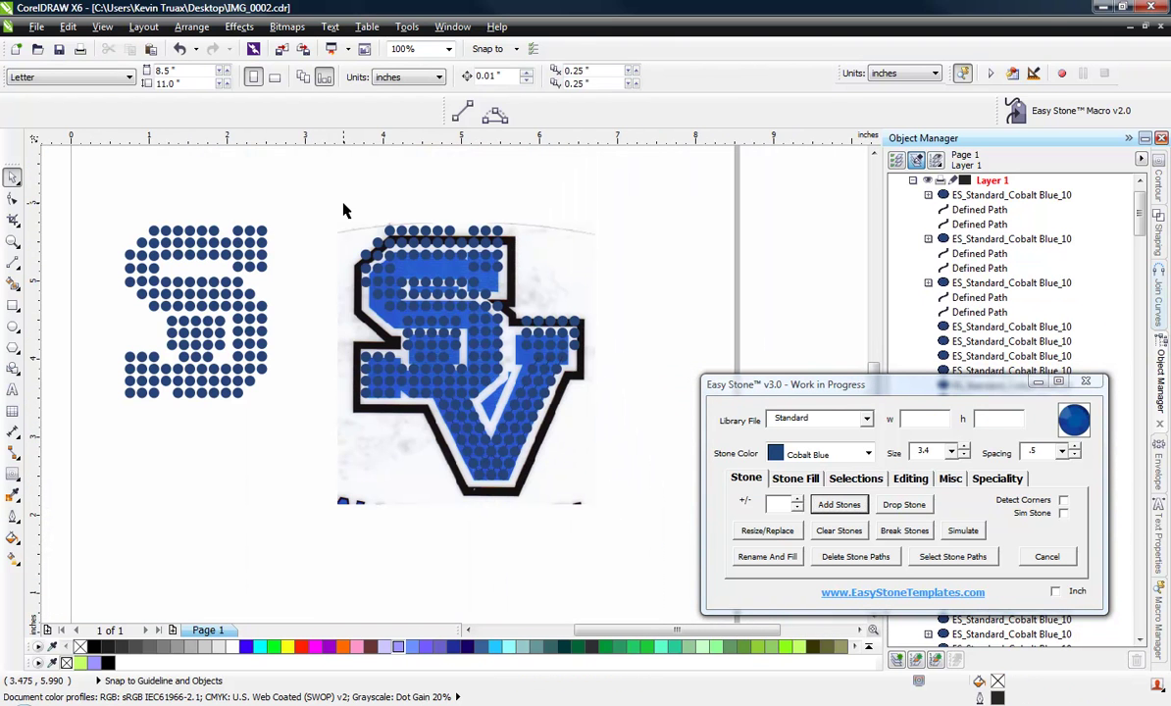
{"action": "left_click_drag", "start_coordinate": [306, 190], "coordinate": [638, 506]}
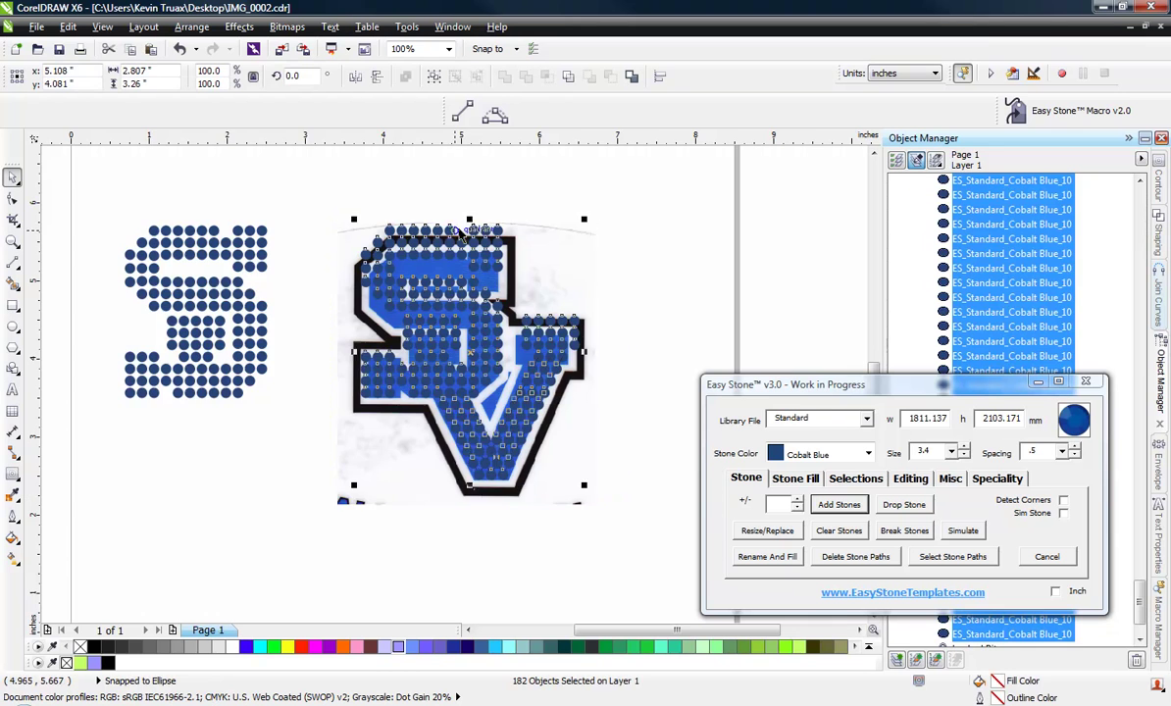
{"action": "scroll", "coordinate": [461, 233], "scroll_direction": "down", "scroll_amount": 1}
{"action": "left_click_drag", "start_coordinate": [451, 257], "coordinate": [551, 512]}
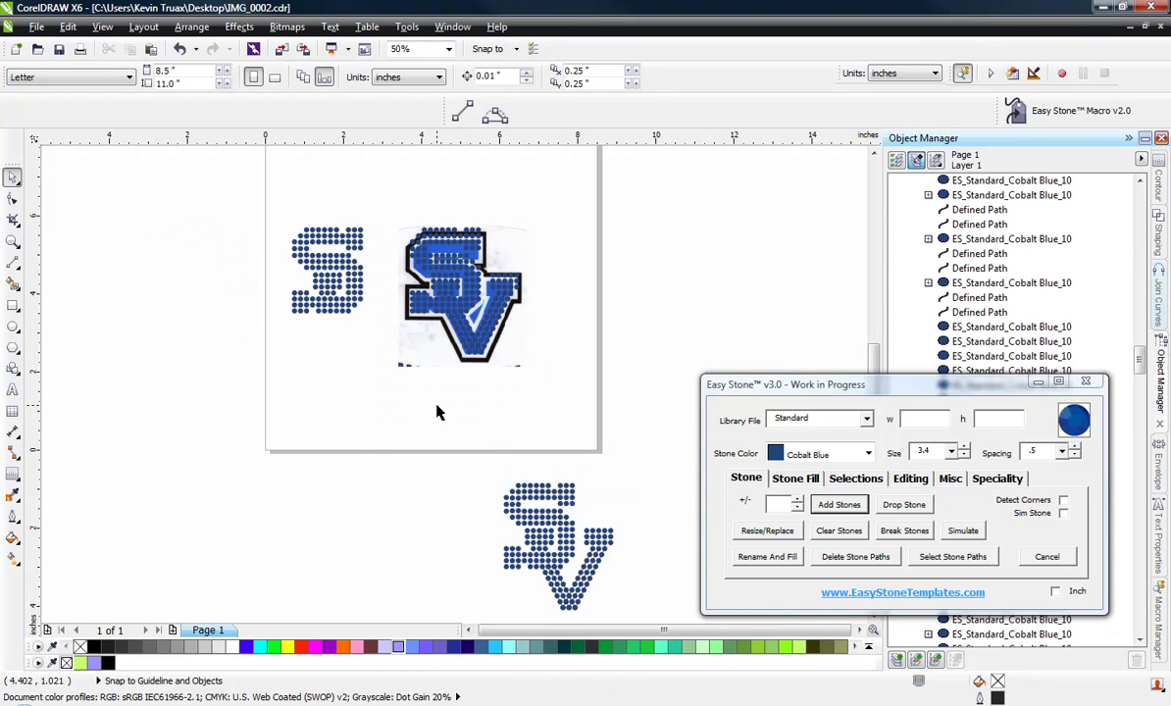
Delete the stone paths from the entire copied SV stone design below the page.
{"action": "scroll", "coordinate": [517, 495], "scroll_direction": "down", "scroll_amount": 1}
{"action": "scroll", "coordinate": [539, 549], "scroll_direction": "up", "scroll_amount": 2}
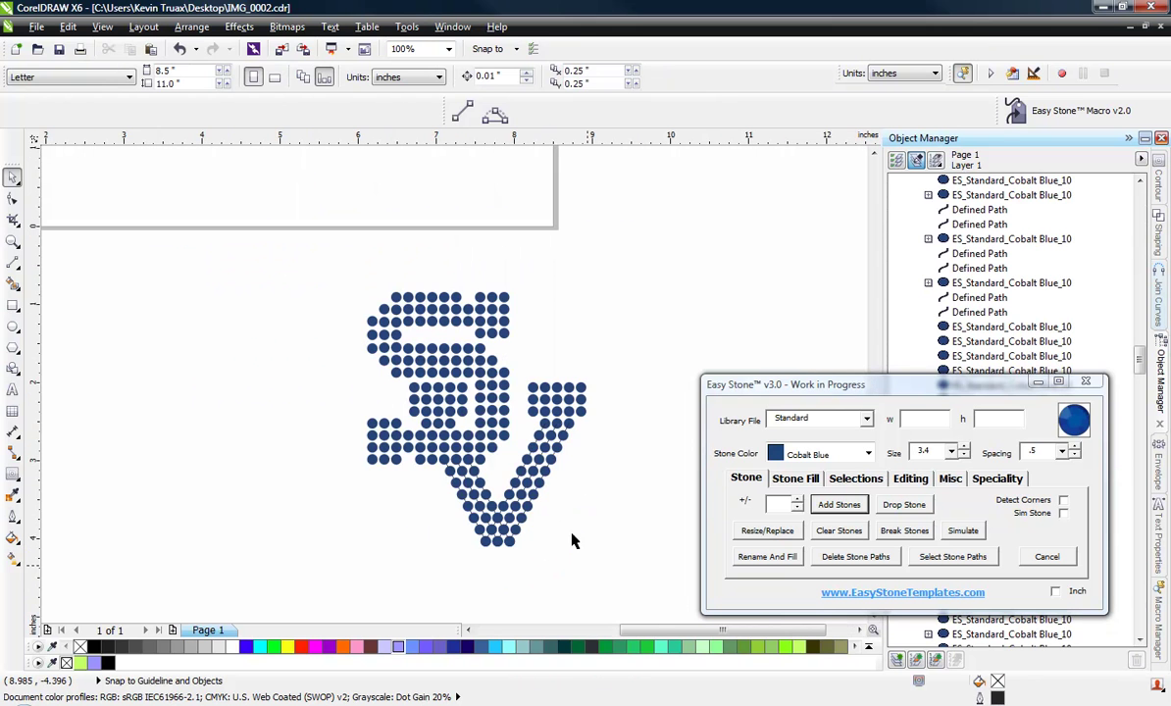
{"action": "left_click_drag", "start_coordinate": [290, 250], "coordinate": [693, 579]}
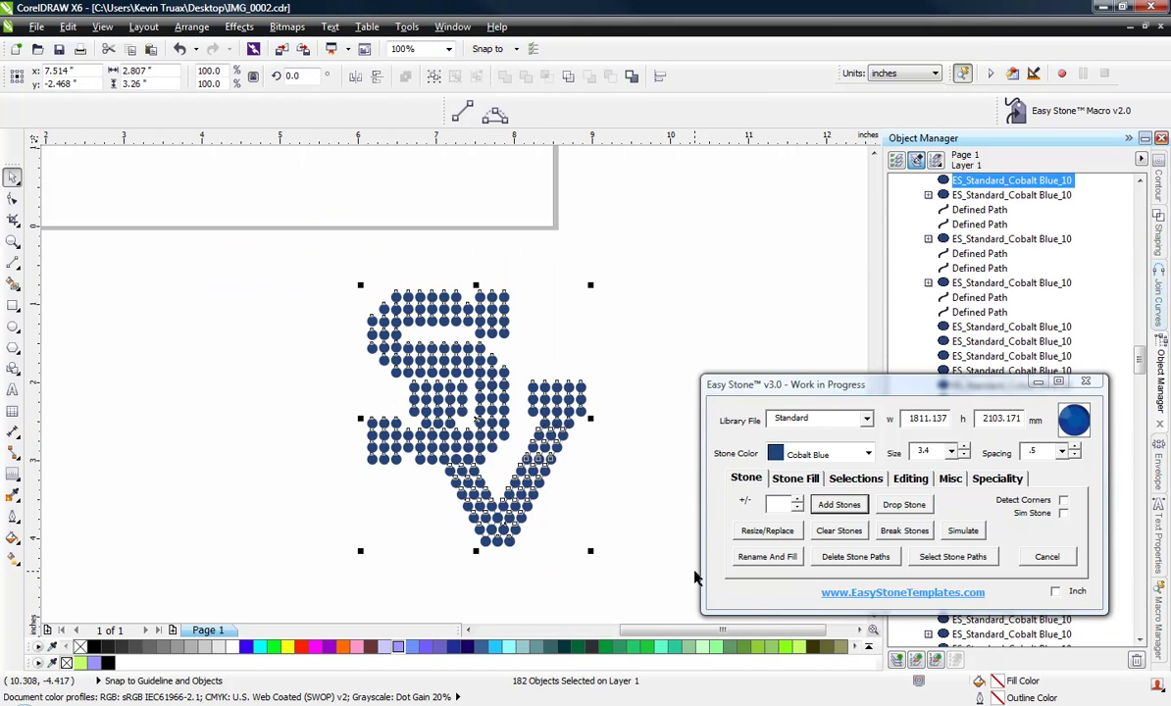
{"action": "left_click", "coordinate": [856, 556]}
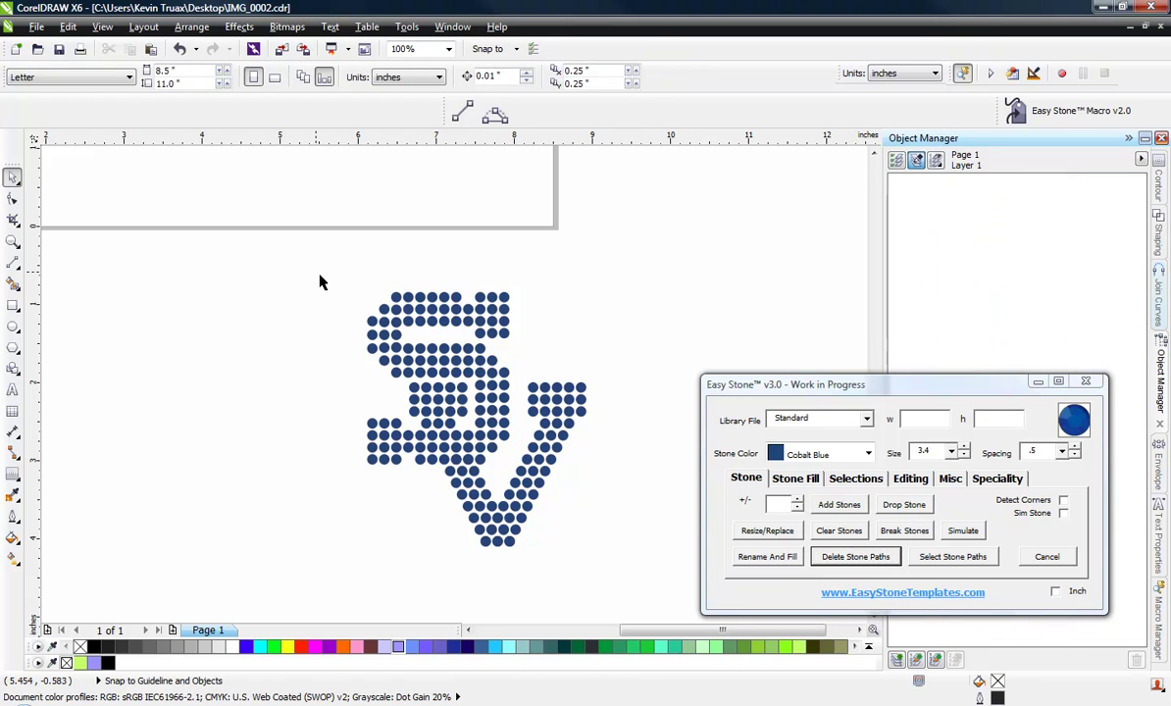
Run Check Spacing on all the stones of the copied SV design to remove overlapping stones.
{"action": "left_click_drag", "start_coordinate": [316, 272], "coordinate": [639, 573]}
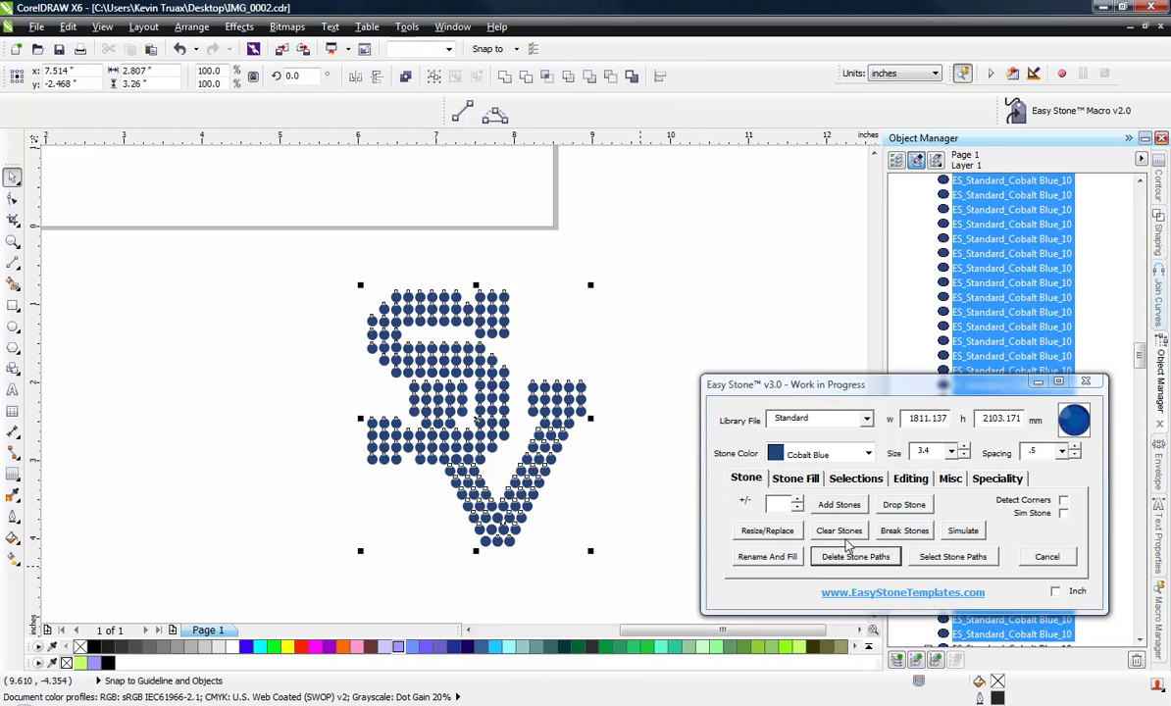
{"action": "left_click", "coordinate": [912, 479]}
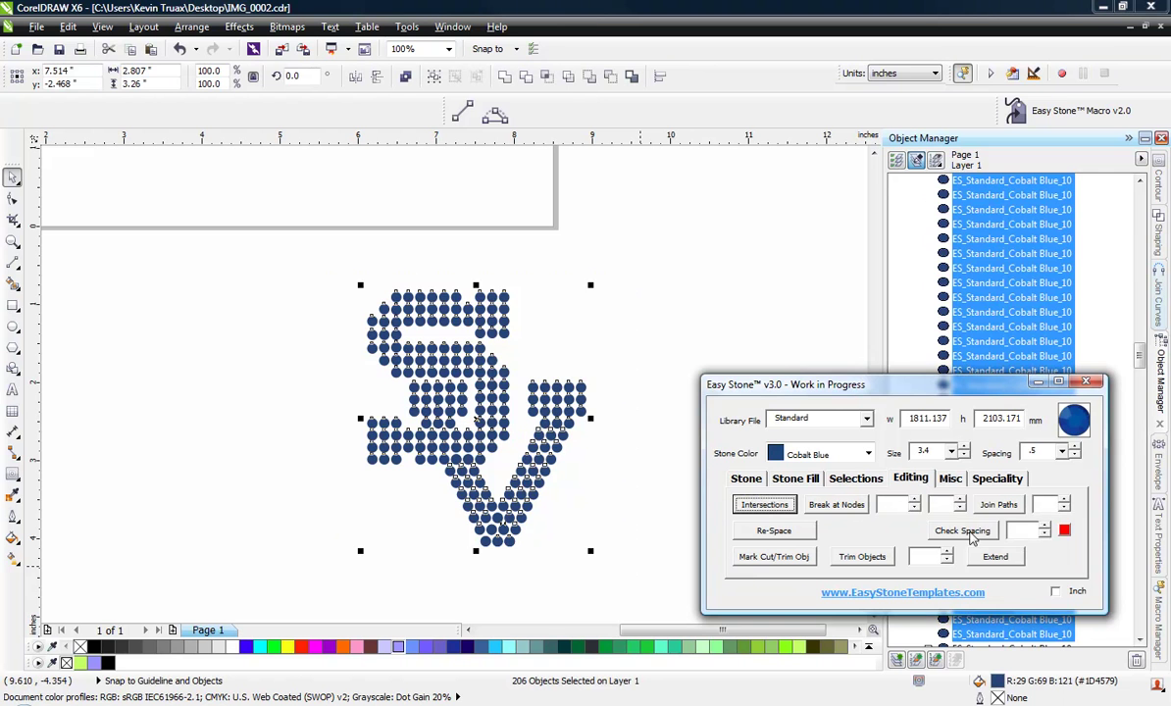
{"action": "left_click", "coordinate": [970, 535]}
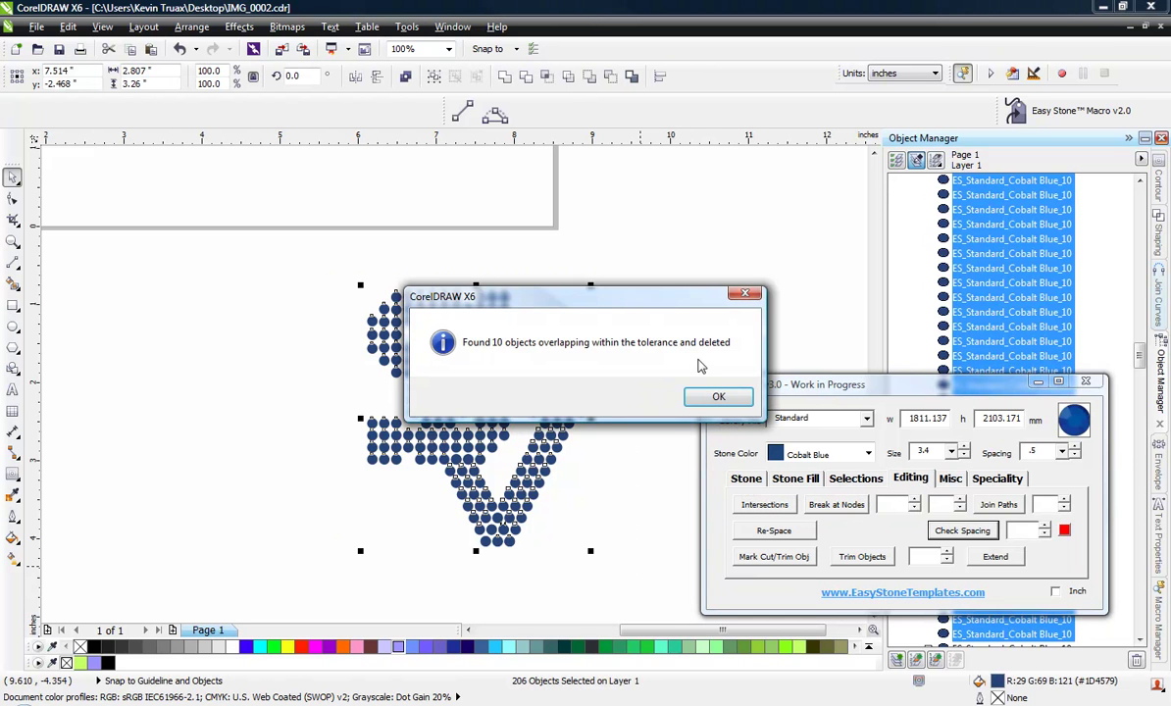
Create a decal cut line around all the stones of the SV copy with a value of 4.5 and colour its outline green.
{"action": "left_click", "coordinate": [719, 396]}
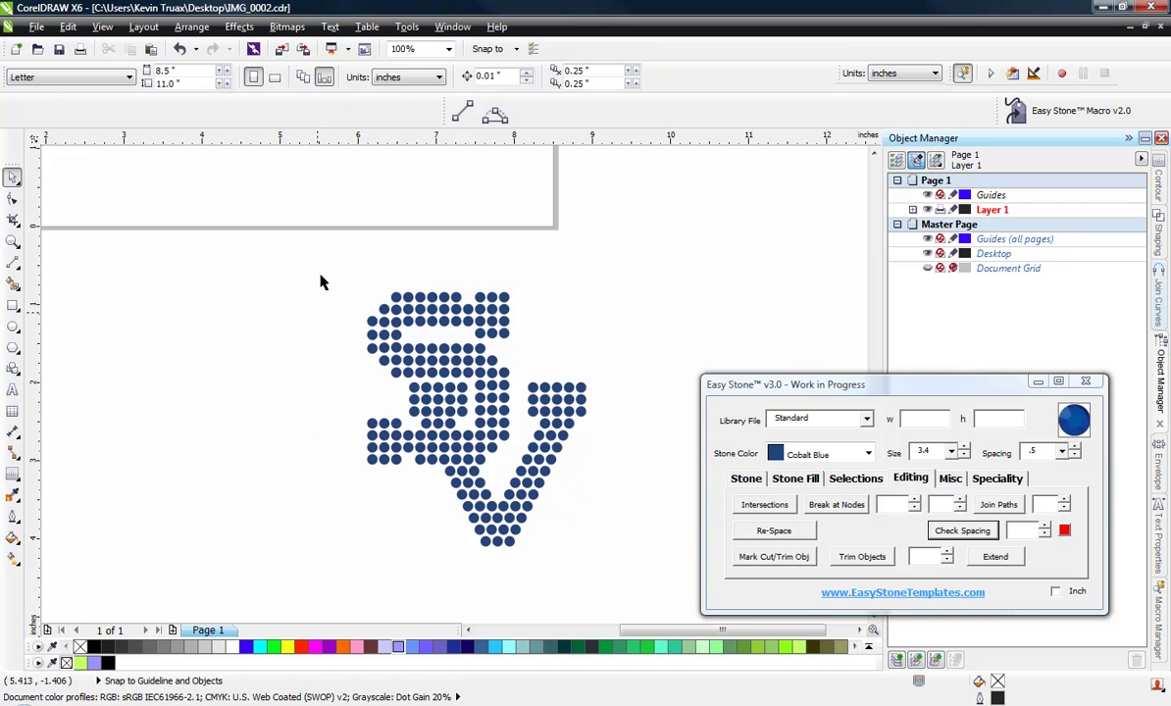
{"action": "left_click_drag", "start_coordinate": [329, 268], "coordinate": [593, 564]}
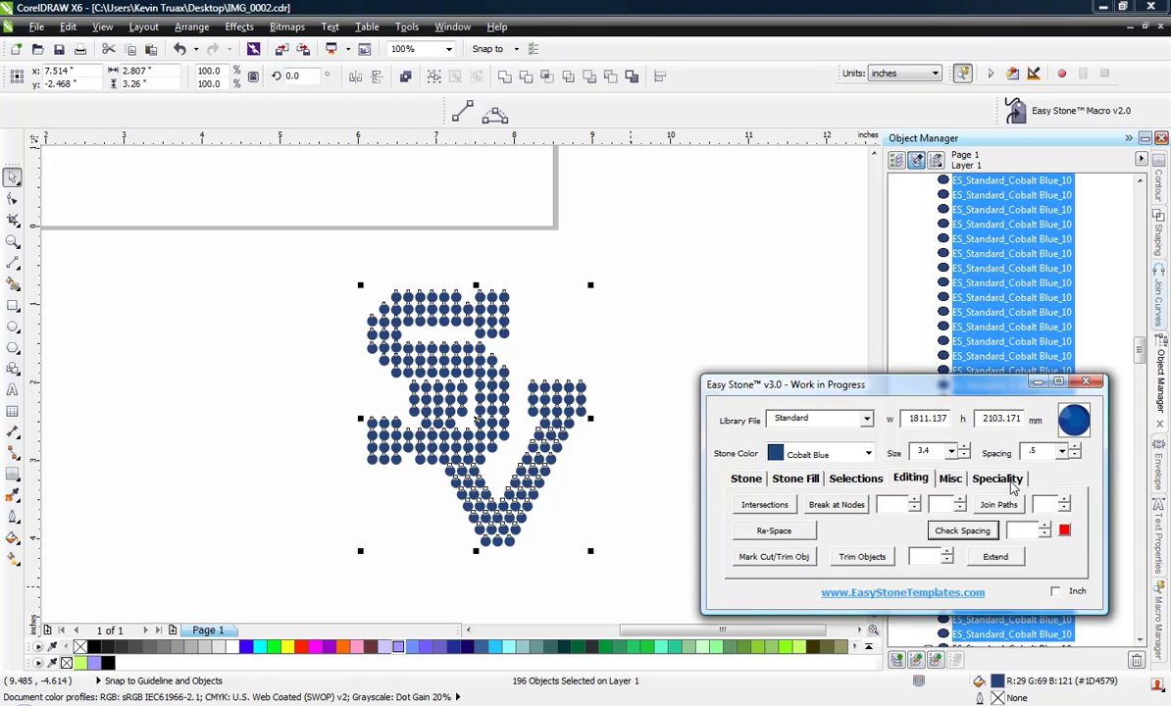
{"action": "left_click", "coordinate": [998, 479]}
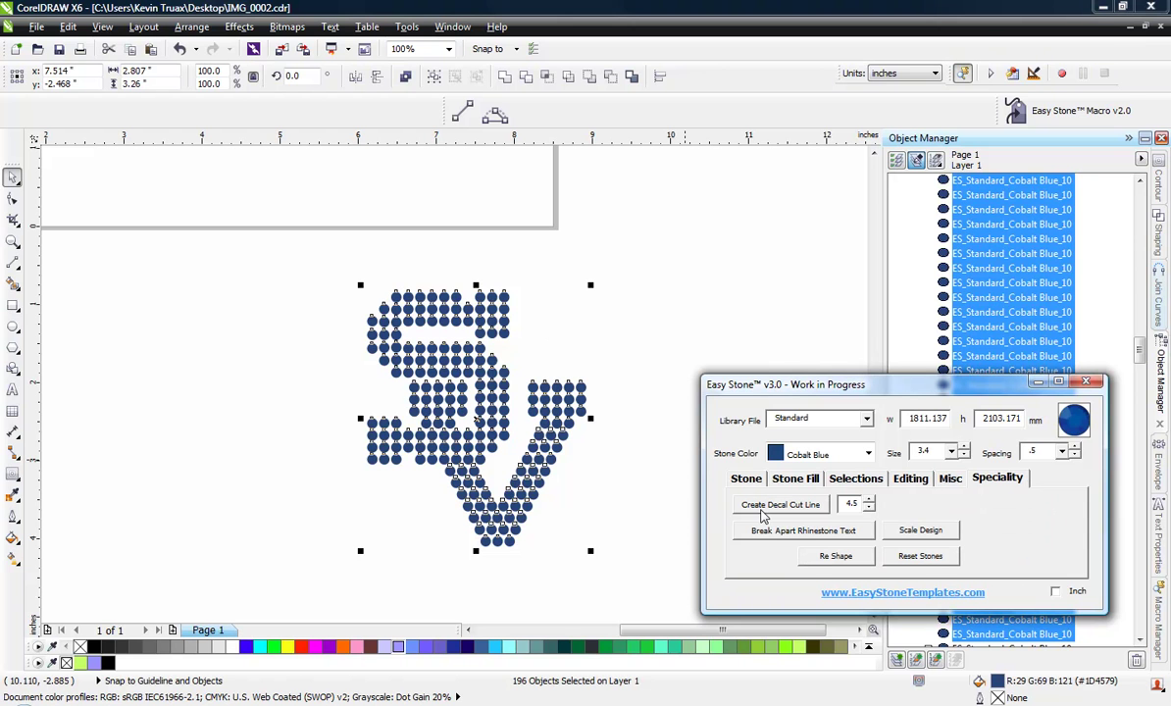
{"action": "left_click", "coordinate": [762, 508]}
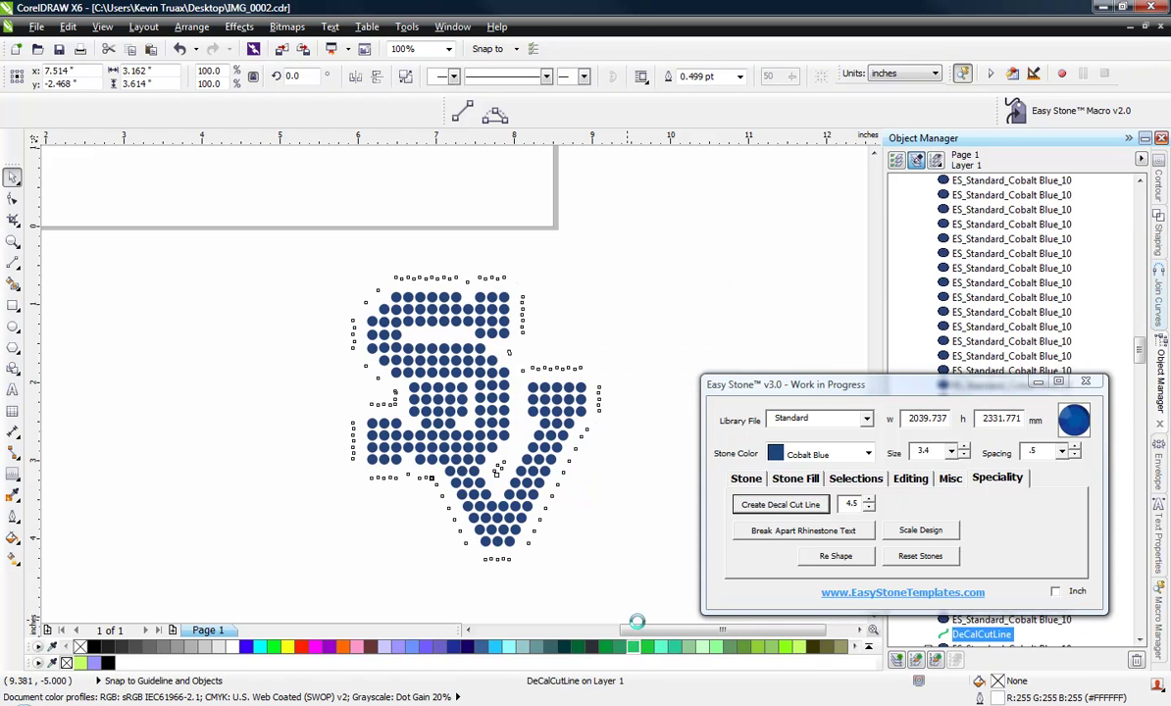
{"action": "left_click", "coordinate": [616, 521]}
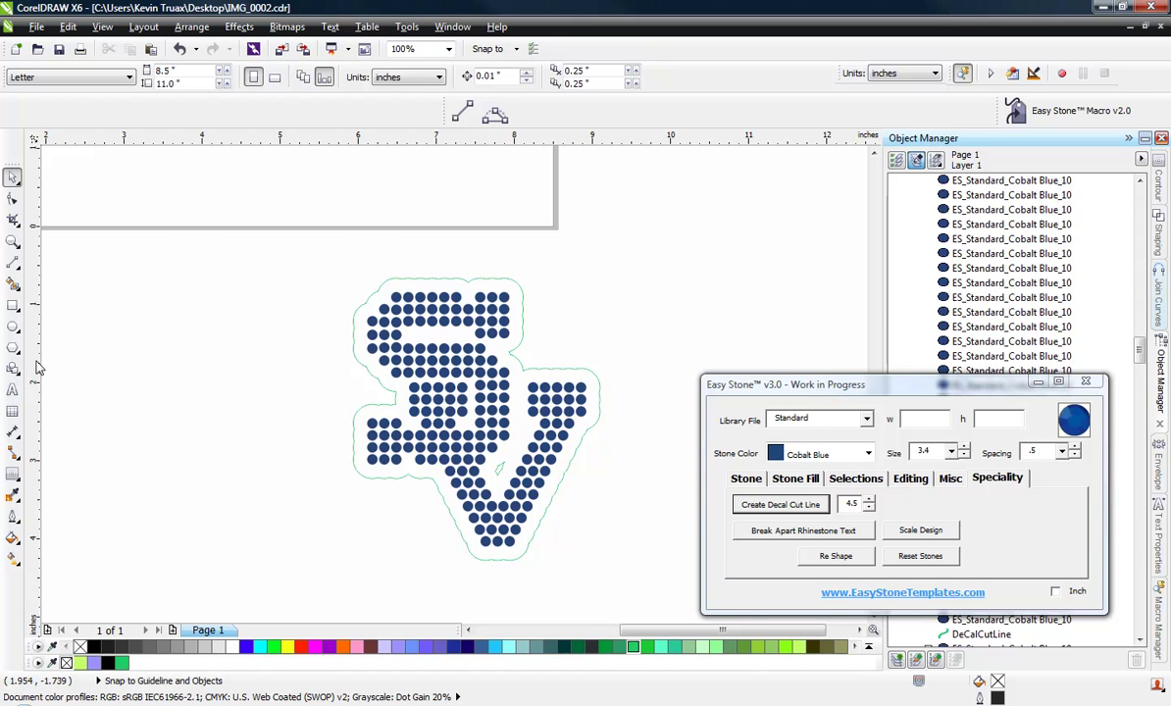
Place vertical guidelines at the cut line's left and right extremes, the S's right edge and the left notch, about 5.94, 9.1, 8.11 and 6.47 inches.
{"action": "left_click_drag", "start_coordinate": [37, 343], "coordinate": [354, 359]}
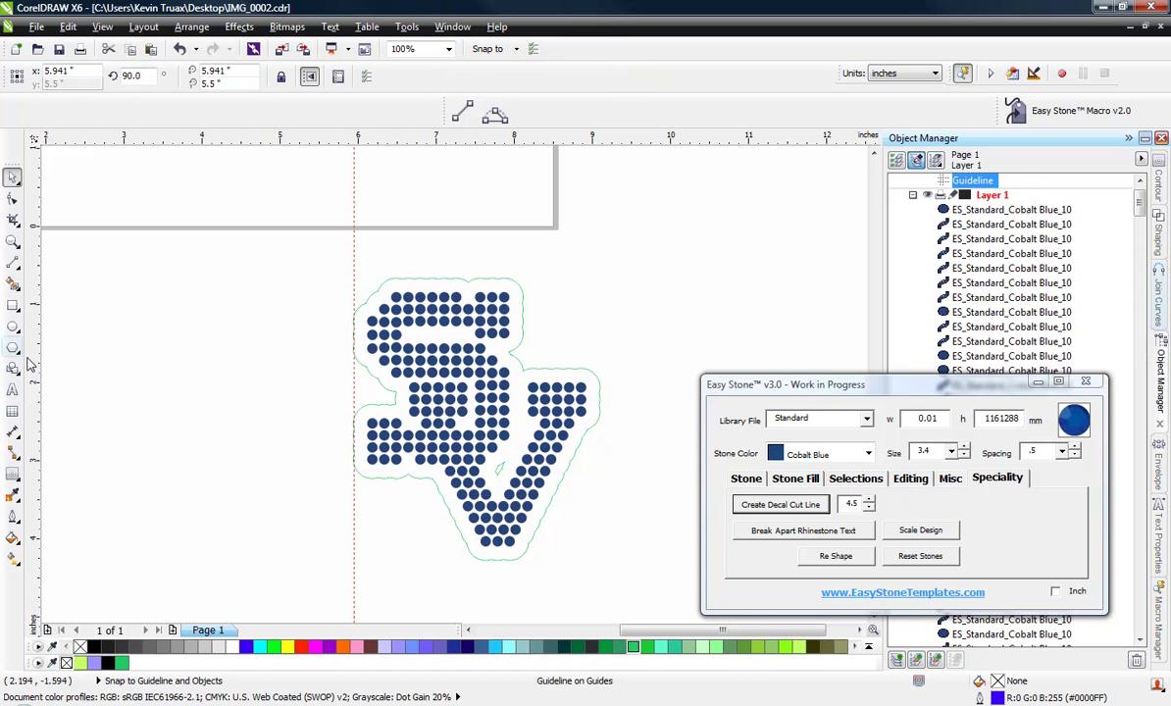
{"action": "left_click_drag", "start_coordinate": [37, 368], "coordinate": [600, 410]}
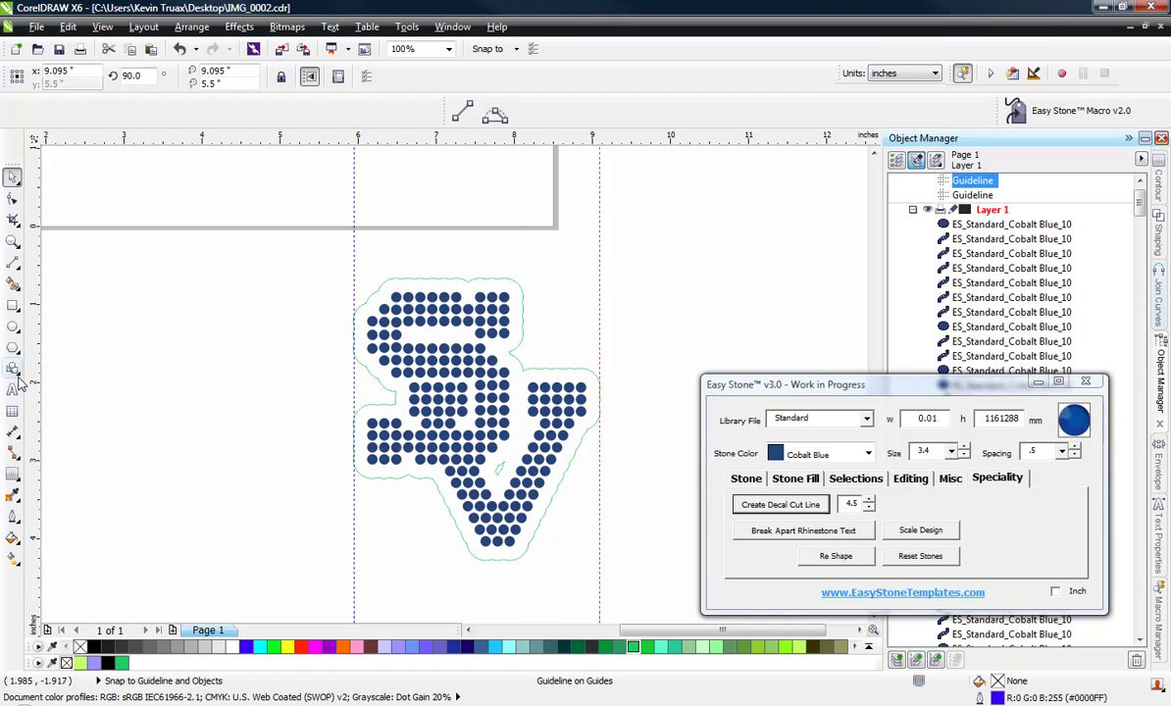
{"action": "left_click_drag", "start_coordinate": [35, 362], "coordinate": [522, 295]}
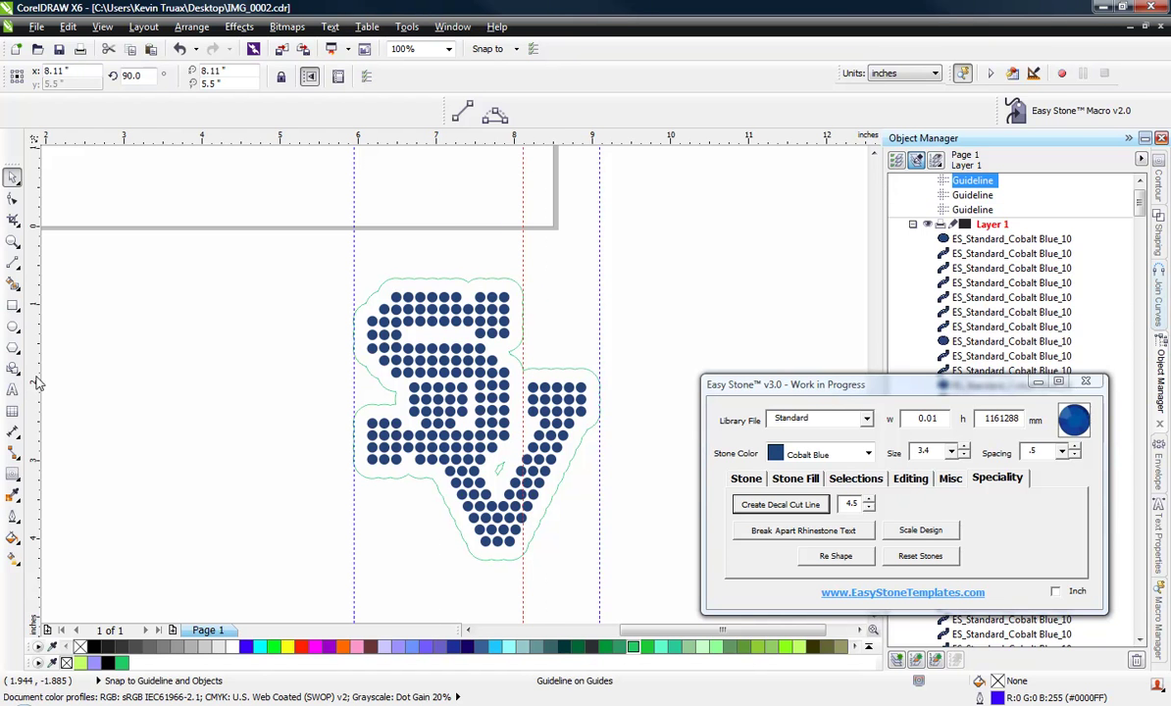
{"action": "left_click_drag", "start_coordinate": [38, 383], "coordinate": [396, 402]}
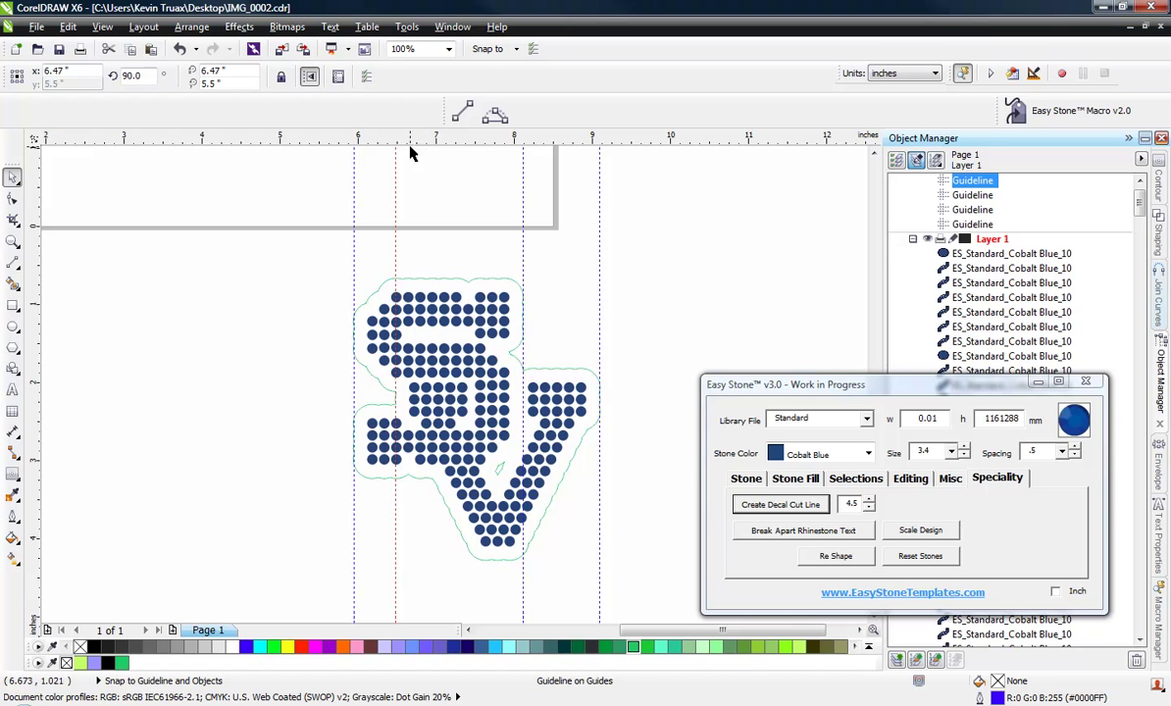
Place horizontal guidelines at the cut line's top, left notch, V top and bottom, about -0.66, -2.28, -1.82 and -4.28 inches.
{"action": "left_click_drag", "start_coordinate": [414, 139], "coordinate": [438, 277]}
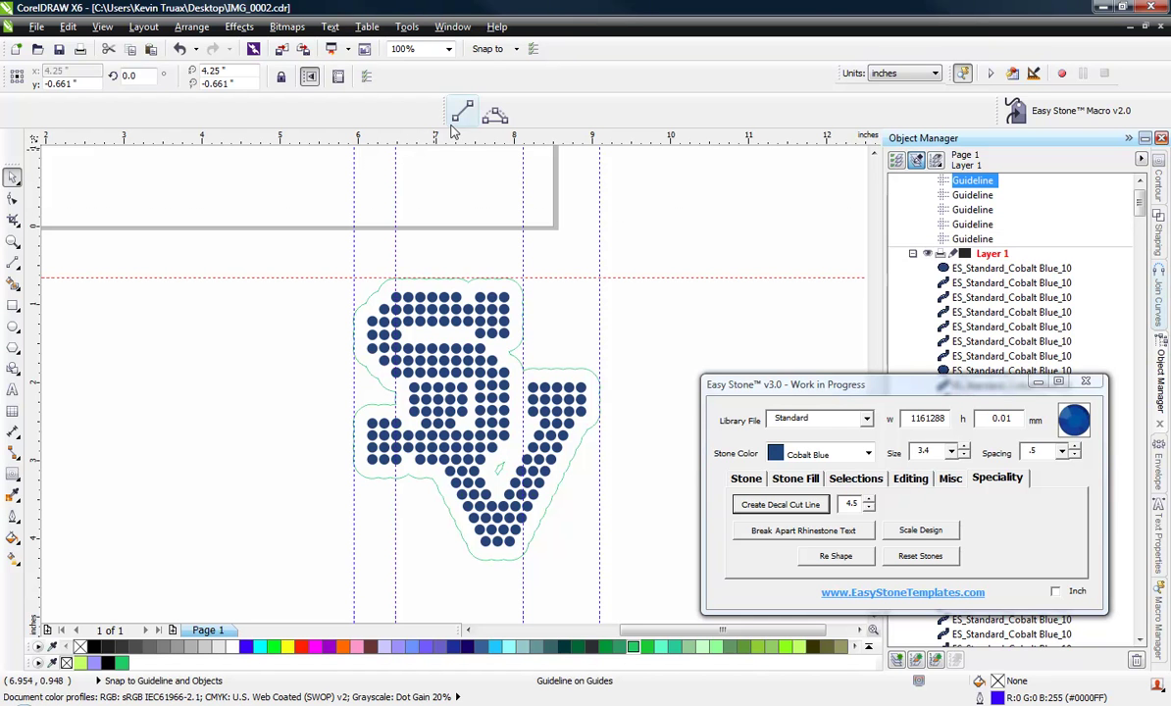
{"action": "left_click_drag", "start_coordinate": [449, 138], "coordinate": [384, 405]}
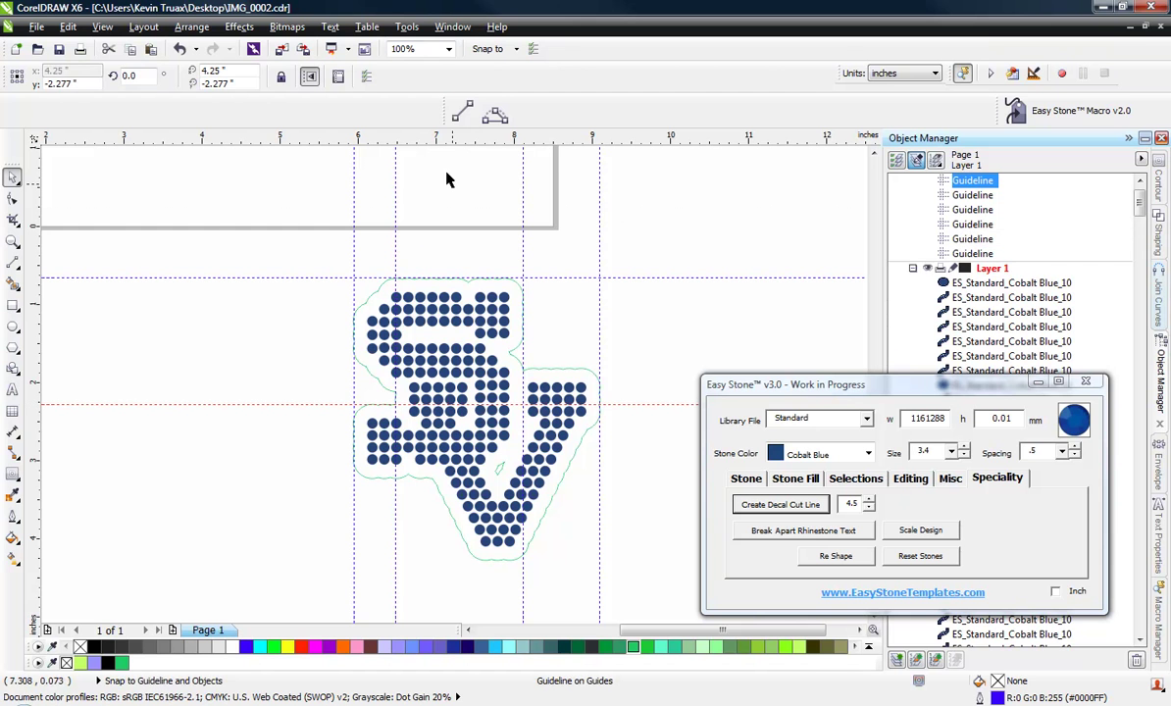
{"action": "left_click_drag", "start_coordinate": [555, 133], "coordinate": [559, 284]}
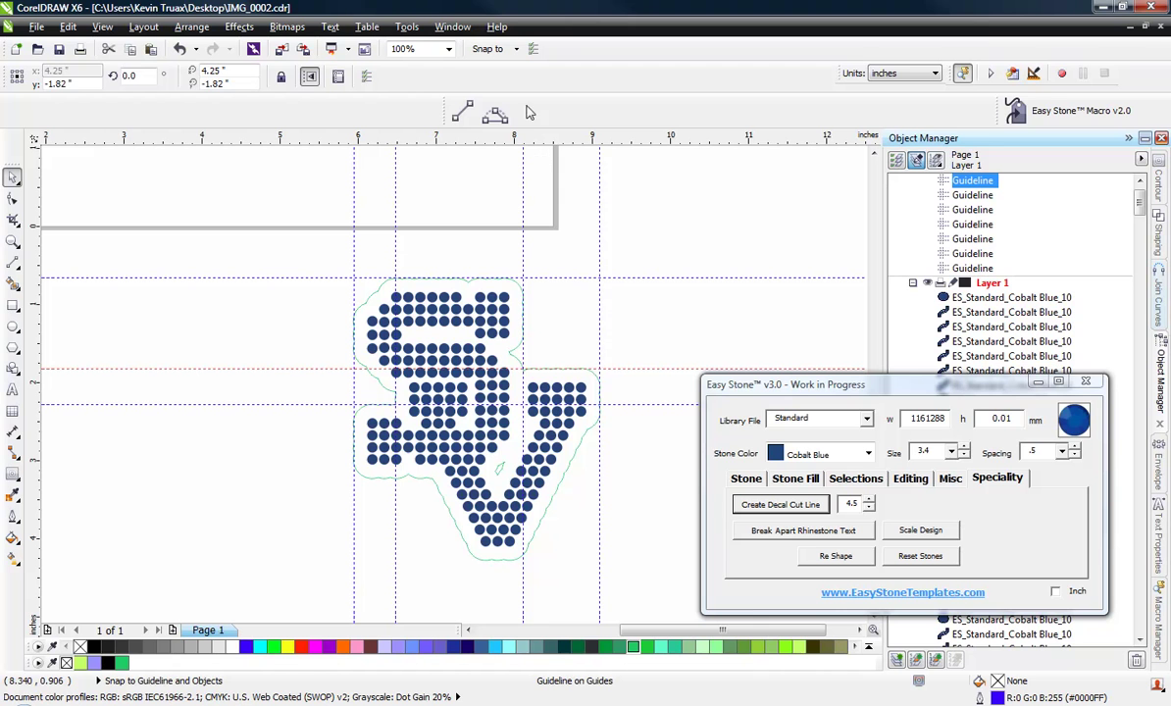
{"action": "left_click_drag", "start_coordinate": [534, 138], "coordinate": [498, 568]}
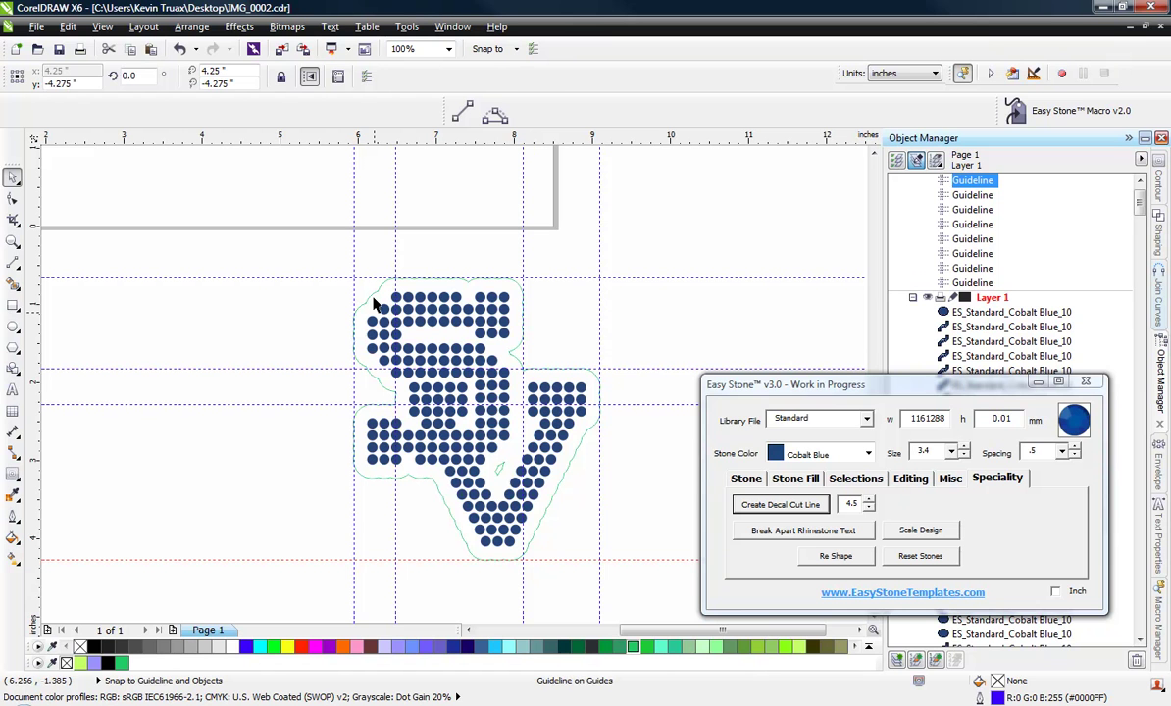
{"action": "left_click", "coordinate": [184, 513]}
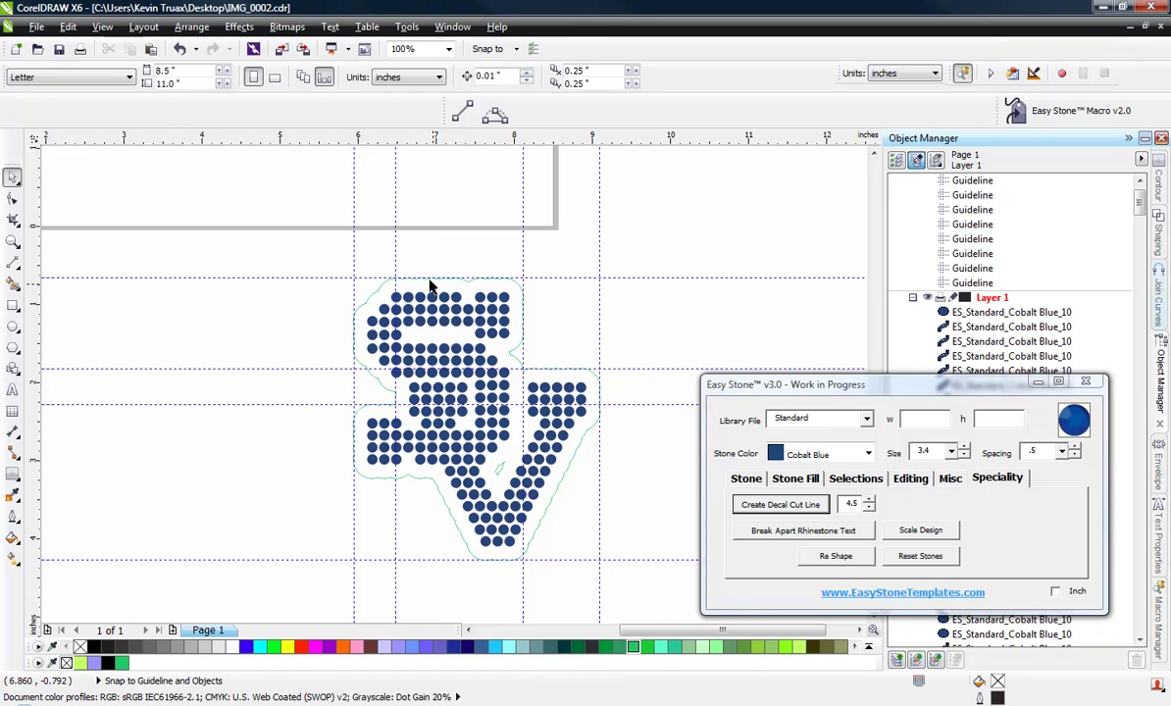
Use Easy Guides to place an angled guideline of about 45° along the cut line's upper-left corner.
{"action": "scroll", "coordinate": [370, 305], "scroll_direction": "up", "scroll_amount": 1}
{"action": "left_click", "coordinate": [369, 297]}
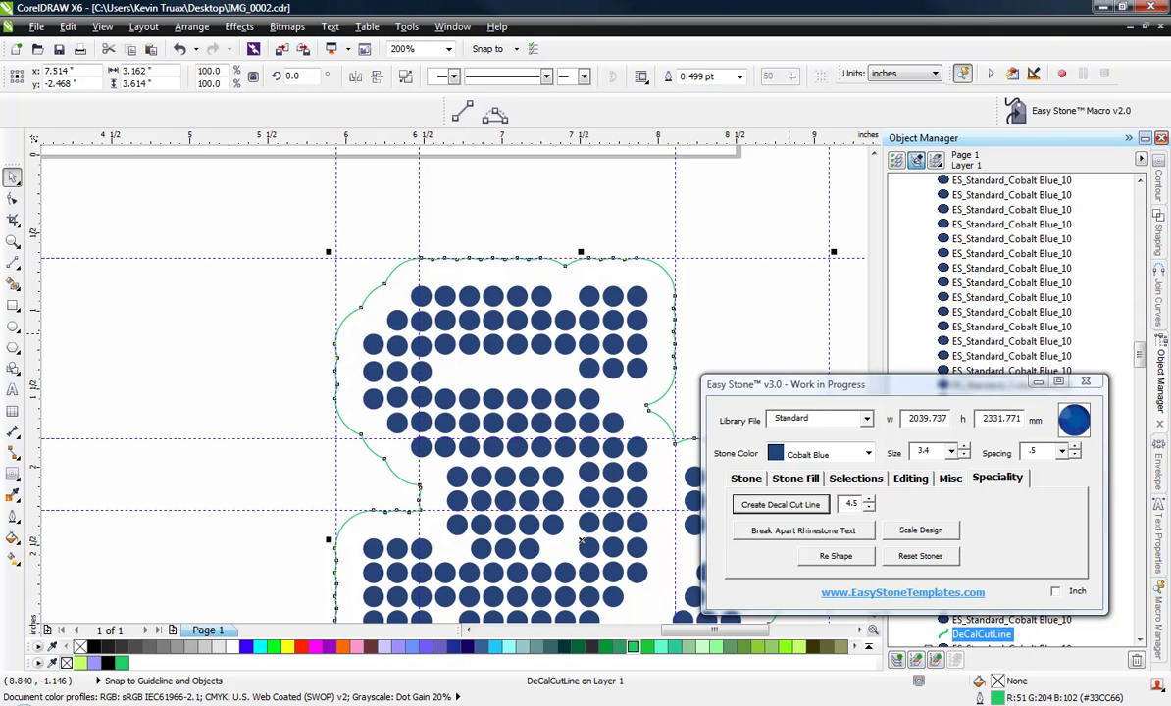
{"action": "left_click_drag", "start_coordinate": [896, 115], "coordinate": [899, 165]}
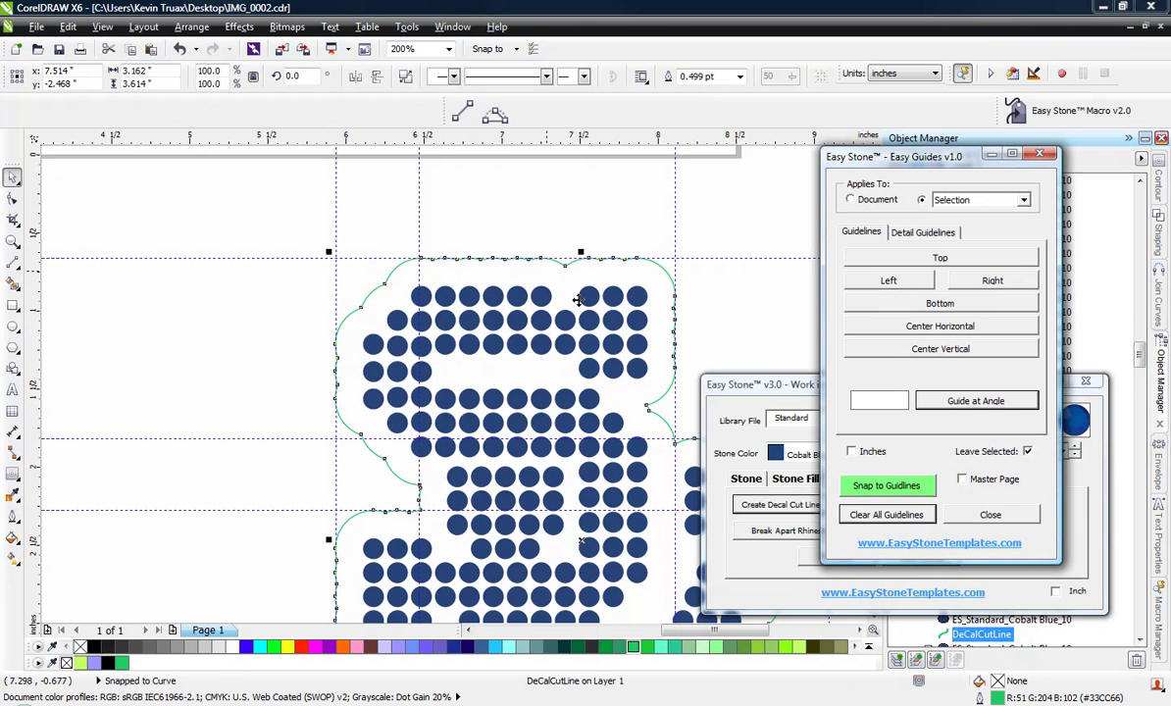
{"action": "left_click", "coordinate": [966, 404]}
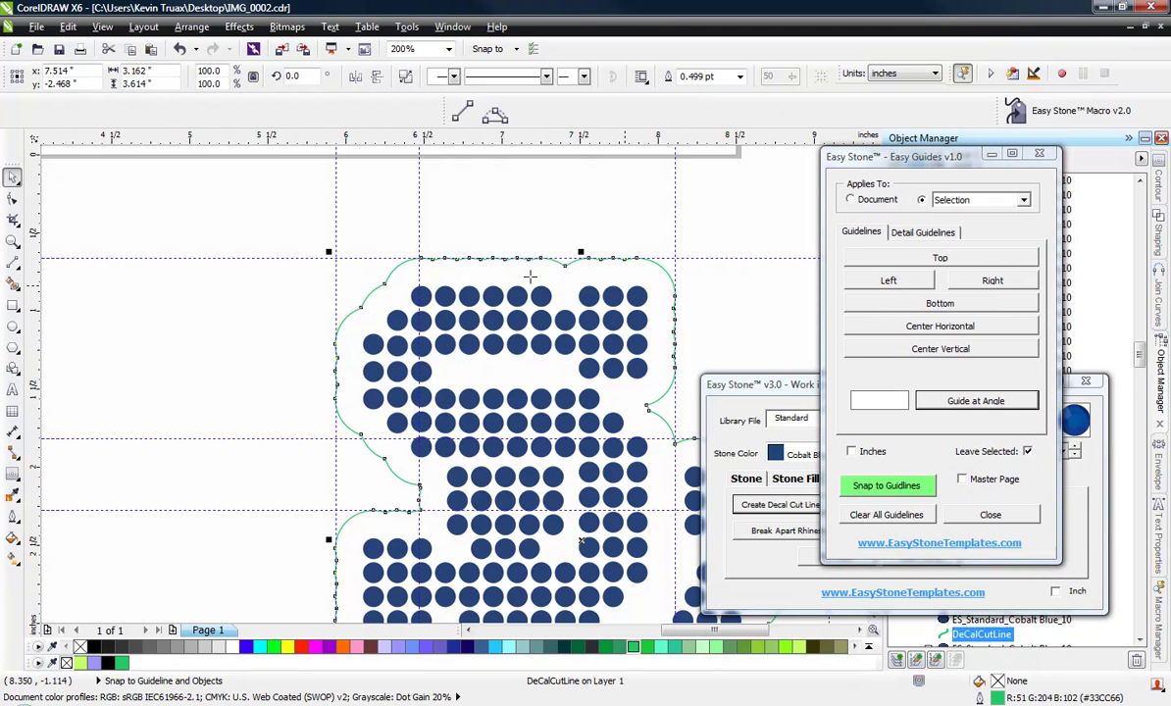
{"action": "left_click", "coordinate": [399, 265]}
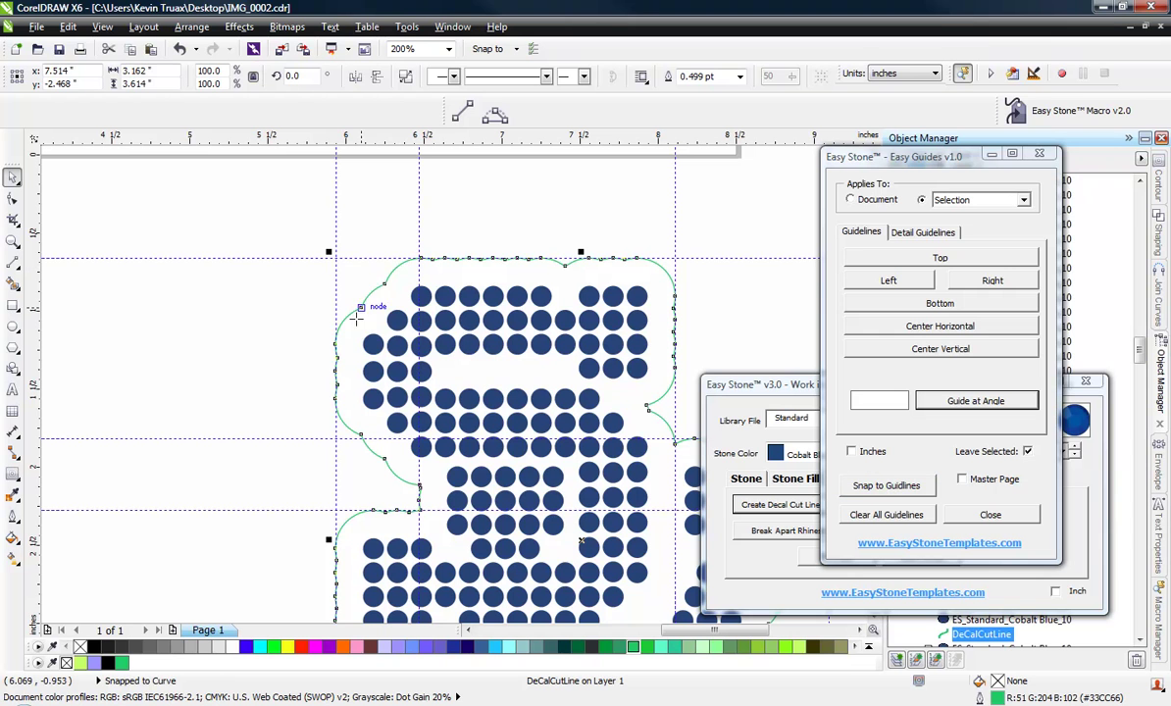
{"action": "left_click", "coordinate": [342, 321]}
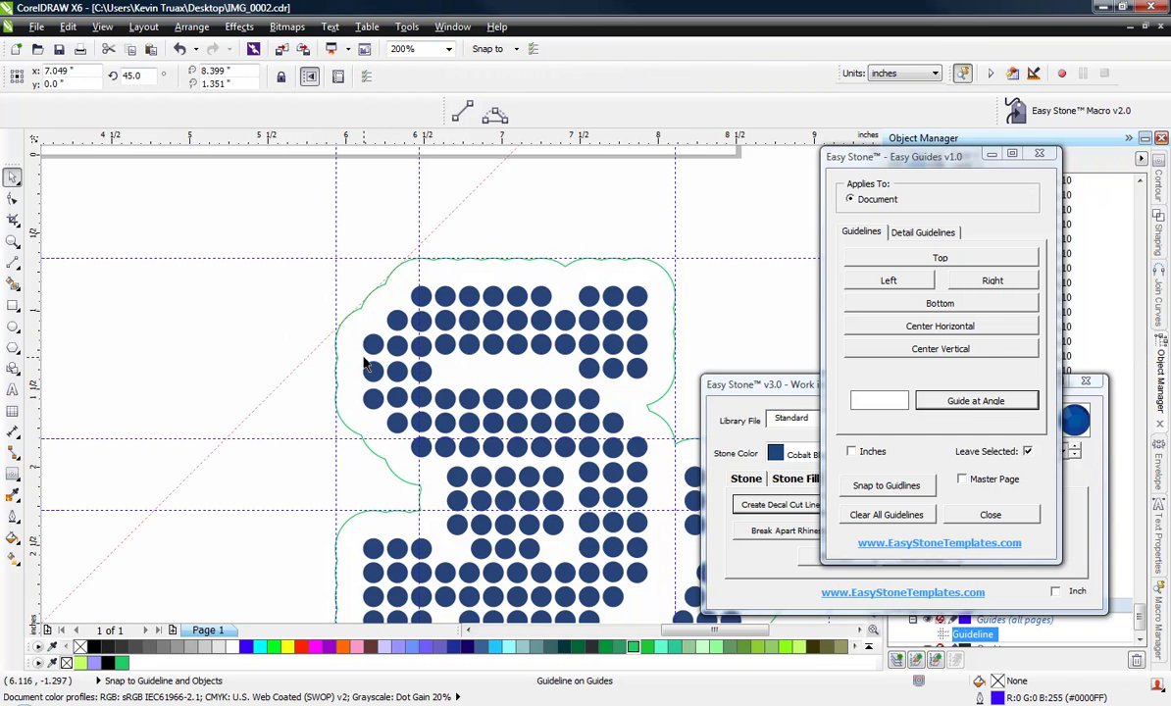
Place a guideline at about 314.9° along the cut line's diagonal above the S's left notch.
{"action": "left_click", "coordinate": [336, 369]}
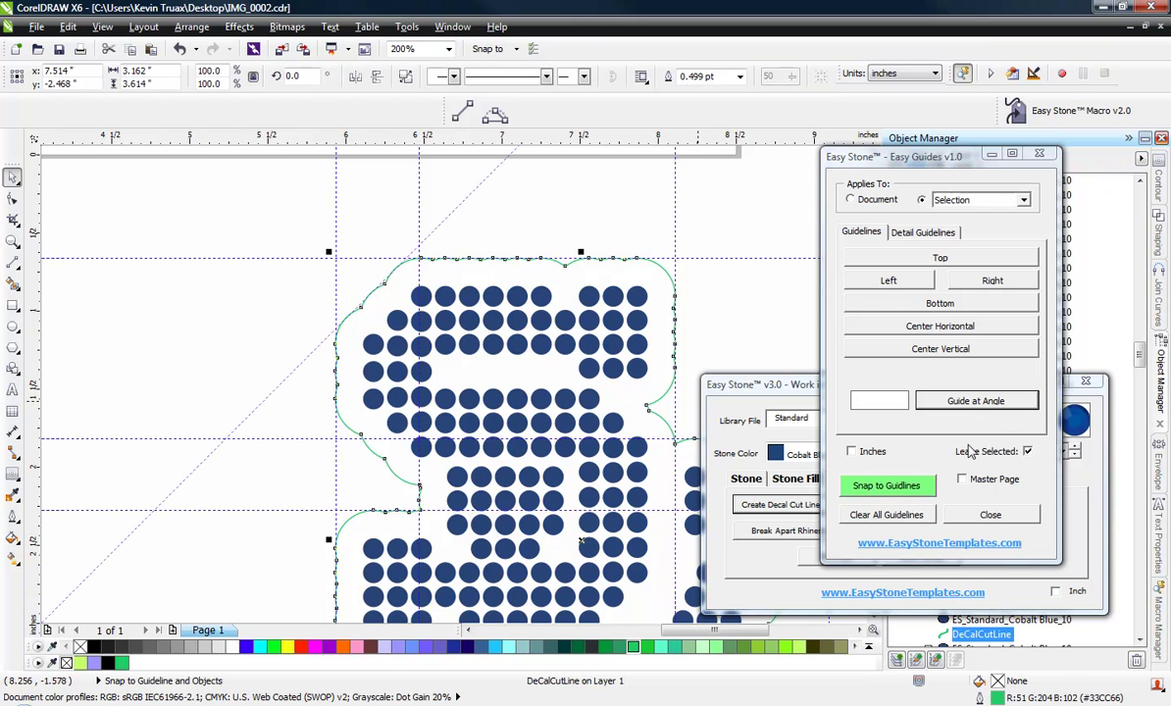
{"action": "left_click", "coordinate": [978, 408]}
{"action": "left_click", "coordinate": [345, 424]}
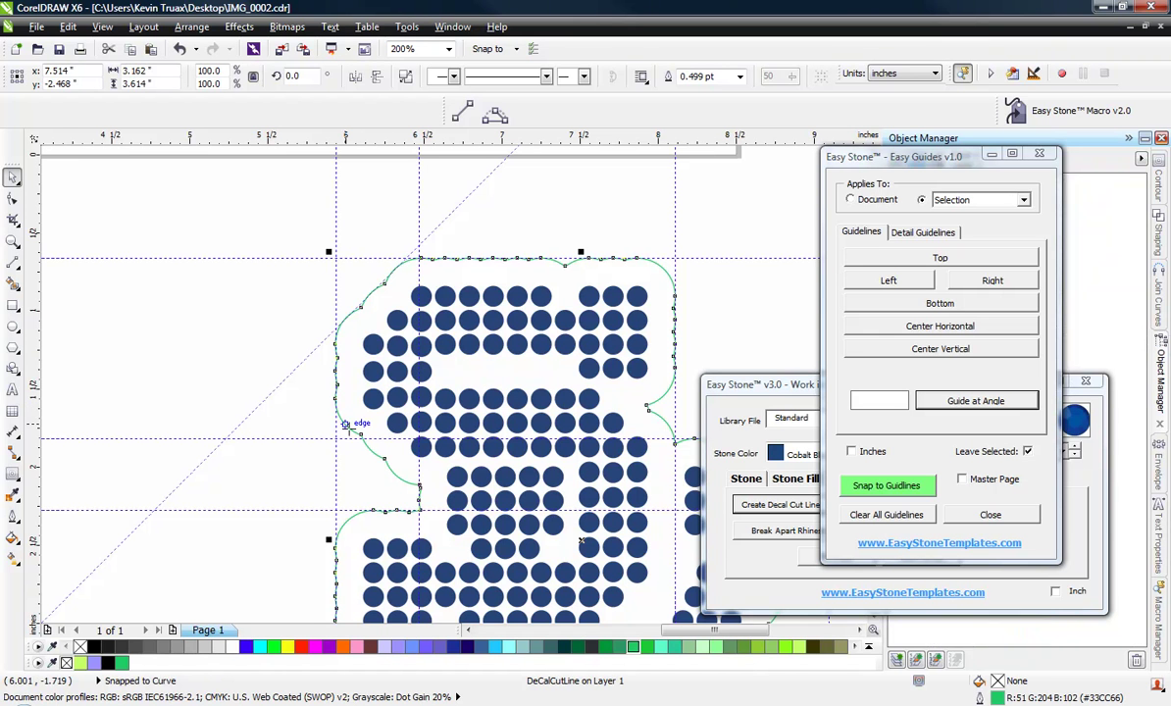
{"action": "left_click", "coordinate": [394, 474]}
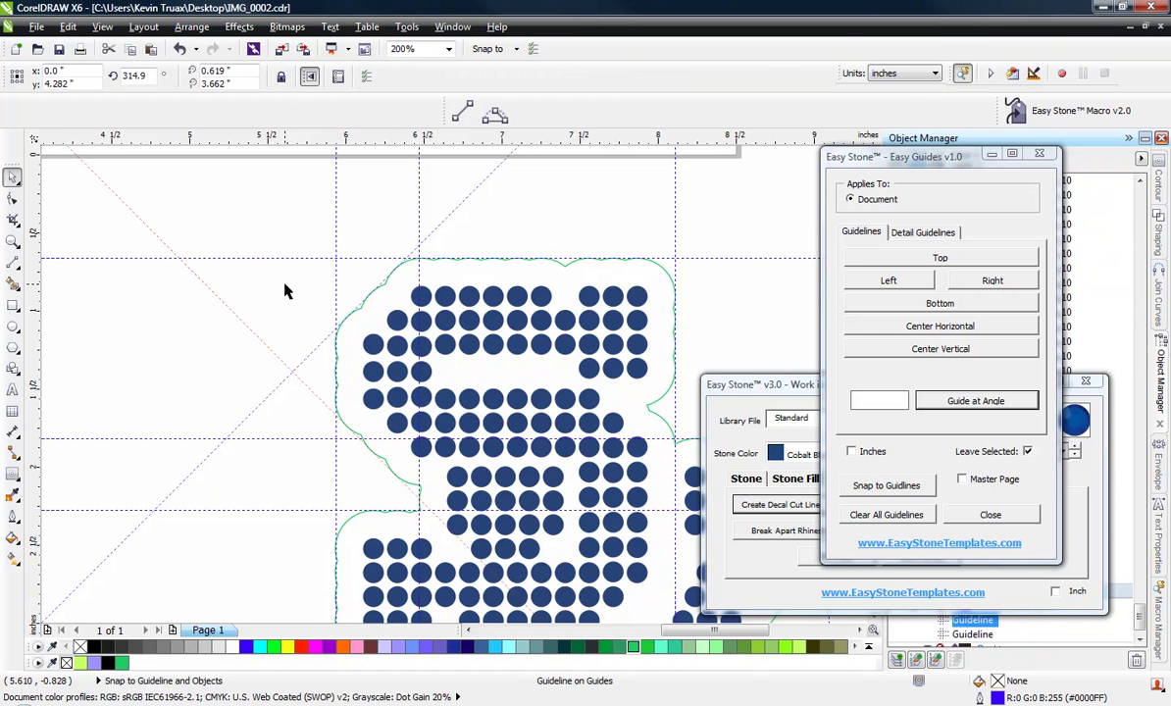
Place guidelines of about 296.8° and 63.2° along the V's two sides and a horizontal one under the S's lower-left block, about -3.22 inches.
{"action": "scroll", "coordinate": [285, 290], "scroll_direction": "down", "scroll_amount": 1}
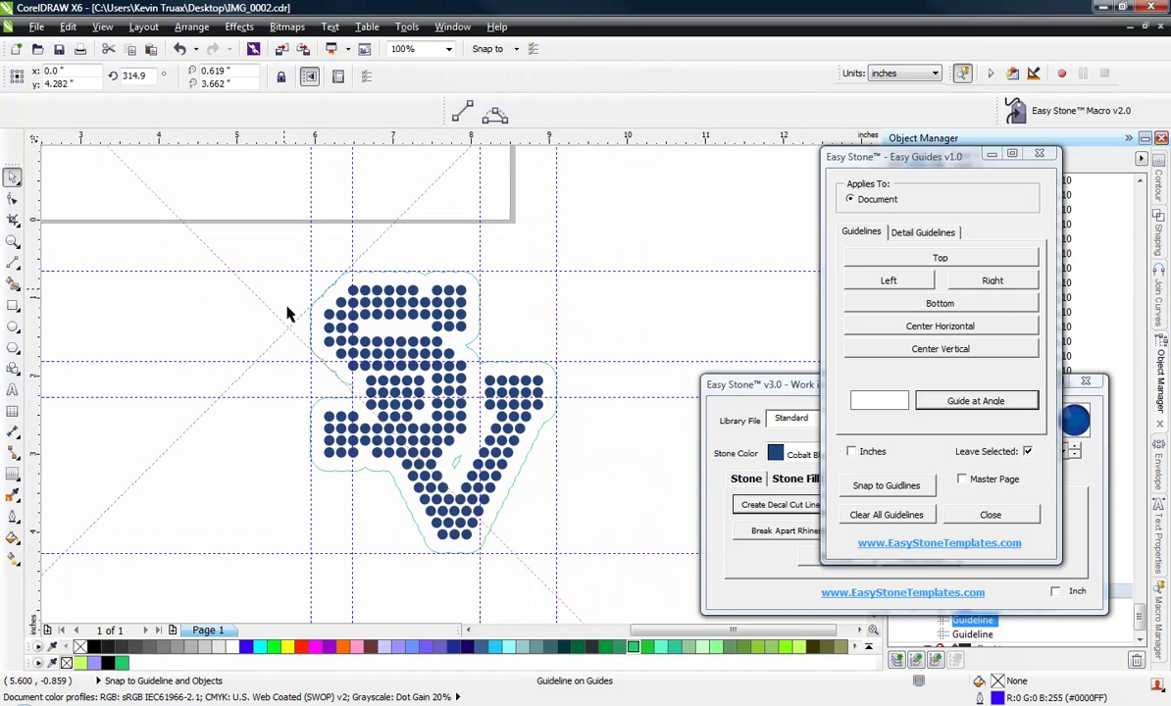
{"action": "scroll", "coordinate": [408, 564], "scroll_direction": "up", "scroll_amount": 1}
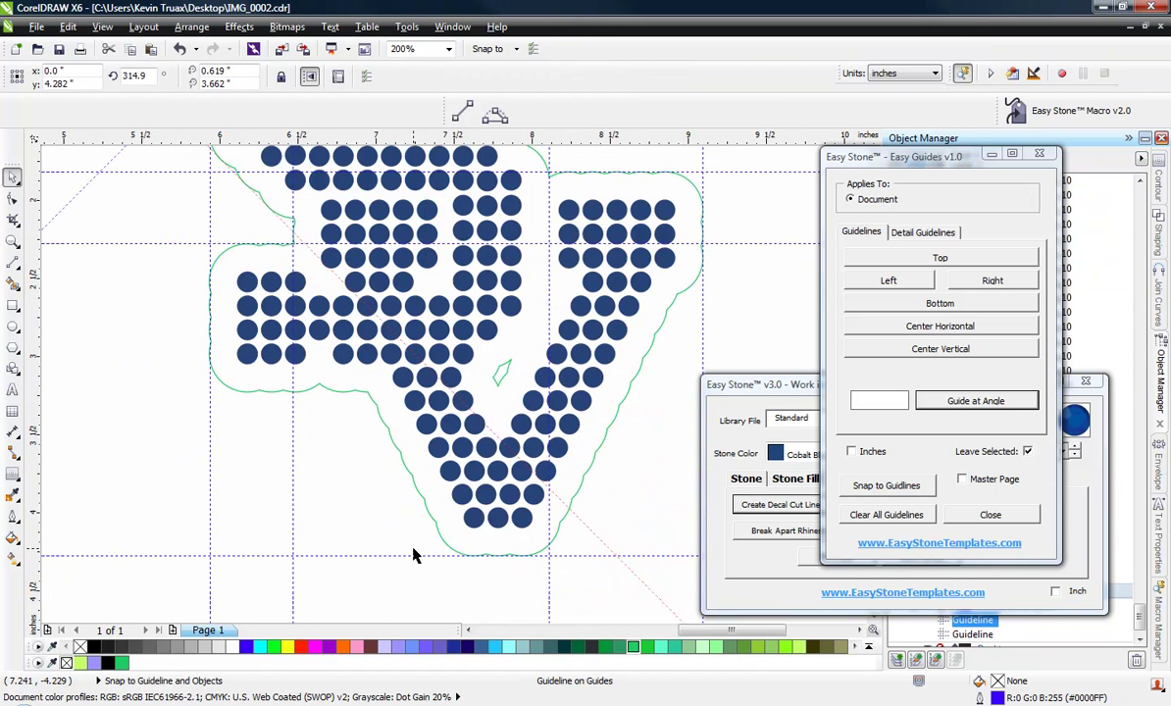
{"action": "left_click", "coordinate": [428, 484]}
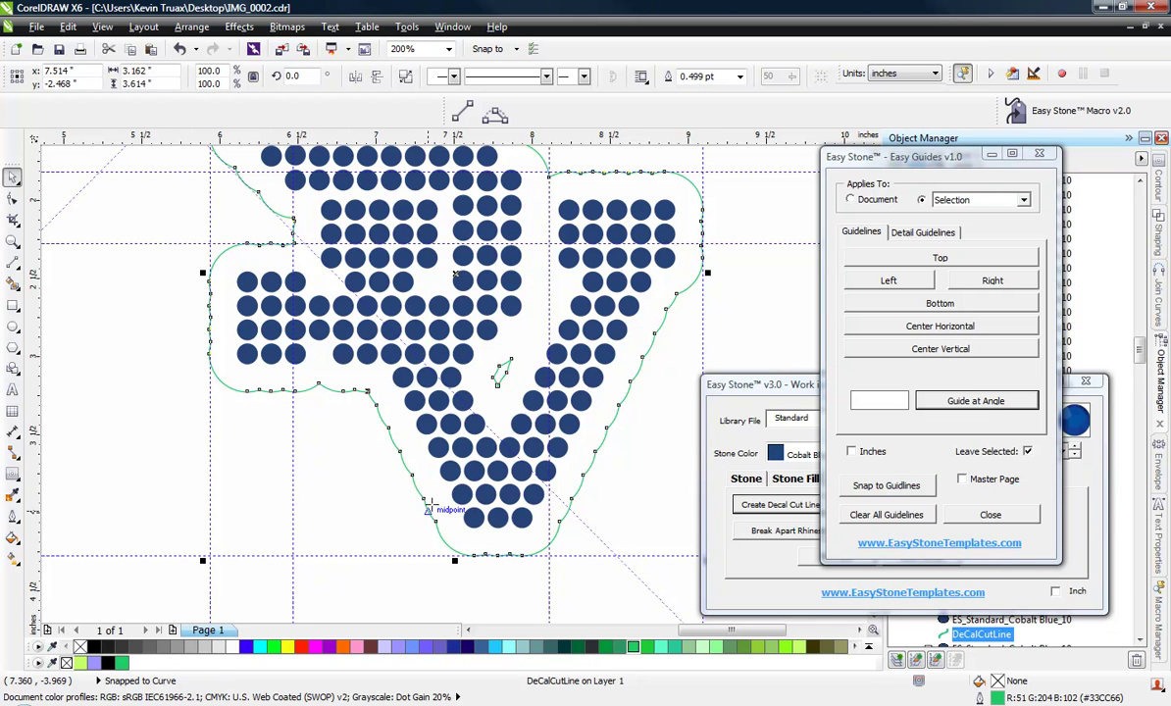
{"action": "left_click", "coordinate": [410, 476]}
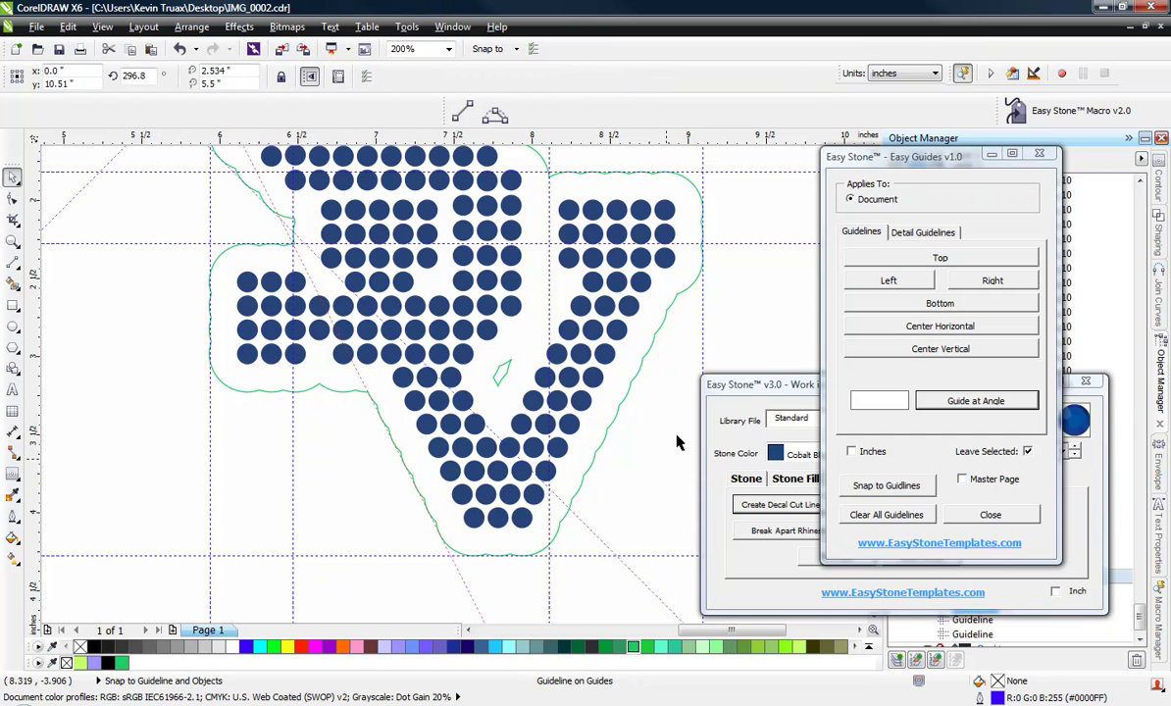
{"action": "left_click", "coordinate": [634, 356]}
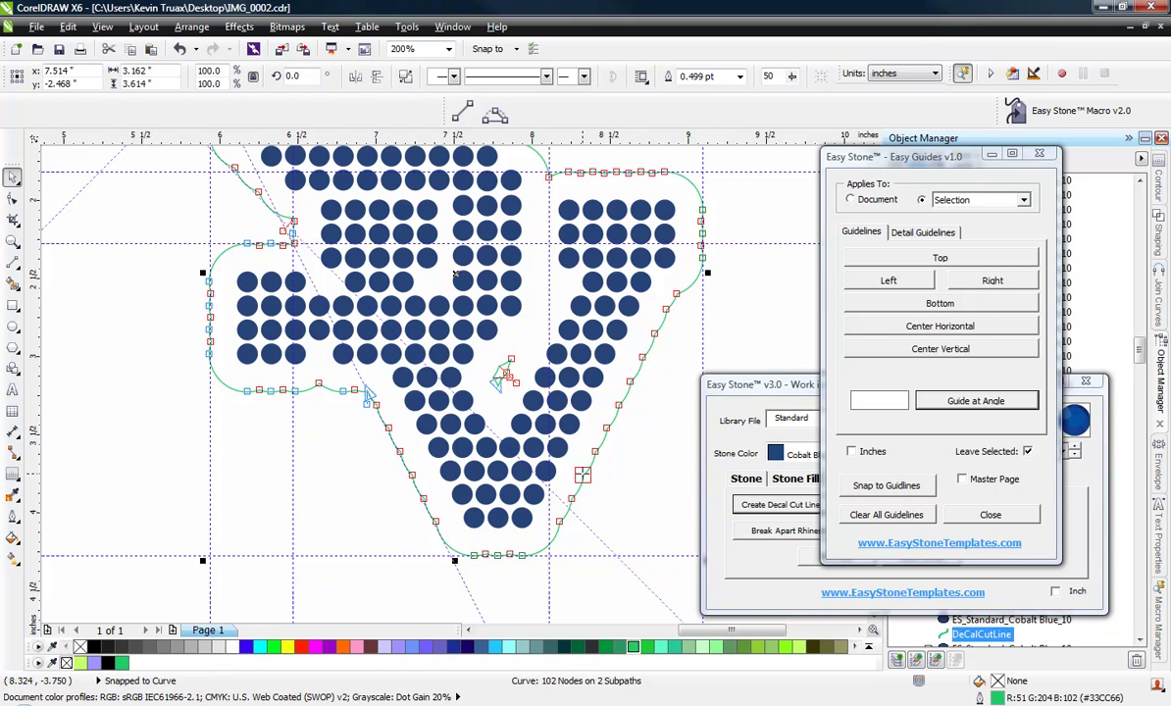
{"action": "left_click", "coordinate": [545, 478]}
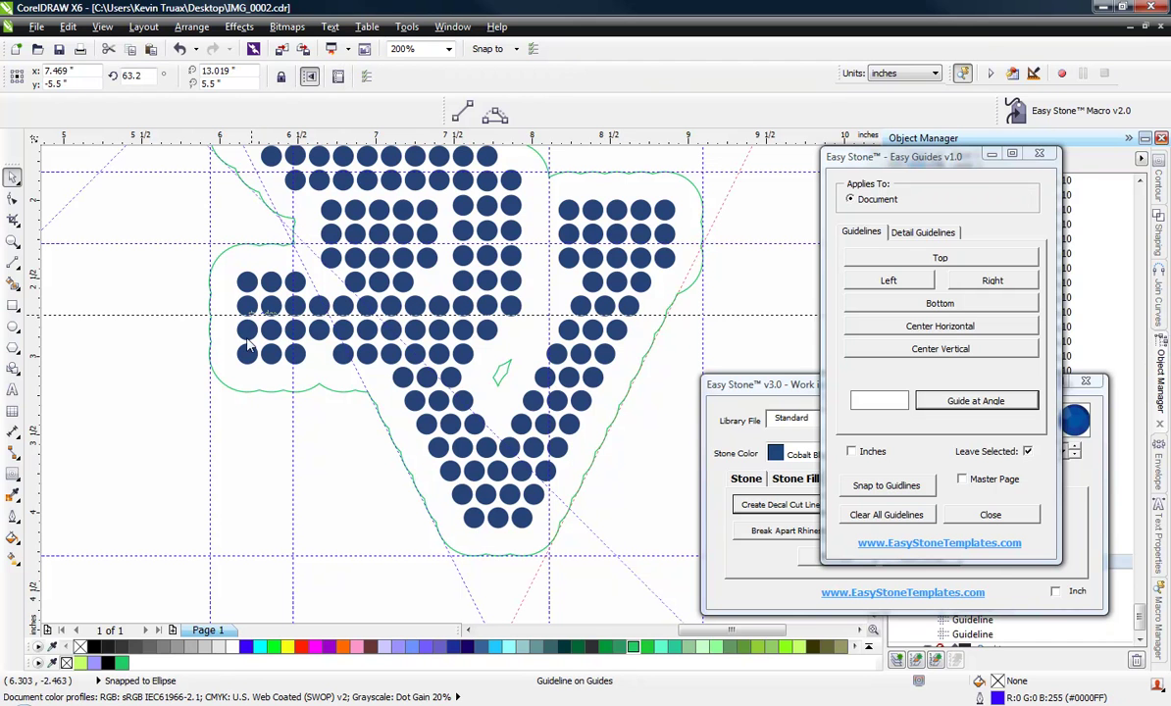
{"action": "left_click_drag", "start_coordinate": [280, 478], "coordinate": [281, 485]}
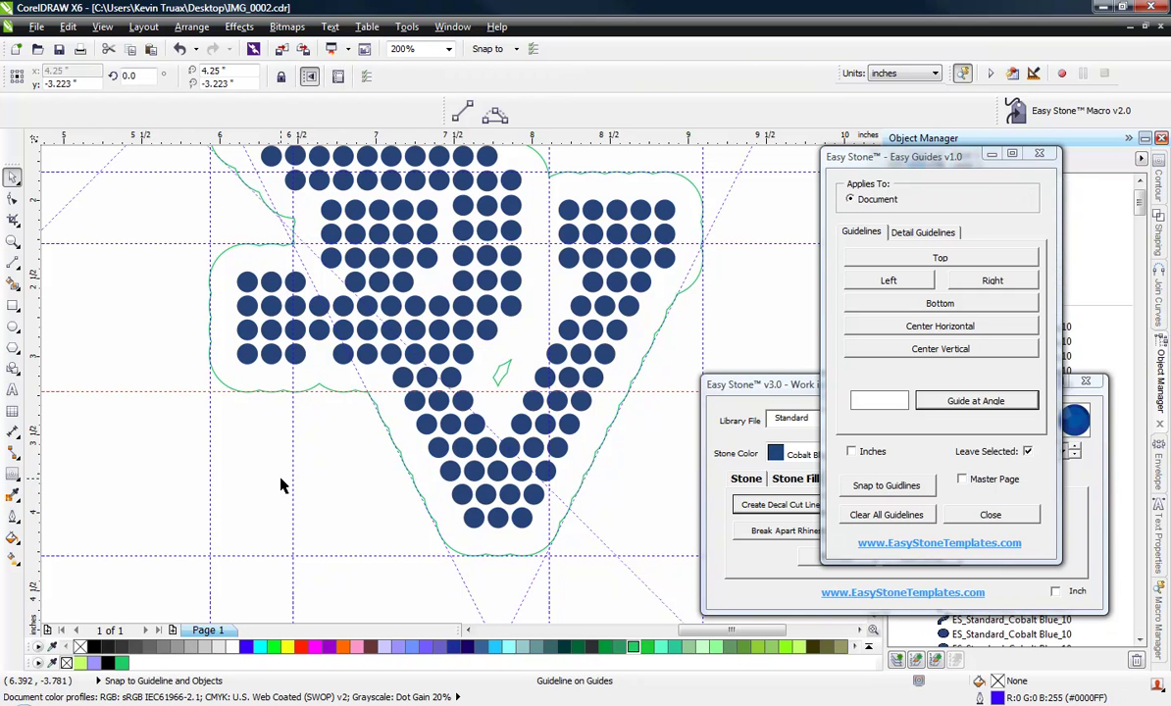
Turn on snapping to guidelines and delete the scalloped decal cut line, keeping the guidelines around the stones.
{"action": "left_click", "coordinate": [885, 484]}
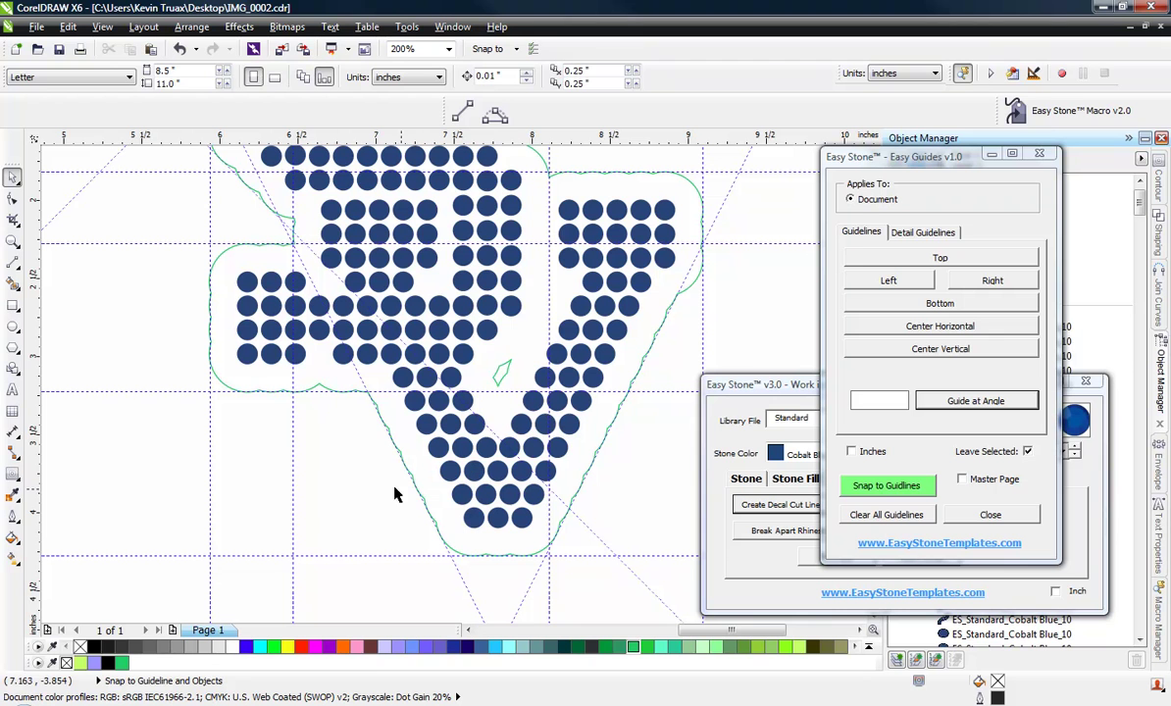
{"action": "left_click", "coordinate": [413, 446]}
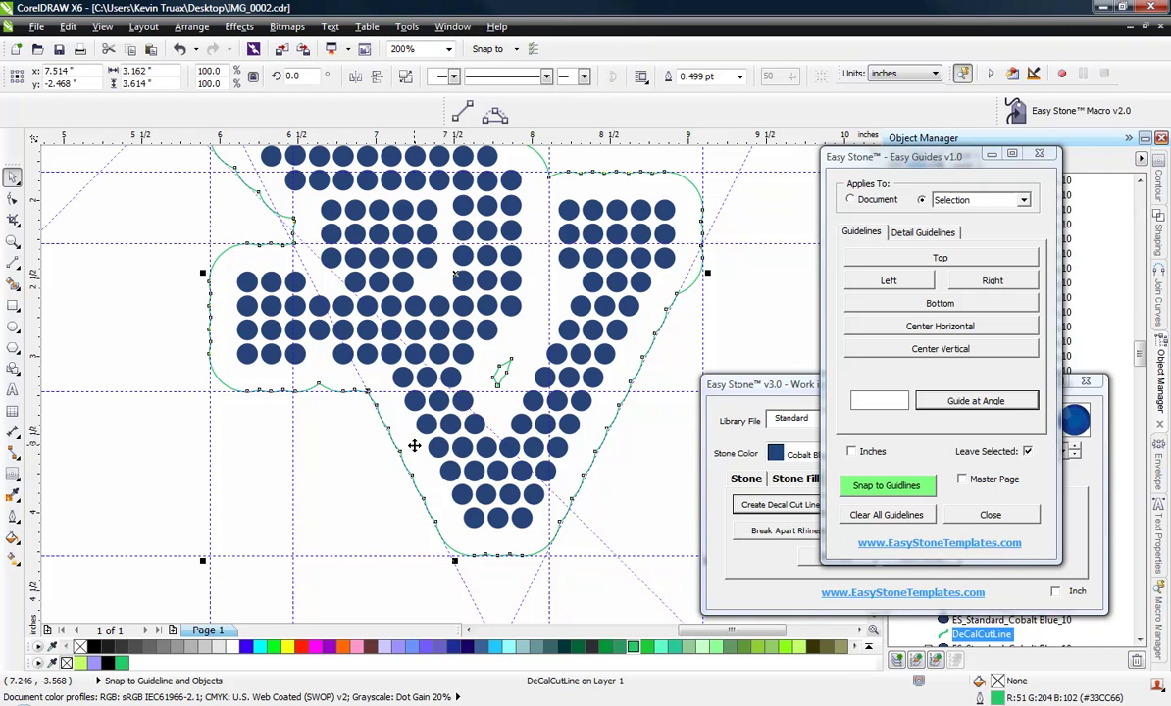
{"action": "key", "text": "Delete"}
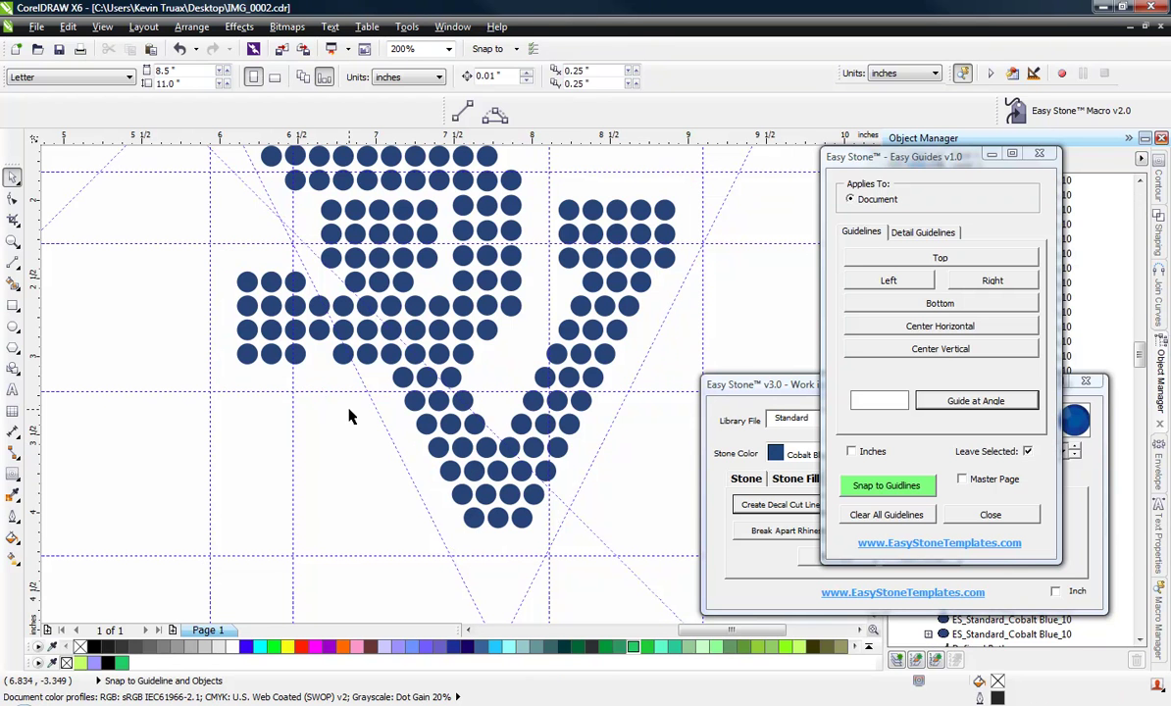
Draw a straight two-point line about 0.608 inches long under the V's tip, between the two angled guidelines.
{"action": "scroll", "coordinate": [348, 416], "scroll_direction": "down", "scroll_amount": 1}
{"action": "scroll", "coordinate": [401, 471], "scroll_direction": "up", "scroll_amount": 1}
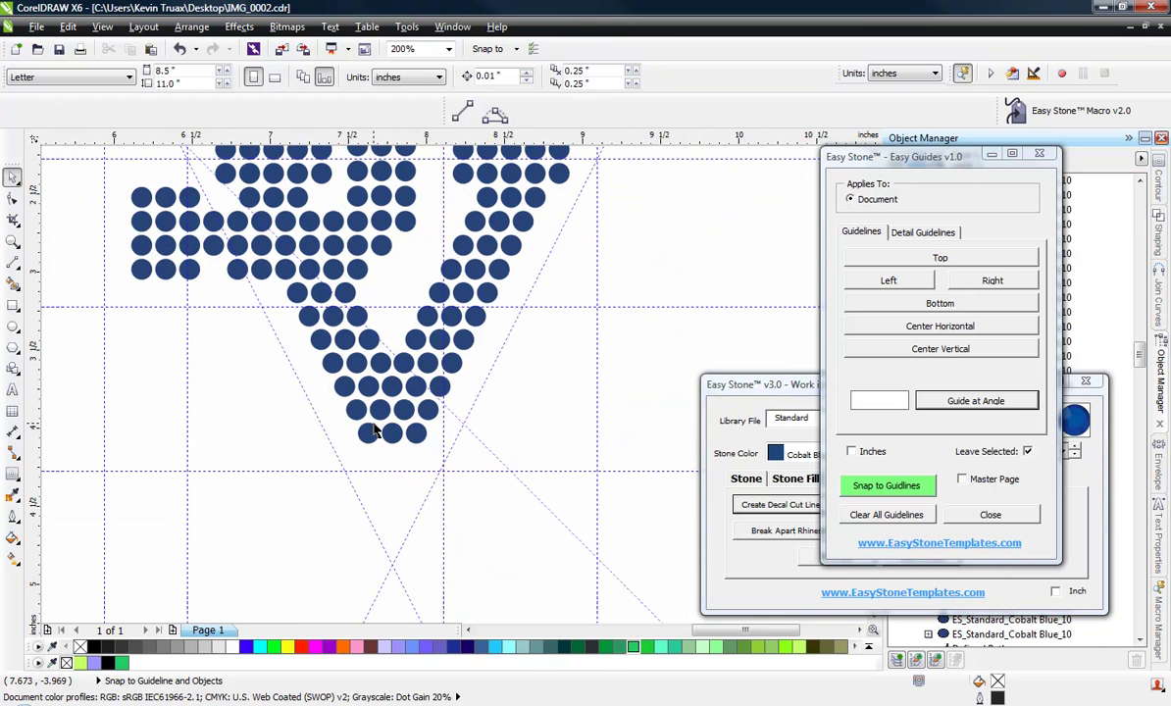
{"action": "left_click", "coordinate": [462, 111]}
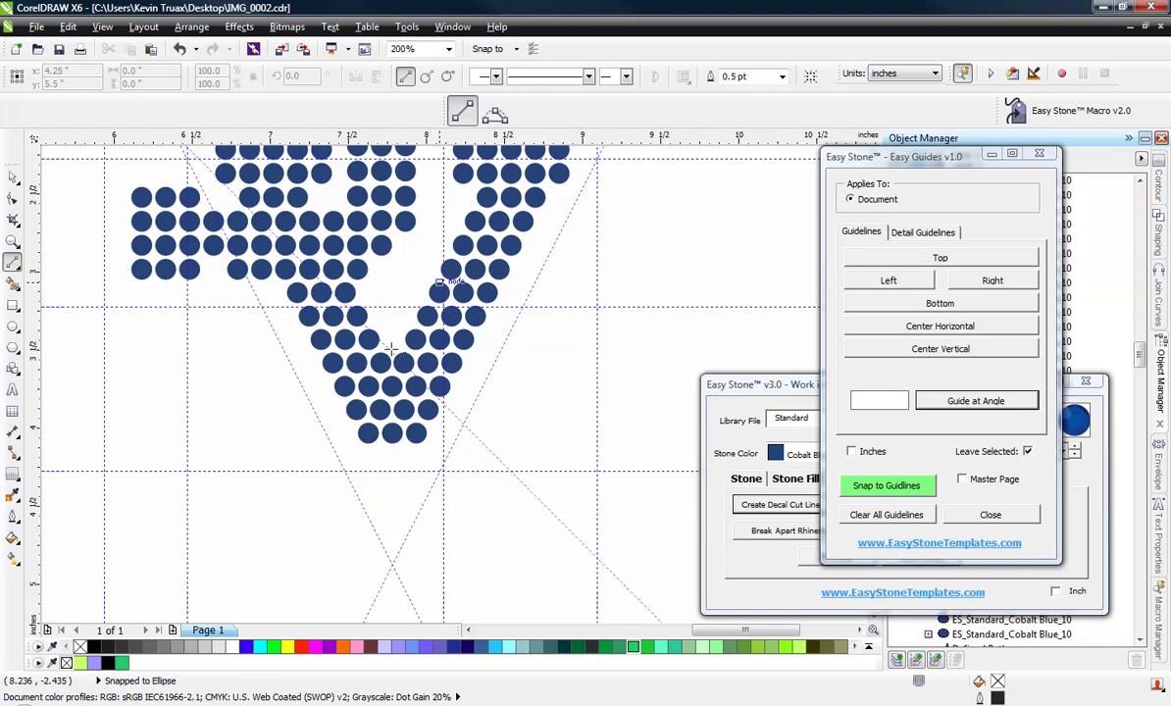
{"action": "scroll", "coordinate": [393, 487], "scroll_direction": "up", "scroll_amount": 1}
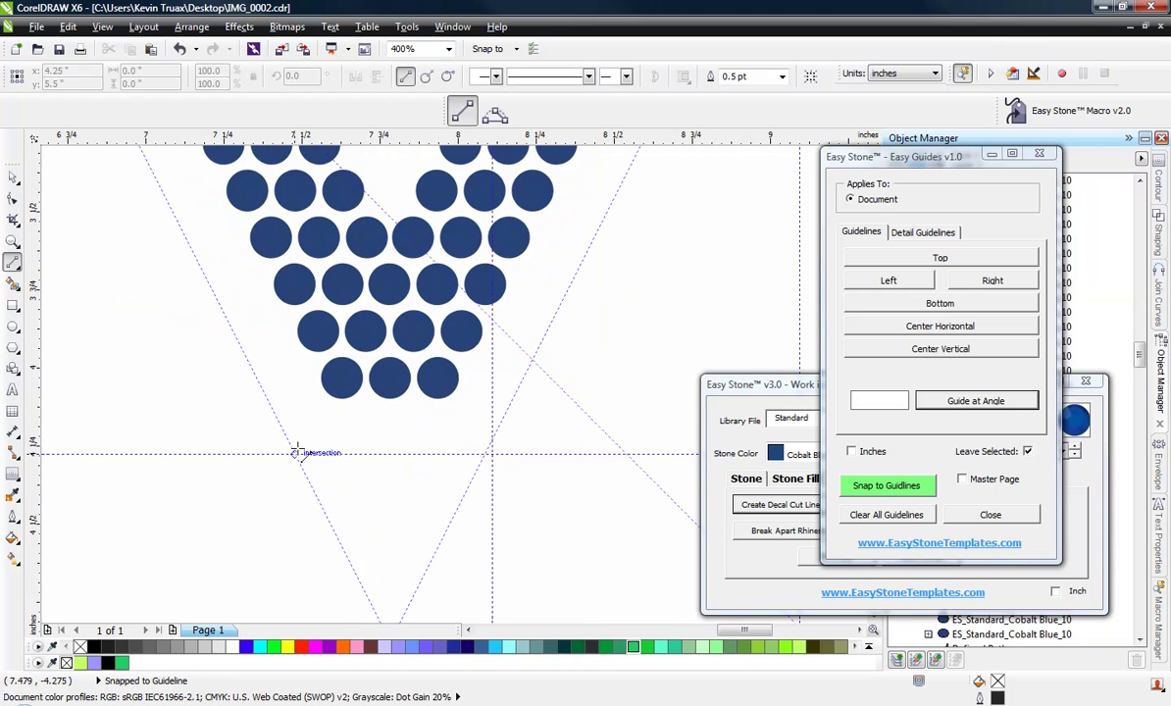
{"action": "left_click_drag", "start_coordinate": [300, 454], "coordinate": [484, 452]}
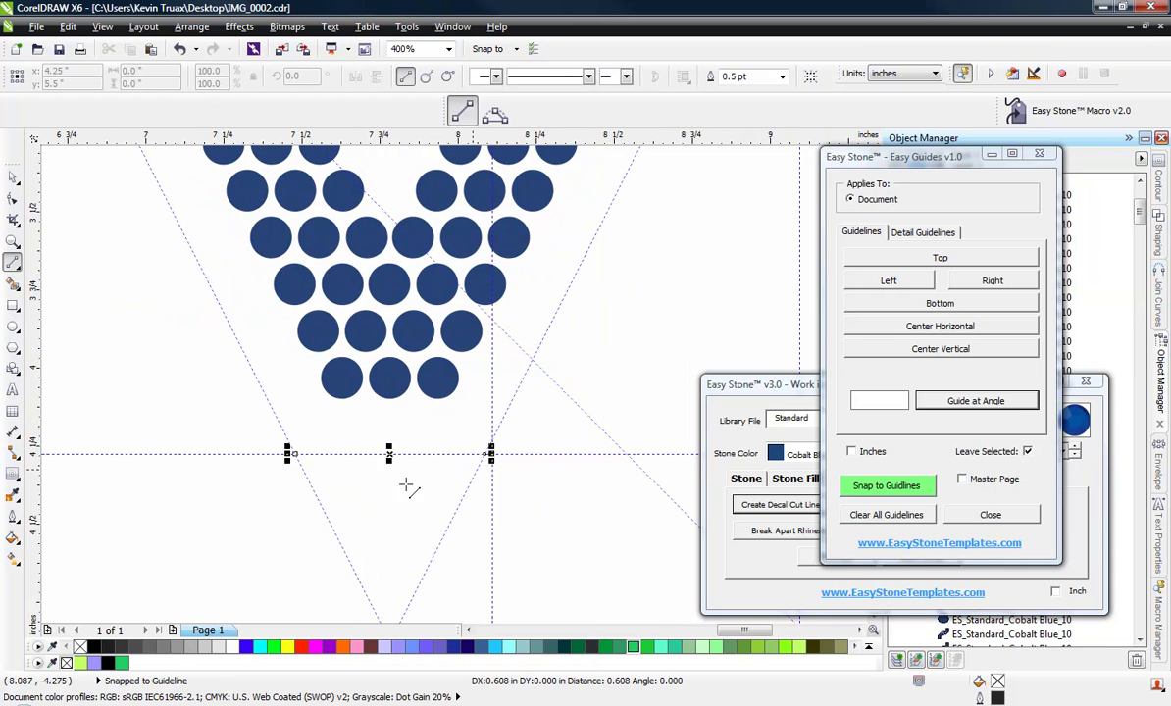
Continue the outline up the V's right diagonal guideline, ending with a short horizontal segment to the outer vertical guideline.
{"action": "scroll", "coordinate": [393, 481], "scroll_direction": "down", "scroll_amount": 1}
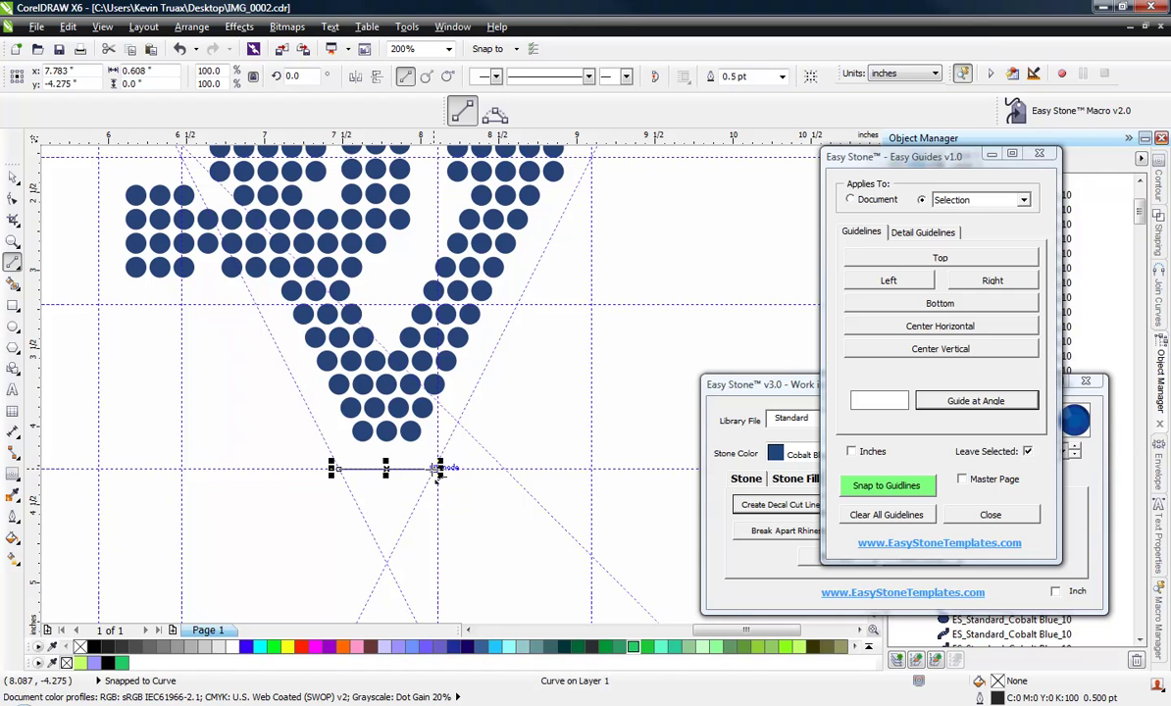
{"action": "left_click_drag", "start_coordinate": [439, 471], "coordinate": [575, 352]}
{"action": "scroll", "coordinate": [591, 340], "scroll_direction": "up", "scroll_amount": 1}
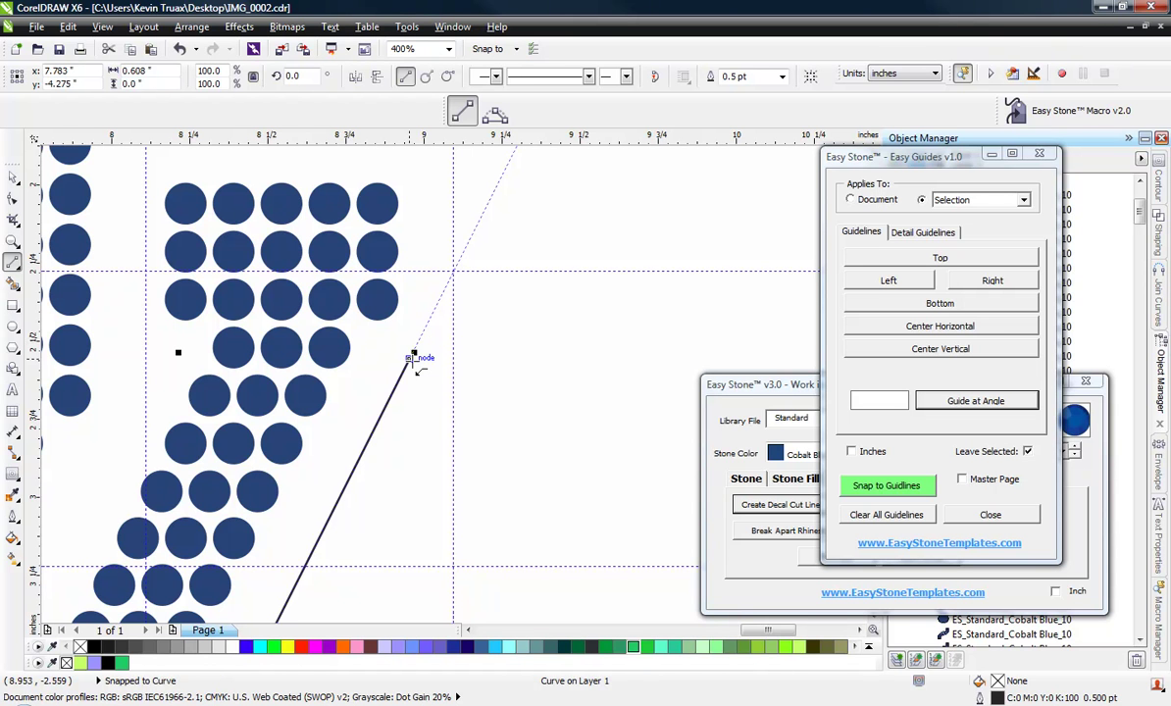
{"action": "left_click_drag", "start_coordinate": [412, 357], "coordinate": [453, 359]}
Extend the outline up the V's outer right side and back across its top to the vertical guideline beside the S.
{"action": "scroll", "coordinate": [465, 410], "scroll_direction": "down", "scroll_amount": 1}
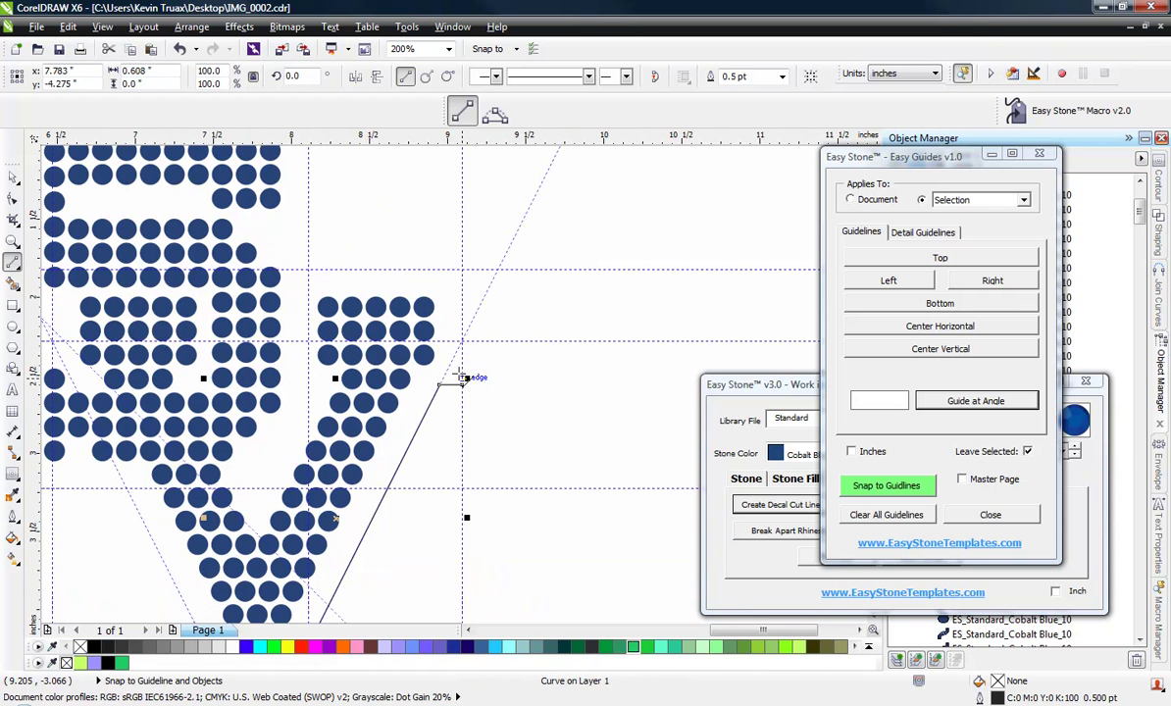
{"action": "left_click_drag", "start_coordinate": [462, 383], "coordinate": [308, 267]}
{"action": "scroll", "coordinate": [393, 324], "scroll_direction": "down", "scroll_amount": 3}
{"action": "scroll", "coordinate": [474, 324], "scroll_direction": "up", "scroll_amount": 2}
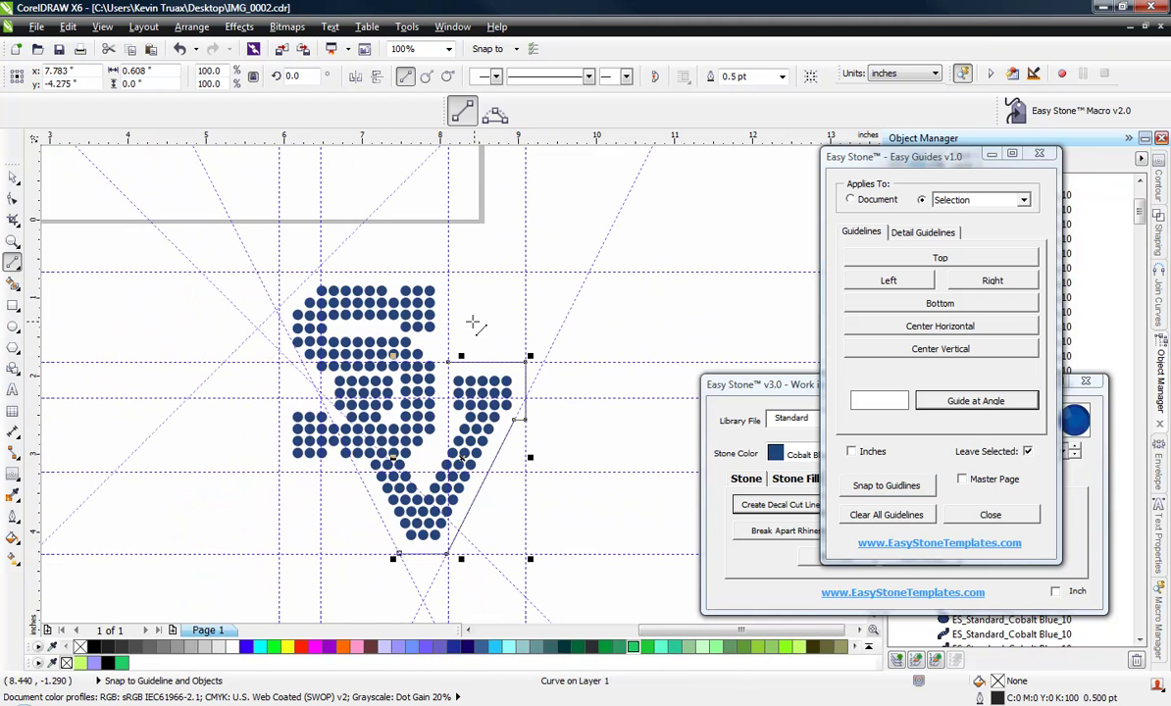
Extend the outline around the S's right, top and left sides, following the corner diagonals down to its left notch.
{"action": "scroll", "coordinate": [449, 361], "scroll_direction": "up", "scroll_amount": 1}
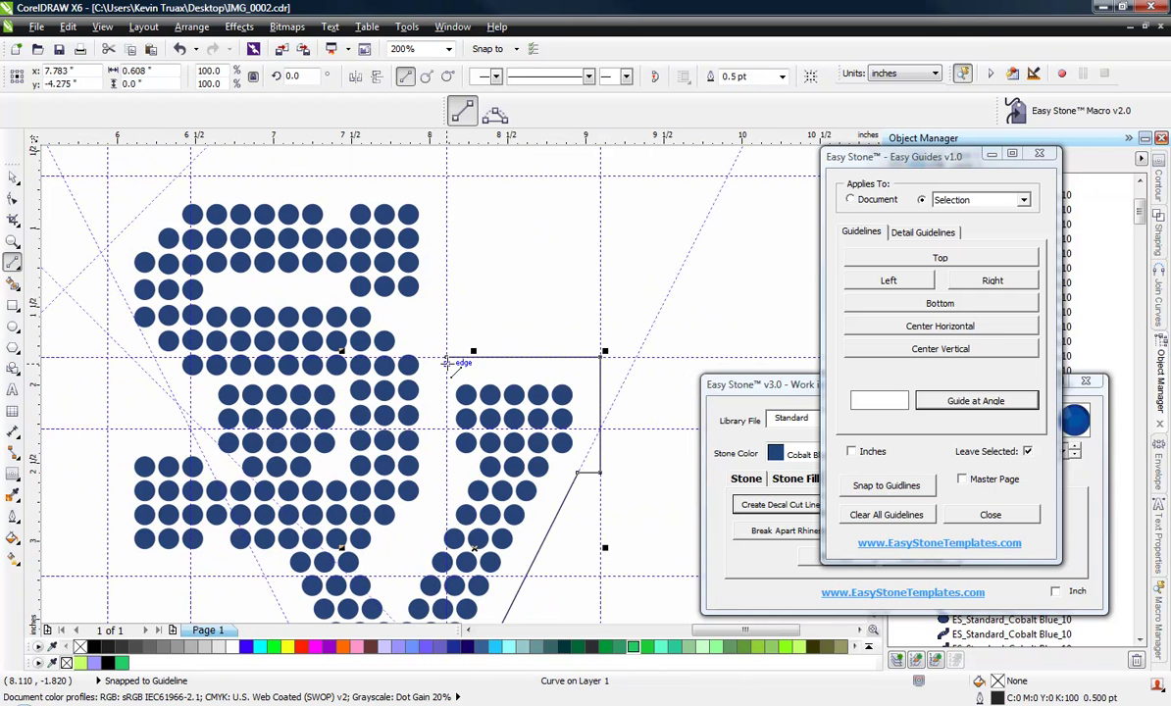
{"action": "left_click_drag", "start_coordinate": [446, 359], "coordinate": [190, 466]}
{"action": "scroll", "coordinate": [209, 170], "scroll_direction": "up", "scroll_amount": 1}
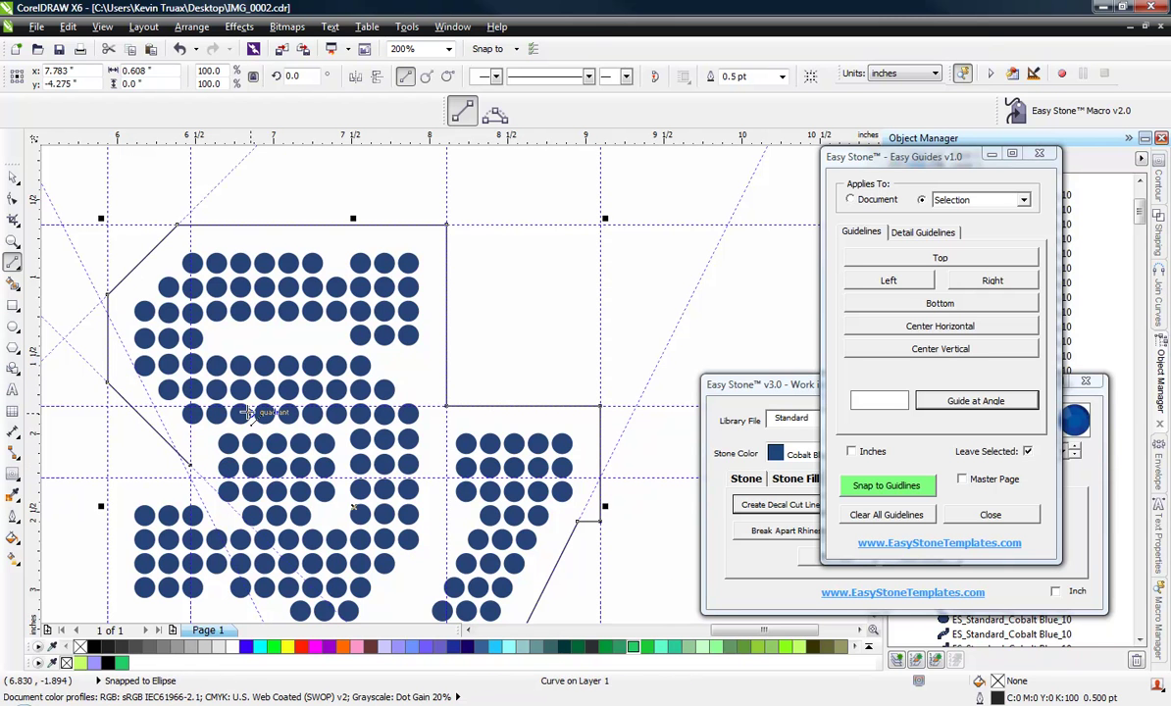
Close the outline from the S's left notch around its lower-left block and down the V's left diagonal to the base.
{"action": "scroll", "coordinate": [321, 383], "scroll_direction": "down", "scroll_amount": 2}
{"action": "scroll", "coordinate": [274, 404], "scroll_direction": "up", "scroll_amount": 2}
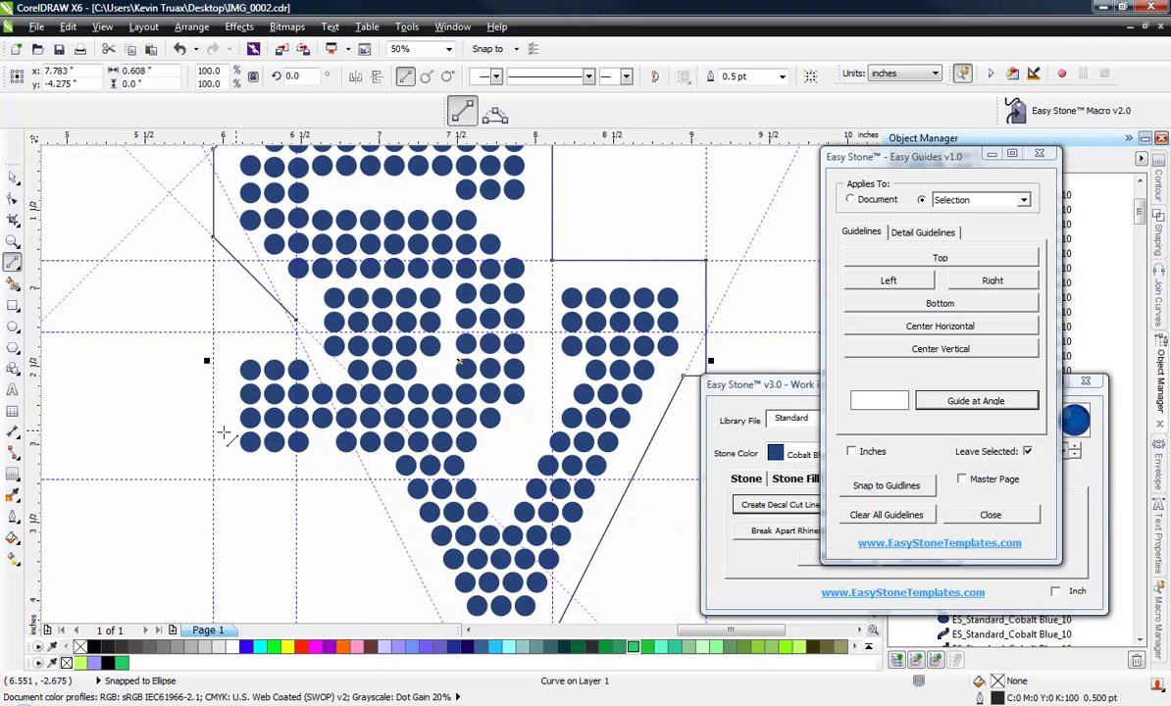
{"action": "scroll", "coordinate": [196, 354], "scroll_direction": "up", "scroll_amount": 1}
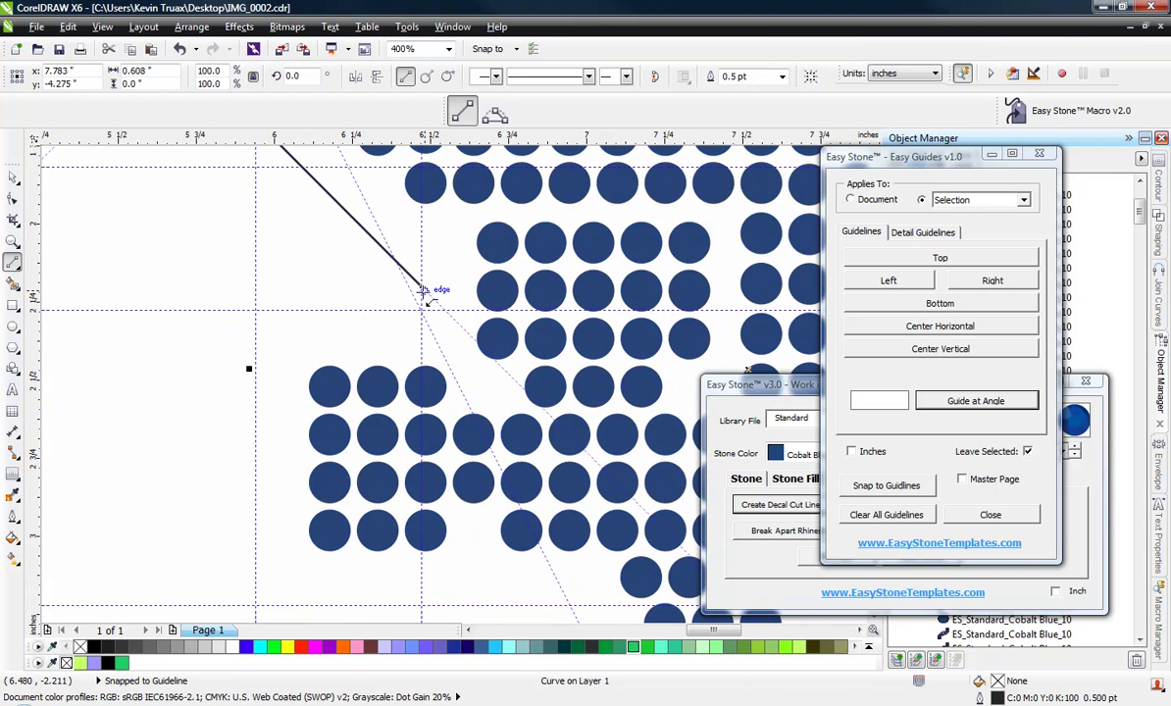
{"action": "mouse_move", "coordinate": [422, 286]}
{"action": "left_mouse_down"}
{"action": "mouse_move", "coordinate": [422, 310]}
{"action": "mouse_move", "coordinate": [251, 308]}
{"action": "mouse_move", "coordinate": [256, 421]}
{"action": "mouse_move", "coordinate": [416, 423]}
{"action": "mouse_move", "coordinate": [502, 589]}
{"action": "left_mouse_up"}
{"action": "scroll", "coordinate": [262, 242], "scroll_direction": "down", "scroll_amount": 1}
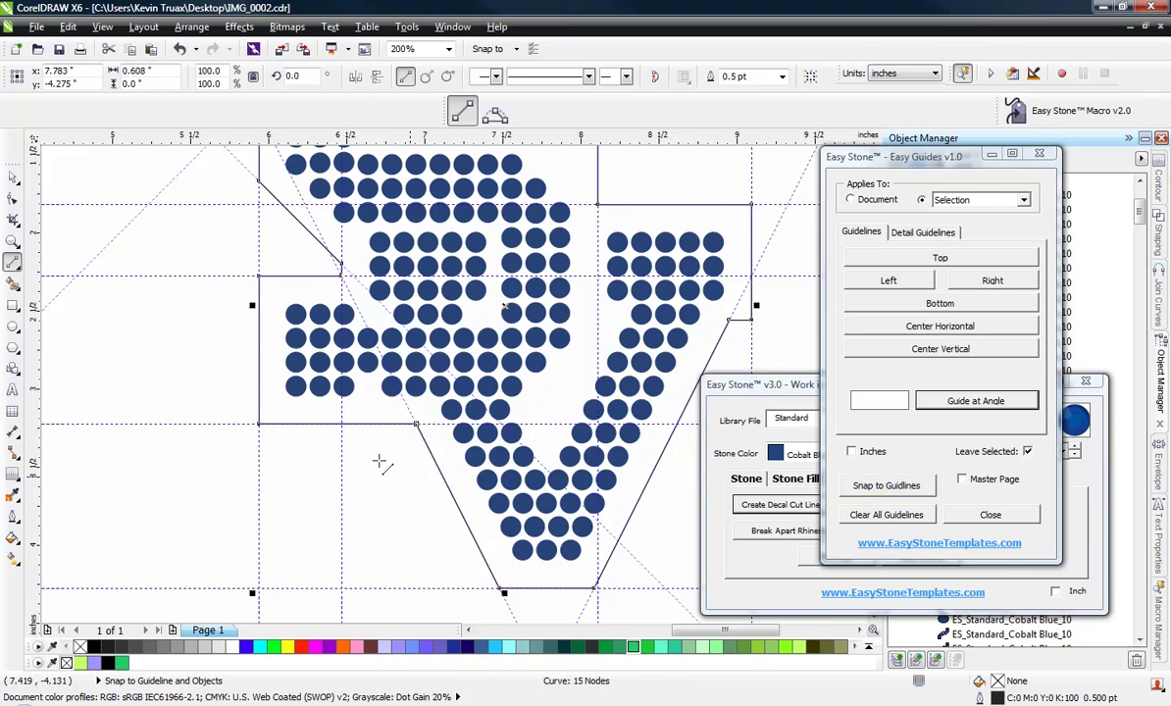
Clear all guidelines from the document with Easy Guides, leaving the stones and the drawn outline.
{"action": "scroll", "coordinate": [379, 463], "scroll_direction": "down", "scroll_amount": 2}
{"action": "left_click", "coordinate": [860, 515]}
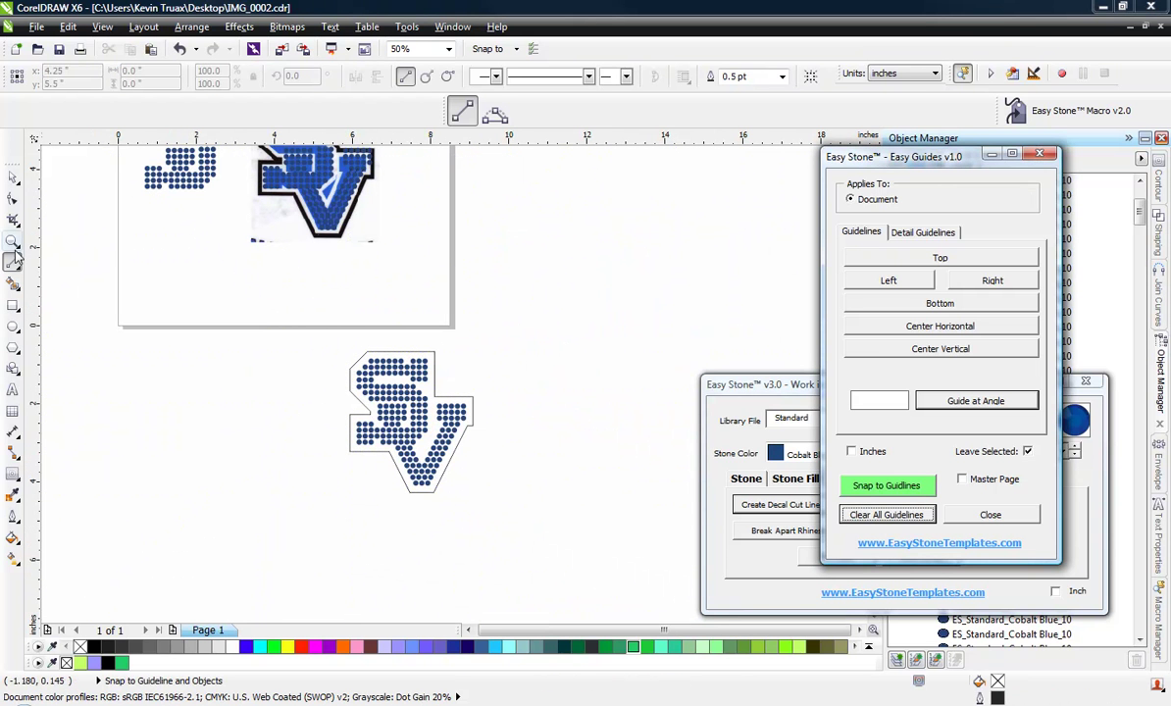
{"action": "left_click", "coordinate": [12, 177]}
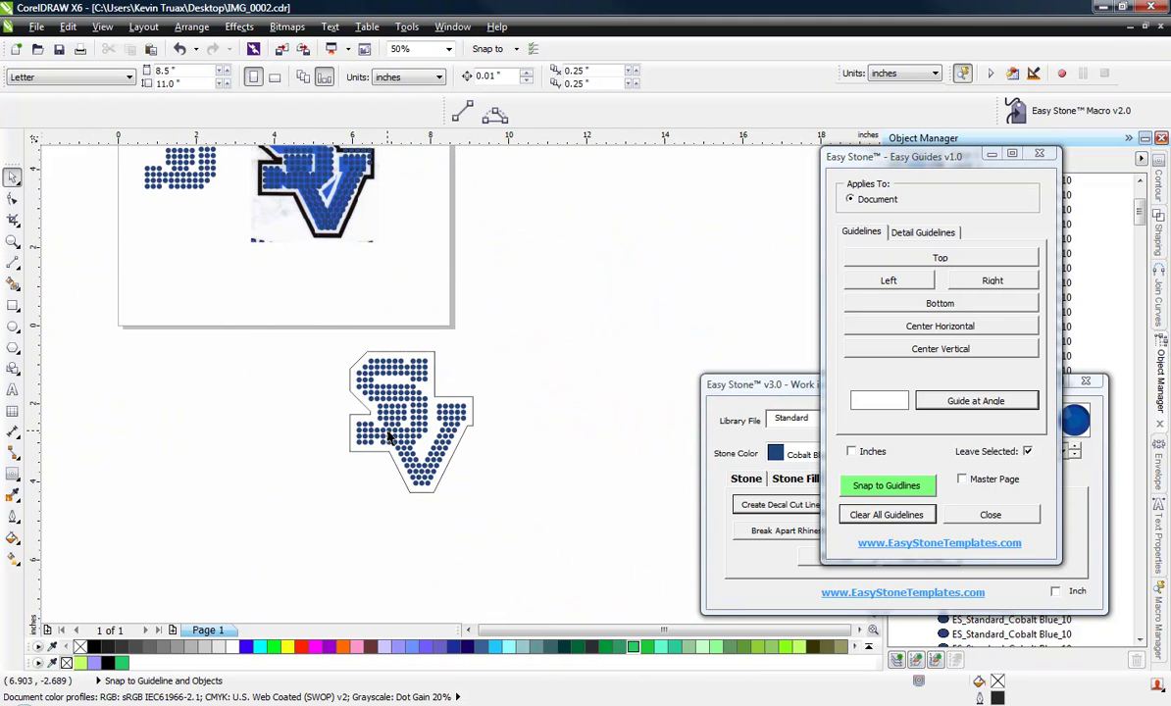
Select all nodes of the straight-edged outline and split it into separate segments with Break at Nodes.
{"action": "scroll", "coordinate": [389, 439], "scroll_direction": "up", "scroll_amount": 2}
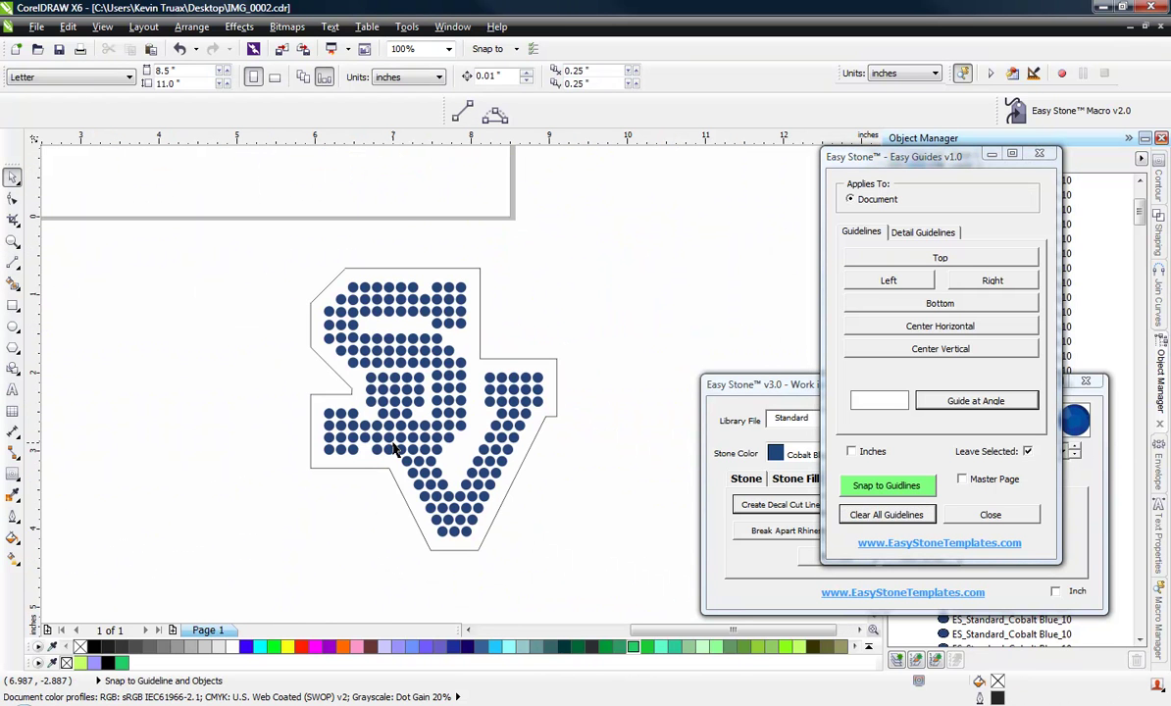
{"action": "double_click", "coordinate": [388, 471]}
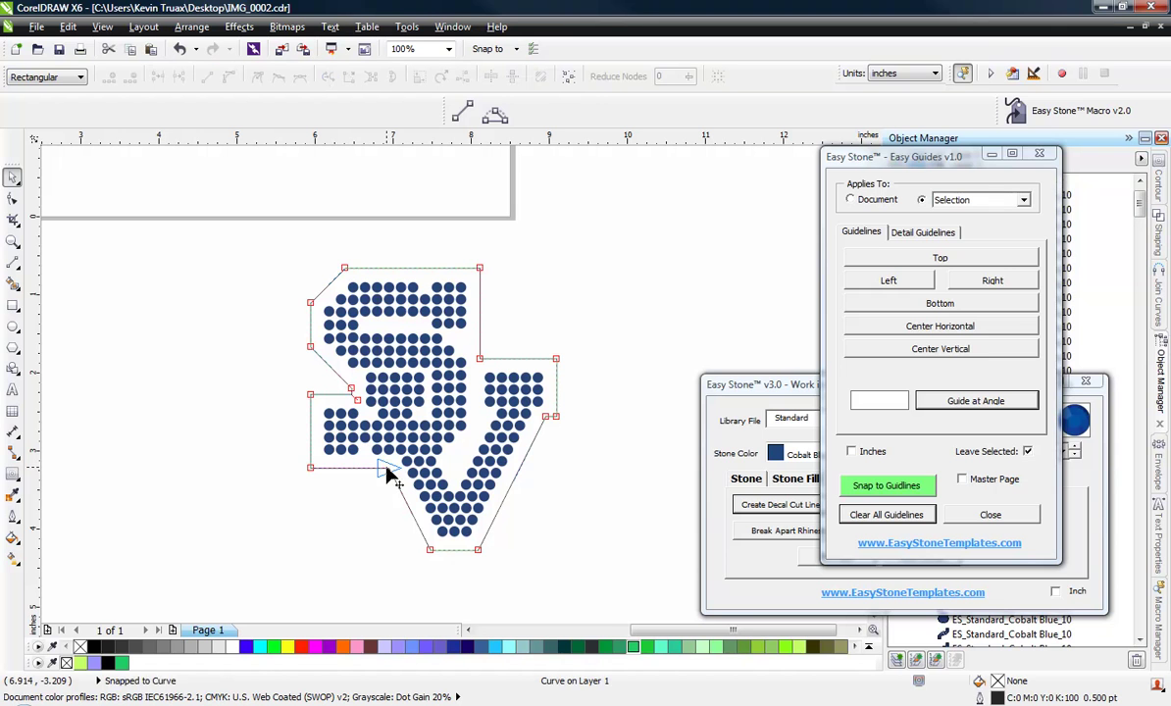
{"action": "left_click_drag", "start_coordinate": [212, 240], "coordinate": [575, 555]}
{"action": "left_click", "coordinate": [802, 385]}
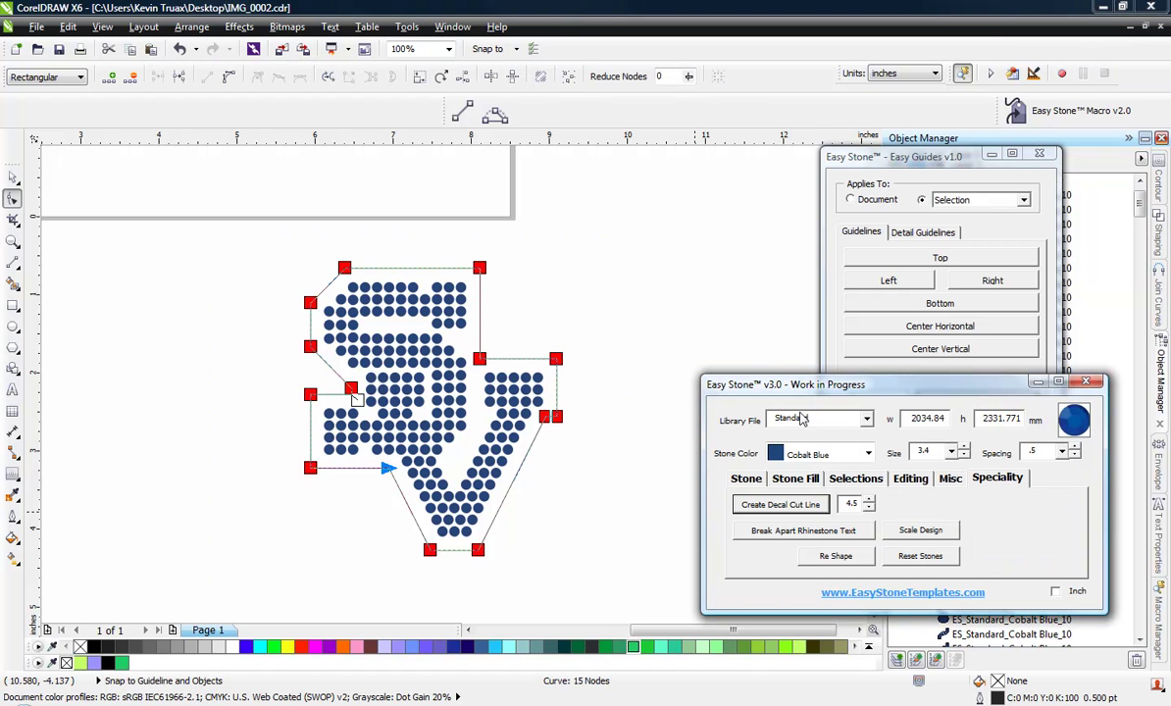
{"action": "left_click", "coordinate": [904, 479]}
{"action": "left_click", "coordinate": [837, 504]}
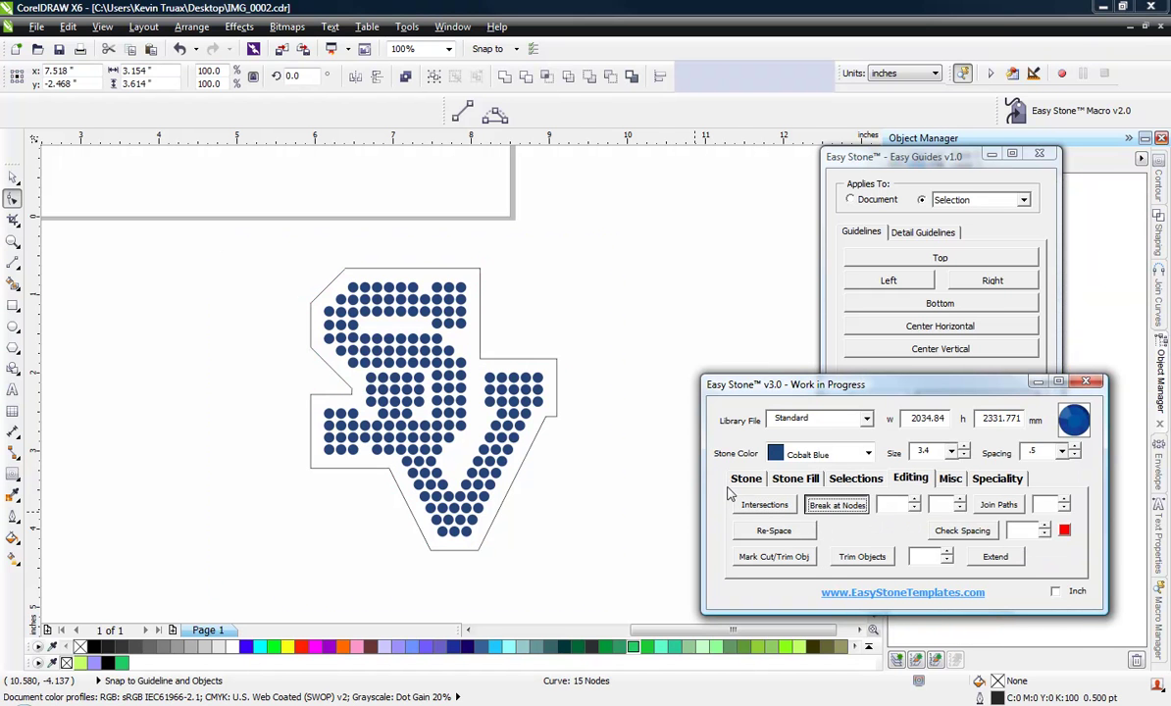
Add Crystal stones along all the outline segments and delete the stone paths from the whole design.
{"action": "left_click", "coordinate": [744, 479]}
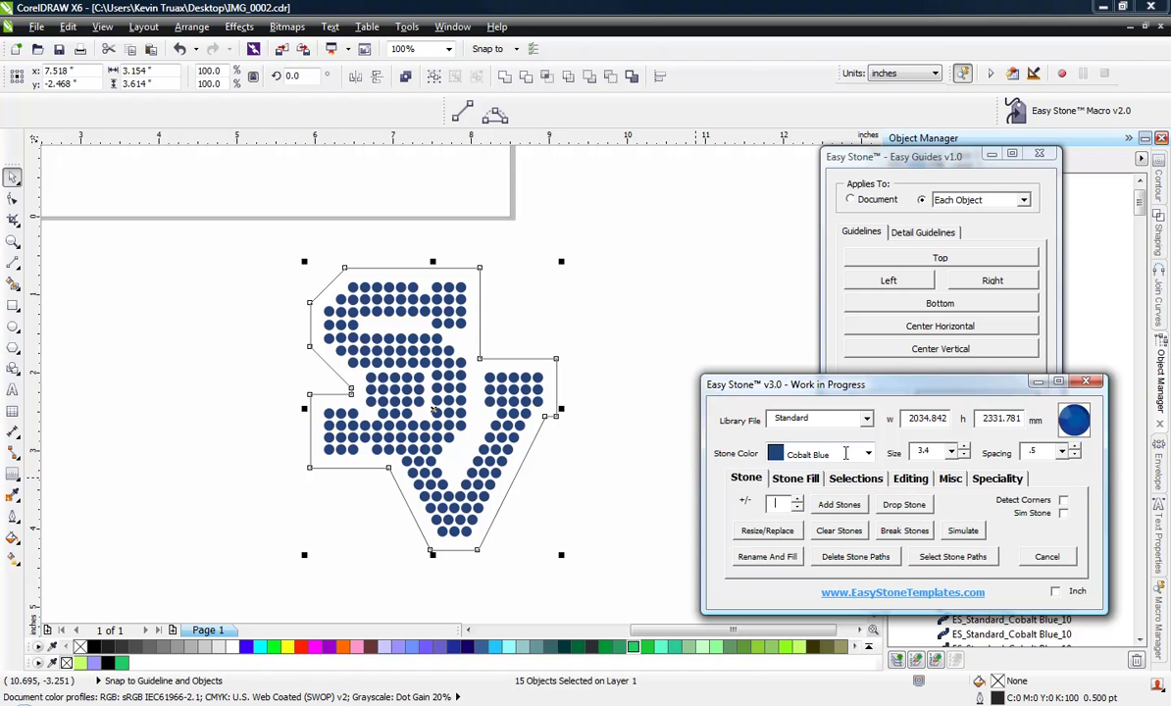
{"action": "left_click", "coordinate": [868, 453]}
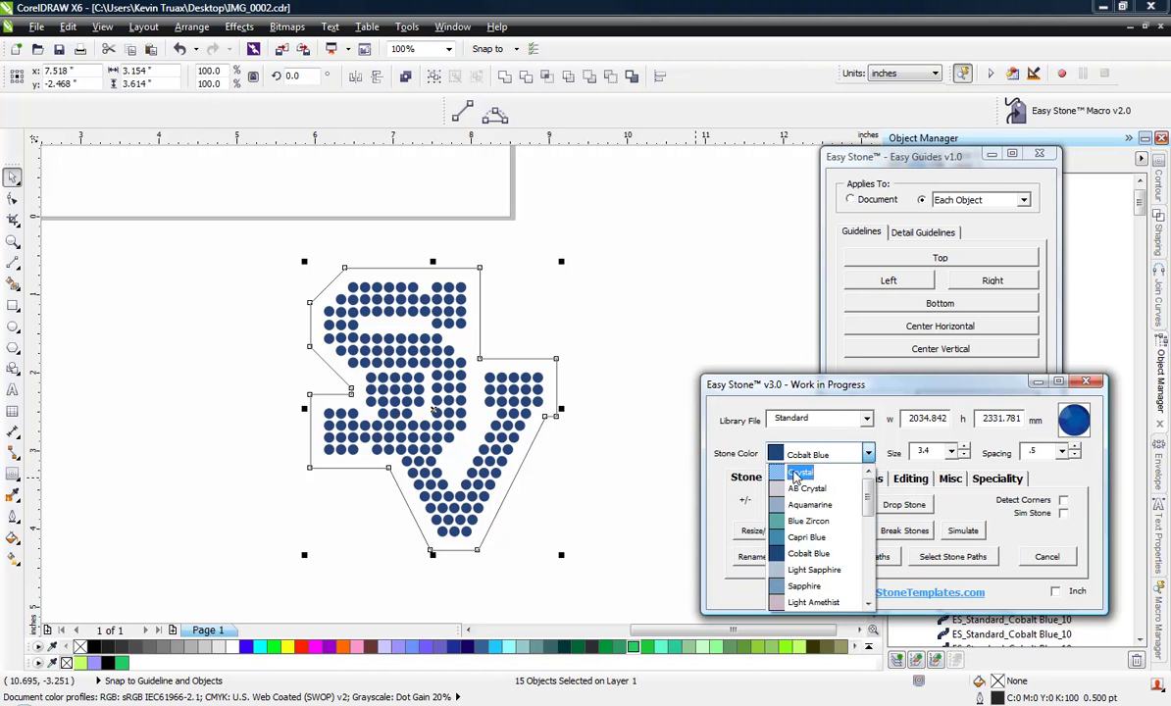
{"action": "left_click", "coordinate": [792, 474]}
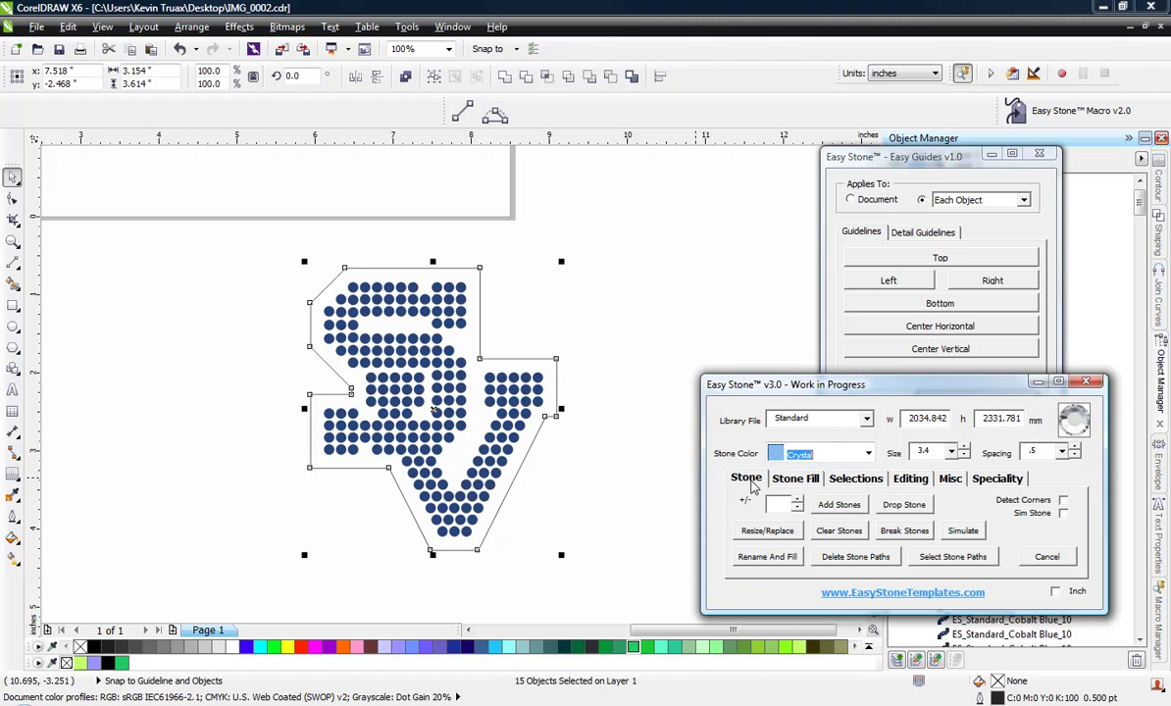
{"action": "left_click", "coordinate": [859, 504]}
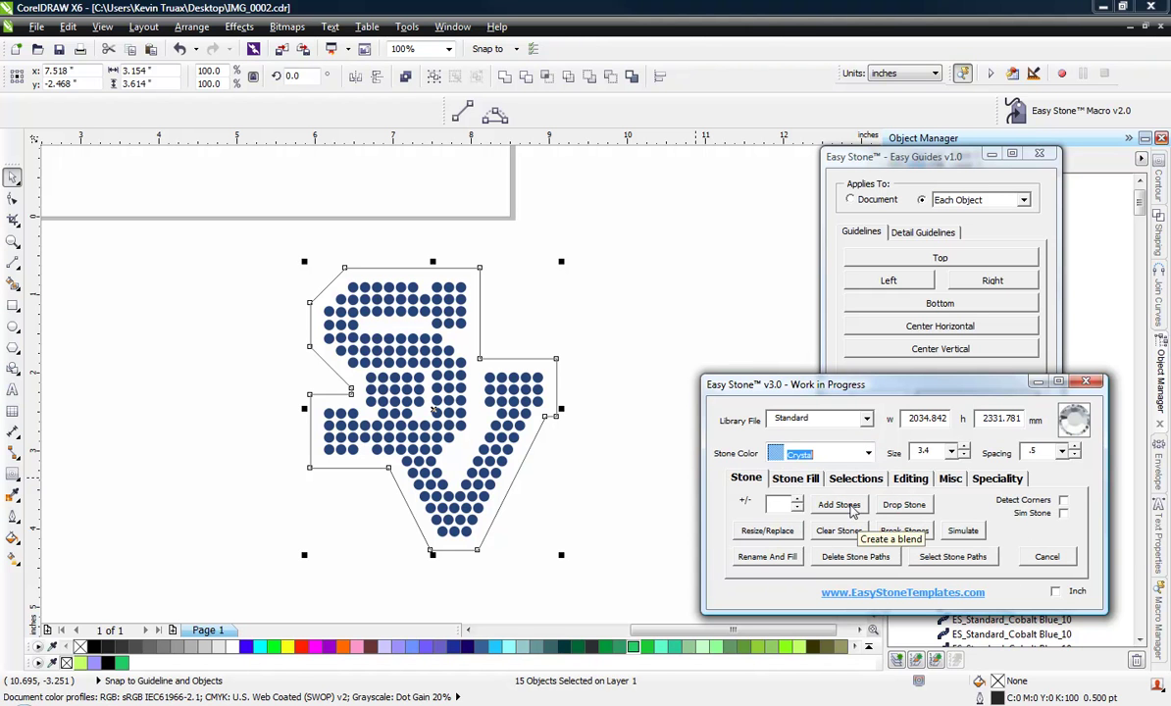
{"action": "left_click", "coordinate": [605, 539]}
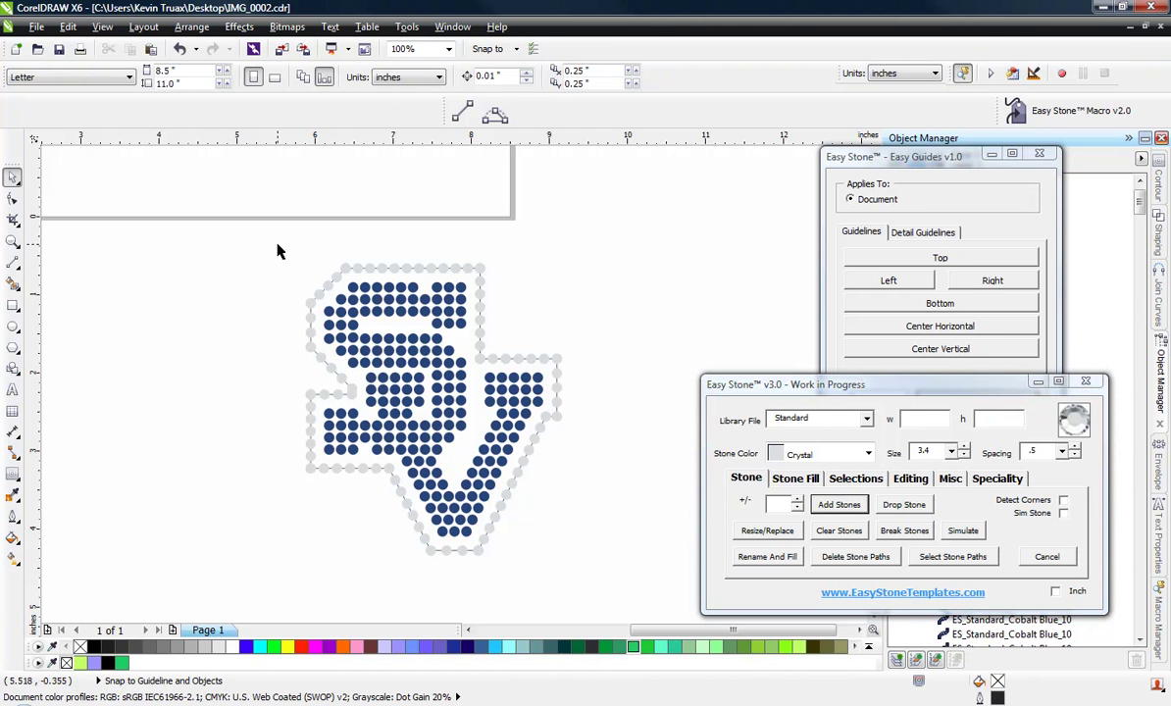
{"action": "left_click_drag", "start_coordinate": [278, 252], "coordinate": [613, 569]}
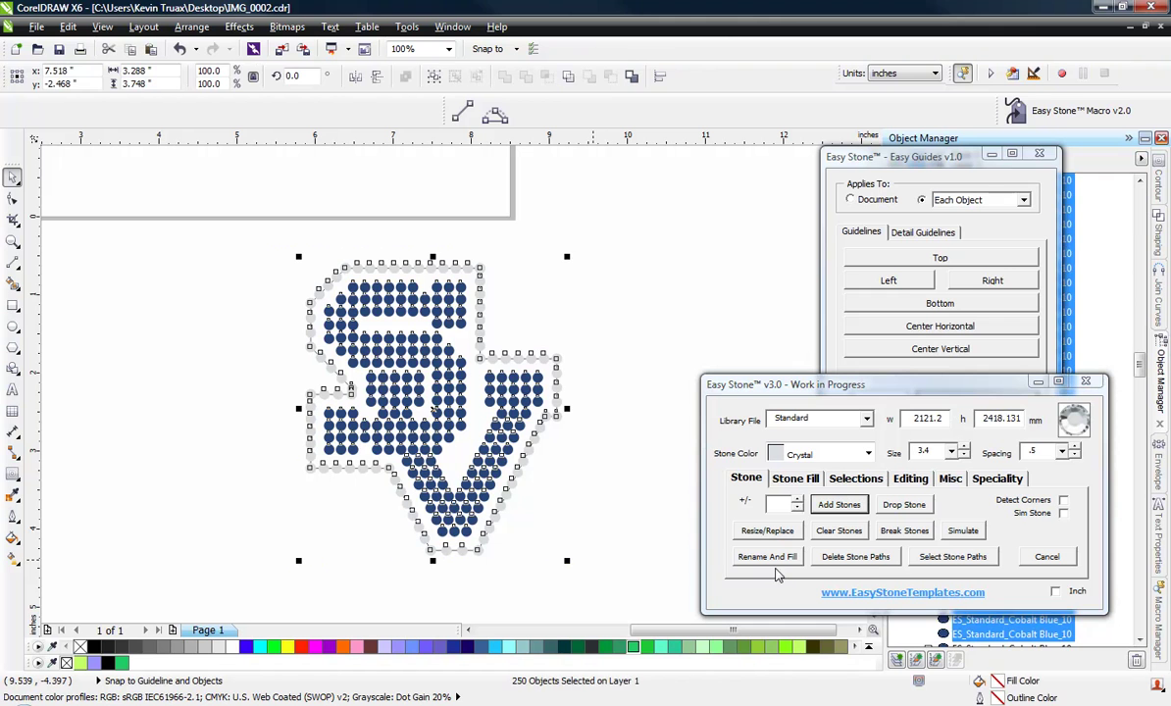
{"action": "left_click", "coordinate": [874, 557]}
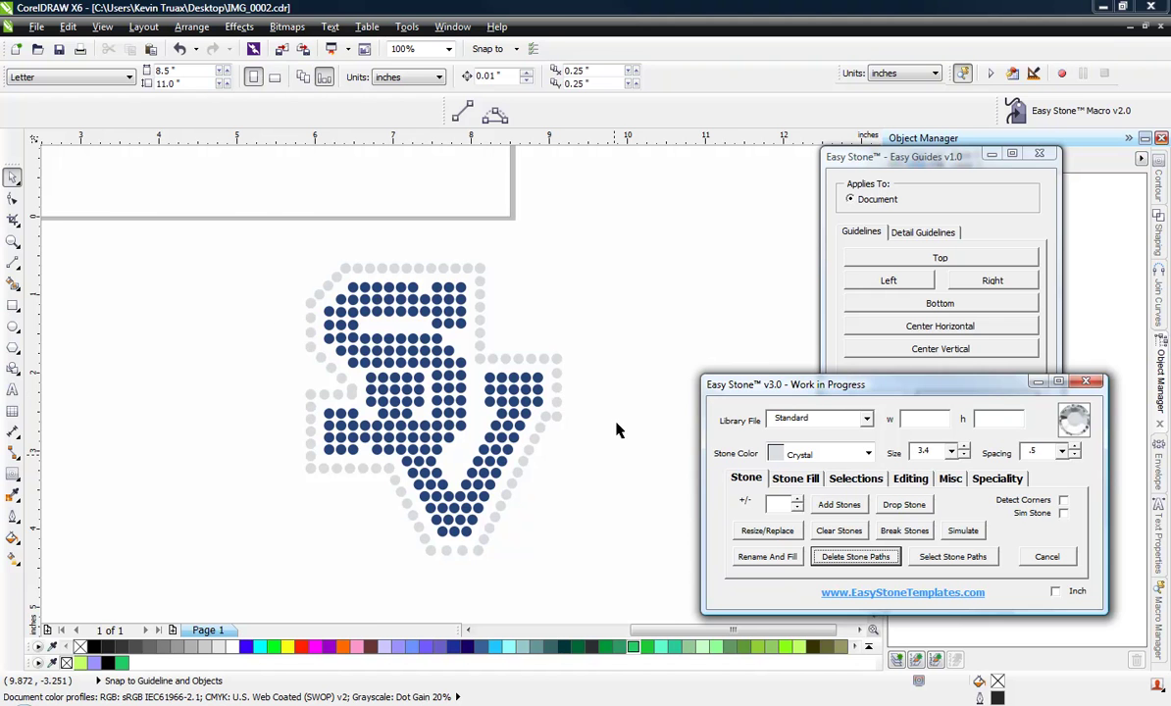
Add two copied Crystal stones to the vertical column right of the V's top block and distribute the column evenly.
{"action": "scroll", "coordinate": [616, 429], "scroll_direction": "up", "scroll_amount": 4}
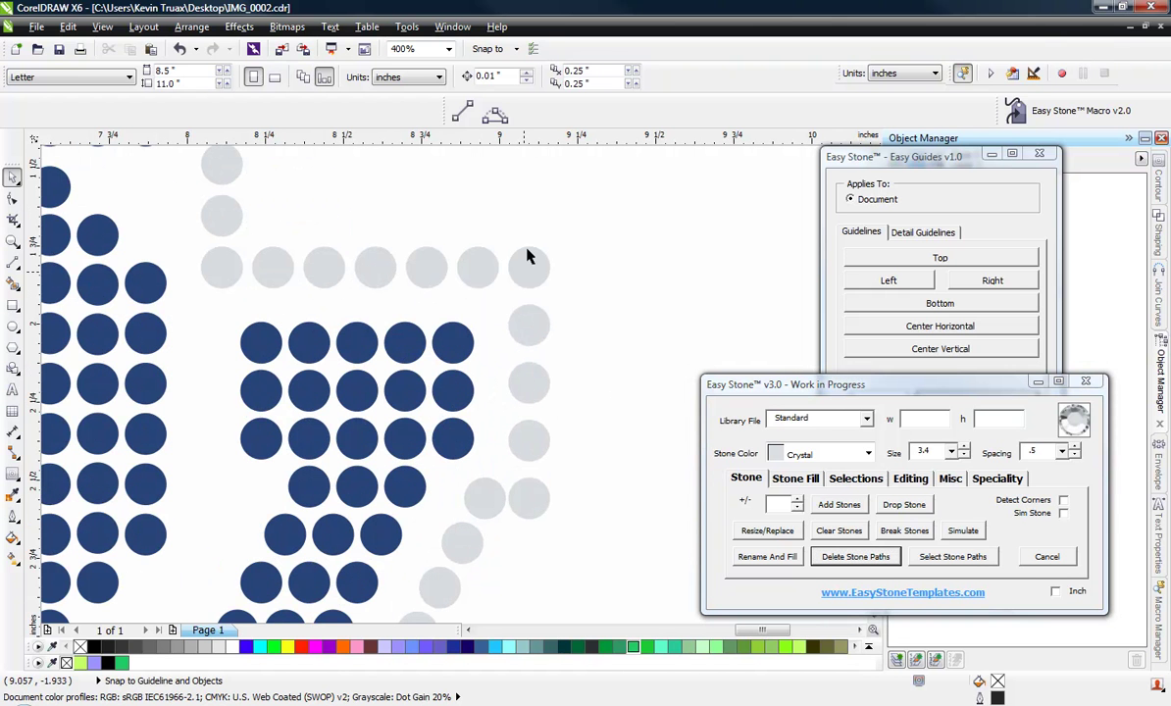
{"action": "left_click_drag", "start_coordinate": [543, 267], "coordinate": [539, 295]}
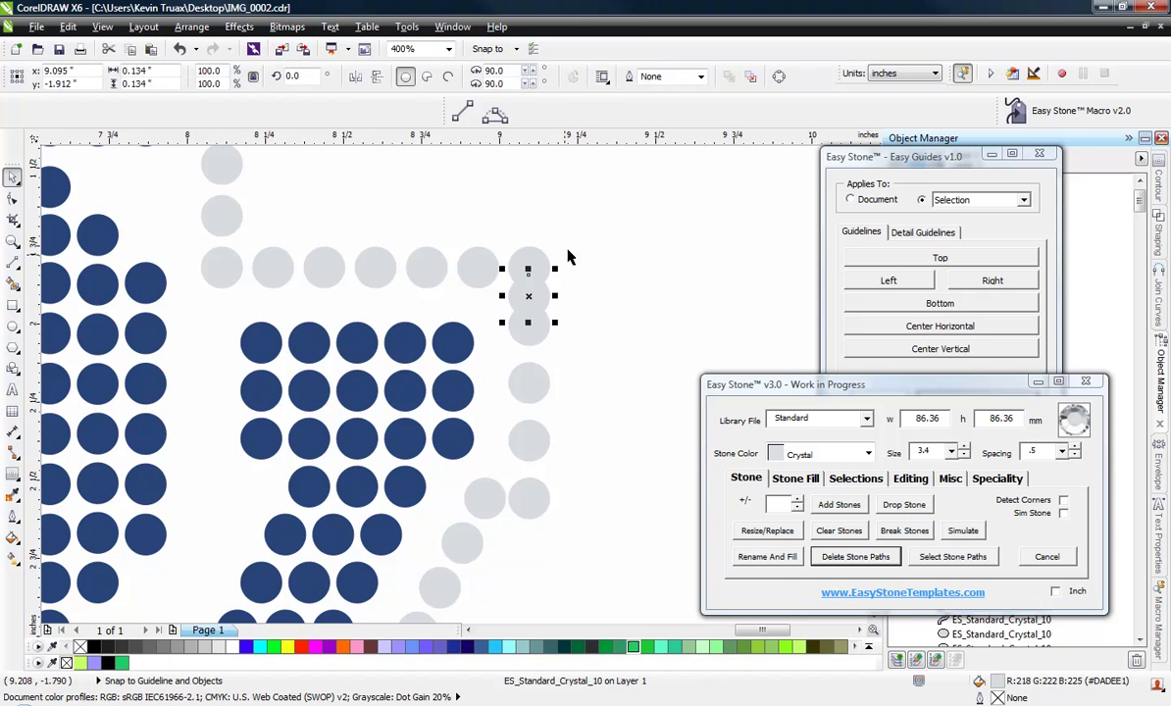
{"action": "left_click", "coordinate": [602, 208]}
{"action": "left_click_drag", "start_coordinate": [604, 190], "coordinate": [495, 542]}
{"action": "left_click", "coordinate": [551, 341]}
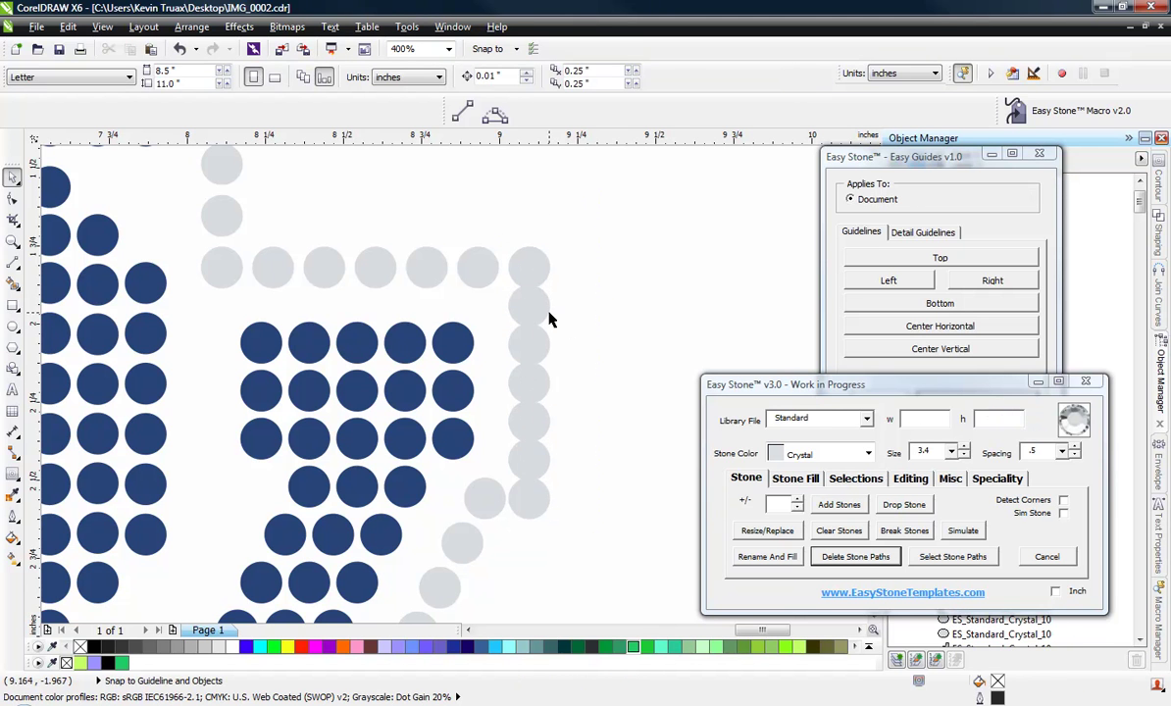
Delete one crowded stone from the column right of the V and redistribute the remaining six stones evenly.
{"action": "left_click", "coordinate": [535, 306]}
{"action": "key", "text": "Delete"}
{"action": "left_click_drag", "start_coordinate": [569, 234], "coordinate": [505, 525]}
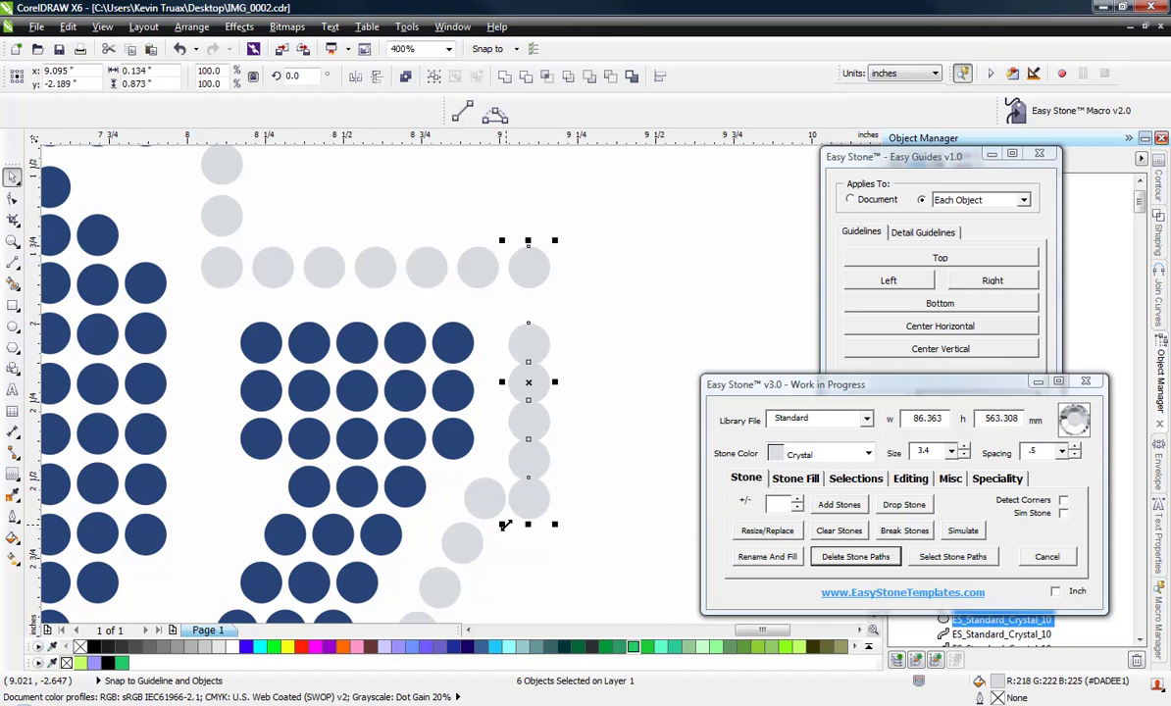
{"action": "left_click", "coordinate": [567, 336]}
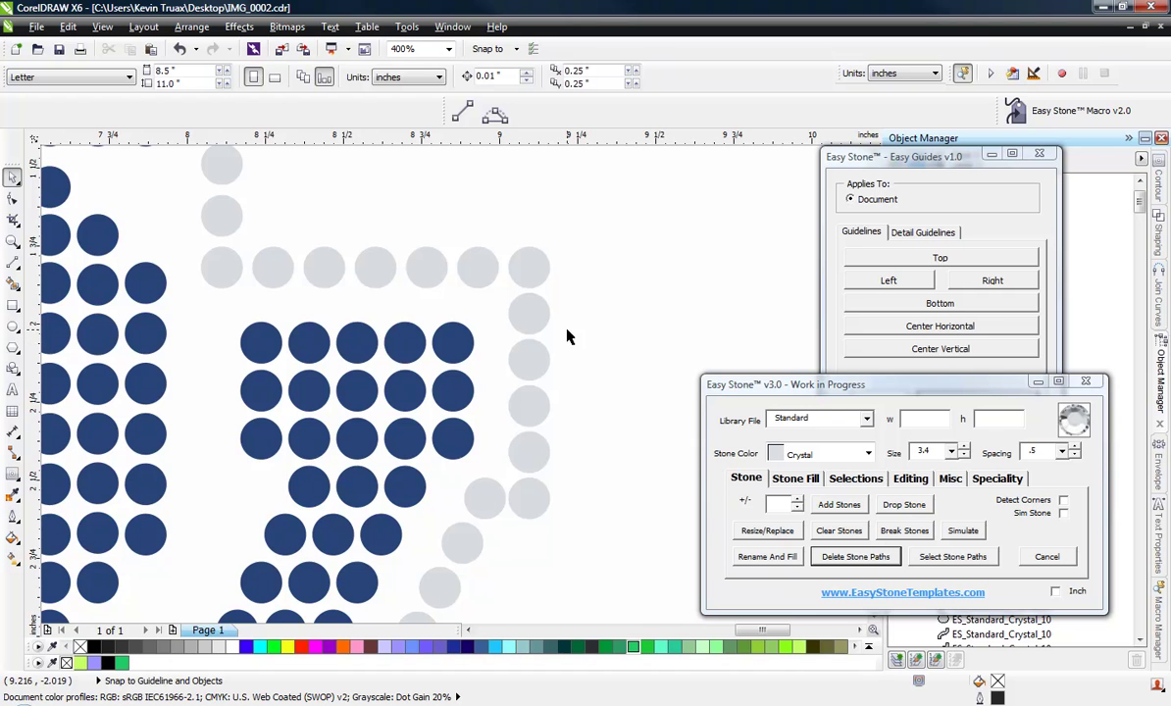
Run Check Spacing on the whole outlined SV design to remove the overlapping stones.
{"action": "scroll", "coordinate": [514, 304], "scroll_direction": "down", "scroll_amount": 2}
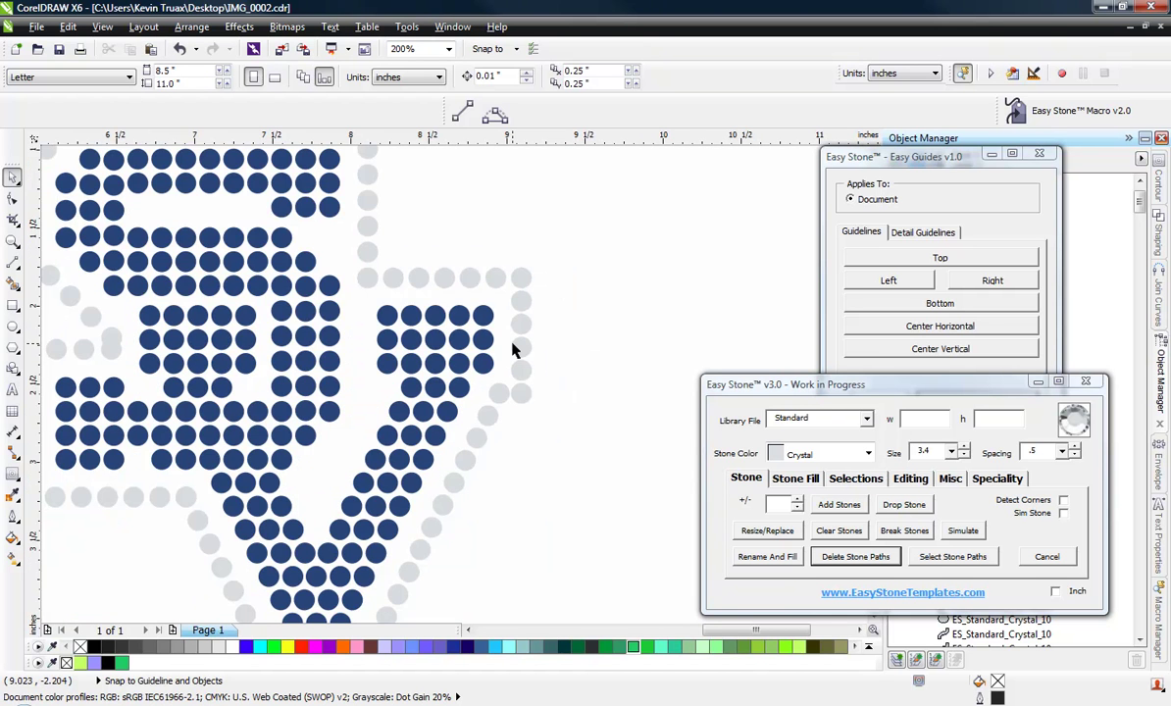
{"action": "scroll", "coordinate": [508, 353], "scroll_direction": "down", "scroll_amount": 1}
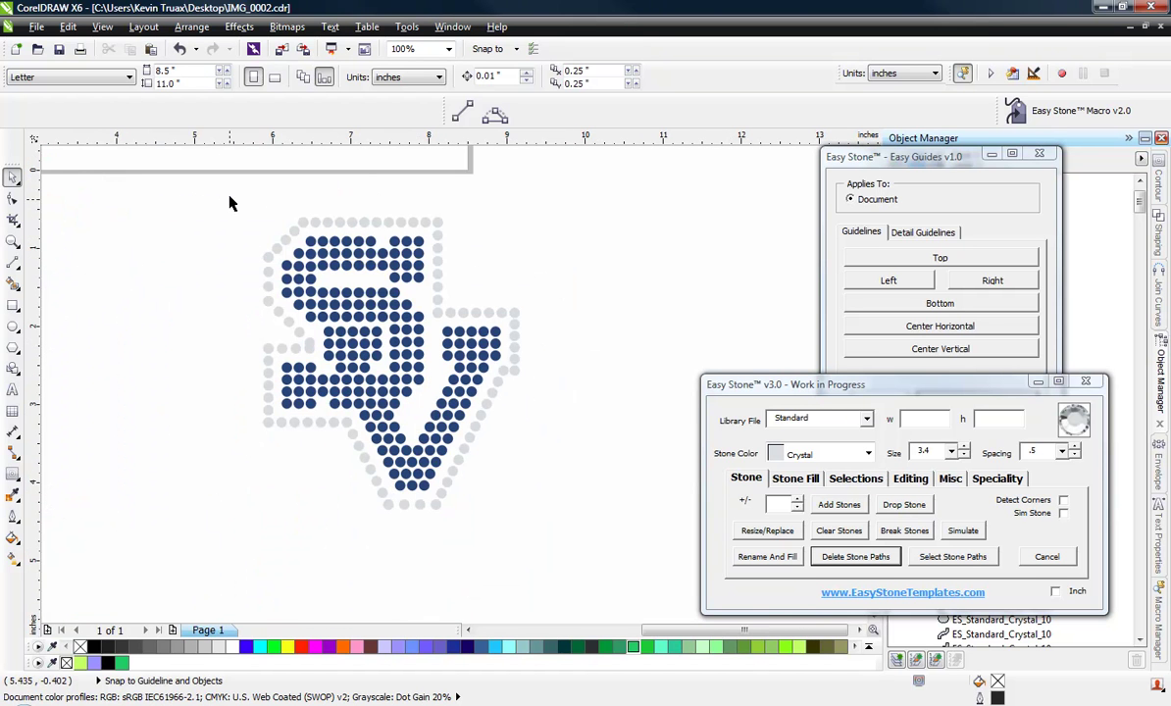
{"action": "left_click_drag", "start_coordinate": [228, 203], "coordinate": [581, 549]}
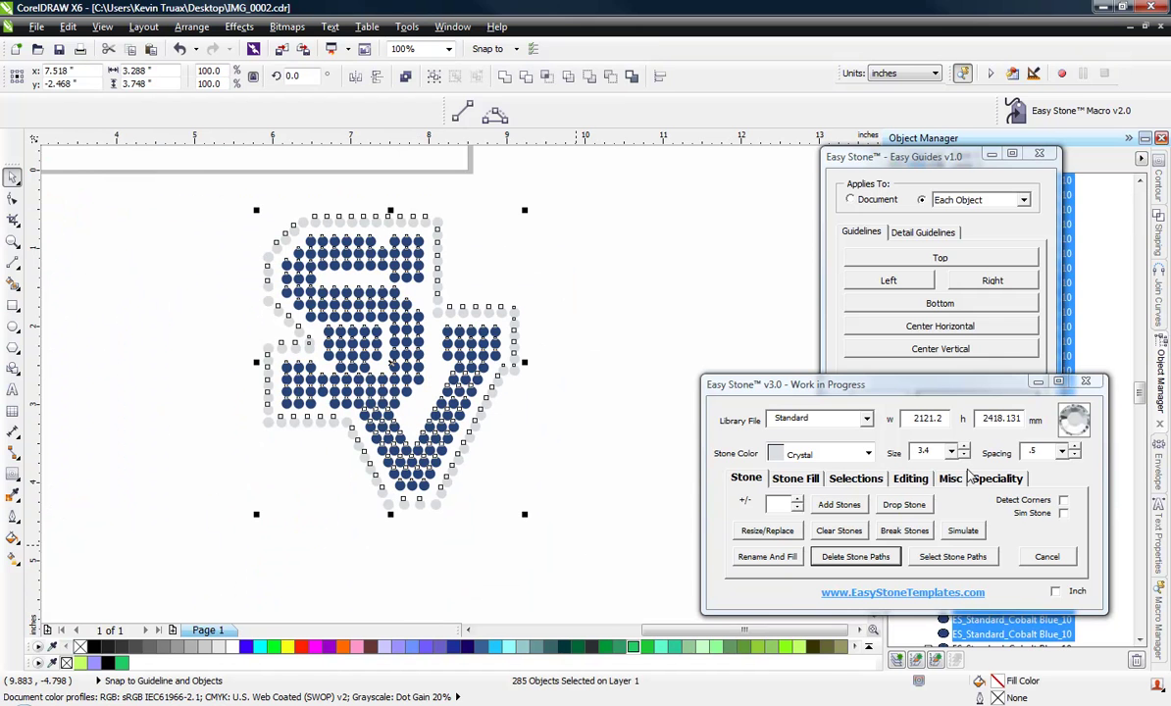
{"action": "left_click", "coordinate": [910, 479]}
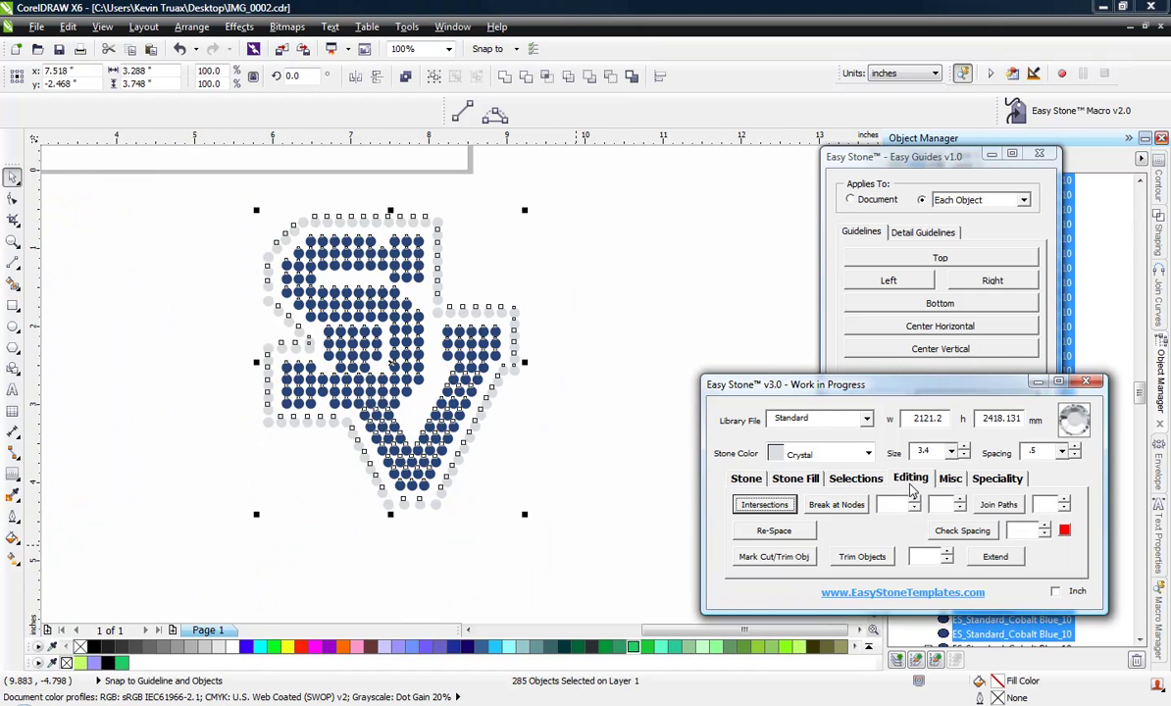
{"action": "left_click", "coordinate": [976, 534]}
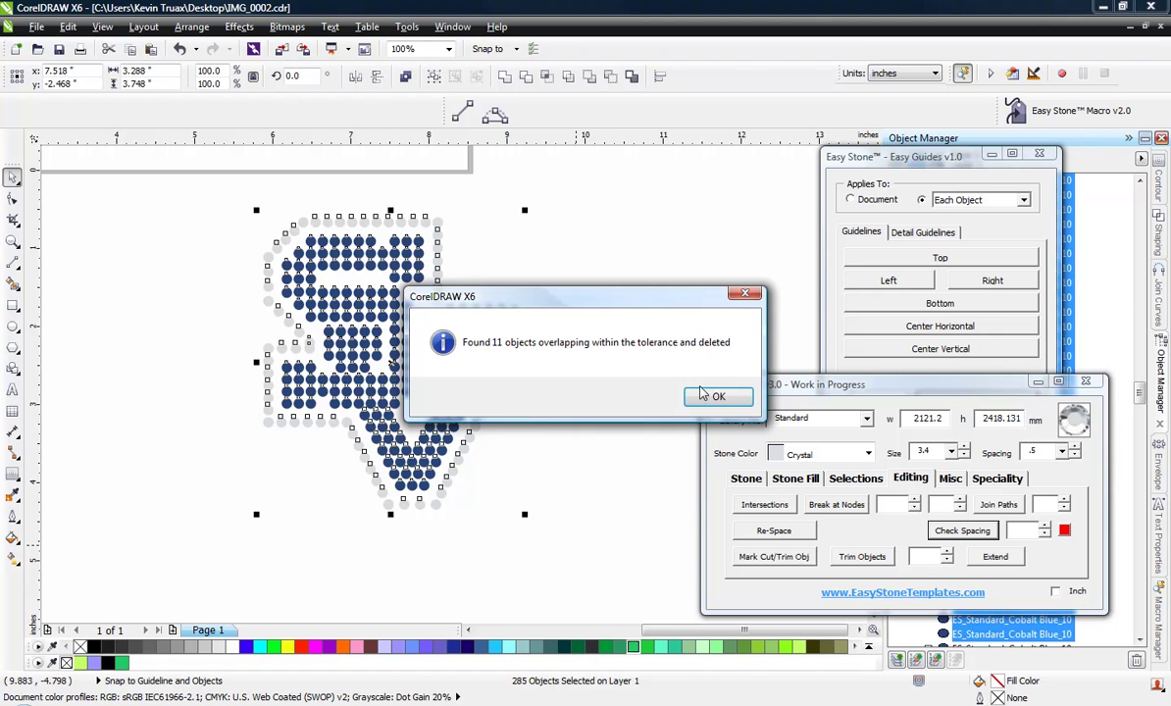
{"action": "left_click", "coordinate": [713, 398]}
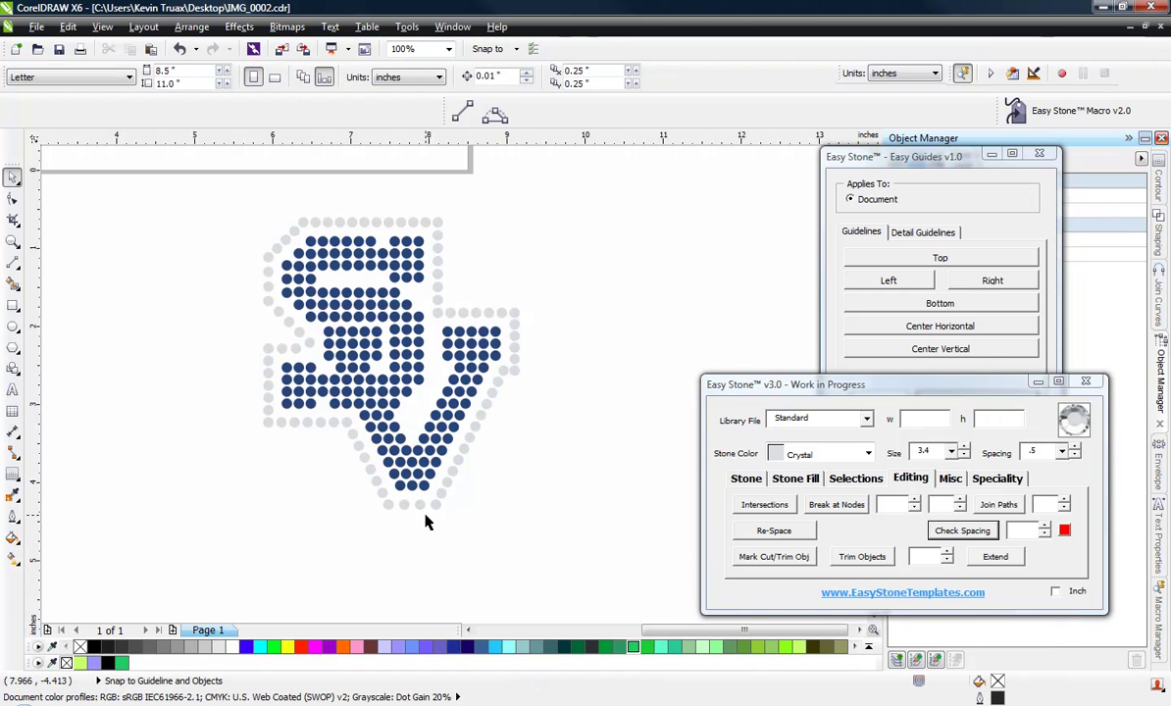
Add a copied Crystal stone to the horizontal row below the V's tip and distribute the row's five stones evenly.
{"action": "scroll", "coordinate": [425, 522], "scroll_direction": "up", "scroll_amount": 2}
{"action": "scroll", "coordinate": [383, 512], "scroll_direction": "up", "scroll_amount": 1}
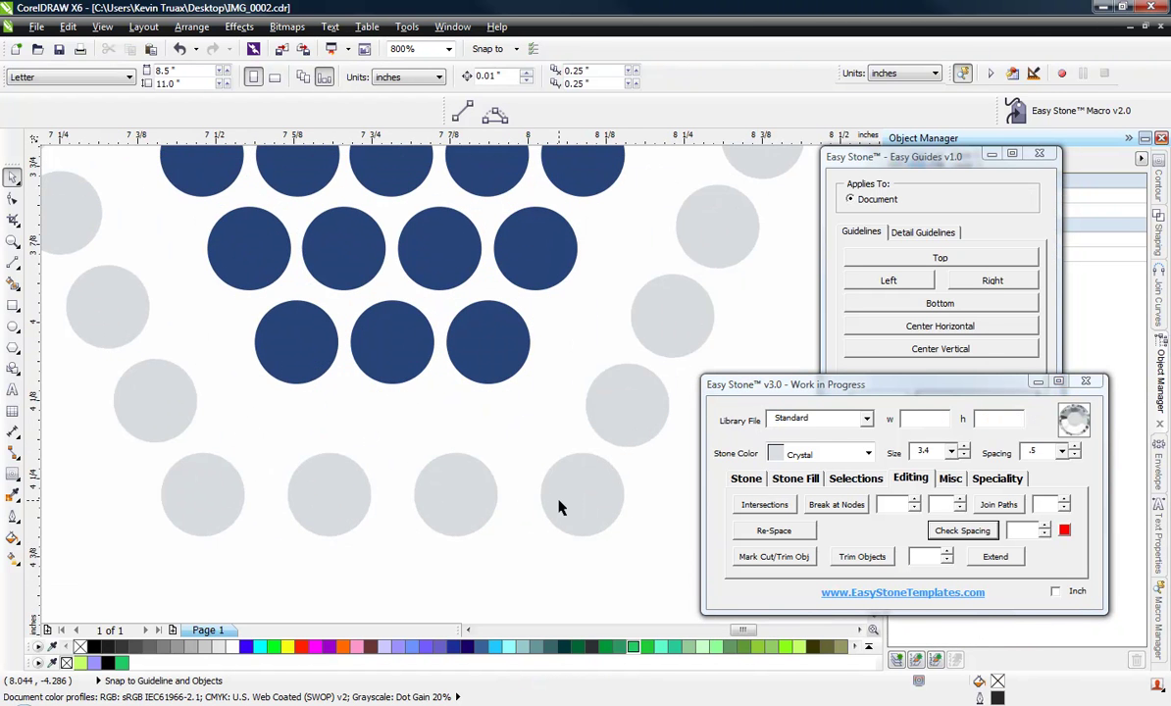
{"action": "left_click", "coordinate": [514, 489]}
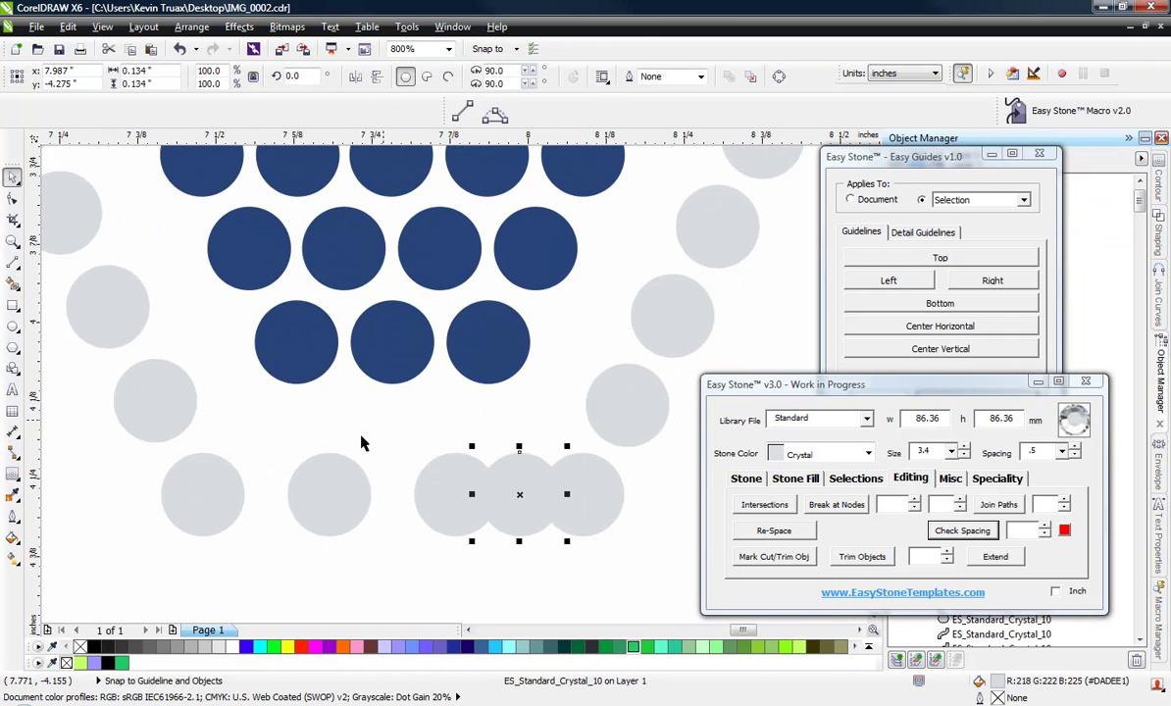
{"action": "left_click", "coordinate": [80, 481]}
{"action": "left_click_drag", "start_coordinate": [82, 415], "coordinate": [639, 565]}
{"action": "key", "text": "shift+e"}
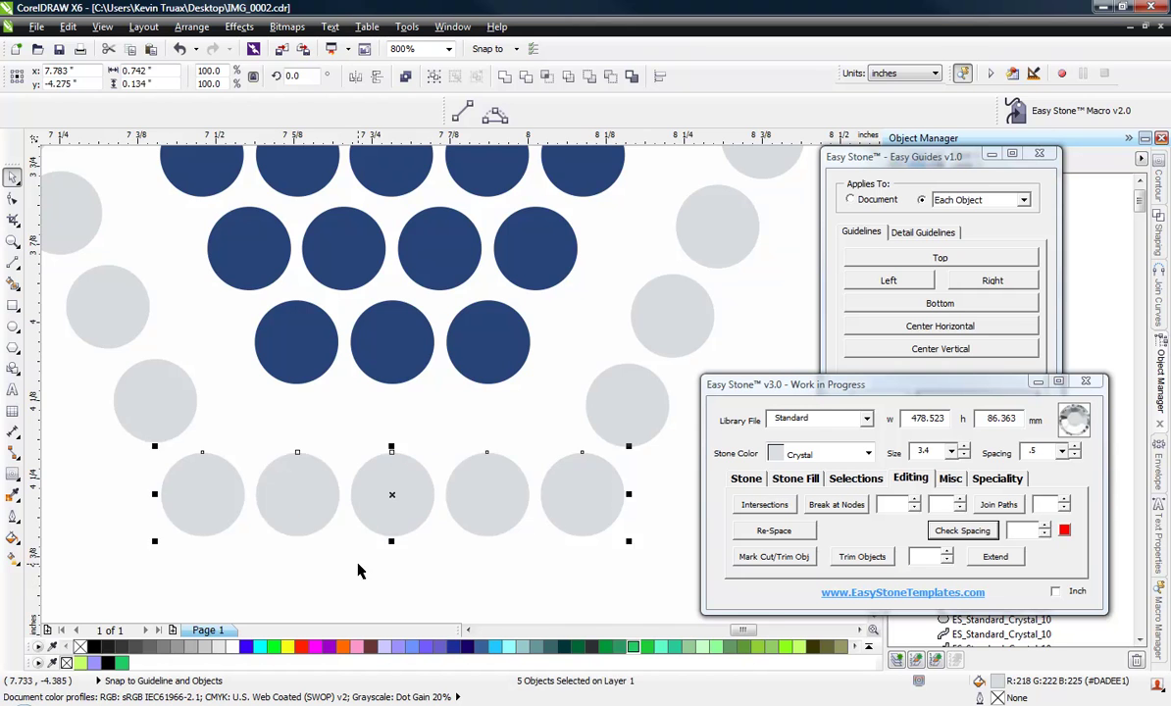
{"action": "left_click", "coordinate": [358, 571]}
Add a copied Crystal stone to the vertical column left of the S's upper part and distribute the column evenly.
{"action": "scroll", "coordinate": [562, 598], "scroll_direction": "down", "scroll_amount": 2}
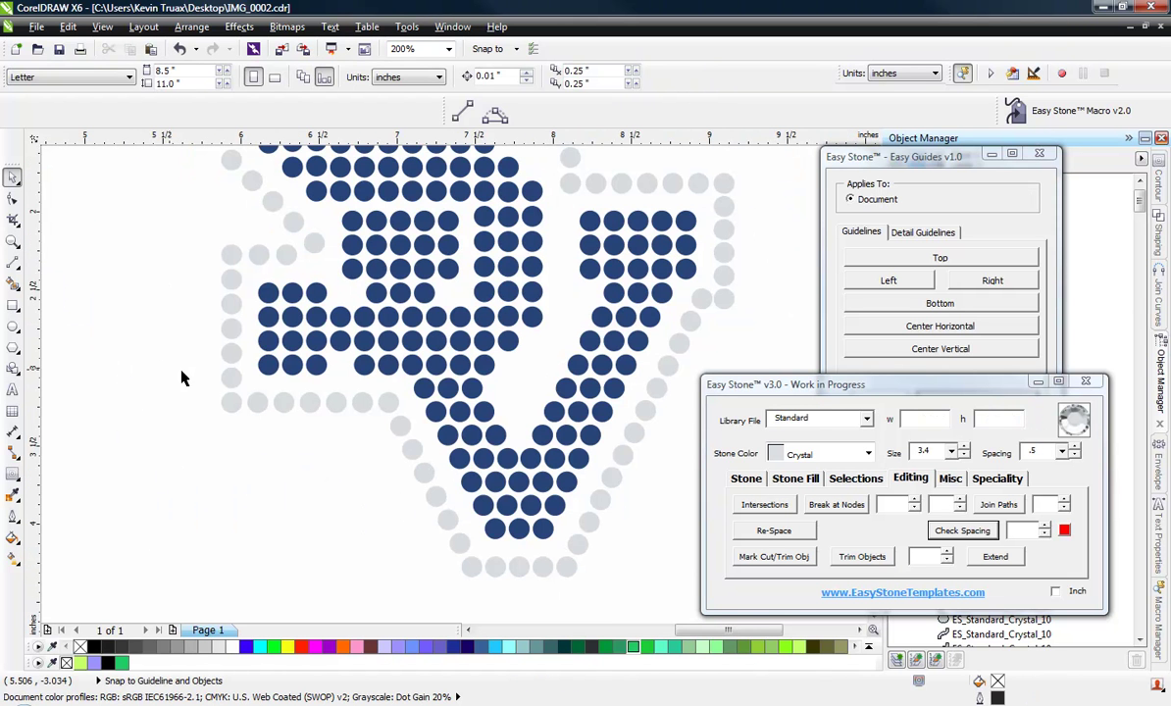
{"action": "scroll", "coordinate": [216, 244], "scroll_direction": "up", "scroll_amount": 1}
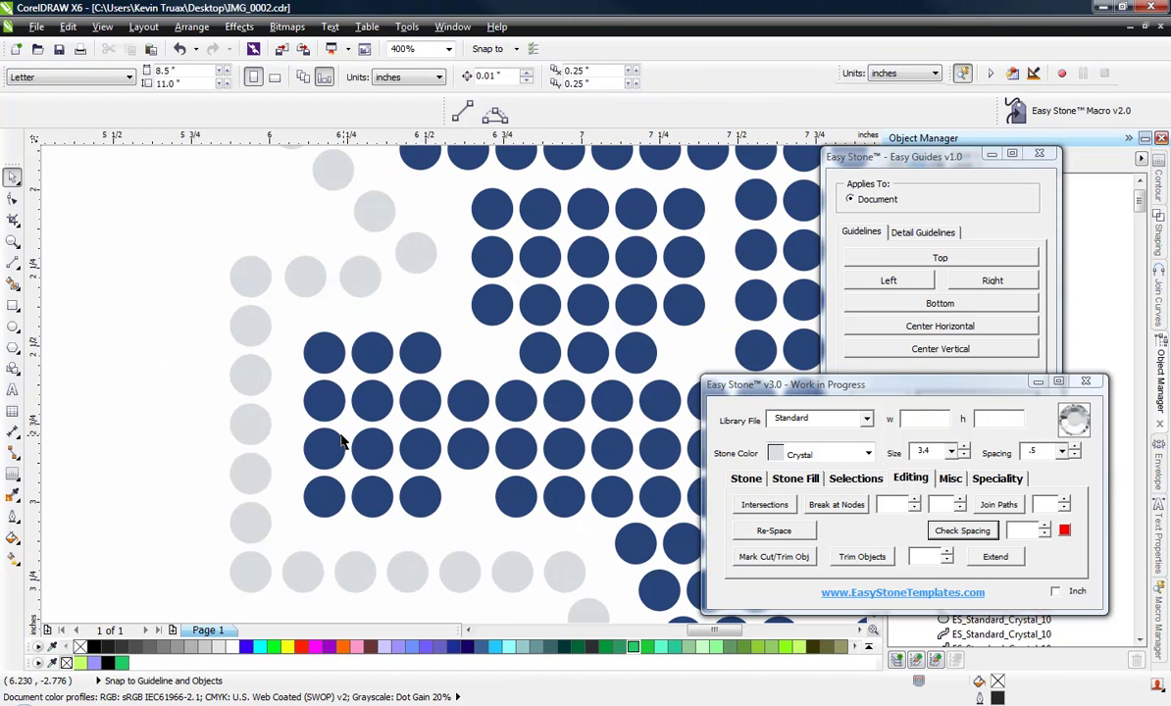
{"action": "scroll", "coordinate": [343, 441], "scroll_direction": "down", "scroll_amount": 1}
{"action": "scroll", "coordinate": [317, 313], "scroll_direction": "up", "scroll_amount": 1}
{"action": "scroll", "coordinate": [315, 422], "scroll_direction": "down", "scroll_amount": 1}
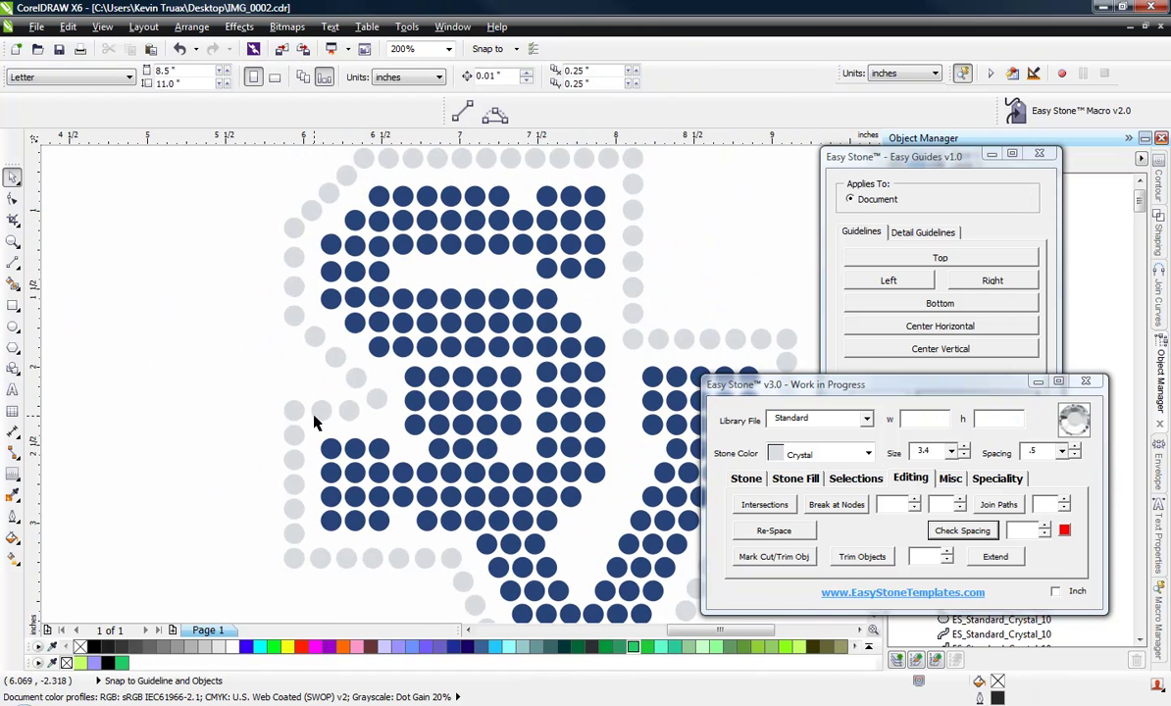
{"action": "scroll", "coordinate": [265, 204], "scroll_direction": "up", "scroll_amount": 1}
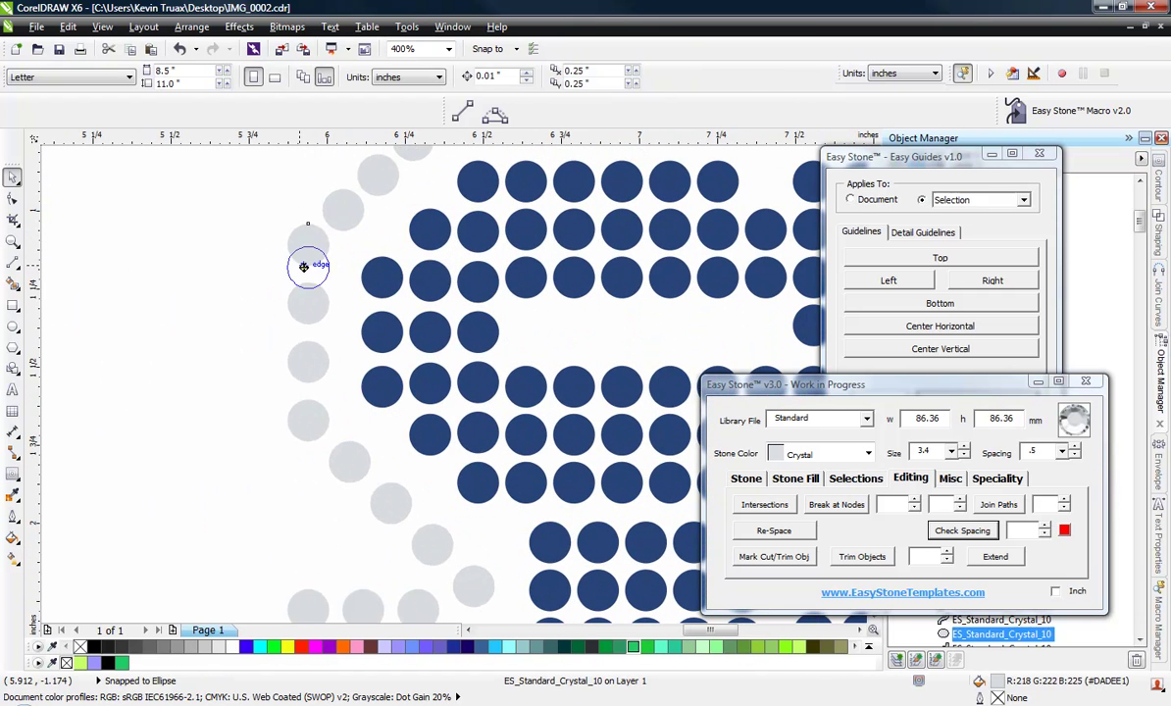
{"action": "left_click_drag", "start_coordinate": [251, 189], "coordinate": [347, 460]}
{"action": "key", "text": "Escape"}
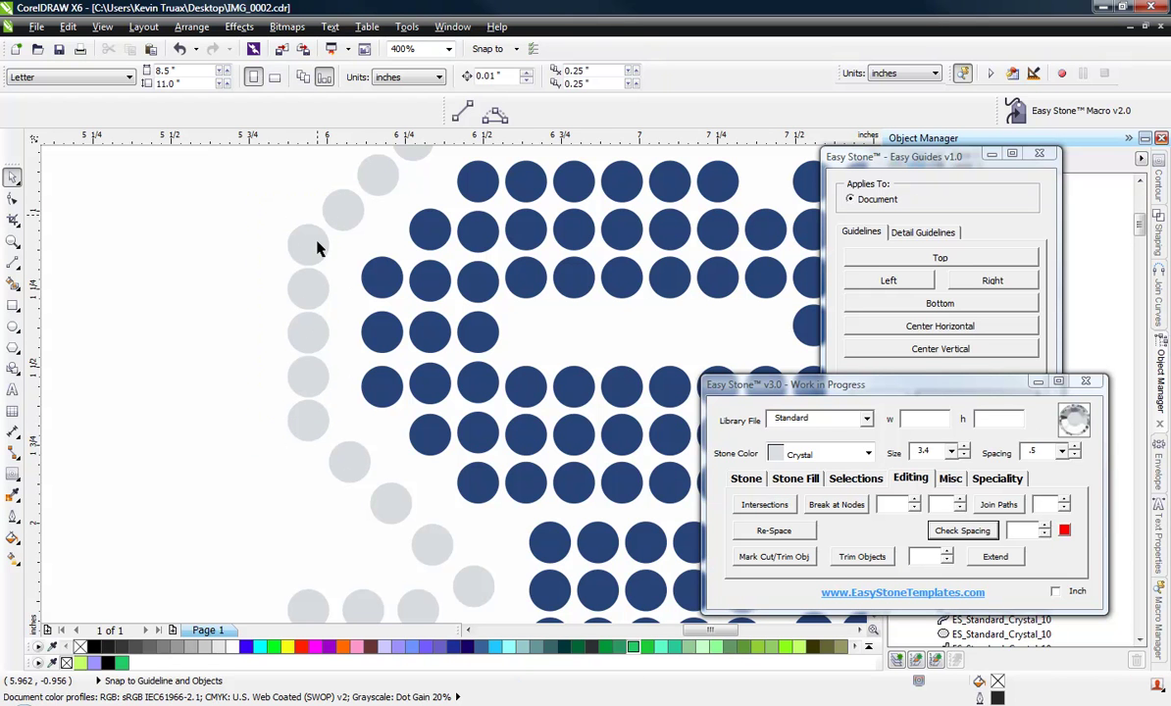
Select the five stones of the diagonal left of the S's middle and move them down about 0.03 inches.
{"action": "left_click", "coordinate": [312, 416]}
{"action": "left_click", "coordinate": [345, 458], "text": "shift"}
{"action": "left_click", "coordinate": [392, 500], "text": "shift"}
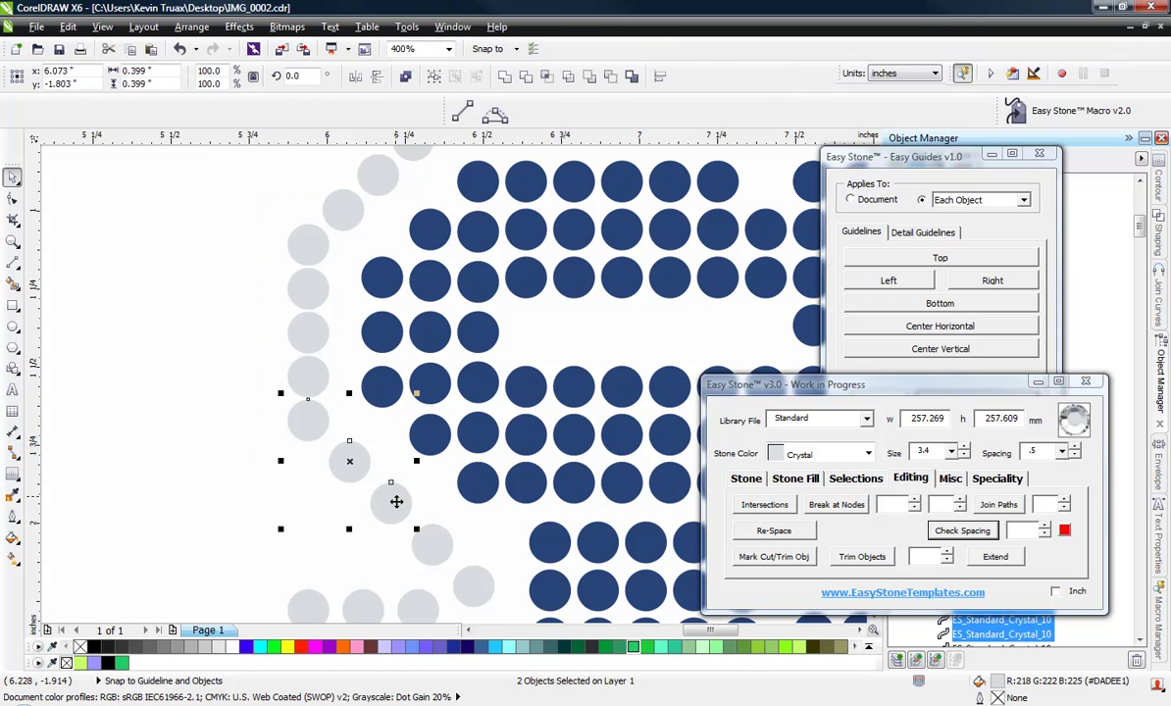
{"action": "left_click", "coordinate": [431, 546], "text": "shift"}
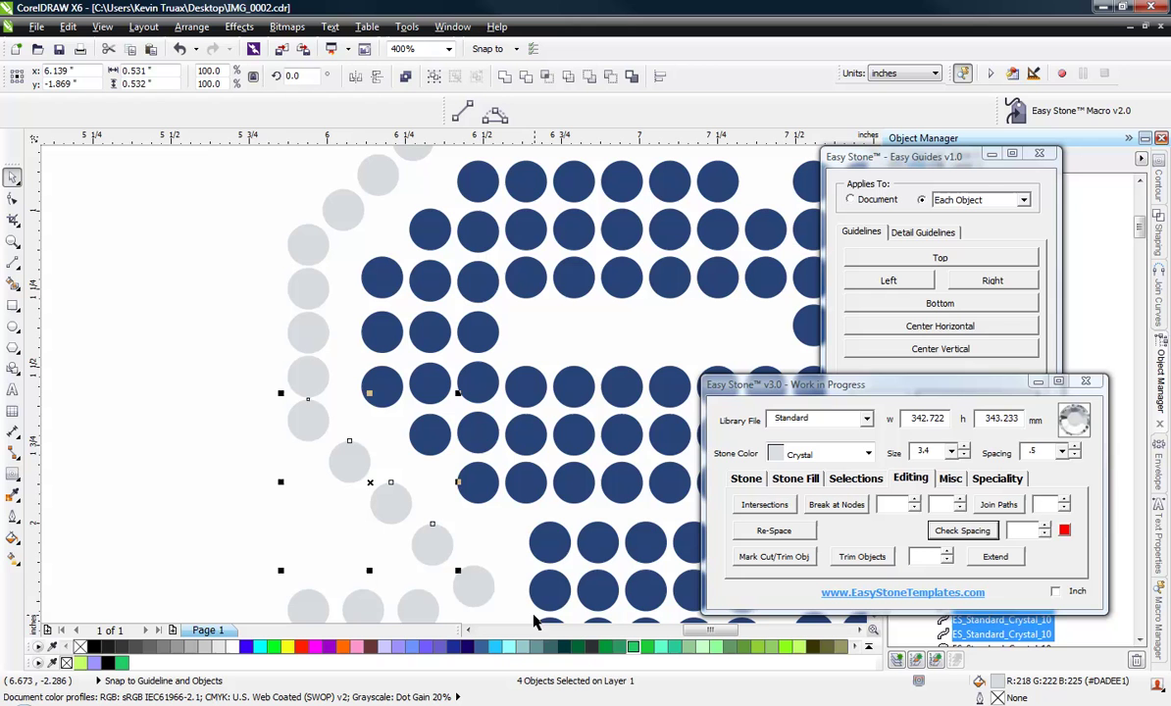
{"action": "left_click", "coordinate": [476, 580], "text": "shift"}
{"action": "scroll", "coordinate": [265, 431], "scroll_direction": "up", "scroll_amount": 2}
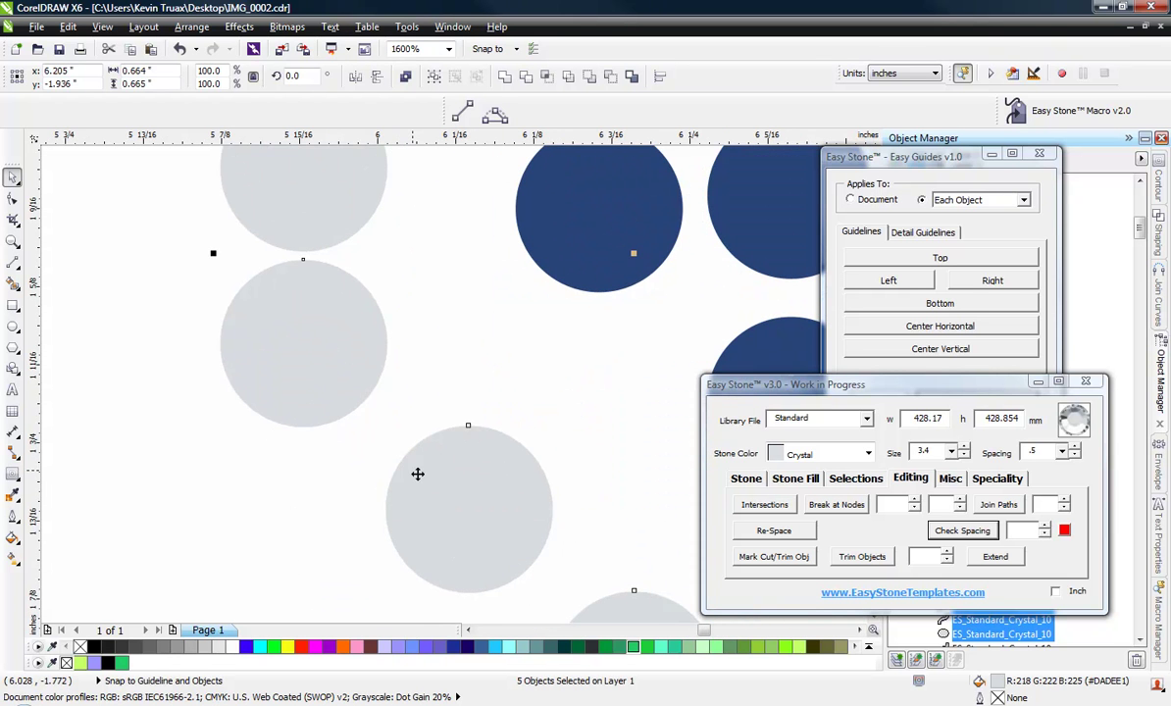
{"action": "left_click_drag", "start_coordinate": [418, 476], "coordinate": [485, 528]}
{"action": "scroll", "coordinate": [392, 439], "scroll_direction": "down", "scroll_amount": 2}
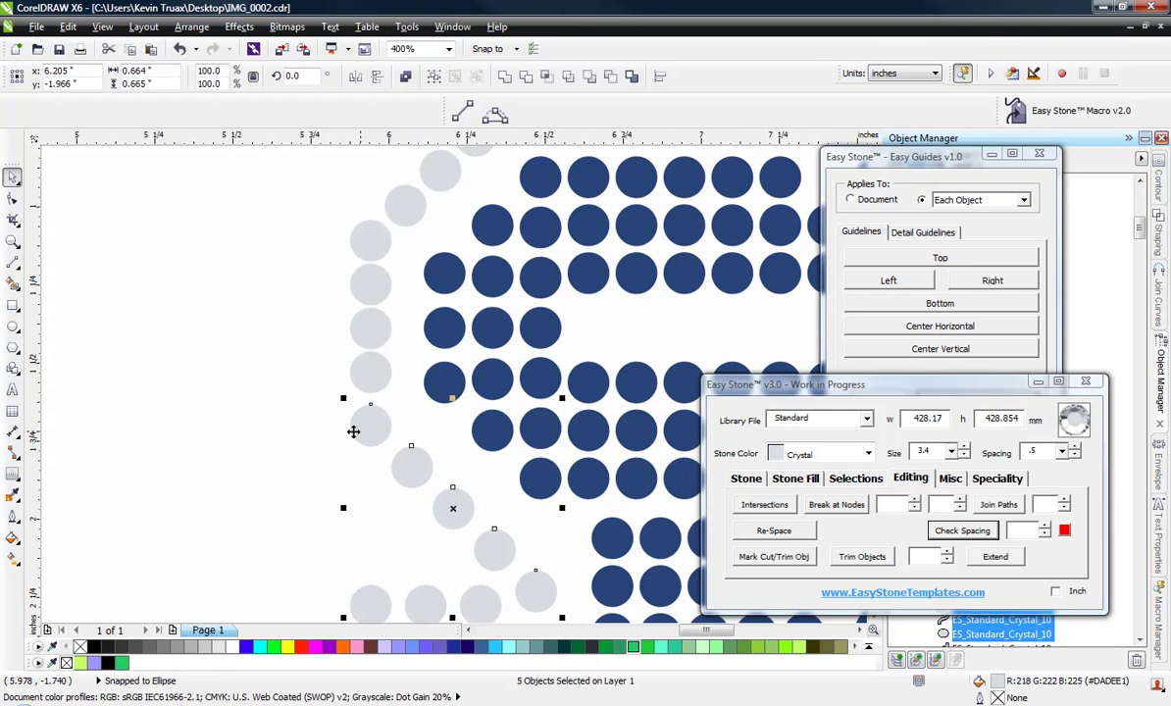
Redistribute the five stones of the vertical column left of the S's upper part evenly.
{"action": "left_click", "coordinate": [300, 412]}
{"action": "left_click_drag", "start_coordinate": [300, 184], "coordinate": [392, 465]}
{"action": "left_click", "coordinate": [358, 164]}
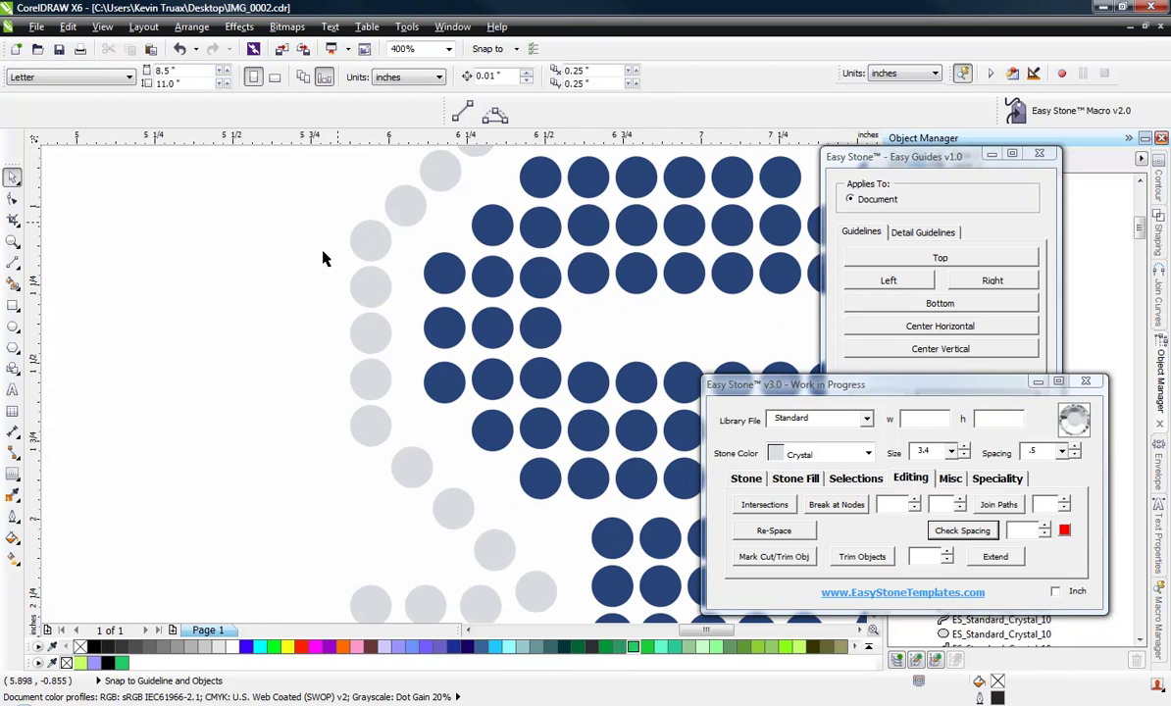
Shift the inner stone of the short horizontal row below the diagonal outward and distribute the row's three stones evenly.
{"action": "scroll", "coordinate": [324, 265], "scroll_direction": "down", "scroll_amount": 1}
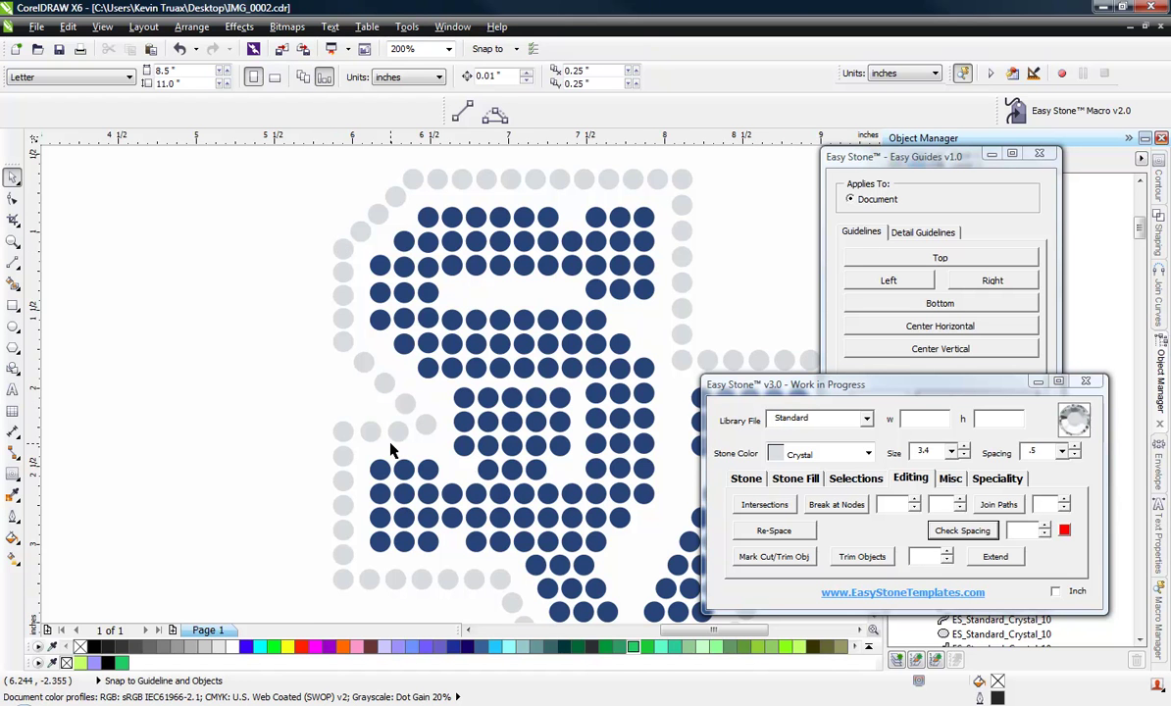
{"action": "scroll", "coordinate": [389, 449], "scroll_direction": "up", "scroll_amount": 2}
{"action": "left_click_drag", "start_coordinate": [415, 404], "coordinate": [384, 404]}
{"action": "left_click_drag", "start_coordinate": [93, 331], "coordinate": [483, 463]}
{"action": "key", "text": "shift+e"}
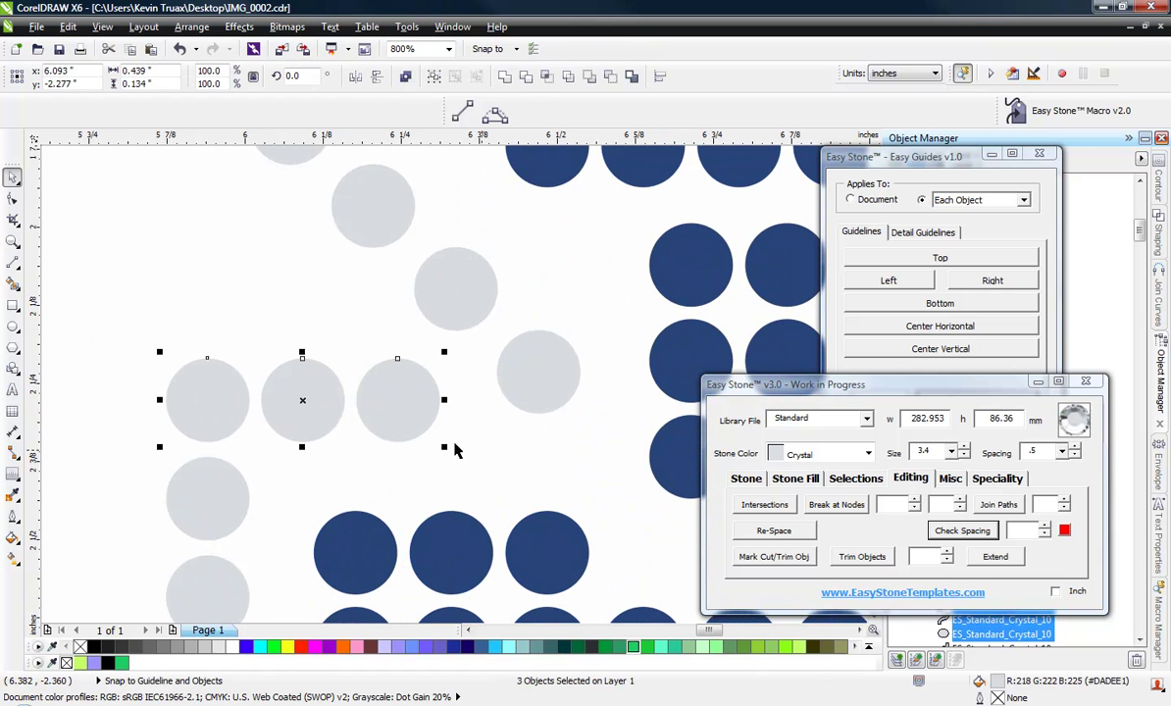
{"action": "left_click", "coordinate": [162, 323]}
{"action": "scroll", "coordinate": [366, 431], "scroll_direction": "down", "scroll_amount": 2}
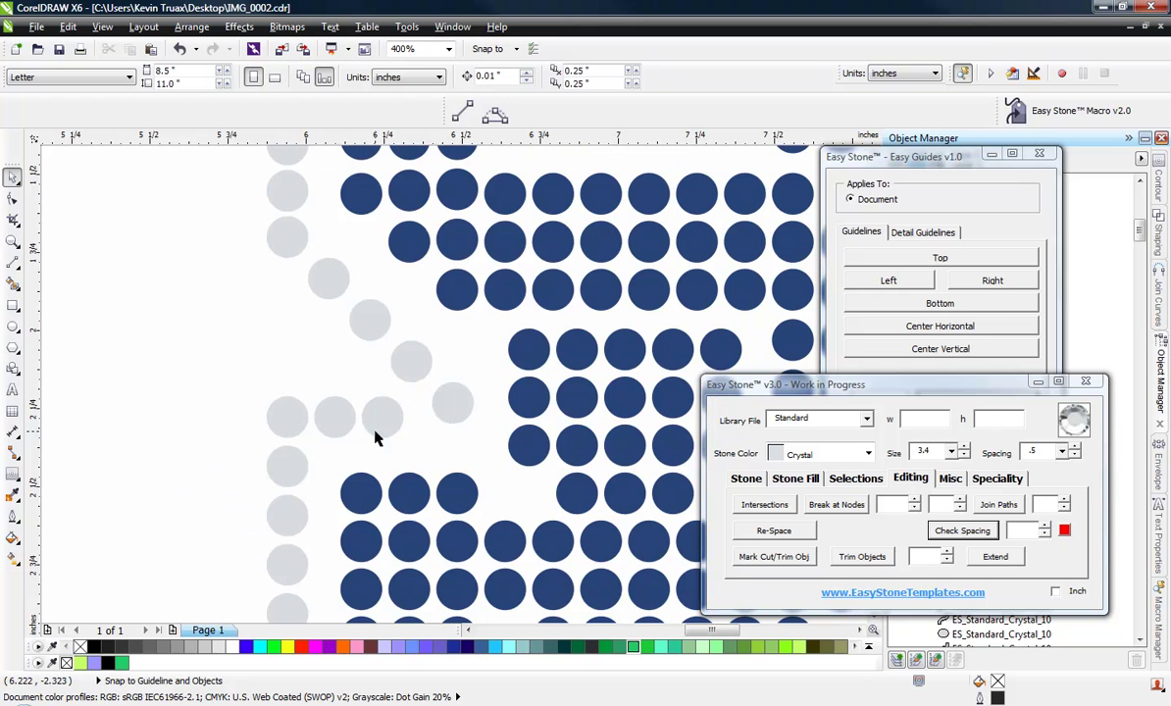
Add a copied Crystal stone to the diagonal left of the S and even out its six stones with Create Selection and Re-Space.
{"action": "scroll", "coordinate": [351, 294], "scroll_direction": "up", "scroll_amount": 1}
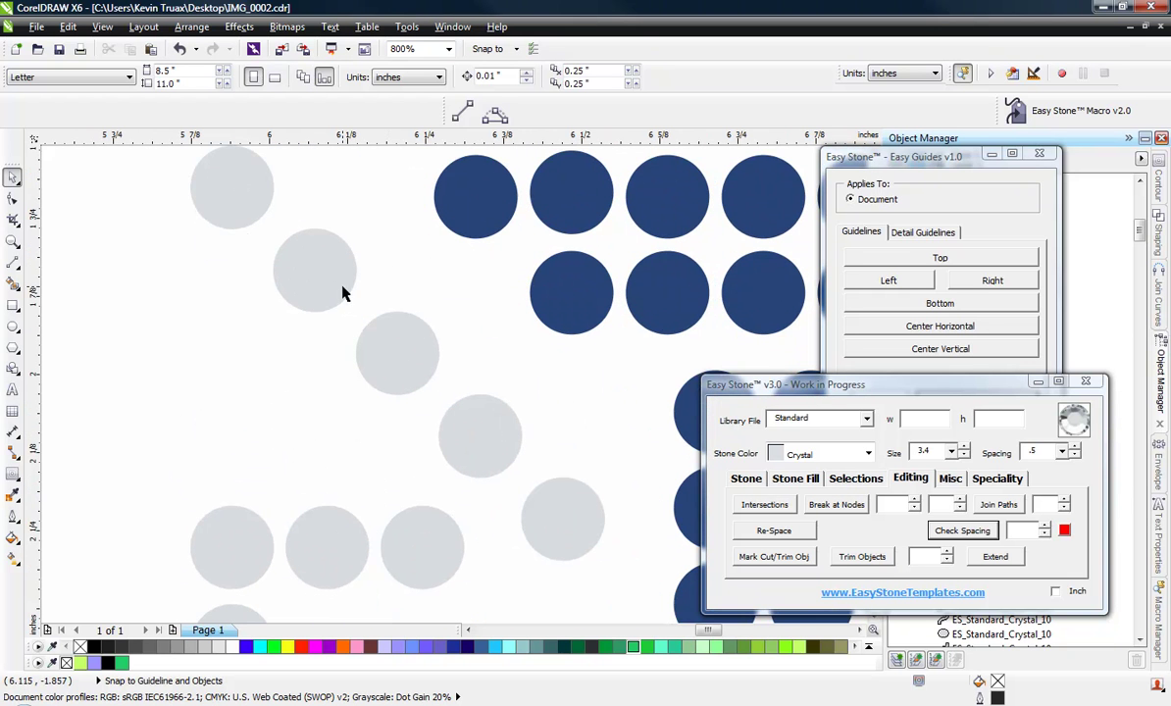
{"action": "left_click_drag", "start_coordinate": [232, 211], "coordinate": [277, 233]}
{"action": "left_click", "coordinate": [217, 186]}
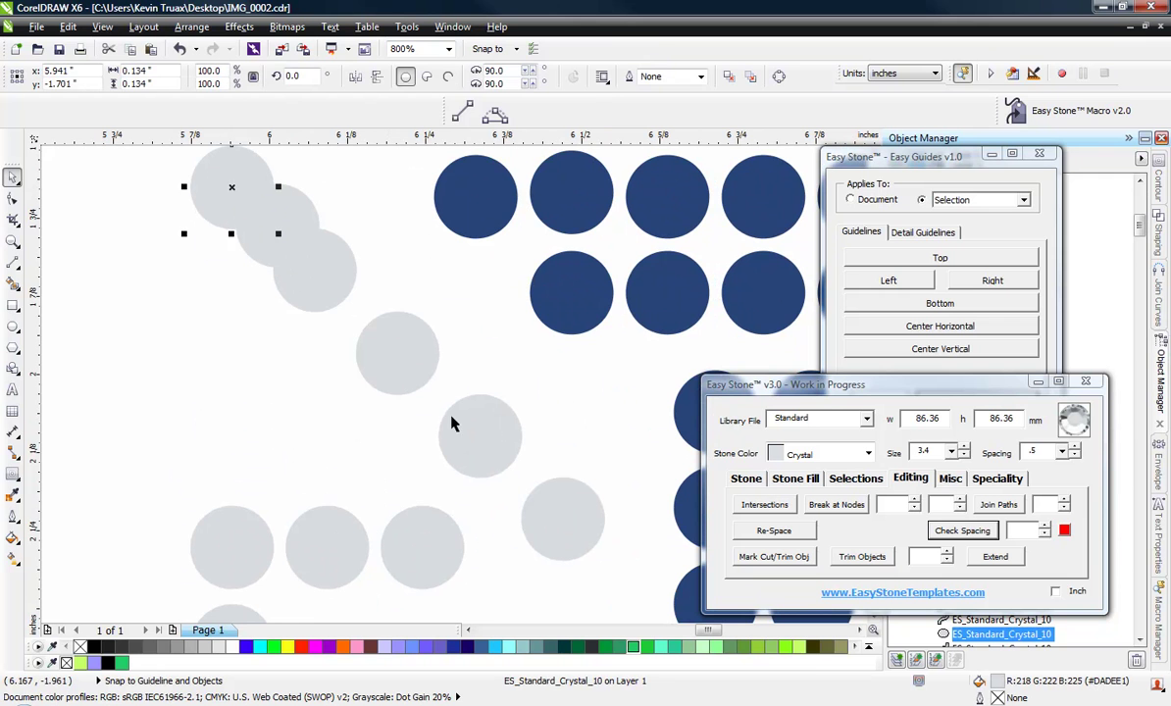
{"action": "left_click", "coordinate": [578, 530]}
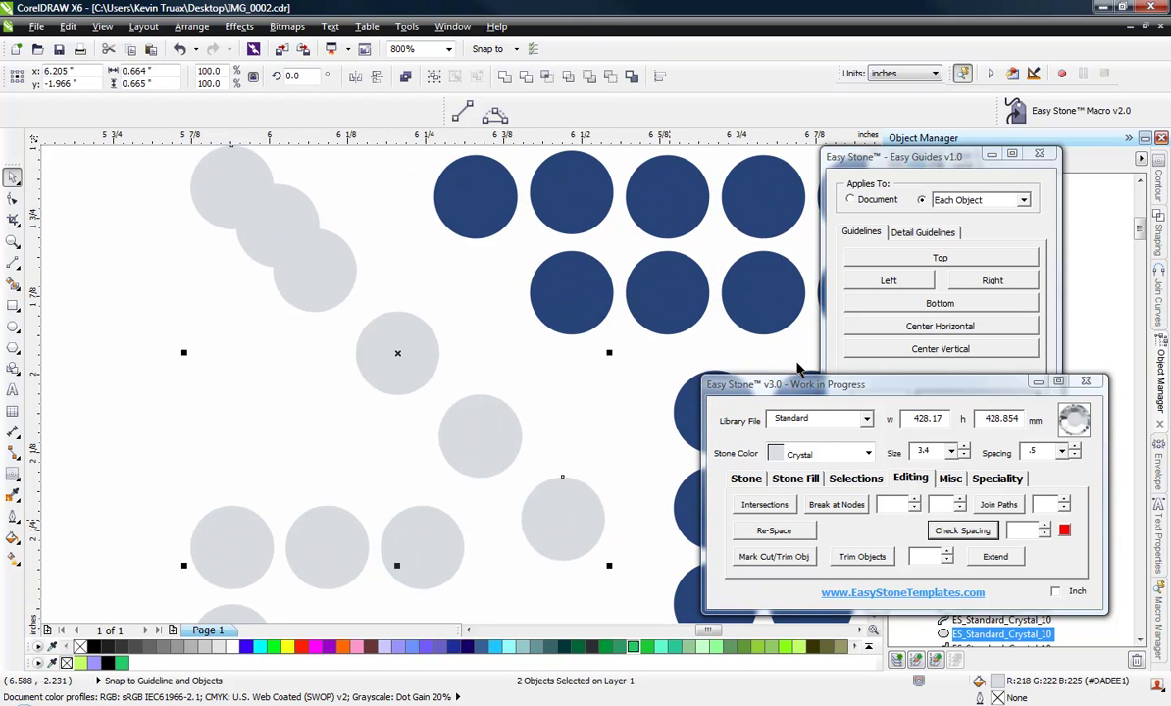
{"action": "left_click", "coordinate": [854, 480]}
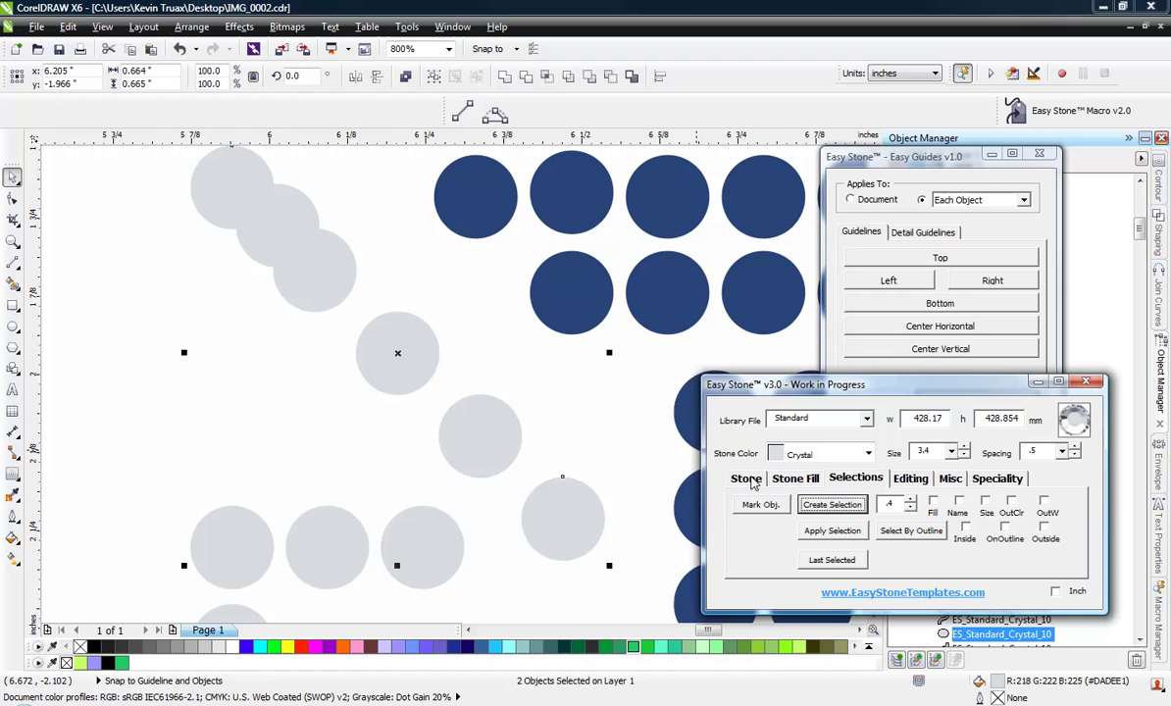
{"action": "left_click", "coordinate": [846, 507]}
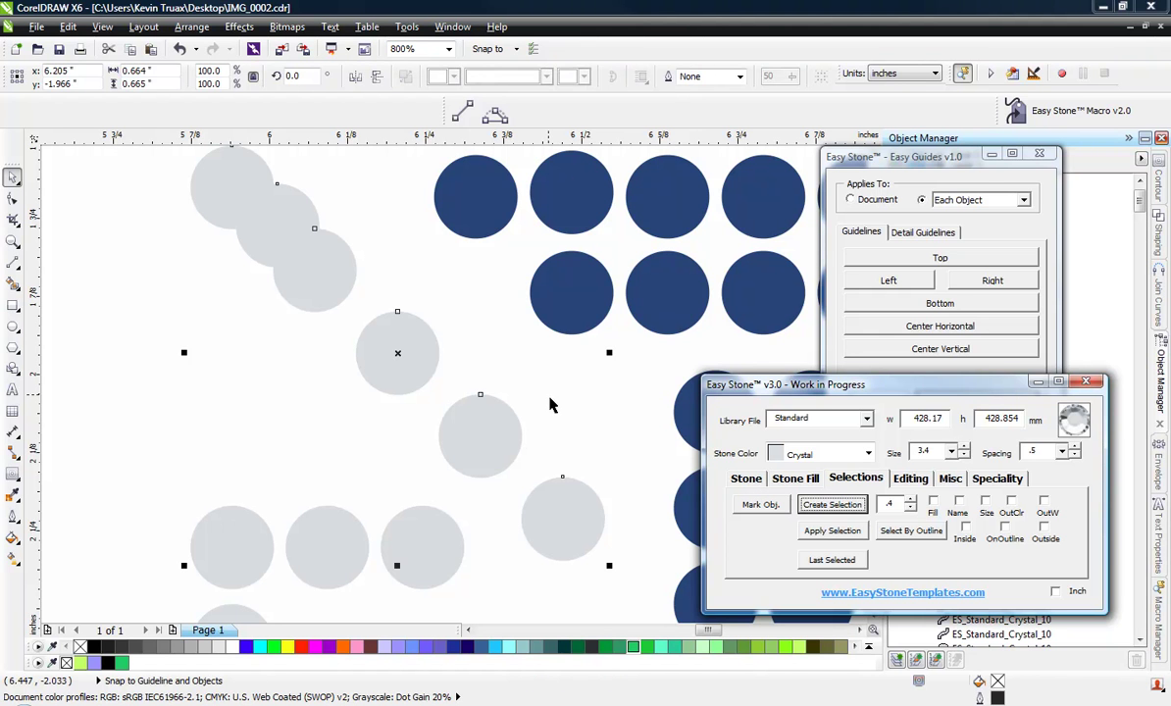
{"action": "left_click", "coordinate": [913, 479]}
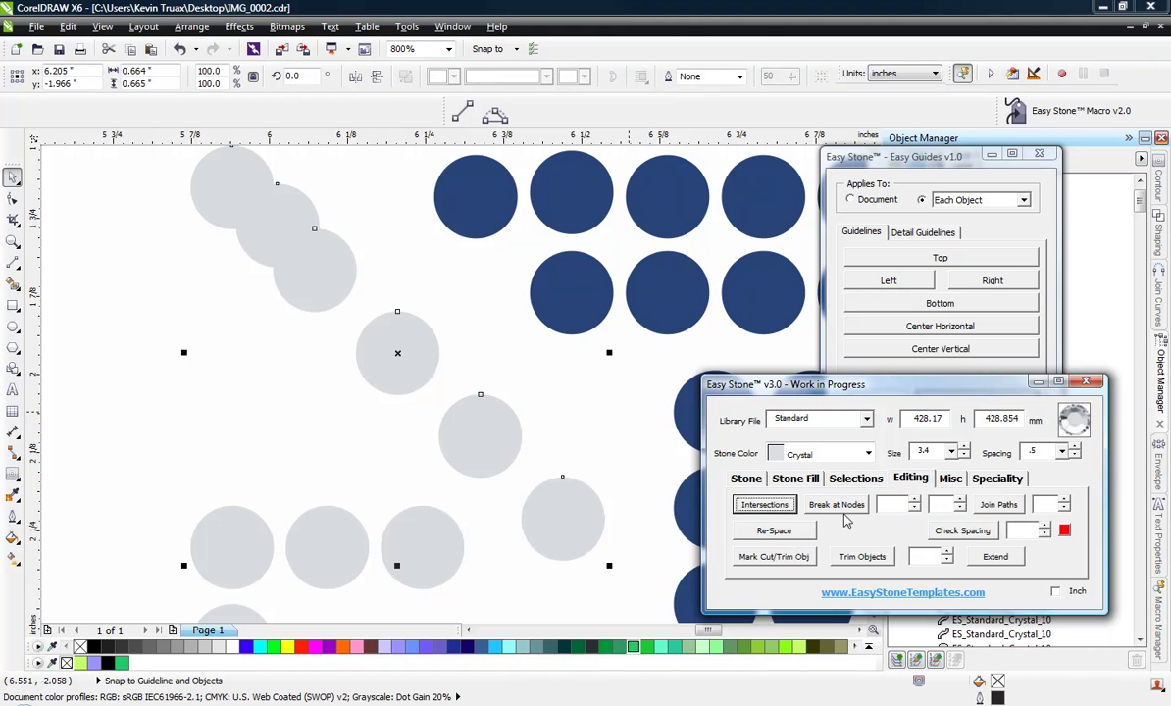
{"action": "left_click", "coordinate": [774, 530]}
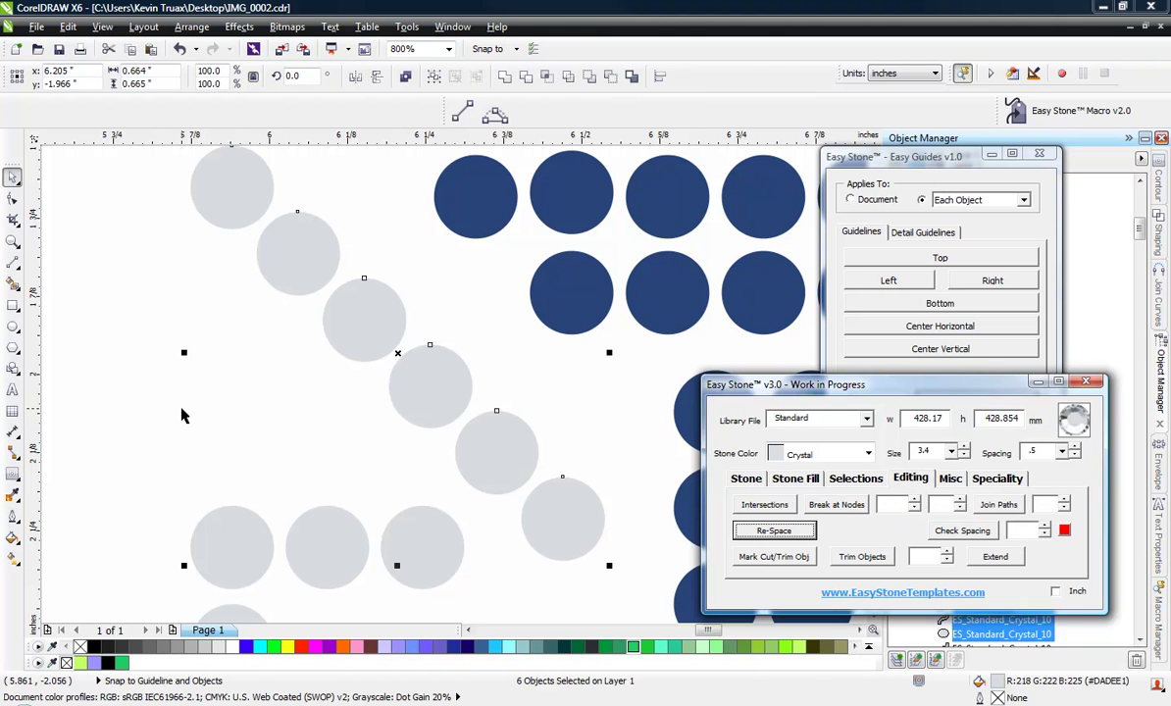
{"action": "left_click", "coordinate": [351, 430]}
Move the diagonal's lowest stone to the inner end of the short horizontal row and distribute the row's four stones evenly.
{"action": "scroll", "coordinate": [378, 447], "scroll_direction": "down", "scroll_amount": 2}
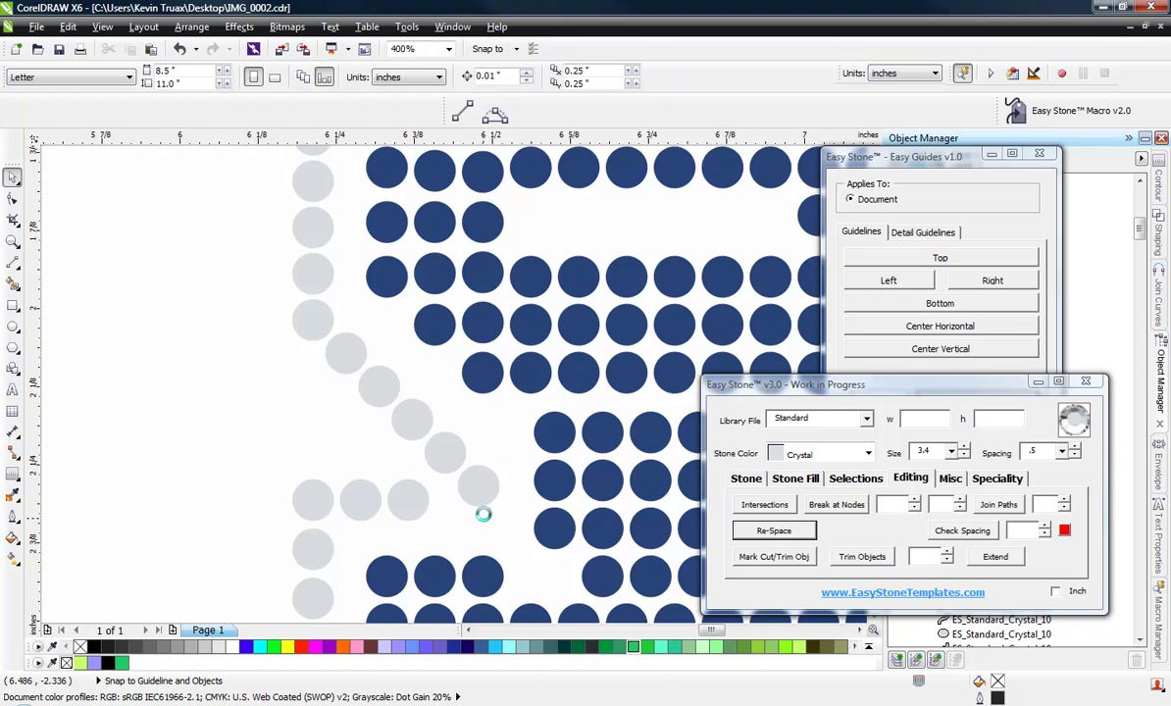
{"action": "scroll", "coordinate": [476, 495], "scroll_direction": "up", "scroll_amount": 2}
{"action": "left_click", "coordinate": [441, 483]}
{"action": "mouse_move", "coordinate": [440, 483]}
{"action": "left_mouse_down"}
{"action": "mouse_move", "coordinate": [426, 487]}
{"action": "mouse_move", "coordinate": [436, 480]}
{"action": "left_mouse_up"}
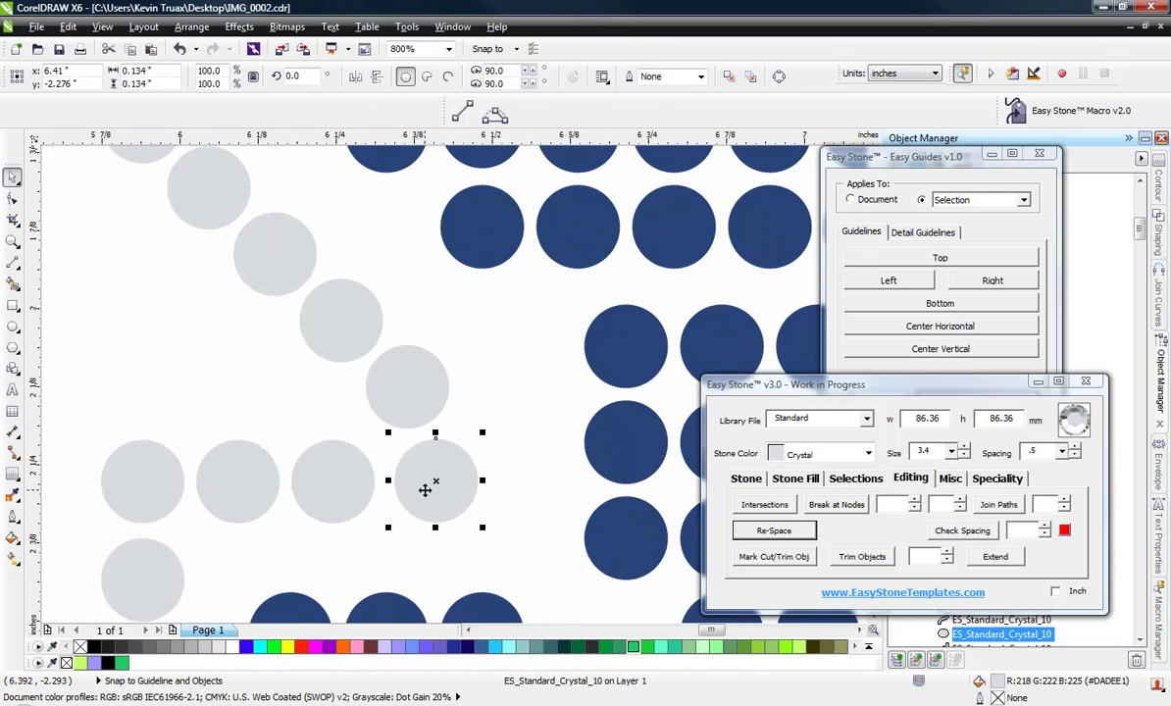
{"action": "left_click", "coordinate": [342, 490], "text": "shift"}
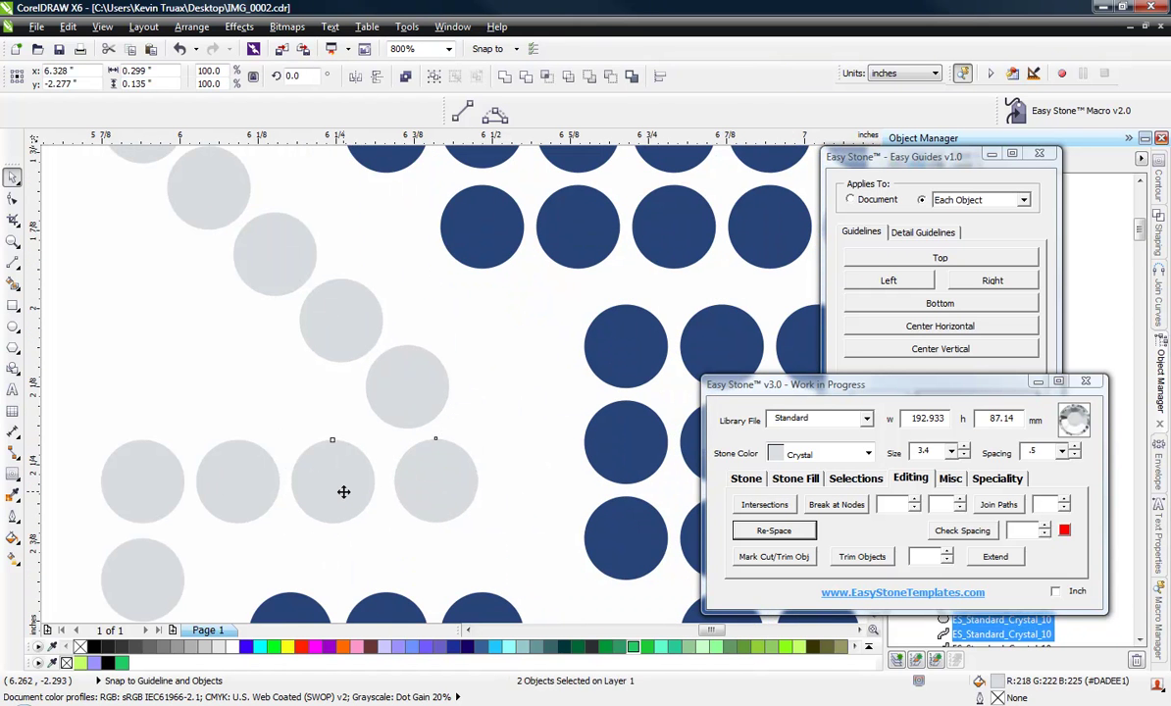
{"action": "left_click", "coordinate": [113, 407]}
{"action": "left_click_drag", "start_coordinate": [71, 378], "coordinate": [512, 549]}
{"action": "key", "text": "shift+e"}
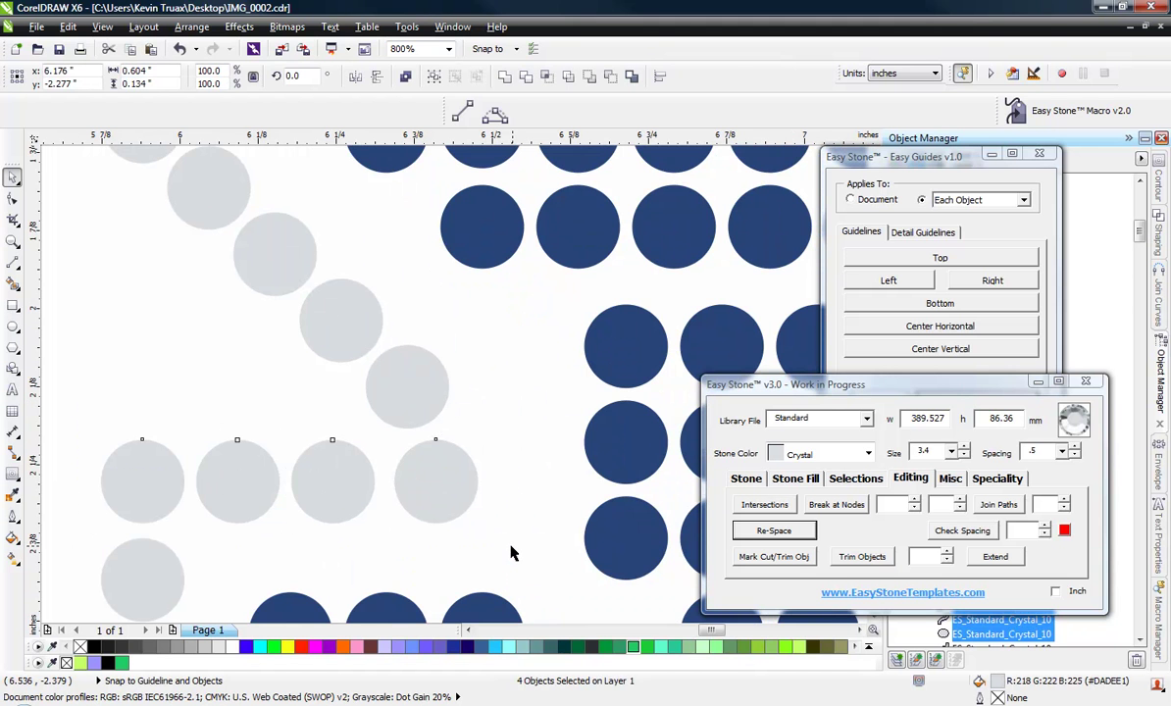
{"action": "left_click", "coordinate": [475, 434]}
{"action": "scroll", "coordinate": [241, 273], "scroll_direction": "down", "scroll_amount": 1}
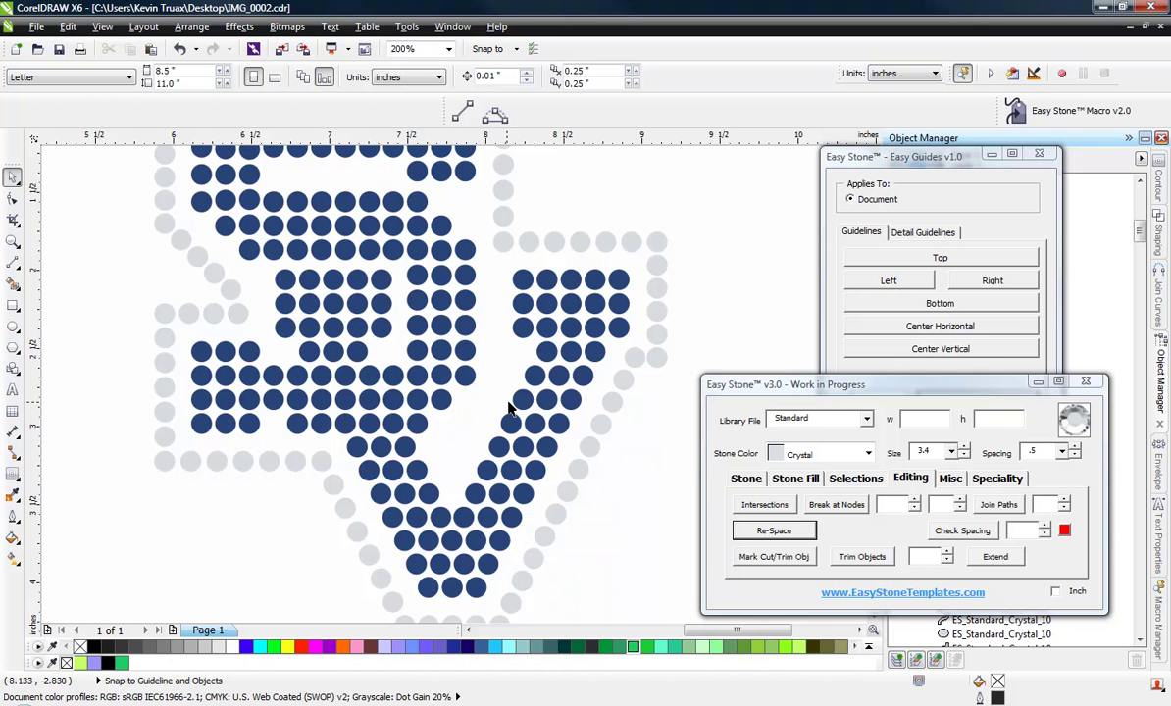
{"action": "scroll", "coordinate": [479, 383], "scroll_direction": "down", "scroll_amount": 1}
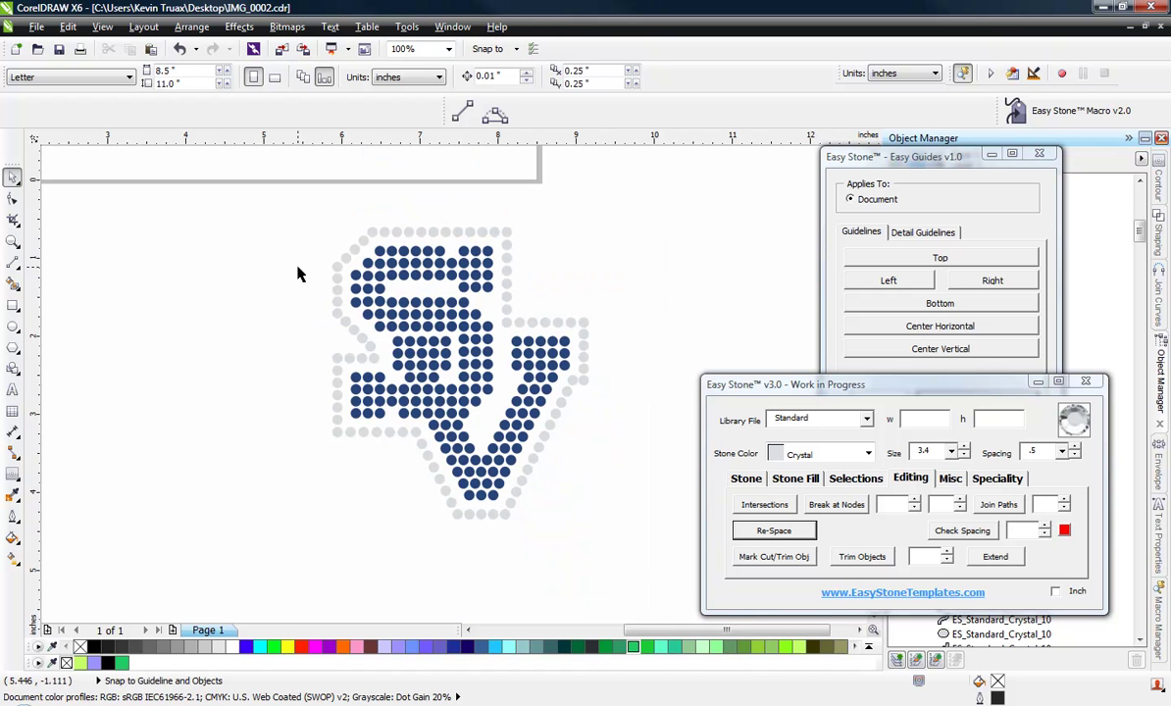
Add a weedbox with a weed margin of 25 around the complete SV stone design.
{"action": "left_click_drag", "start_coordinate": [263, 211], "coordinate": [646, 546]}
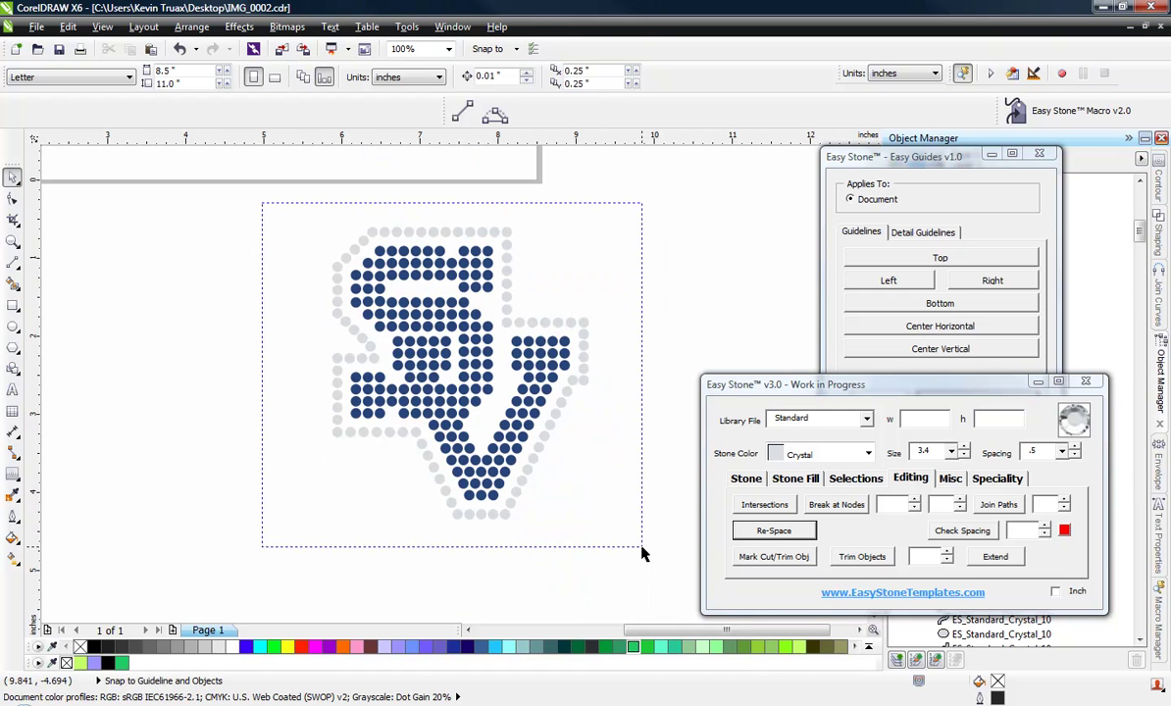
{"action": "left_click", "coordinate": [948, 479]}
{"action": "left_click", "coordinate": [837, 504]}
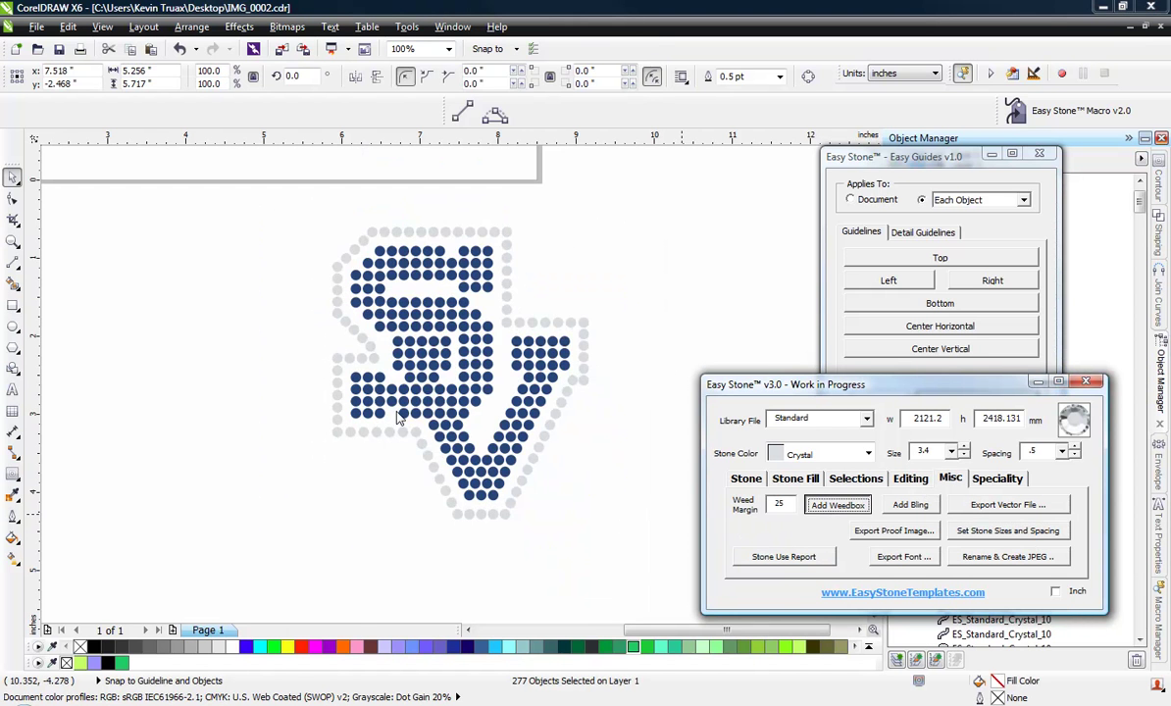
{"action": "left_click", "coordinate": [130, 295]}
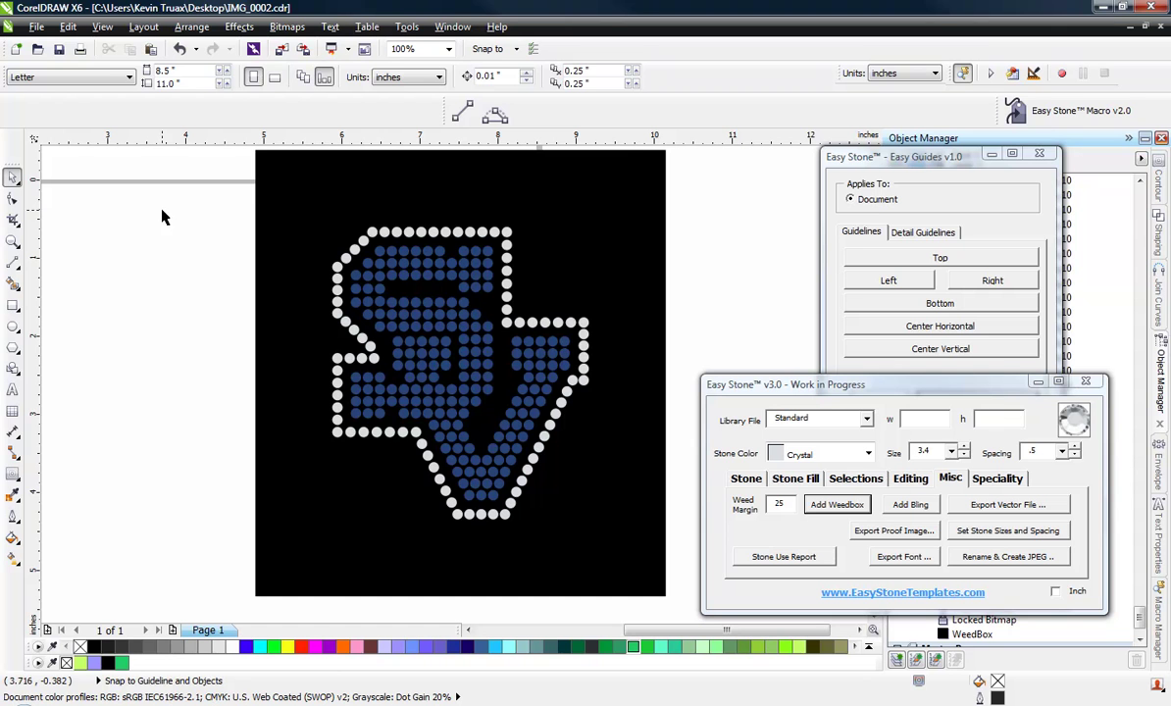
Create a decal cut line with an offset of 3 around all the stones, keeping only its outer contour.
{"action": "left_click_drag", "start_coordinate": [127, 208], "coordinate": [640, 561]}
{"action": "left_click", "coordinate": [995, 479]}
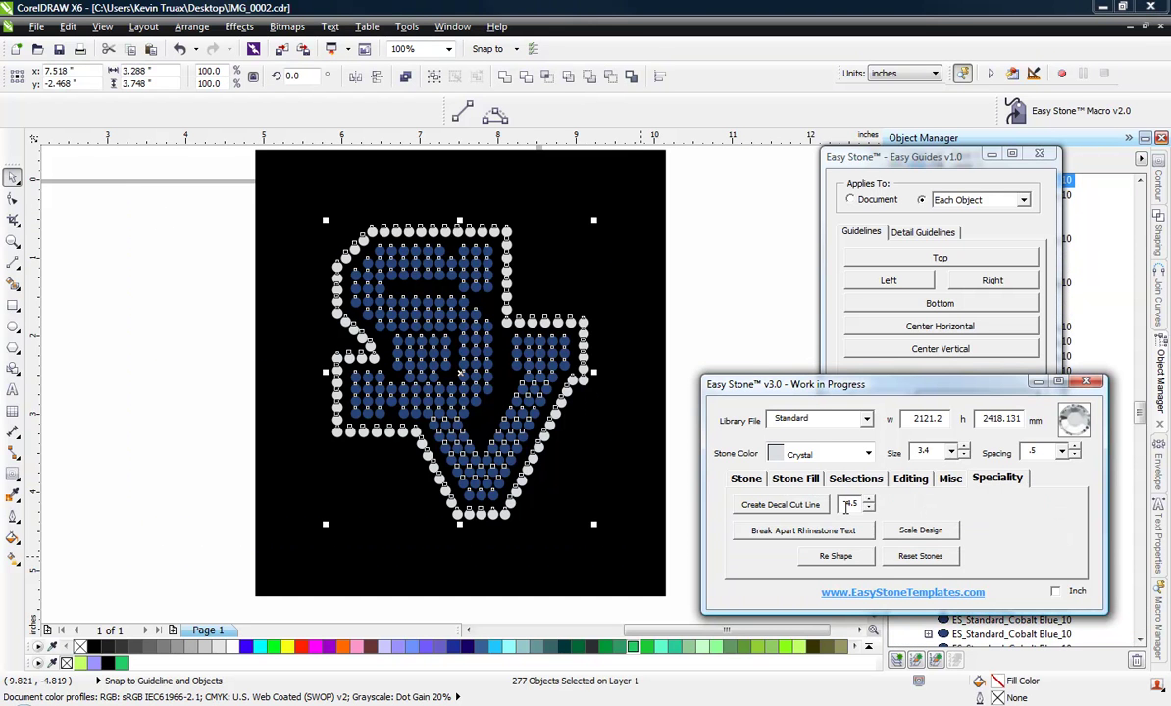
{"action": "left_click_drag", "start_coordinate": [841, 505], "coordinate": [875, 514]}
{"action": "left_click", "coordinate": [761, 505]}
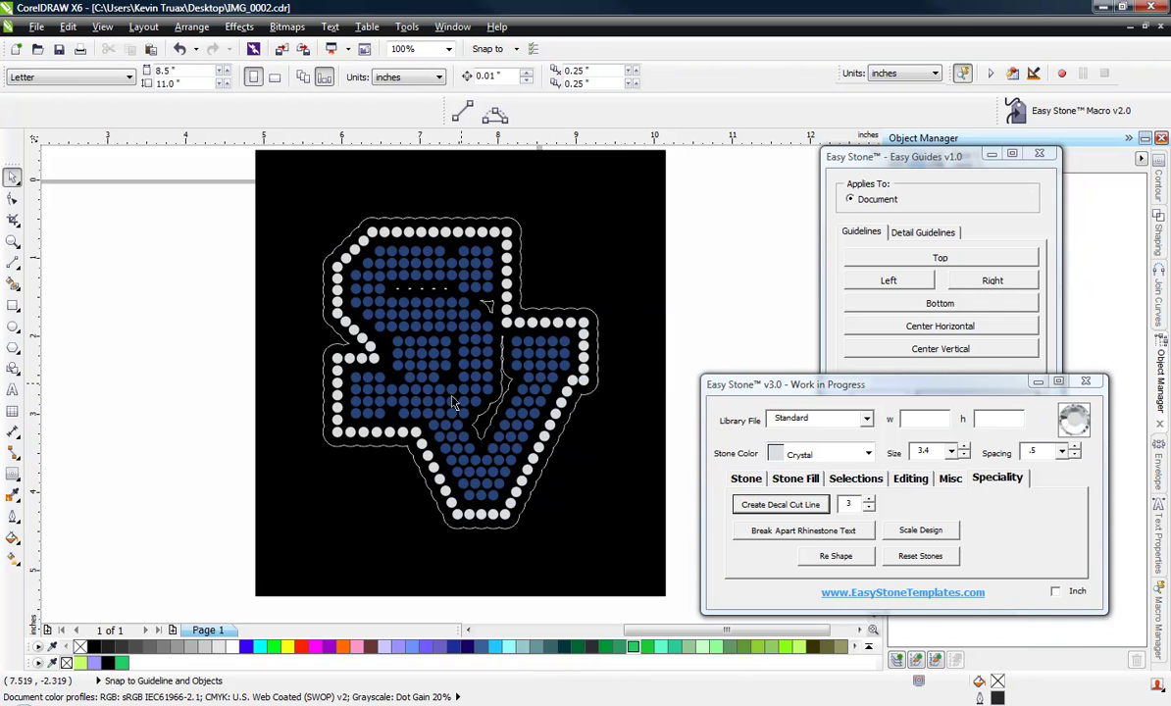
{"action": "left_click", "coordinate": [328, 389]}
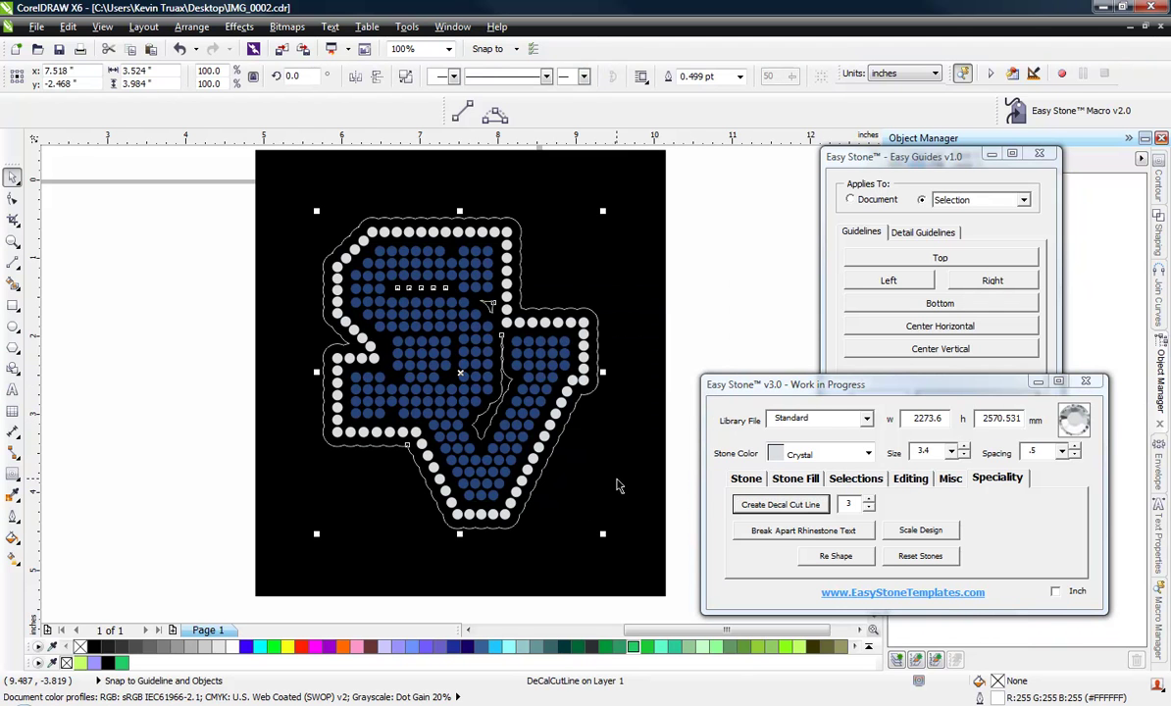
{"action": "left_click", "coordinate": [792, 503]}
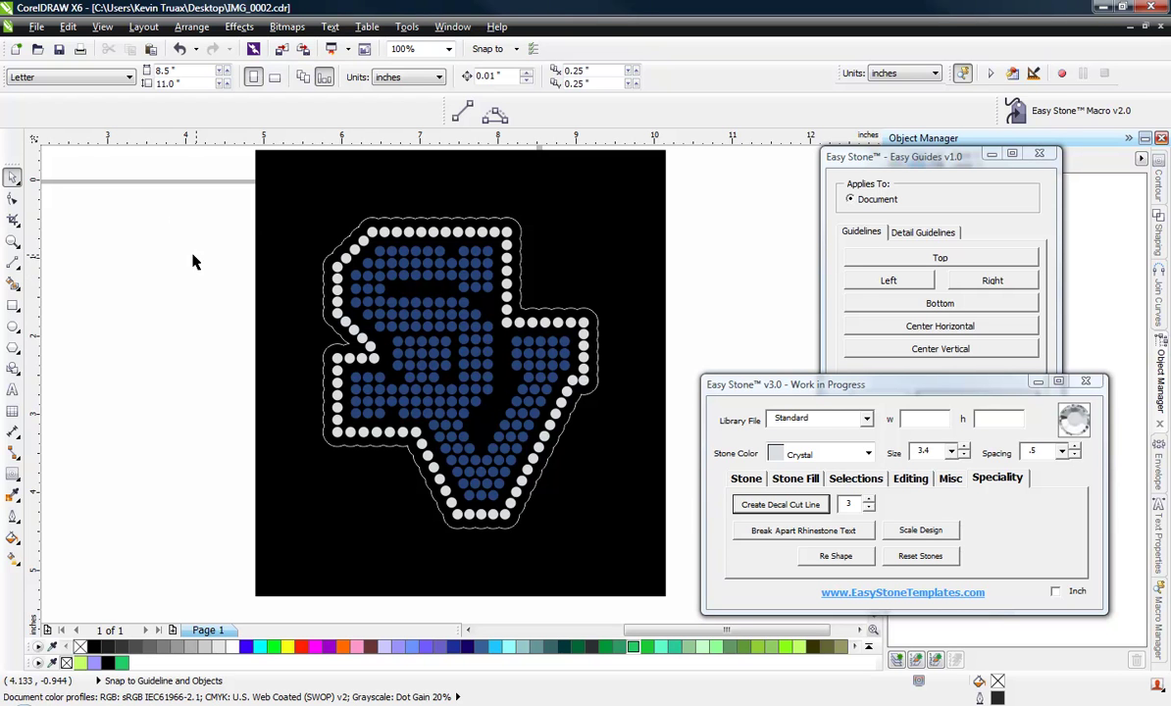
Run Simulate on all the stones of the design to give them a realistic rhinestone look.
{"action": "left_click_drag", "start_coordinate": [206, 218], "coordinate": [637, 524]}
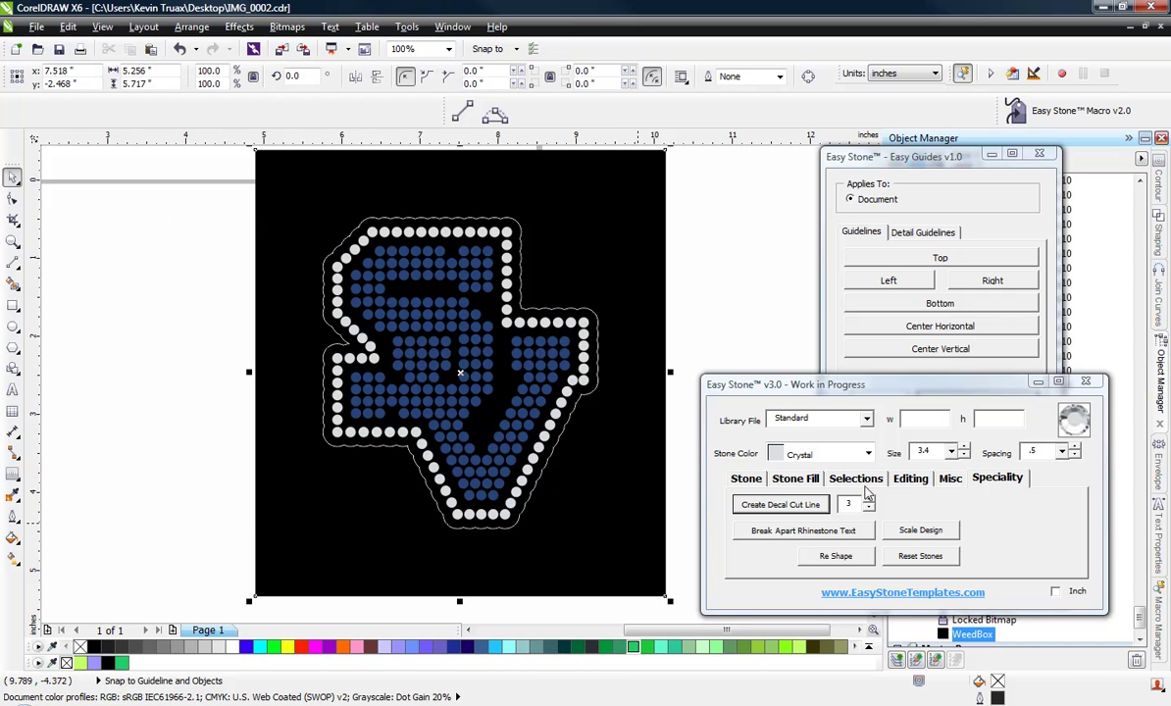
{"action": "left_click", "coordinate": [222, 209]}
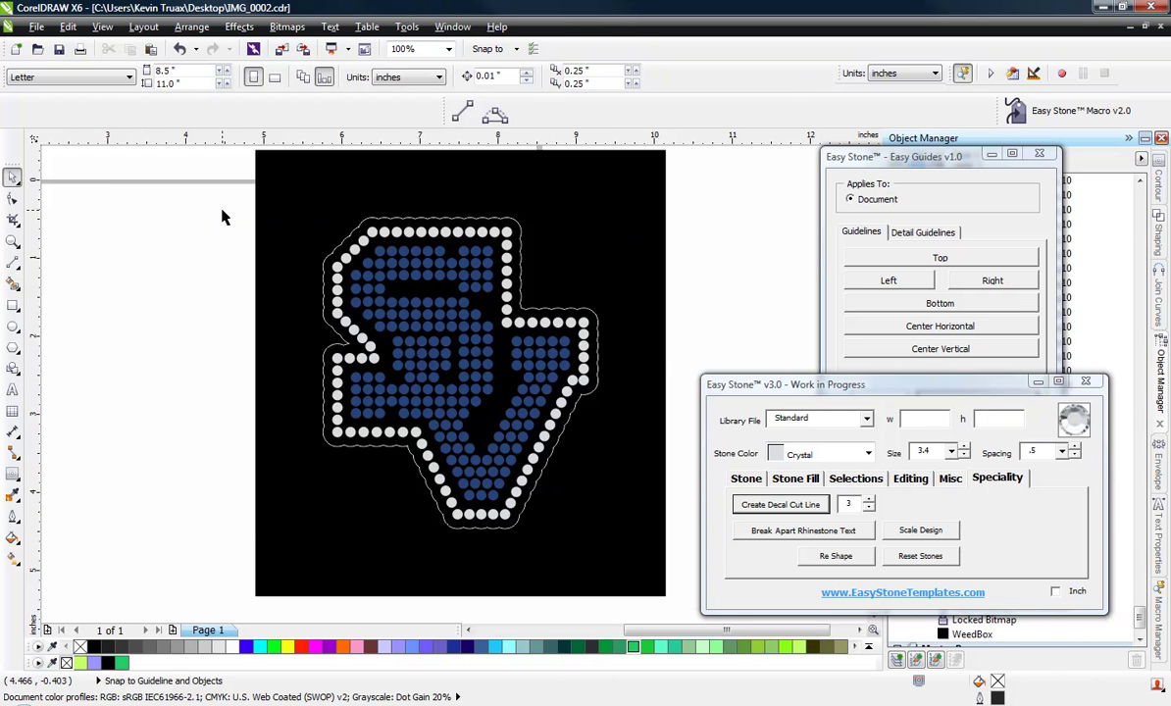
{"action": "left_click_drag", "start_coordinate": [222, 209], "coordinate": [640, 526]}
{"action": "left_click", "coordinate": [750, 478]}
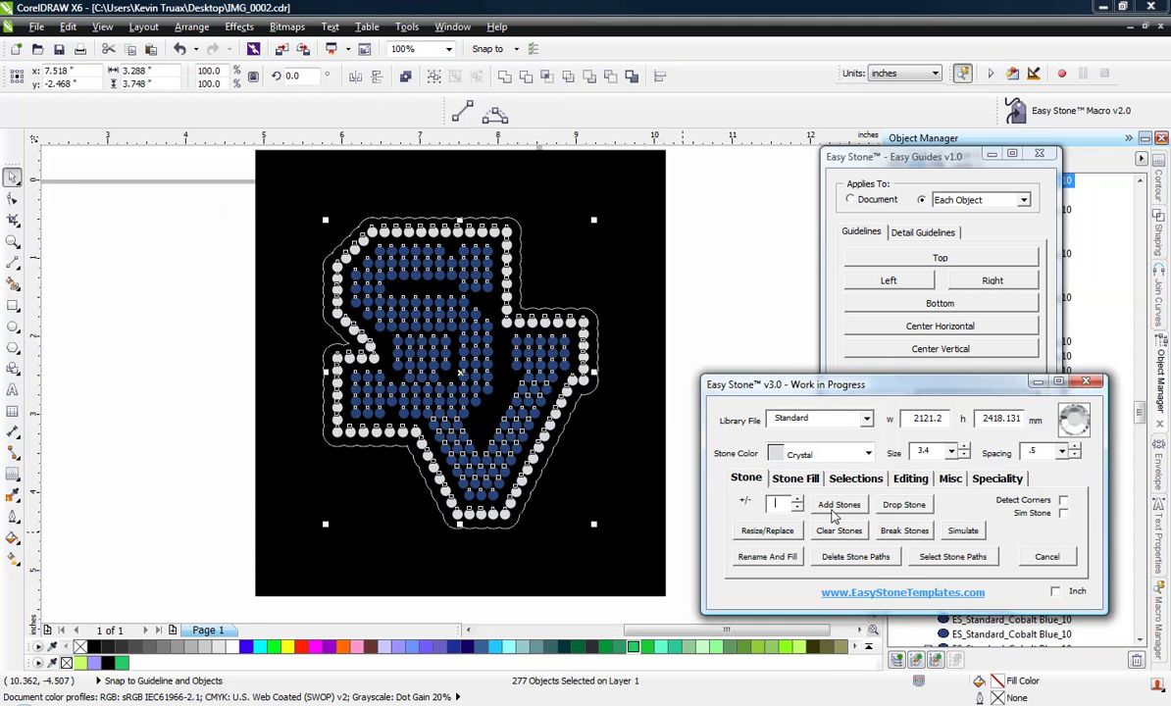
{"action": "left_click", "coordinate": [961, 531]}
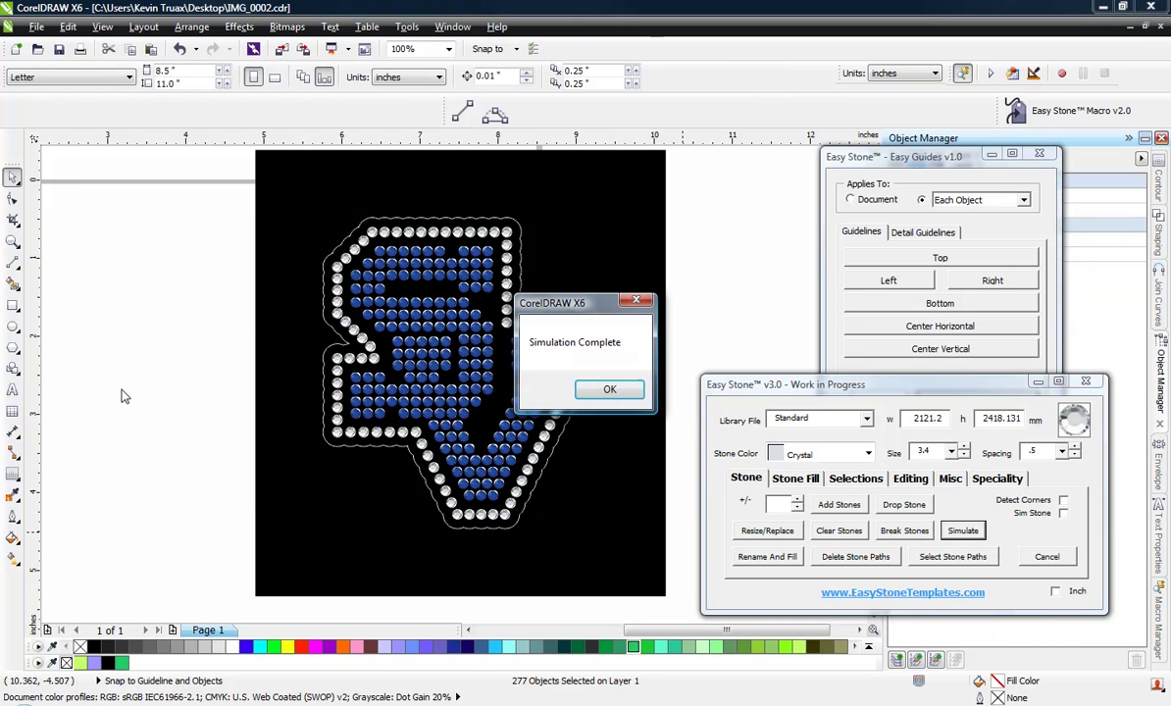
{"action": "left_click", "coordinate": [621, 390]}
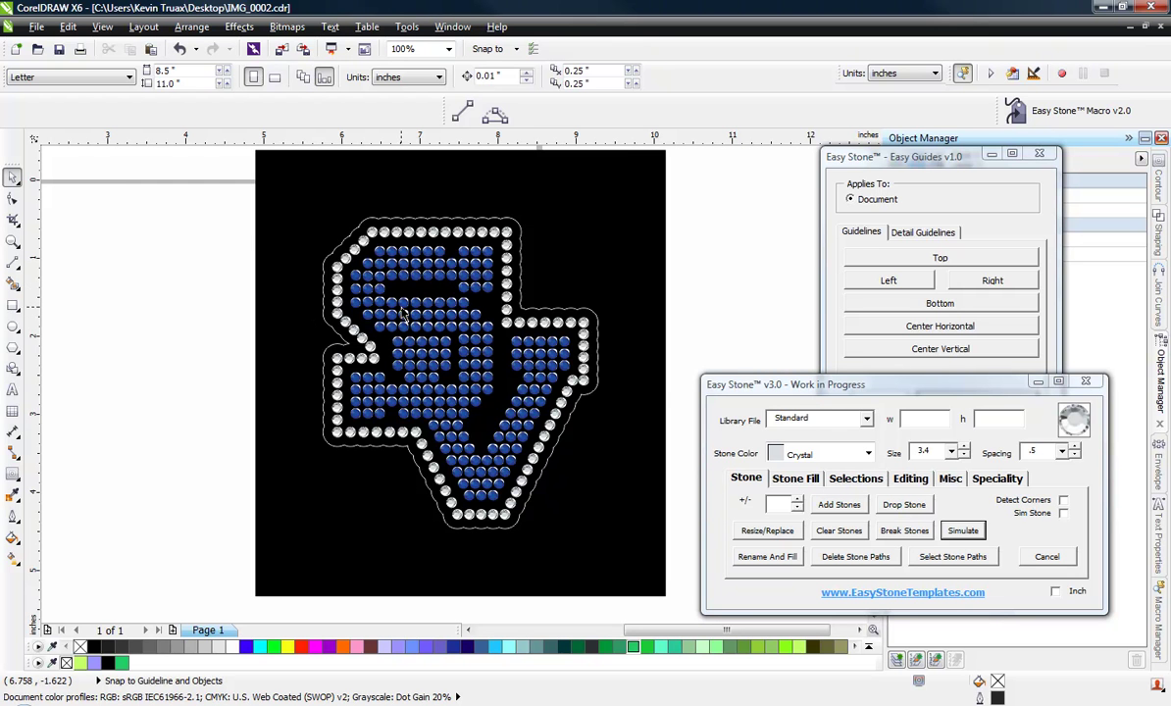
Copy a Cobalt Blue stone into the empty gap of the S's upper part and resize the copy to 2.6.
{"action": "scroll", "coordinate": [402, 267], "scroll_direction": "up", "scroll_amount": 4}
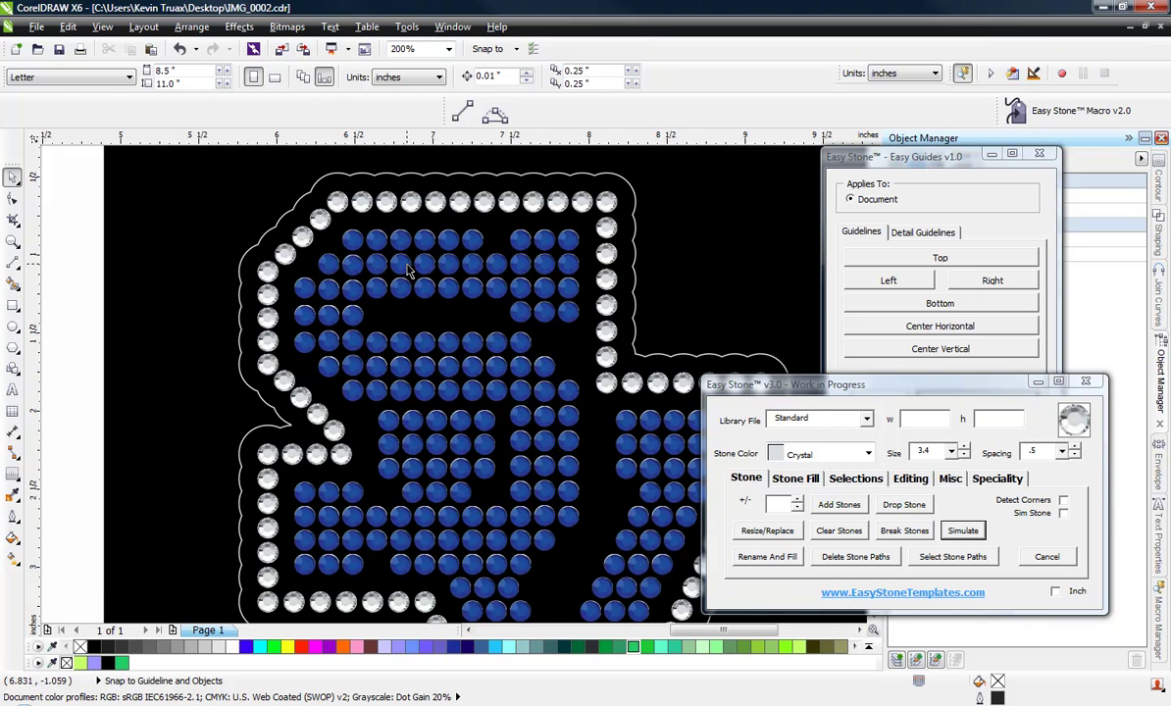
{"action": "left_click", "coordinate": [393, 305]}
{"action": "left_click", "coordinate": [441, 306], "text": "shift"}
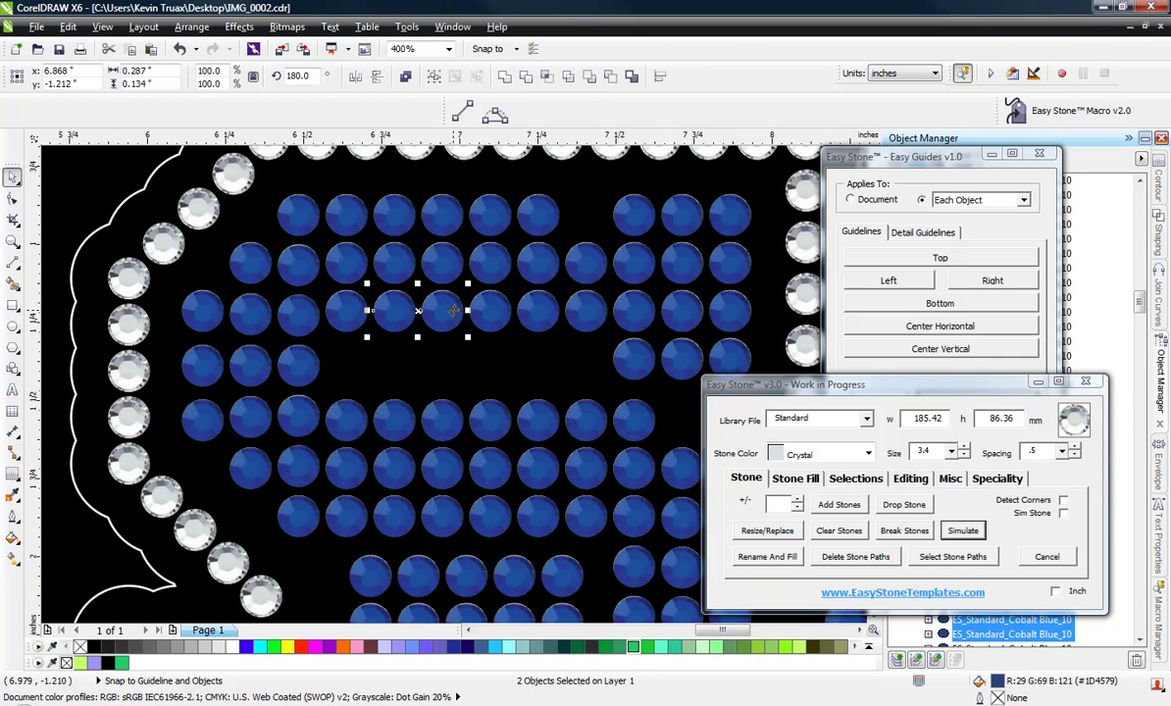
{"action": "left_click", "coordinate": [440, 332]}
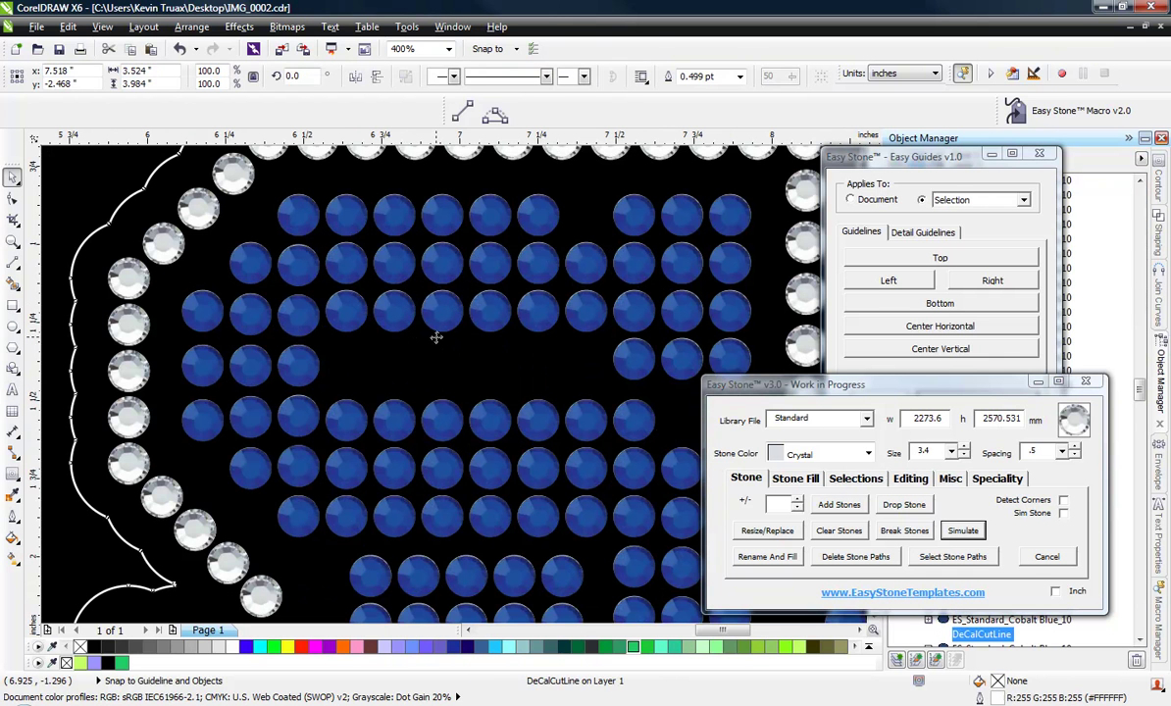
{"action": "left_click_drag", "start_coordinate": [388, 323], "coordinate": [389, 377]}
{"action": "right_click", "coordinate": [388, 378]}
{"action": "double_click", "coordinate": [932, 451]}
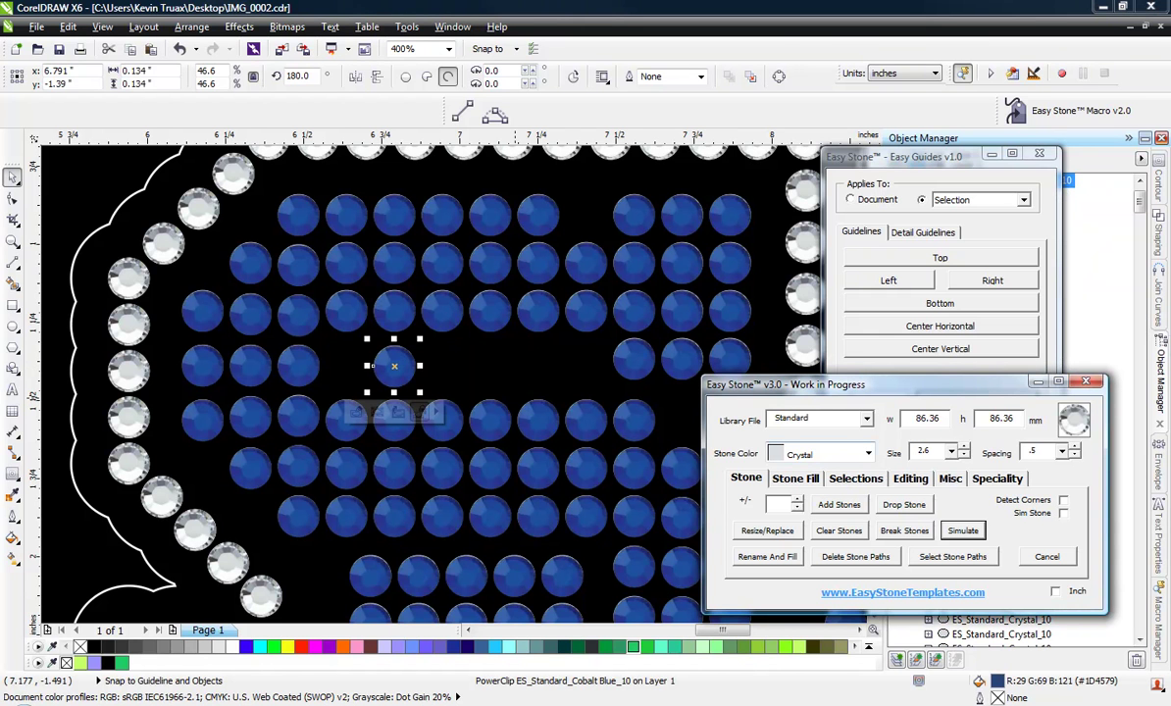
{"action": "left_click", "coordinate": [781, 532]}
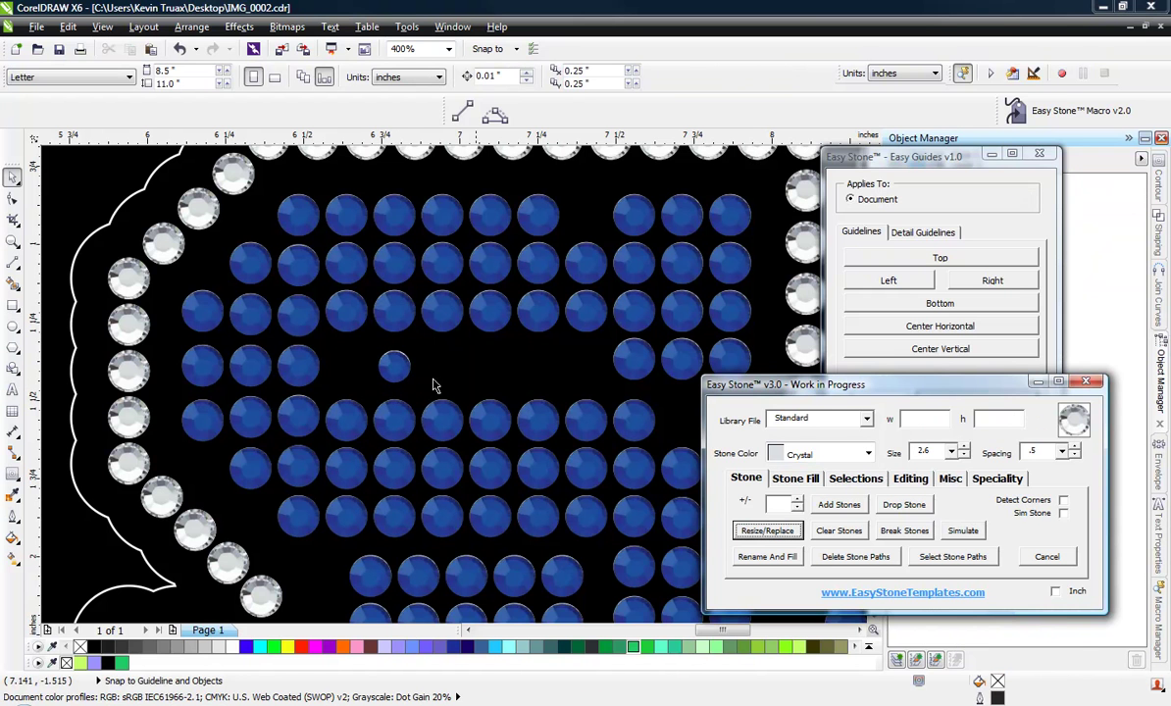
Rename and fill the small stone in the gap as Crystal and try to simulate it.
{"action": "left_click", "coordinate": [392, 367]}
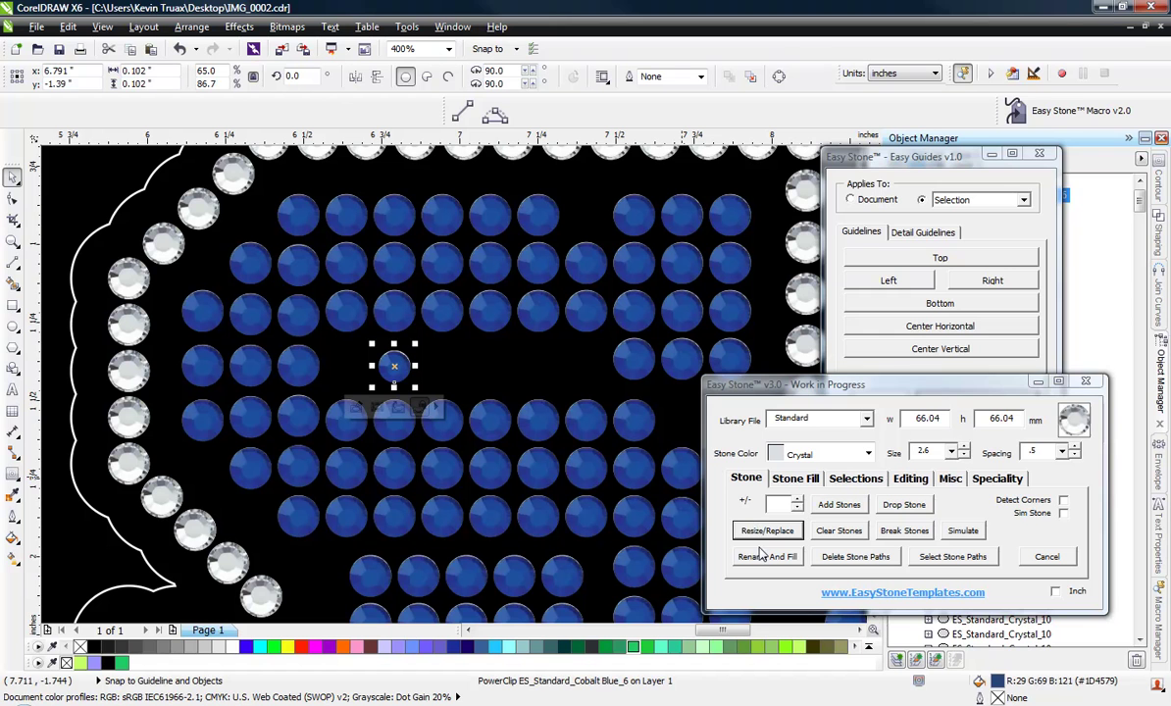
{"action": "left_click", "coordinate": [768, 558]}
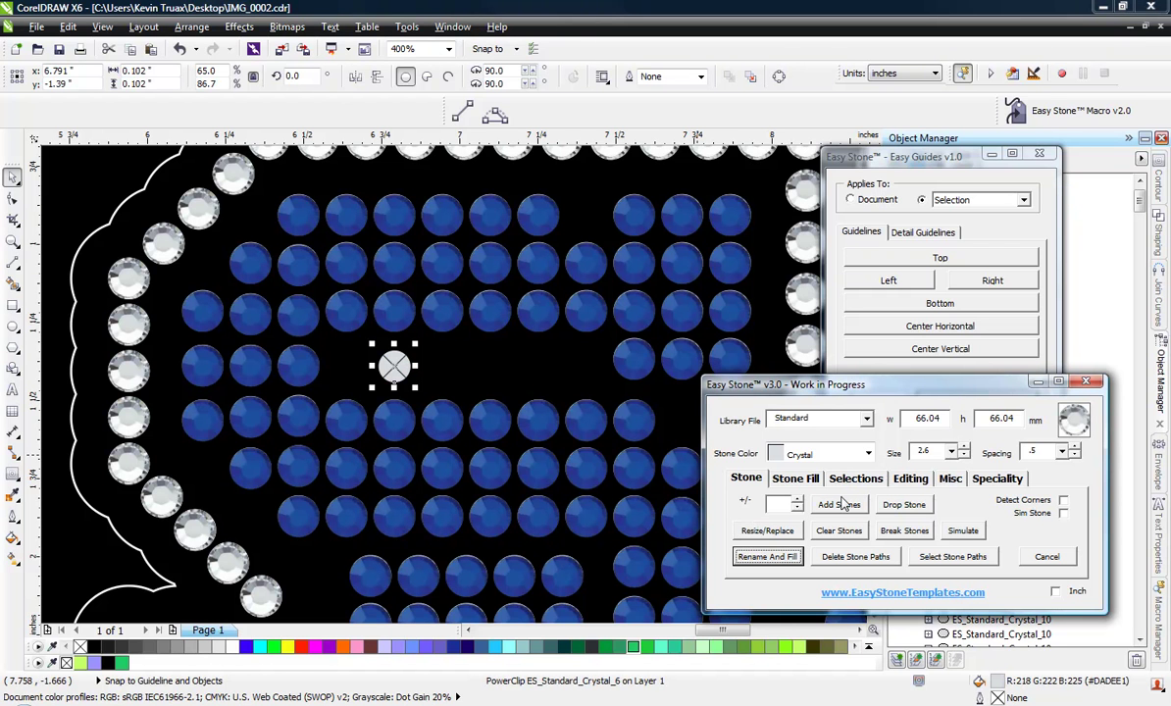
{"action": "left_click", "coordinate": [957, 531]}
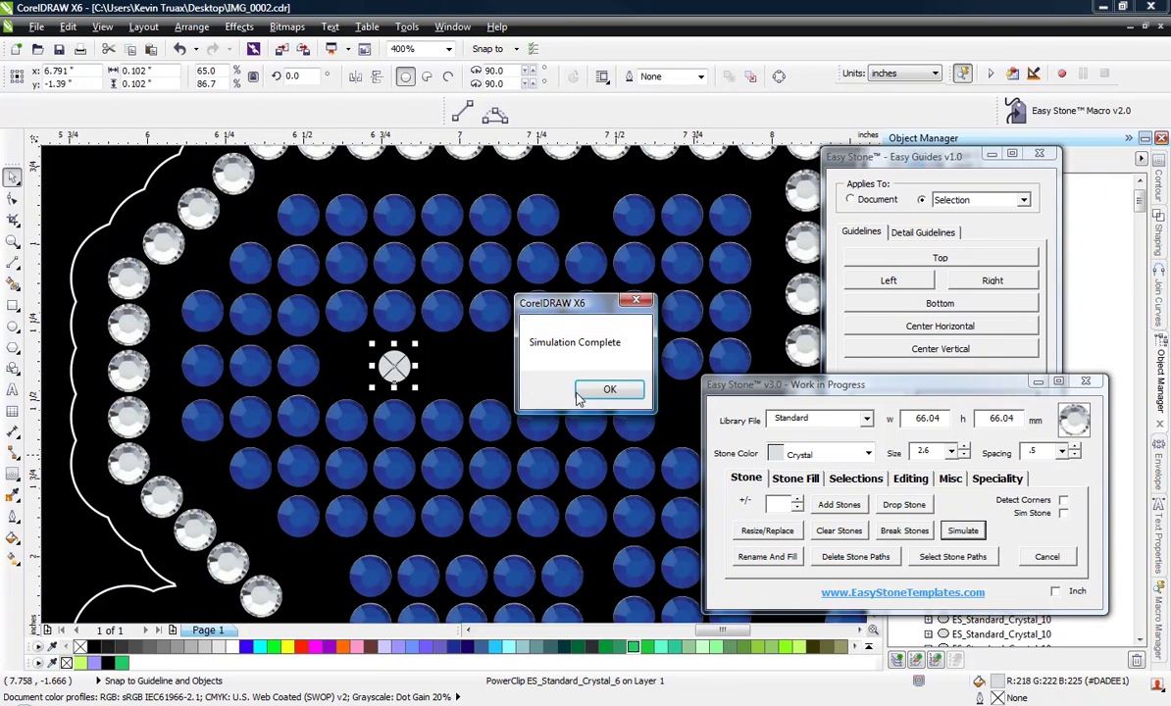
{"action": "key", "text": "Return"}
{"action": "left_click", "coordinate": [605, 390]}
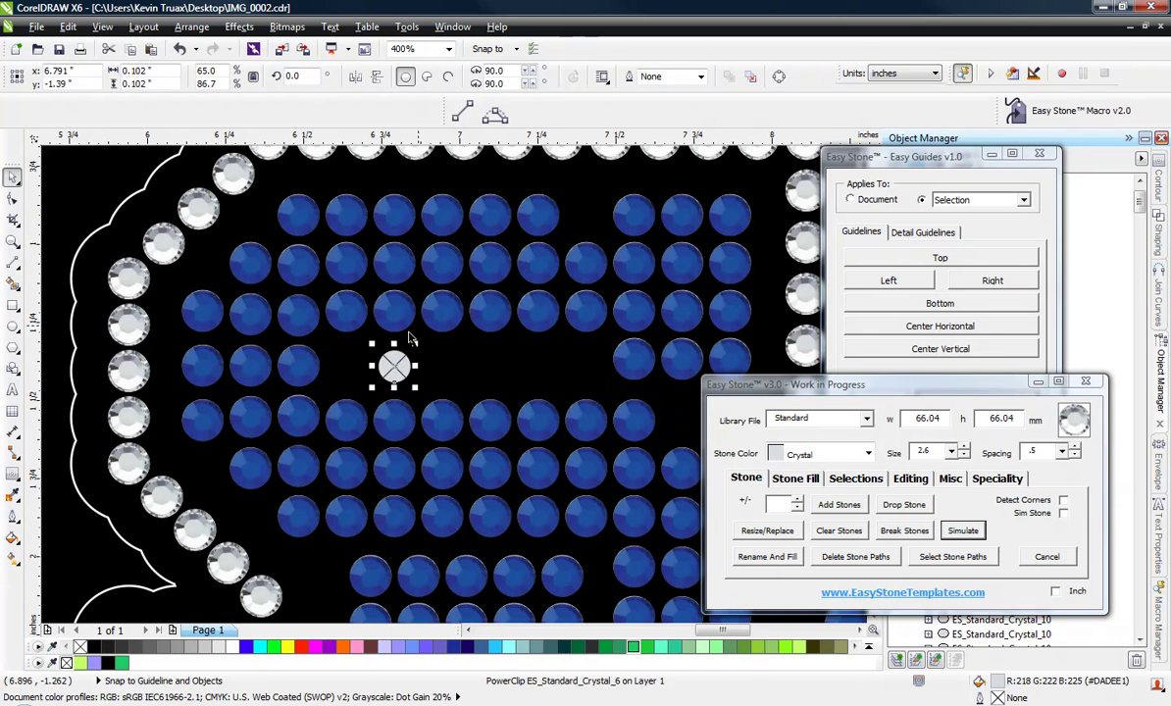
Replace the small Crystal stone at size 2.6 with Resize/Replace and simulate it.
{"action": "left_click", "coordinate": [771, 531]}
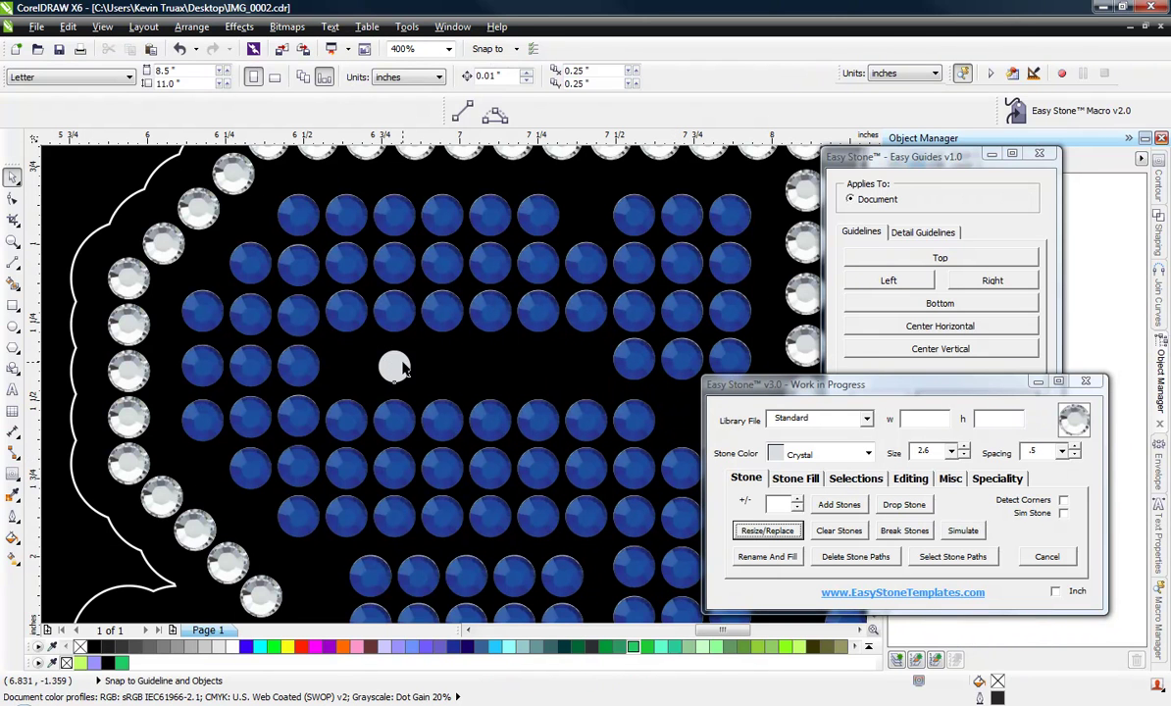
{"action": "left_click", "coordinate": [402, 366]}
{"action": "left_click", "coordinate": [959, 532]}
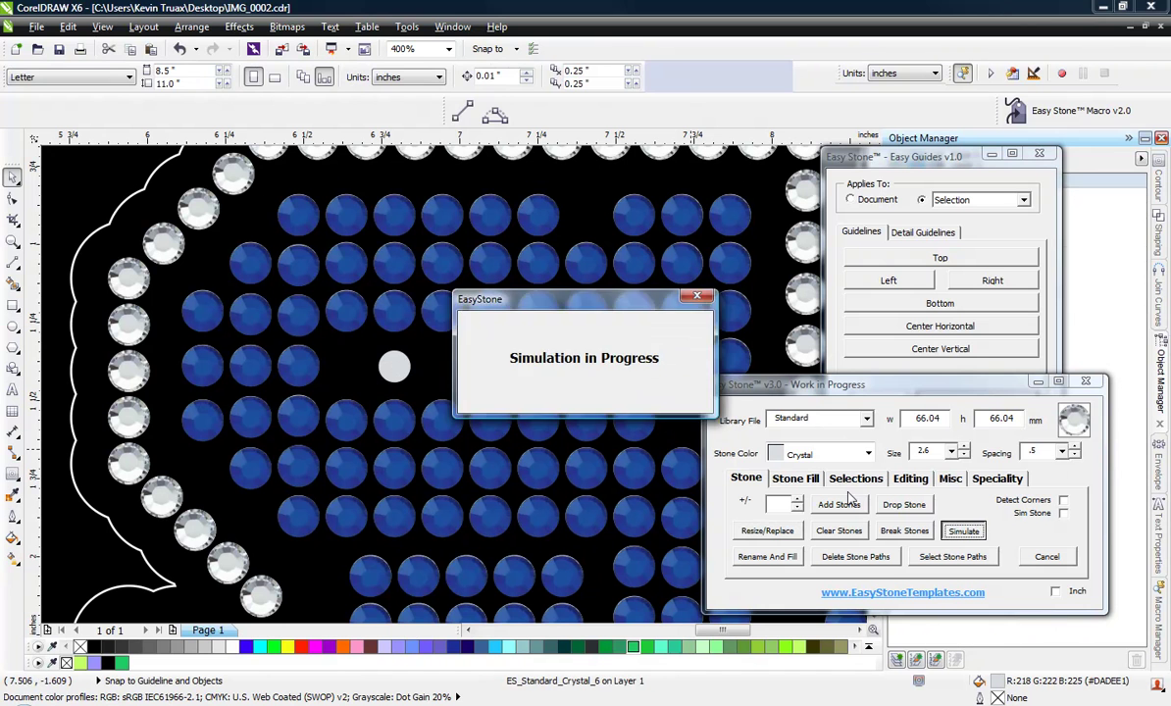
{"action": "left_click", "coordinate": [606, 390]}
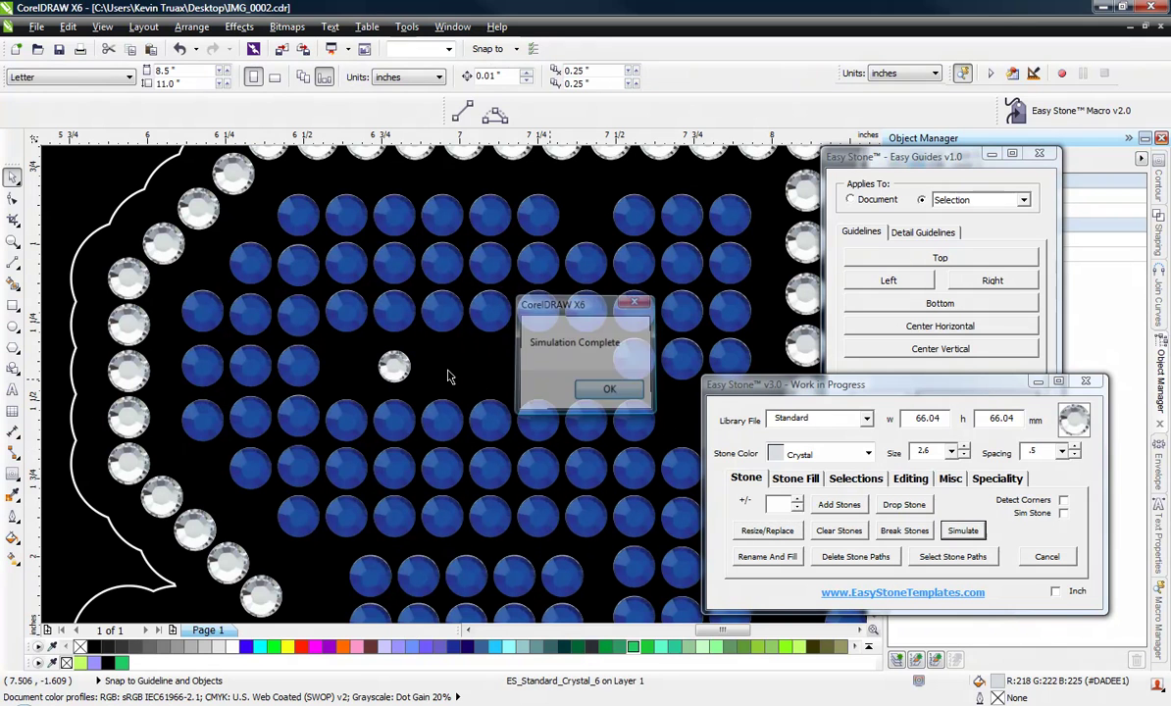
Copy the simulated small Crystal stone along the gap to form a horizontal row of six stones.
{"action": "left_click", "coordinate": [393, 367]}
{"action": "scroll", "coordinate": [393, 367], "scroll_direction": "up", "scroll_amount": 1}
{"action": "left_click_drag", "start_coordinate": [398, 362], "coordinate": [702, 365]}
{"action": "scroll", "coordinate": [392, 308], "scroll_direction": "down", "scroll_amount": 2}
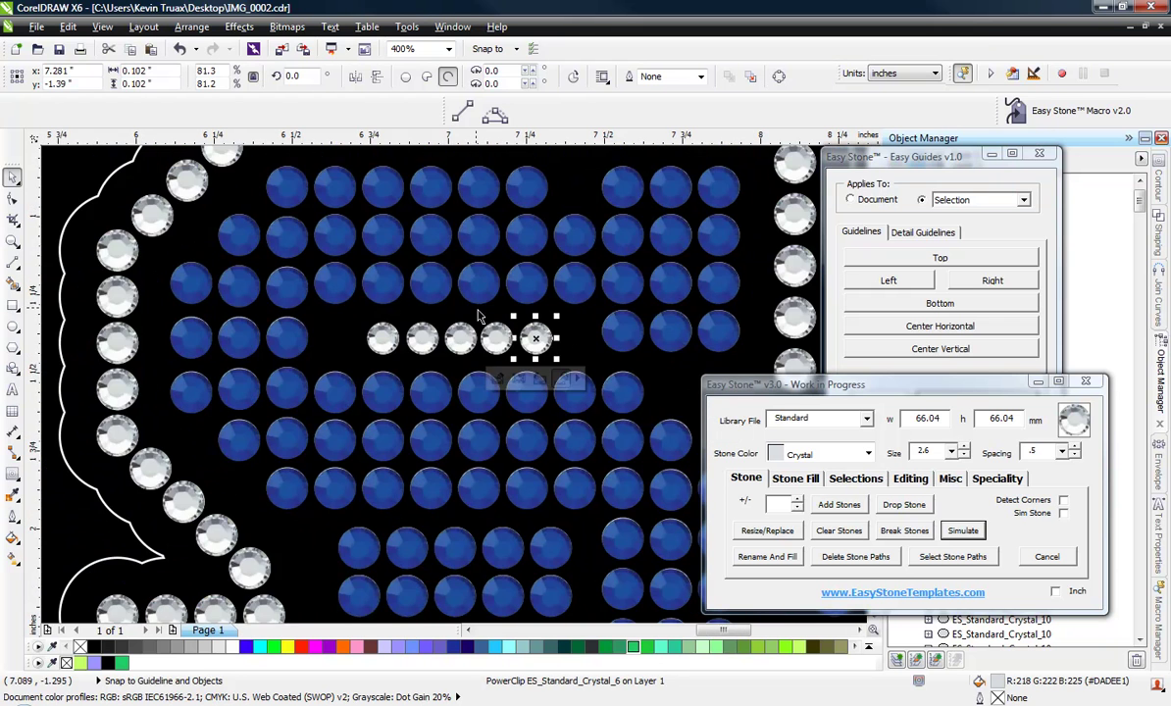
{"action": "scroll", "coordinate": [542, 340], "scroll_direction": "up", "scroll_amount": 3}
{"action": "left_click_drag", "start_coordinate": [530, 338], "coordinate": [598, 346]}
{"action": "left_click", "coordinate": [537, 346], "text": "shift"}
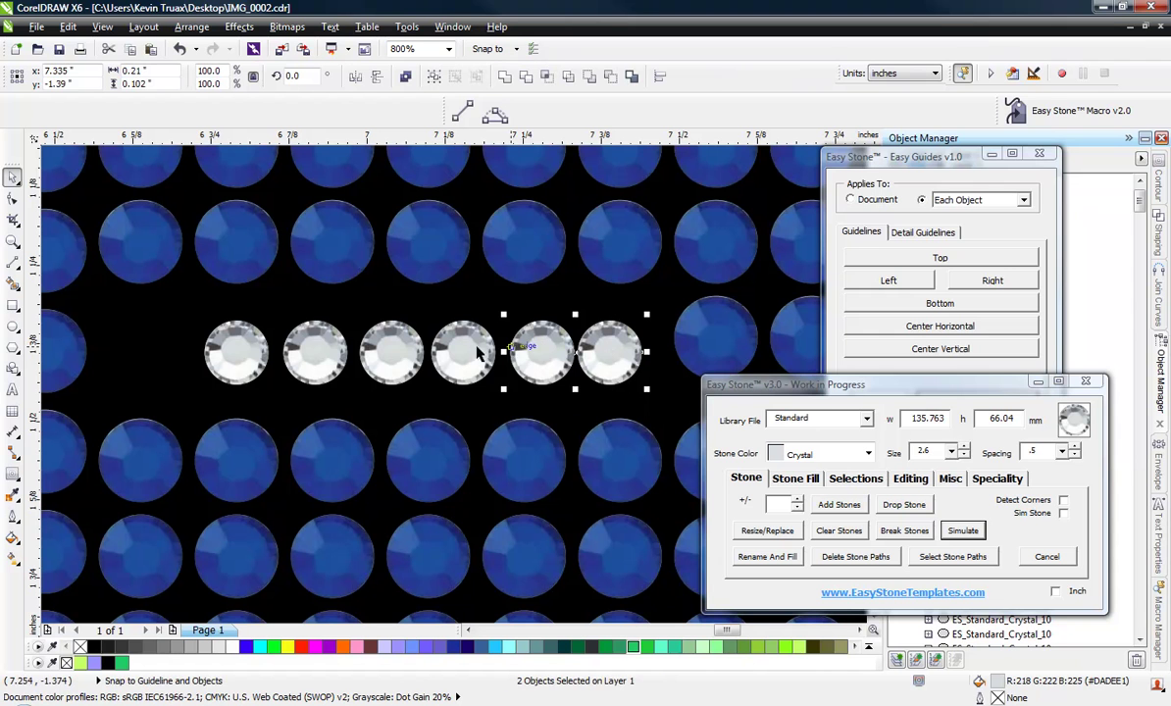
{"action": "left_click", "coordinate": [447, 332], "text": "shift"}
{"action": "left_click", "coordinate": [377, 323], "text": "shift"}
{"action": "left_click", "coordinate": [341, 343], "text": "shift"}
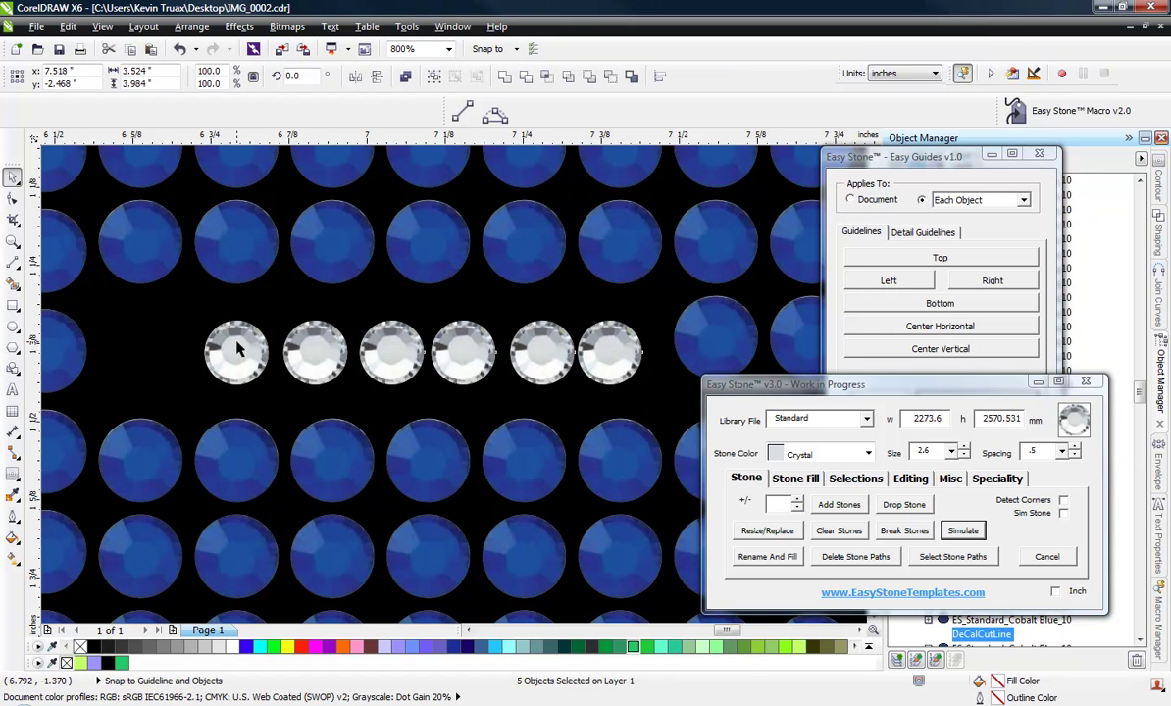
{"action": "left_click", "coordinate": [225, 342], "text": "shift"}
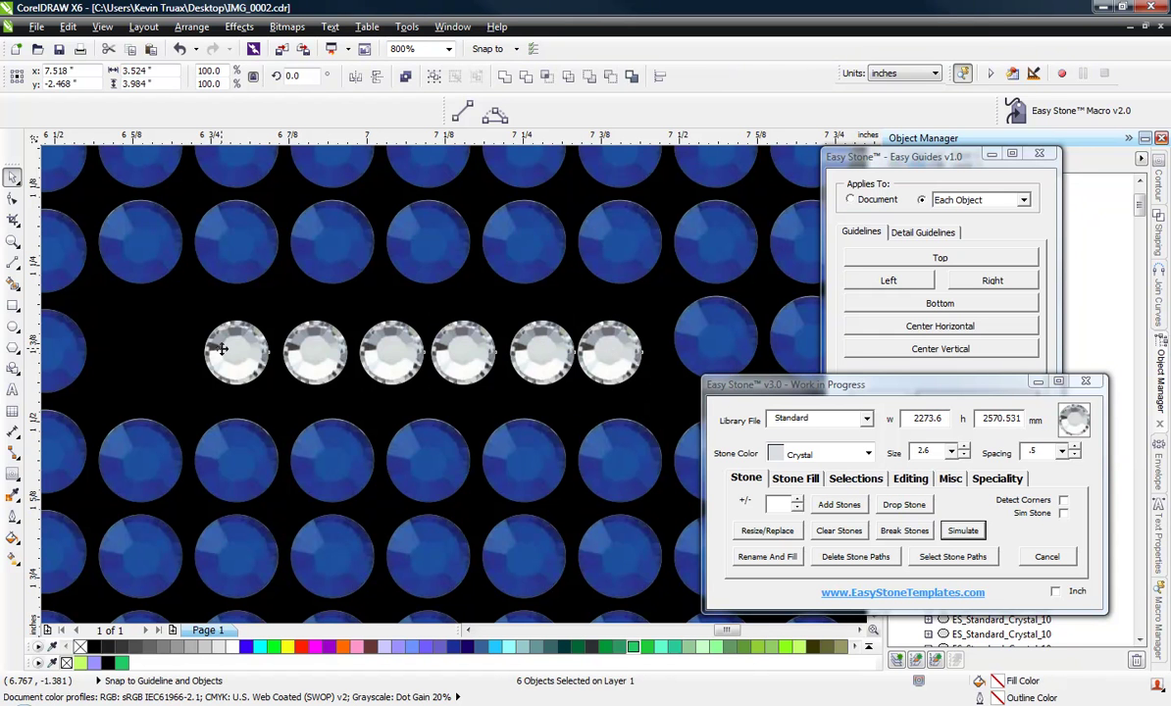
Distribute the six small Crystal stones evenly and shift the row about 0.05 inches left within the gap.
{"action": "left_click", "coordinate": [316, 364]}
{"action": "left_click", "coordinate": [236, 367], "text": "shift"}
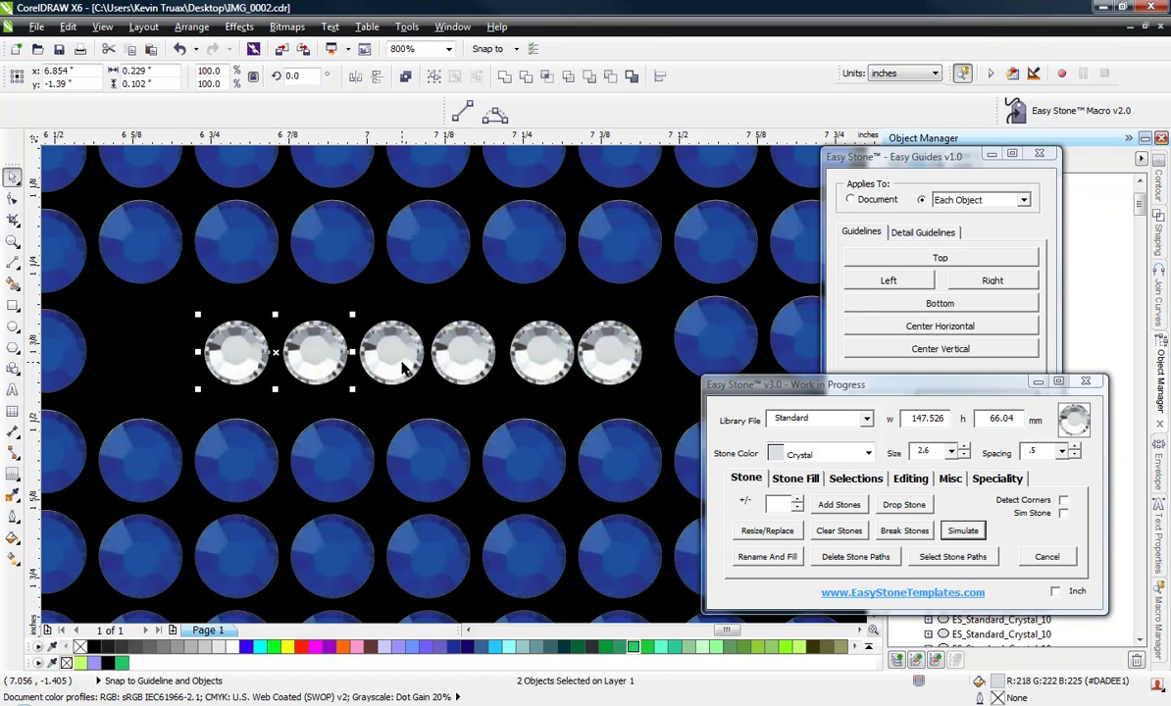
{"action": "left_click", "coordinate": [402, 368], "text": "shift"}
{"action": "left_click", "coordinate": [449, 365], "text": "shift"}
{"action": "left_click", "coordinate": [543, 361], "text": "shift"}
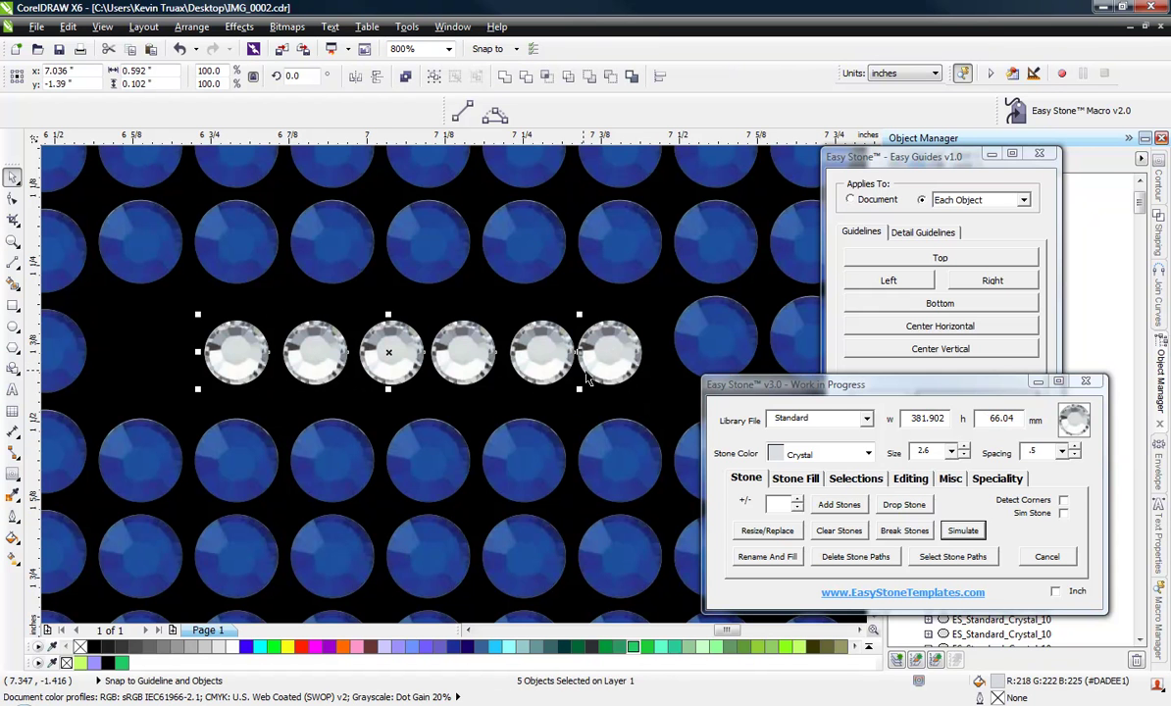
{"action": "left_click", "coordinate": [594, 370], "text": "shift"}
{"action": "key", "text": "shift+p"}
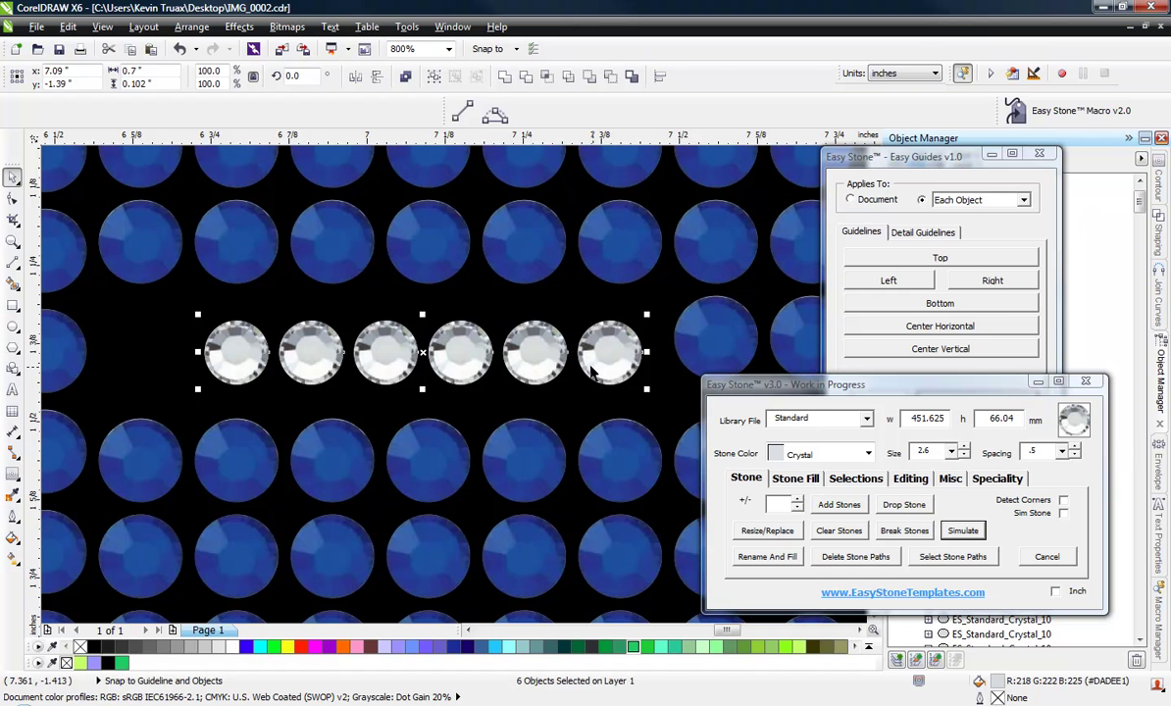
{"action": "left_click_drag", "start_coordinate": [322, 343], "coordinate": [305, 330]}
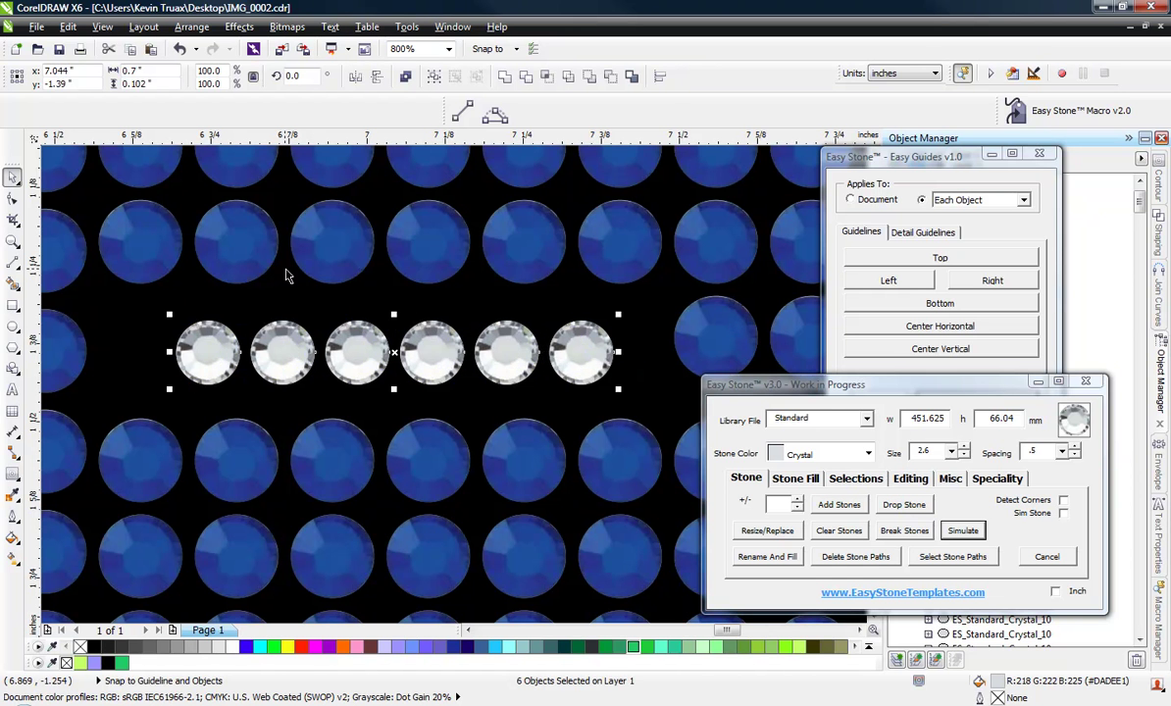
{"action": "scroll", "coordinate": [286, 275], "scroll_direction": "down", "scroll_amount": 3}
{"action": "left_click", "coordinate": [305, 356]}
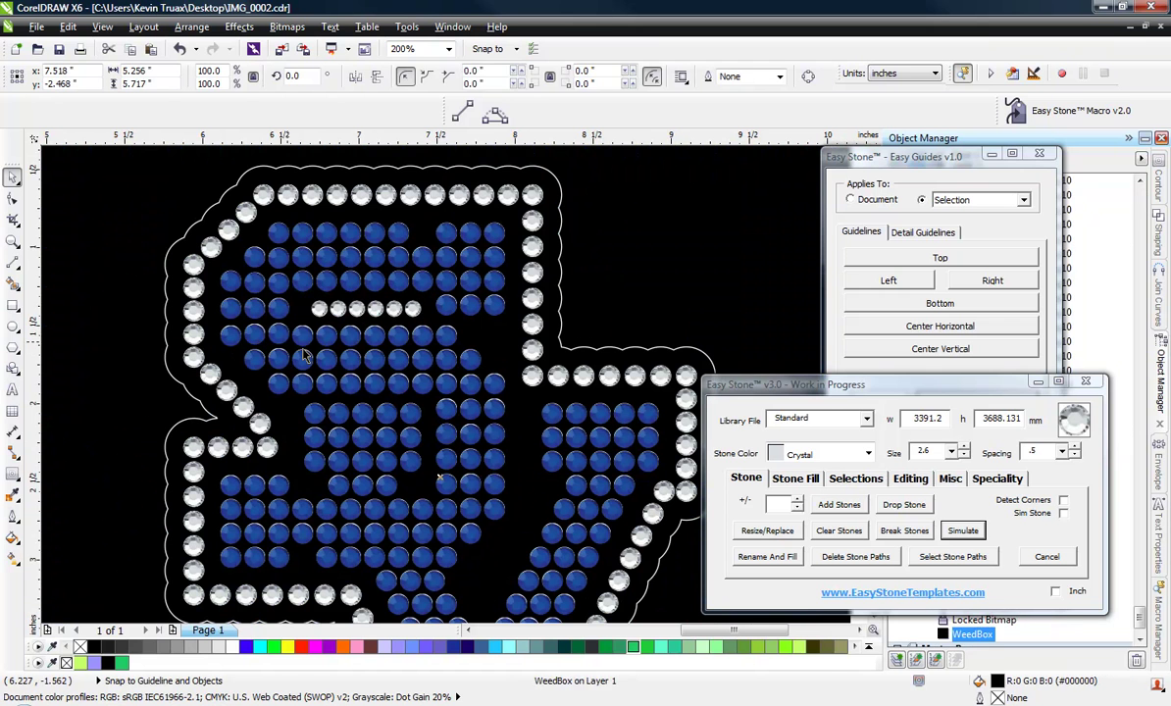
{"action": "left_click", "coordinate": [378, 325]}
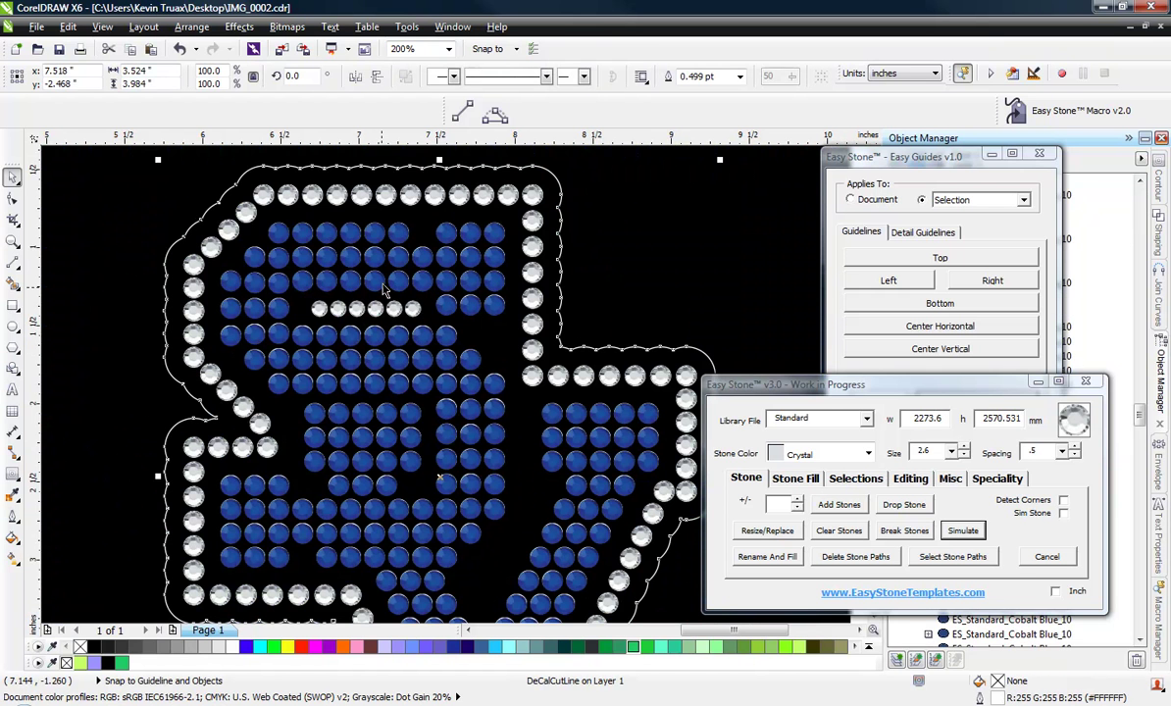
{"action": "scroll", "coordinate": [383, 288], "scroll_direction": "up", "scroll_amount": 1}
{"action": "scroll", "coordinate": [379, 275], "scroll_direction": "down", "scroll_amount": 2}
{"action": "scroll", "coordinate": [384, 304], "scroll_direction": "up", "scroll_amount": 1}
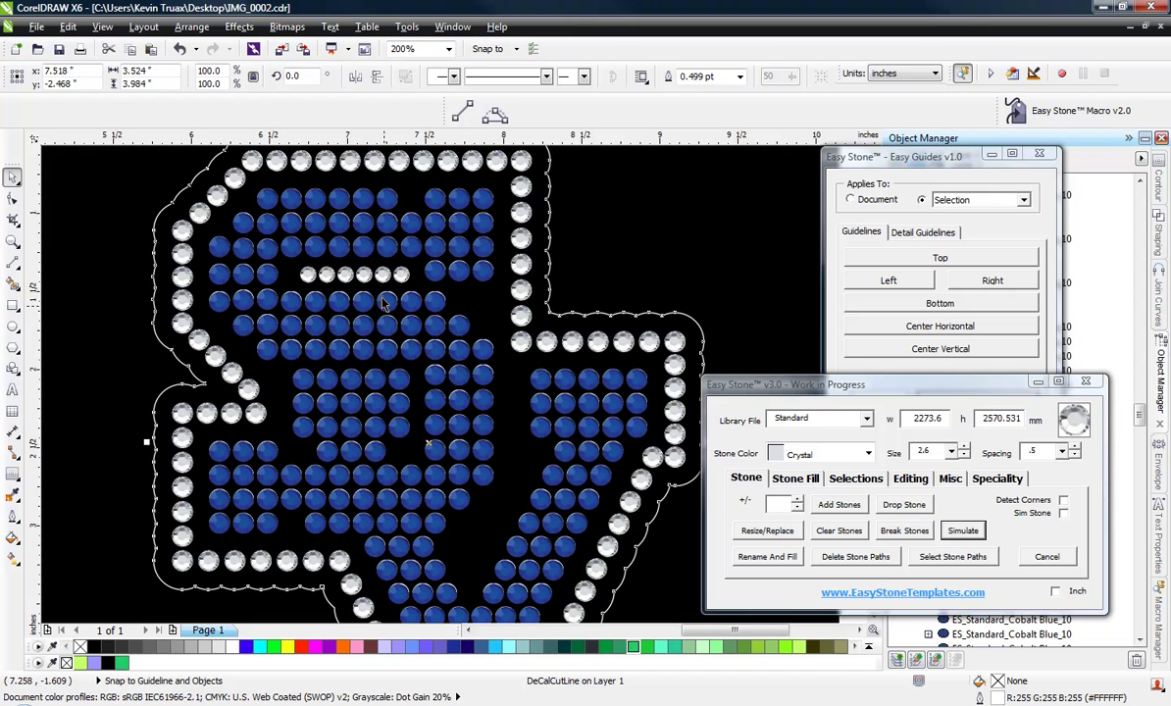
Copy a small Crystal stone from the row into the V's slanted gap and place another copy diagonally above it.
{"action": "left_click", "coordinate": [384, 276]}
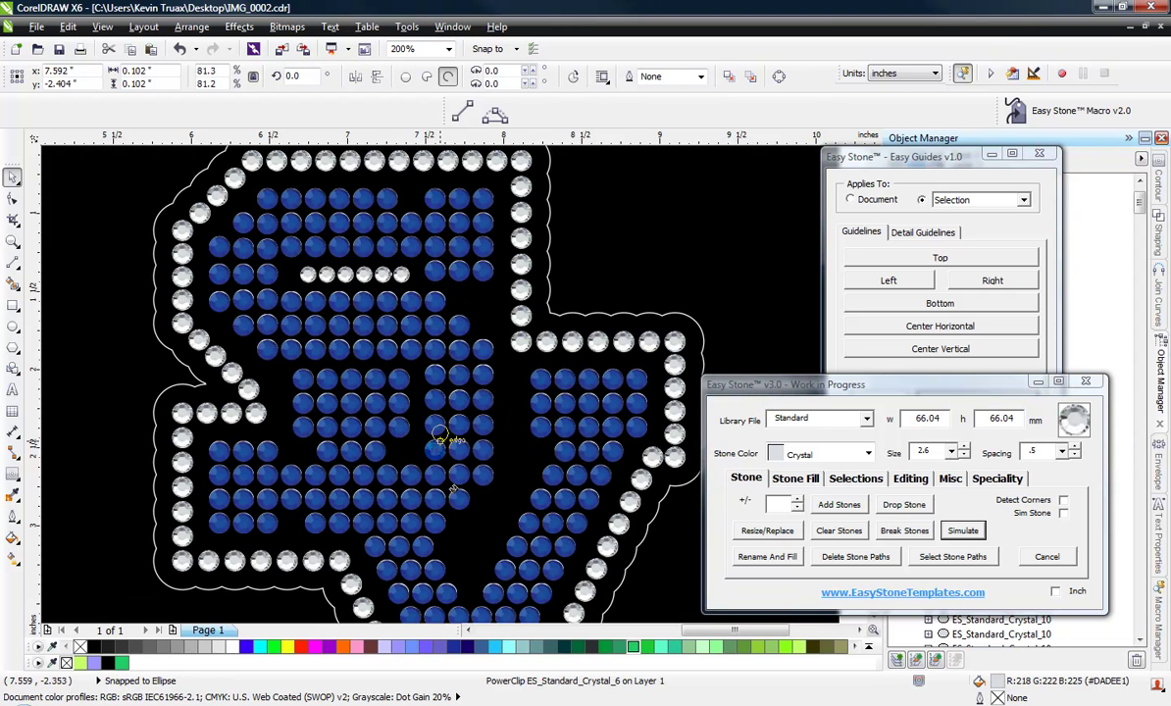
{"action": "scroll", "coordinate": [477, 583], "scroll_direction": "up", "scroll_amount": 2}
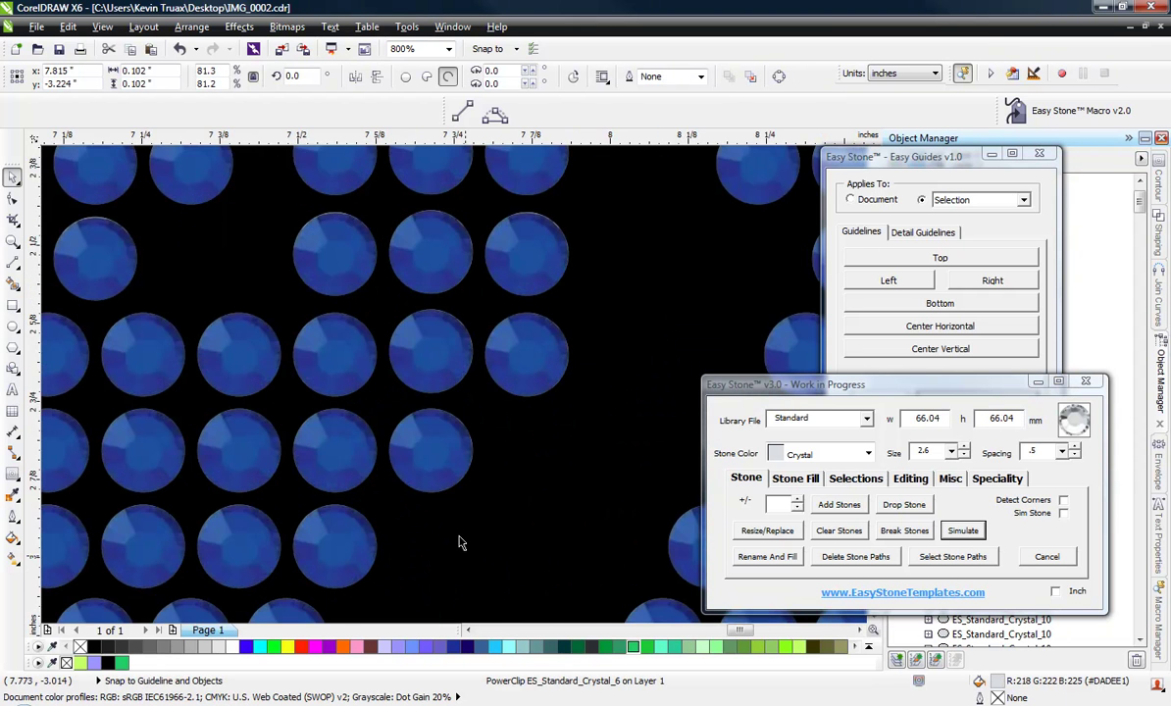
{"action": "scroll", "coordinate": [411, 416], "scroll_direction": "down", "scroll_amount": 2}
{"action": "scroll", "coordinate": [428, 544], "scroll_direction": "up", "scroll_amount": 1}
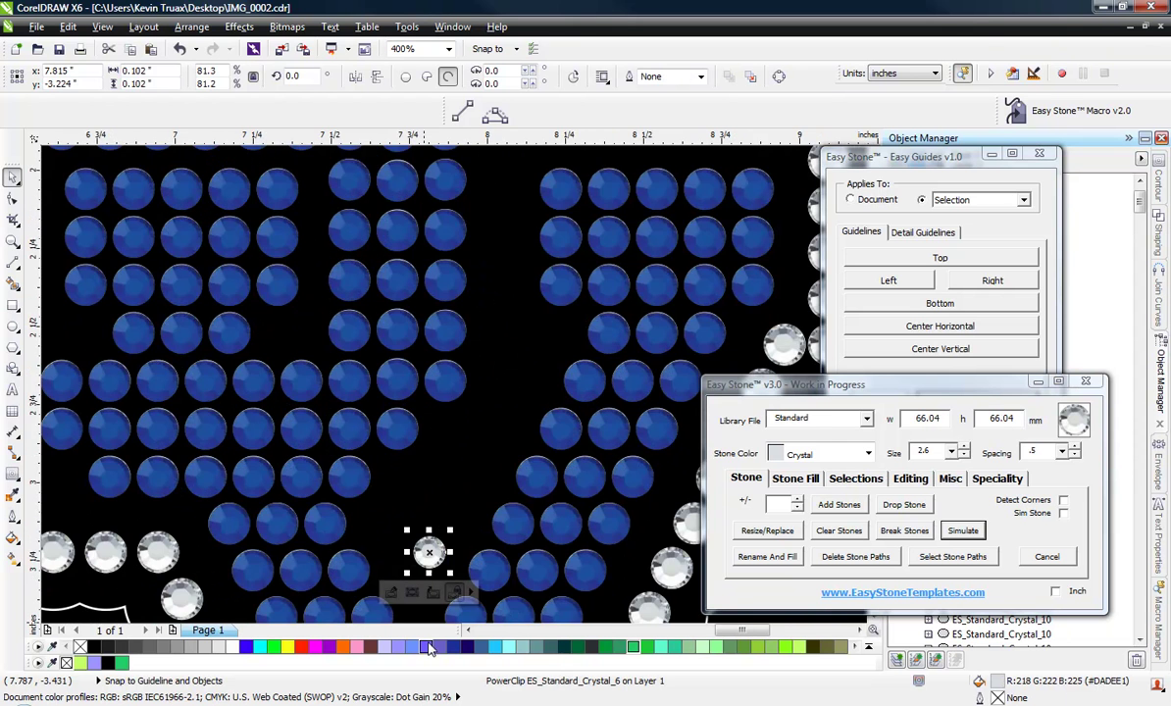
{"action": "scroll", "coordinate": [429, 614], "scroll_direction": "up", "scroll_amount": 1}
{"action": "left_click", "coordinate": [386, 432]}
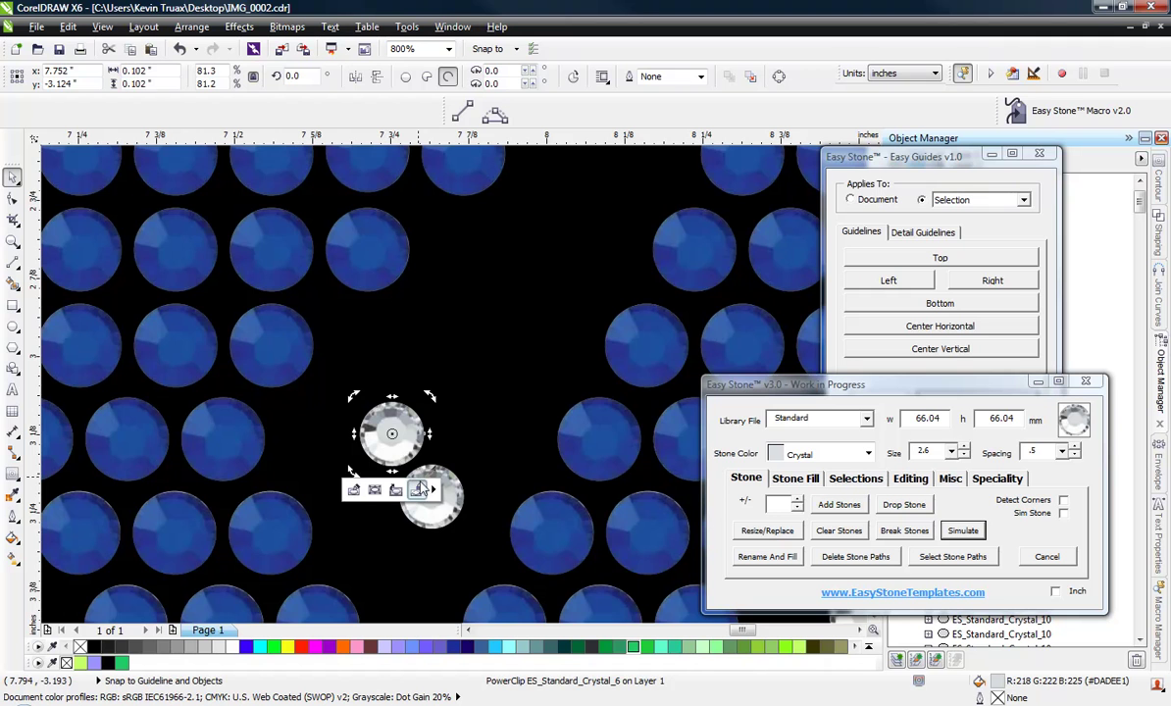
{"action": "double_click", "coordinate": [434, 515]}
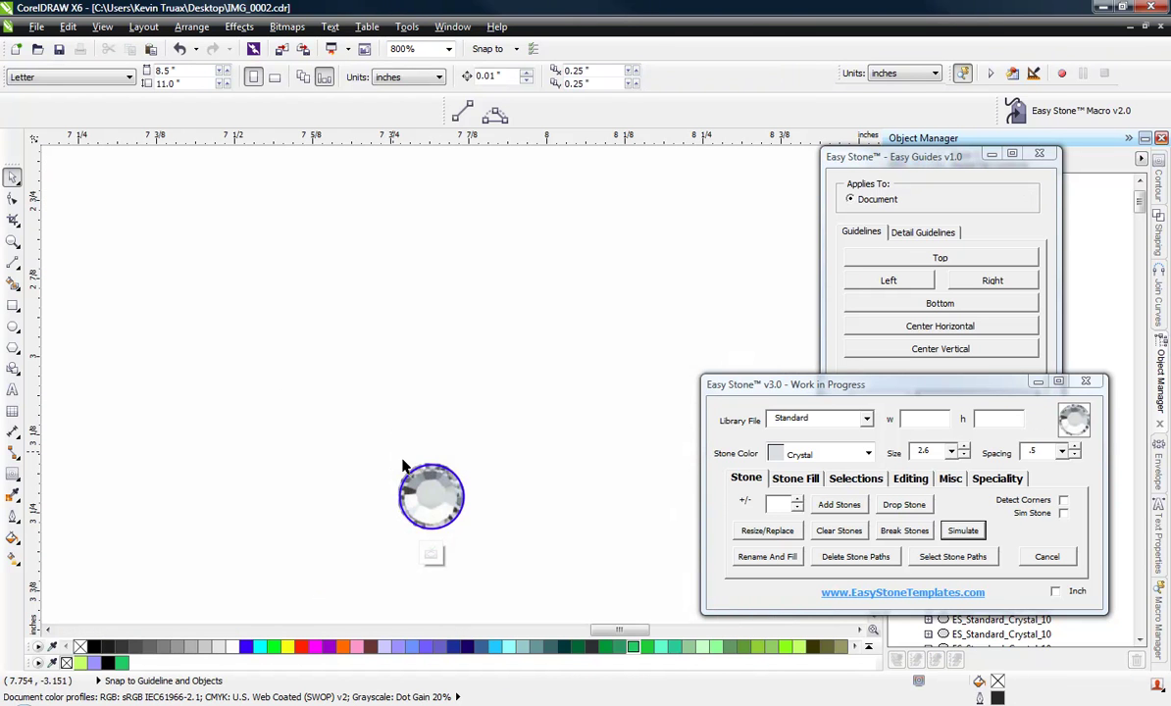
{"action": "right_click", "coordinate": [410, 460]}
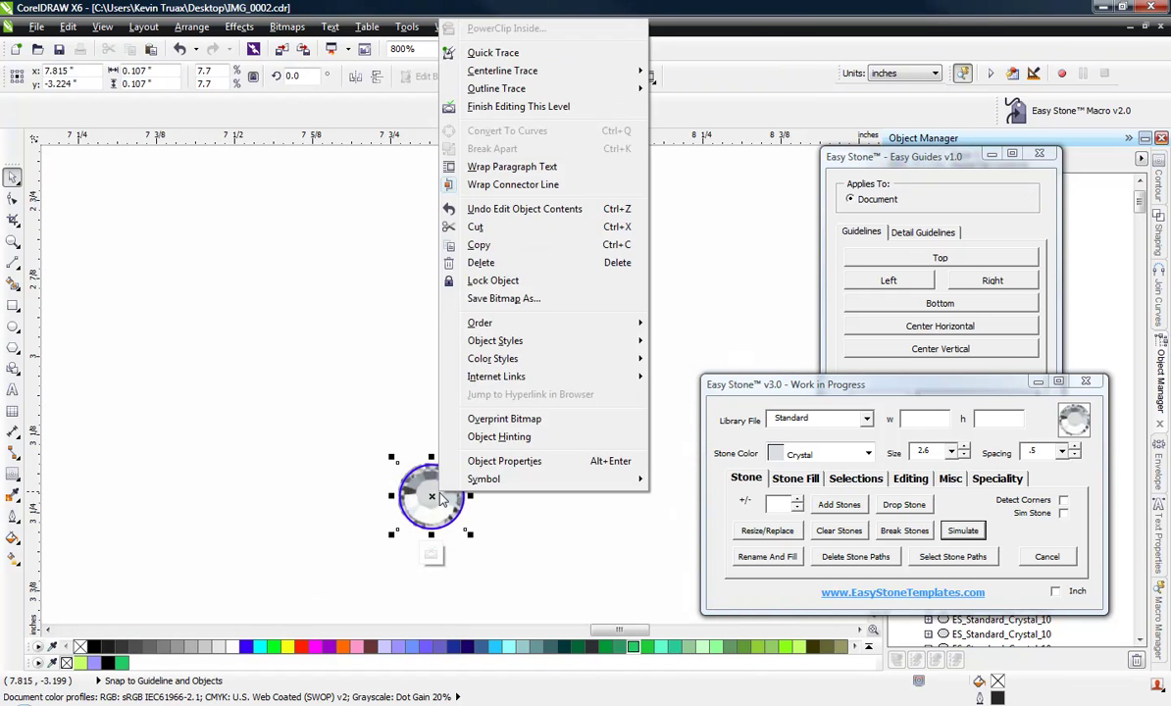
{"action": "left_click", "coordinate": [525, 107]}
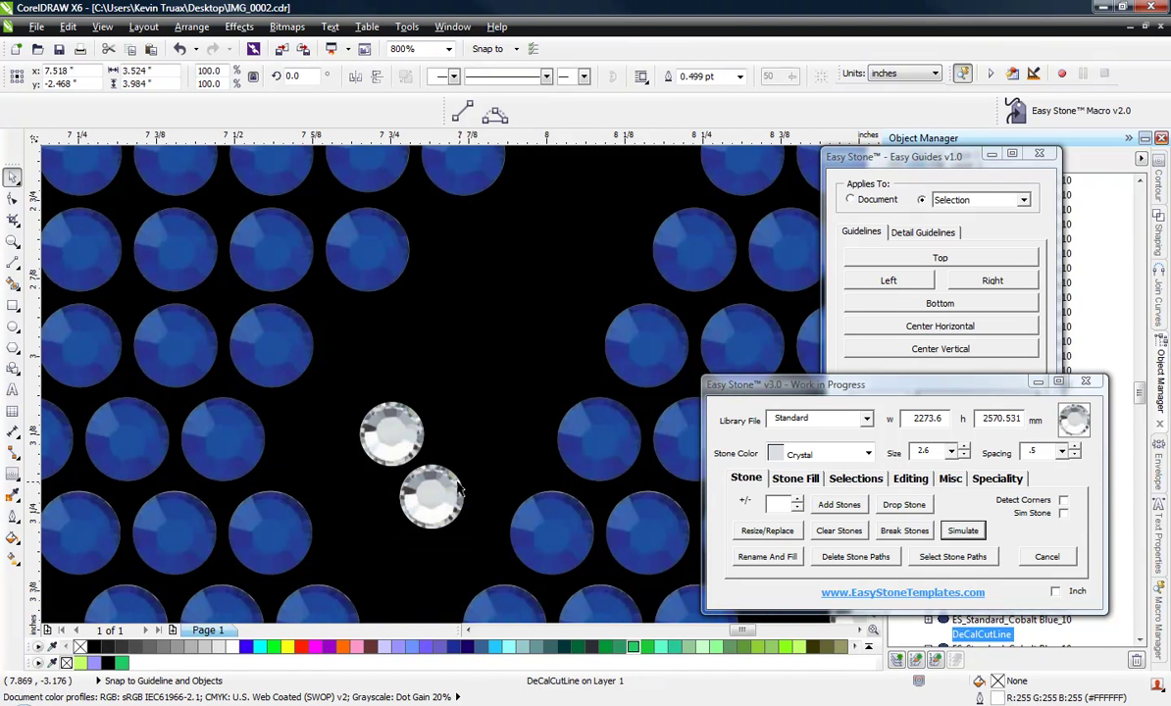
Add three more small Crystal stone copies rising diagonally through the V's slanted gap.
{"action": "left_click_drag", "start_coordinate": [468, 458], "coordinate": [499, 371]}
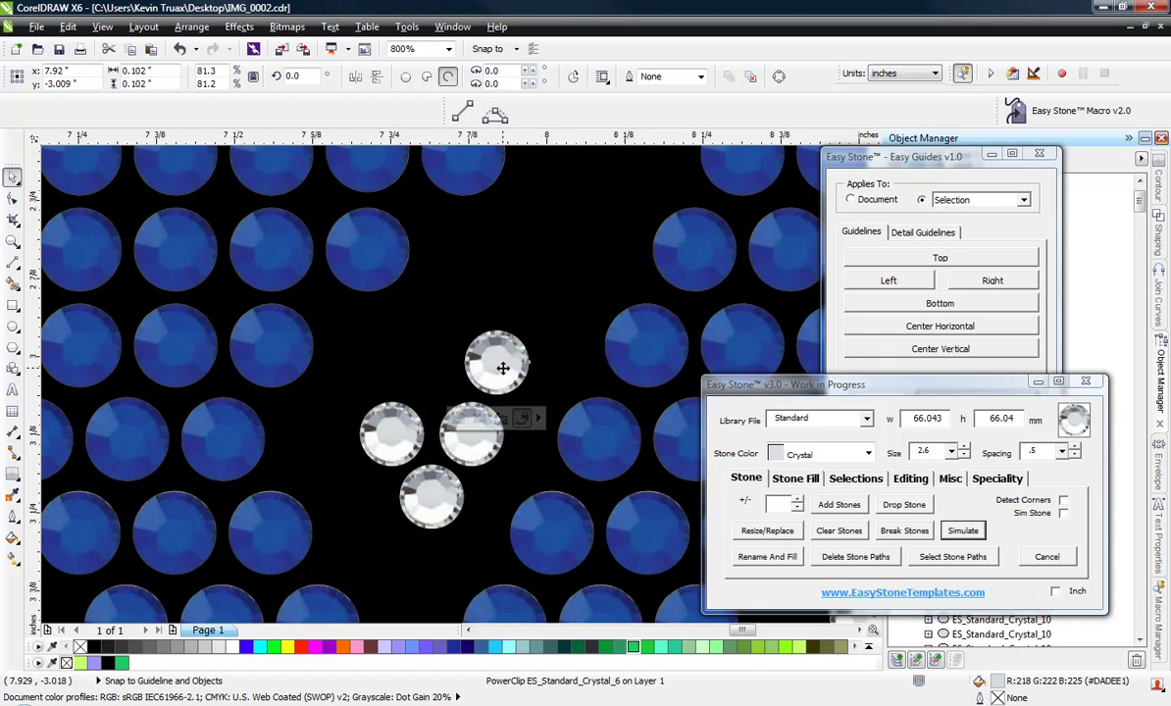
{"action": "mouse_move", "coordinate": [546, 290]}
{"action": "left_mouse_down"}
{"action": "mouse_move", "coordinate": [541, 280]}
{"action": "mouse_move", "coordinate": [535, 298]}
{"action": "left_mouse_up"}
Re-space the four small Crystal stones that form the diagonal line in the V's gap.
{"action": "left_click", "coordinate": [495, 388], "text": "shift"}
{"action": "left_click", "coordinate": [458, 407], "text": "shift"}
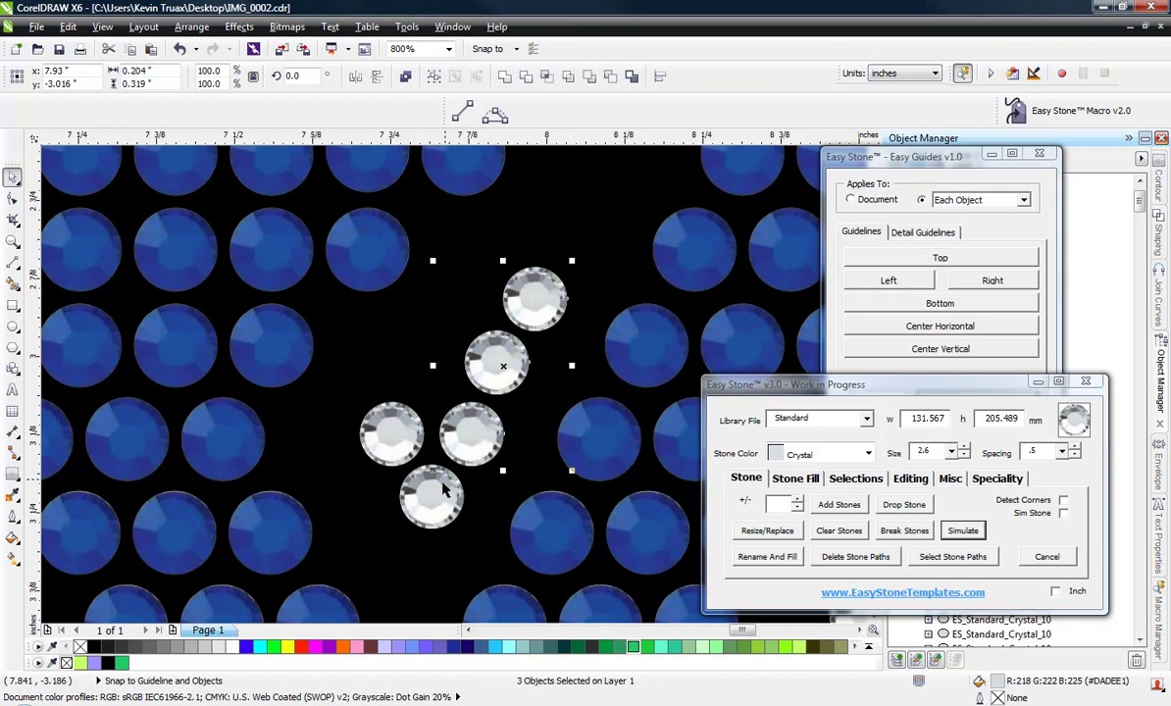
{"action": "left_click", "coordinate": [438, 487], "text": "shift"}
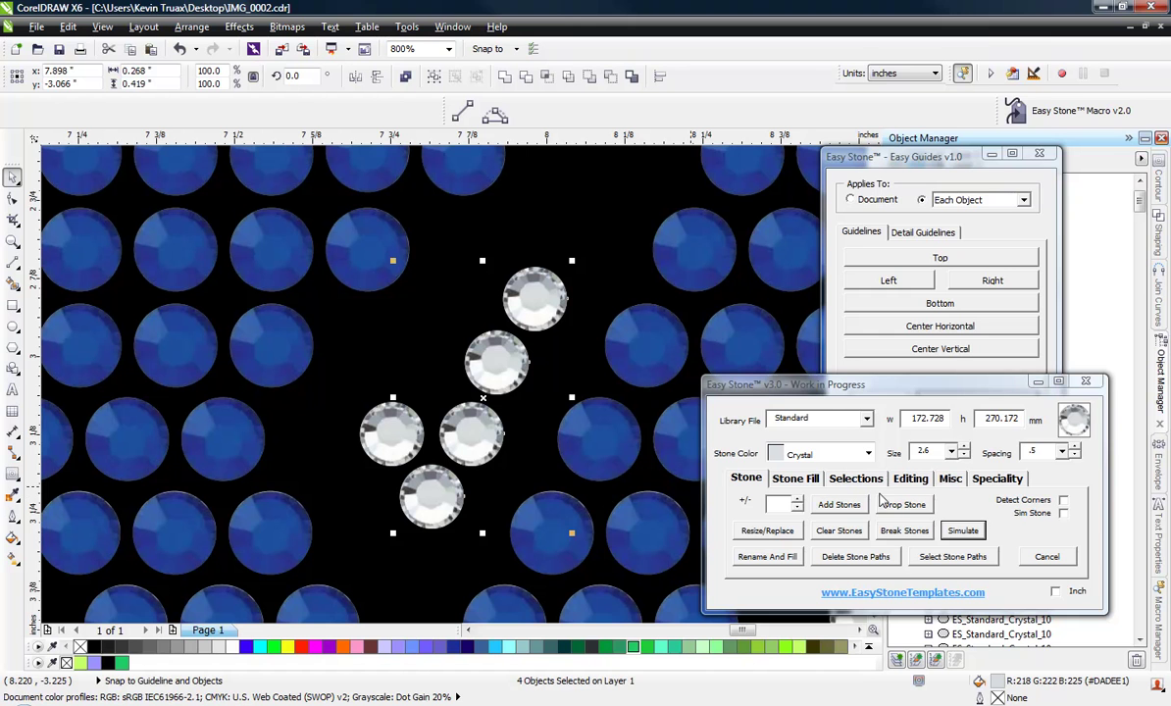
{"action": "left_click", "coordinate": [897, 481]}
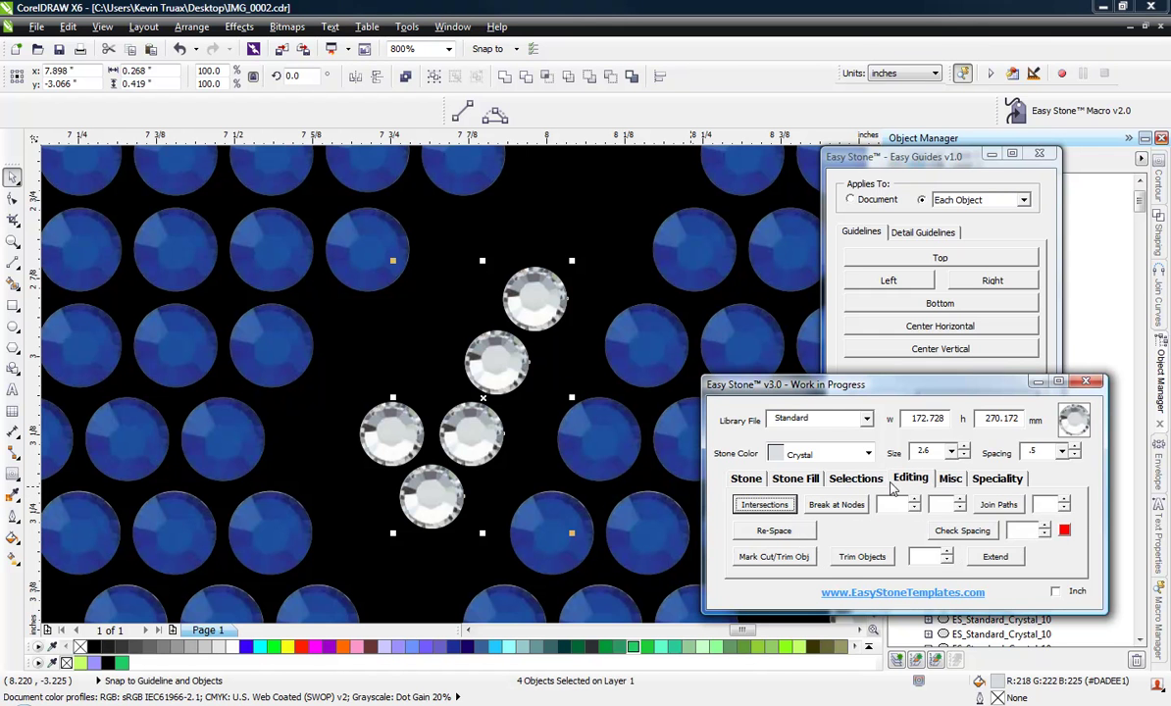
{"action": "left_click", "coordinate": [785, 532]}
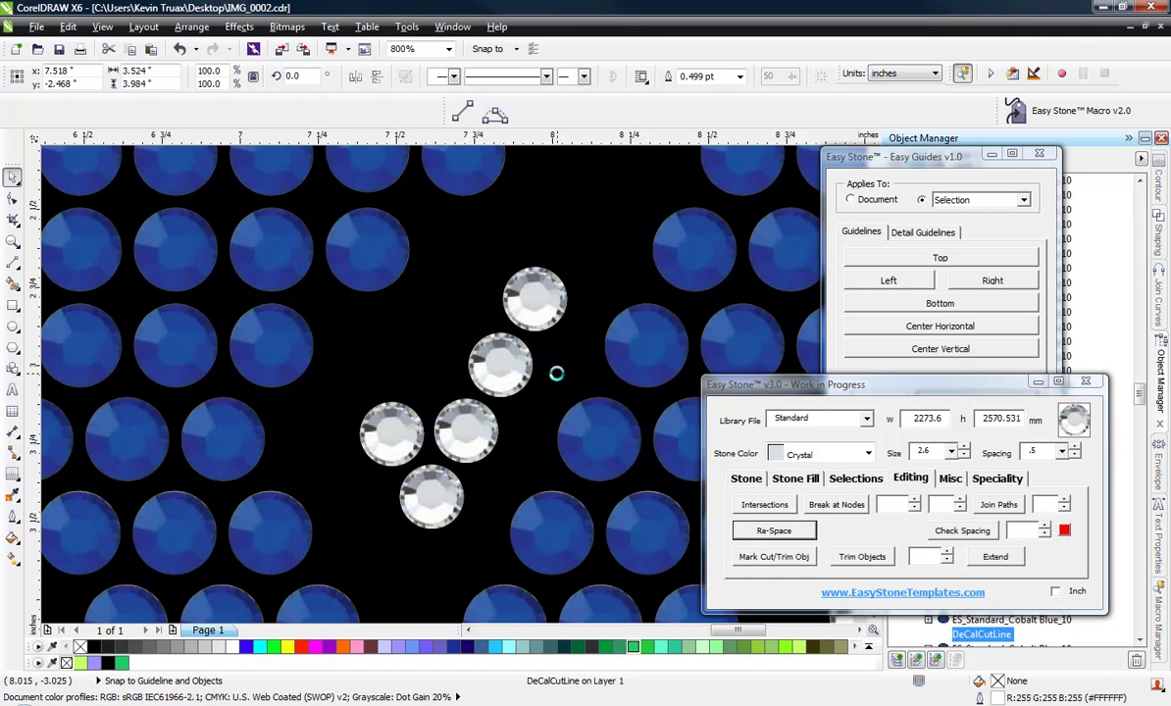
Check the overall width and height of the design, first with the decal cut line and again with the stones alone.
{"action": "scroll", "coordinate": [463, 328], "scroll_direction": "down", "scroll_amount": 3}
{"action": "scroll", "coordinate": [424, 373], "scroll_direction": "down", "scroll_amount": 1}
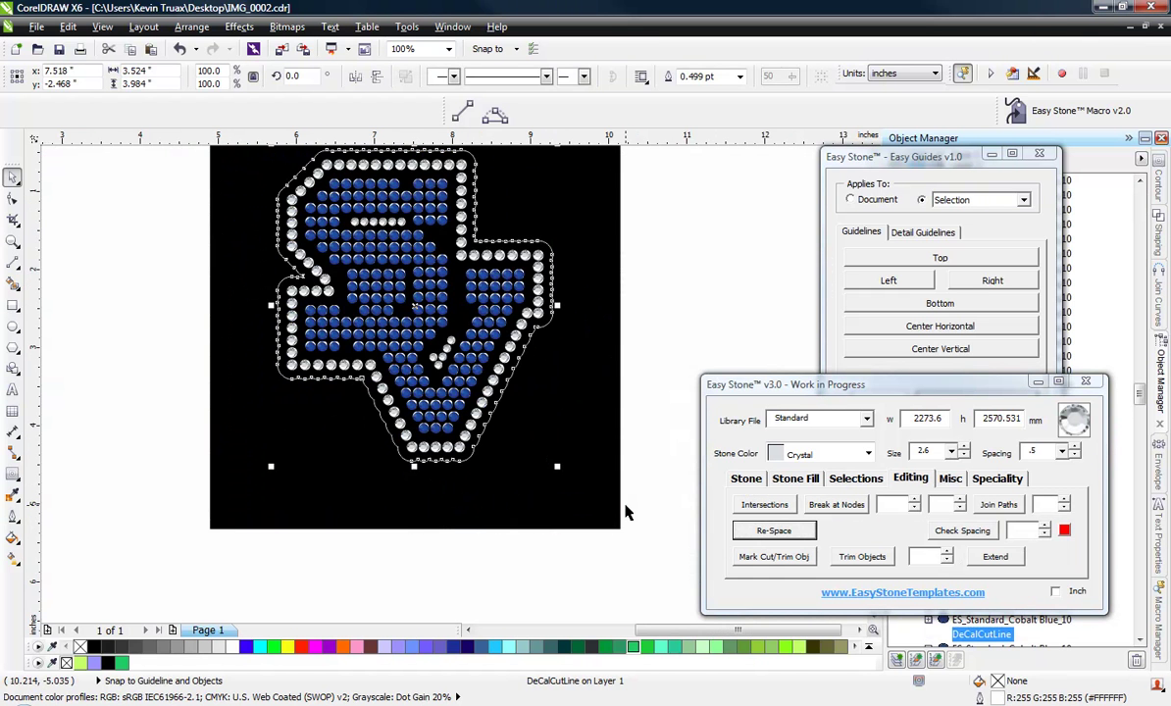
{"action": "left_click", "coordinate": [701, 334]}
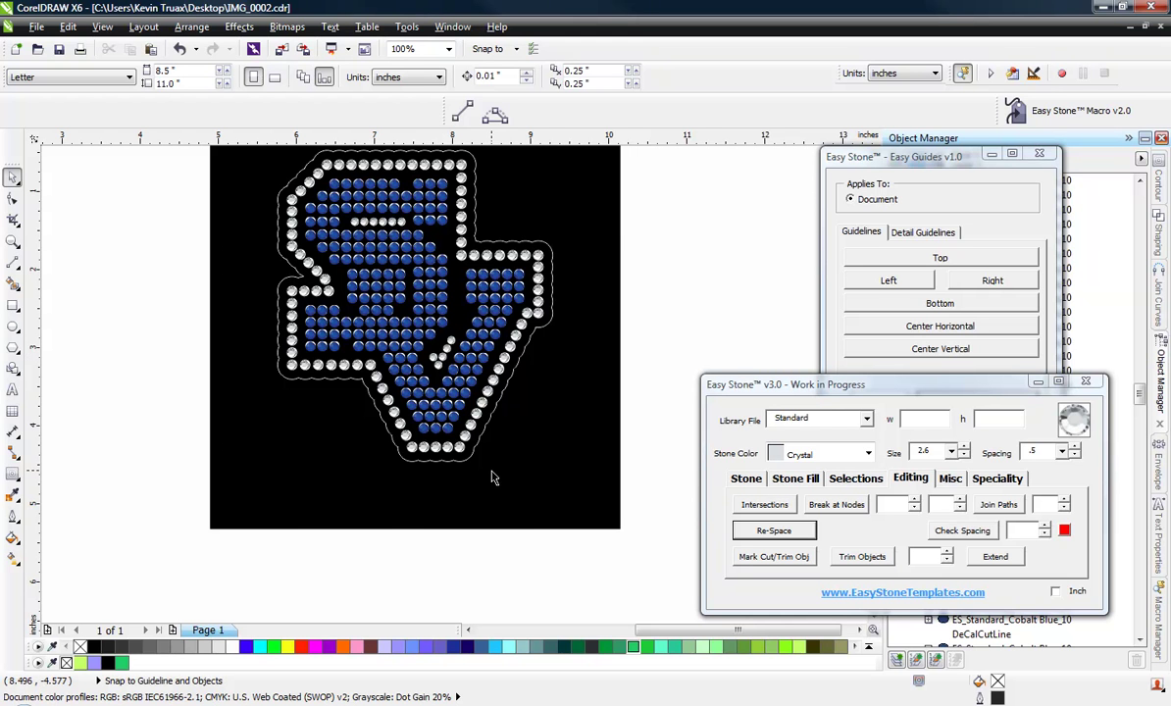
{"action": "scroll", "coordinate": [492, 473], "scroll_direction": "down", "scroll_amount": 1}
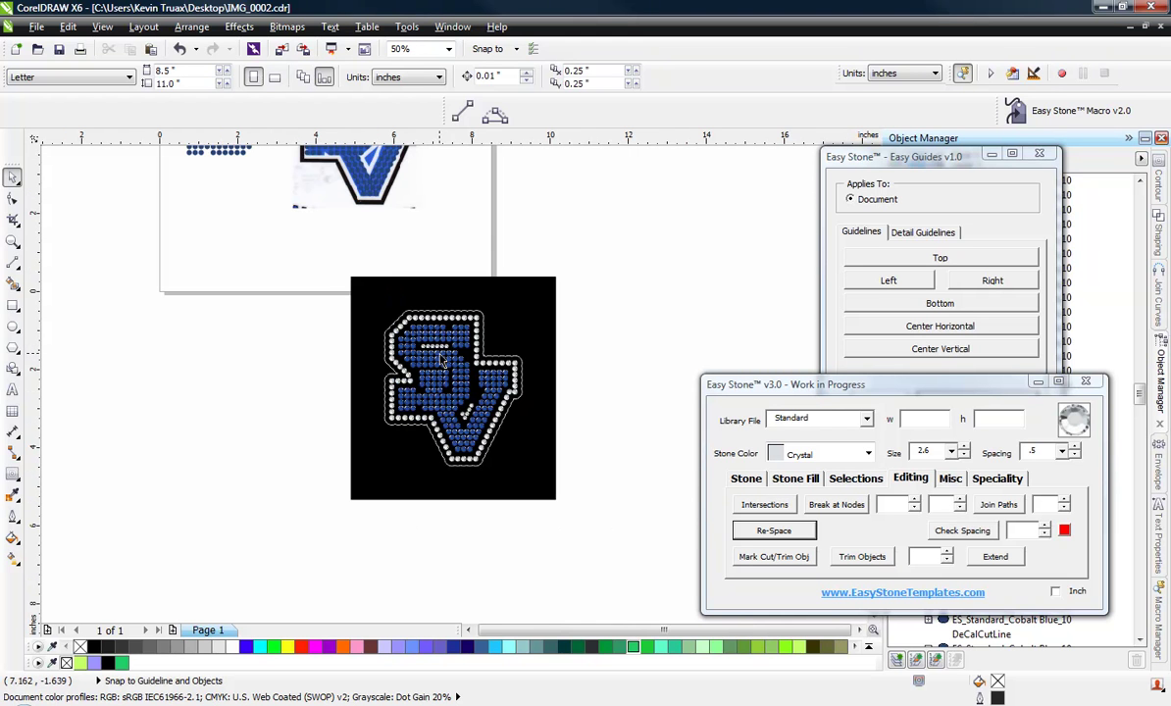
{"action": "scroll", "coordinate": [446, 396], "scroll_direction": "up", "scroll_amount": 1}
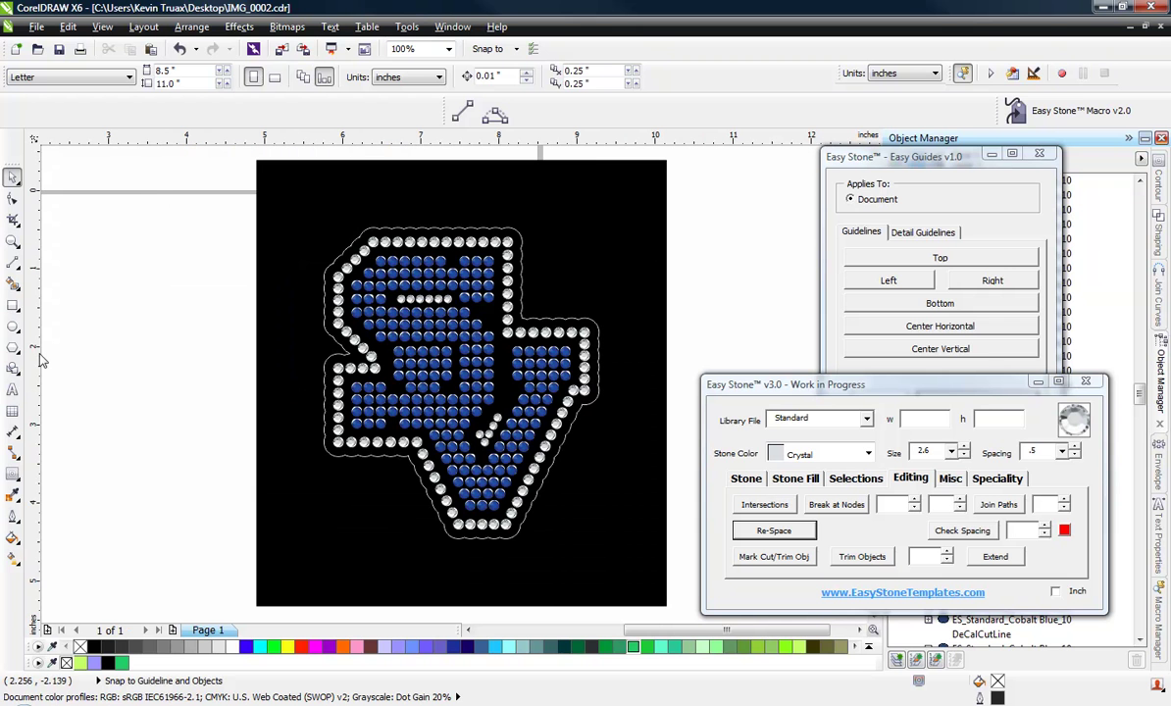
{"action": "left_click_drag", "start_coordinate": [205, 195], "coordinate": [706, 577]}
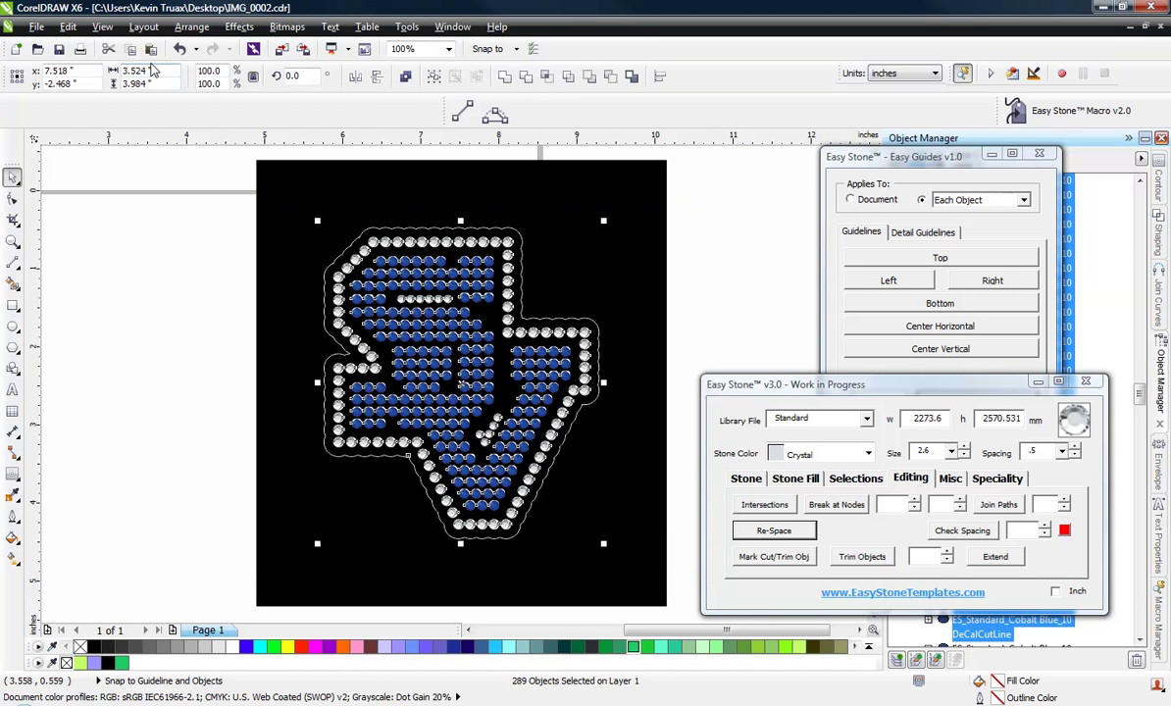
{"action": "left_click", "coordinate": [235, 458]}
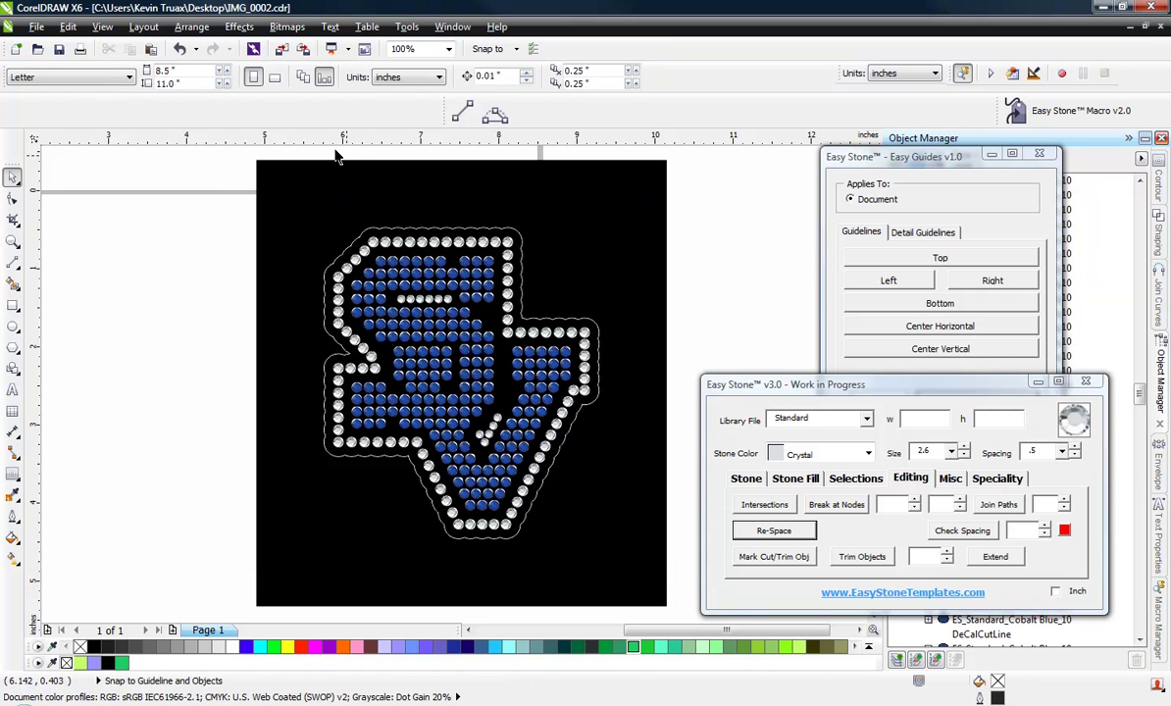
{"action": "left_click_drag", "start_coordinate": [322, 150], "coordinate": [587, 566]}
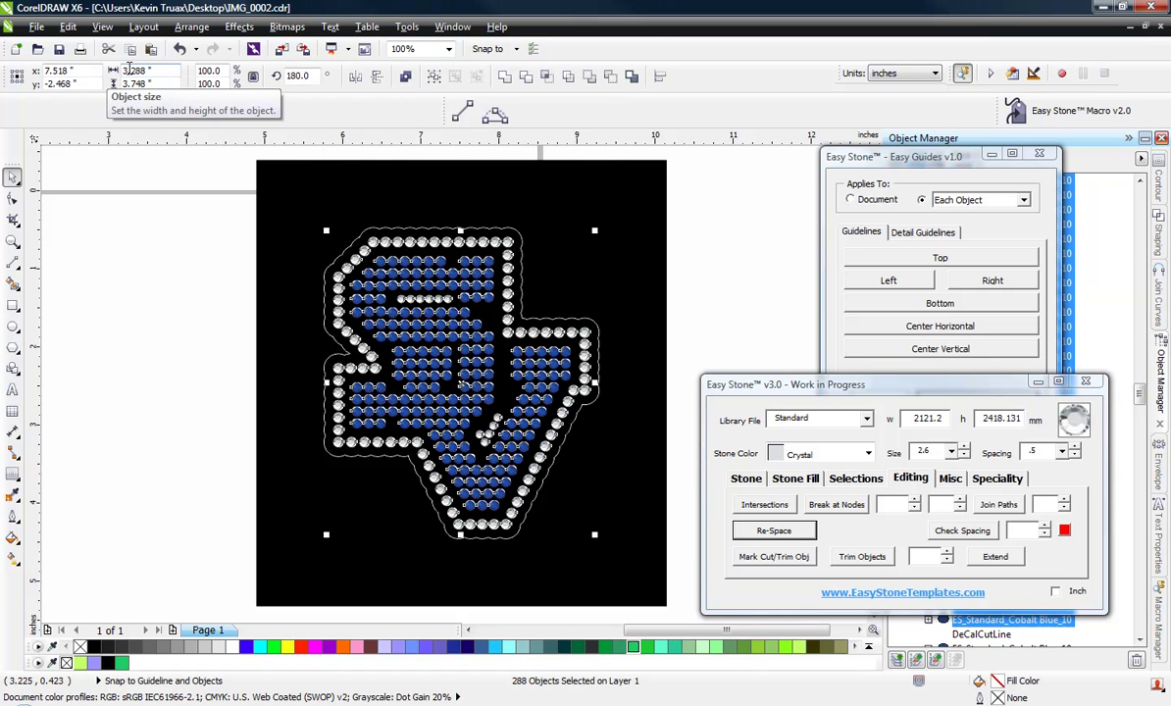
{"action": "left_click", "coordinate": [152, 327]}
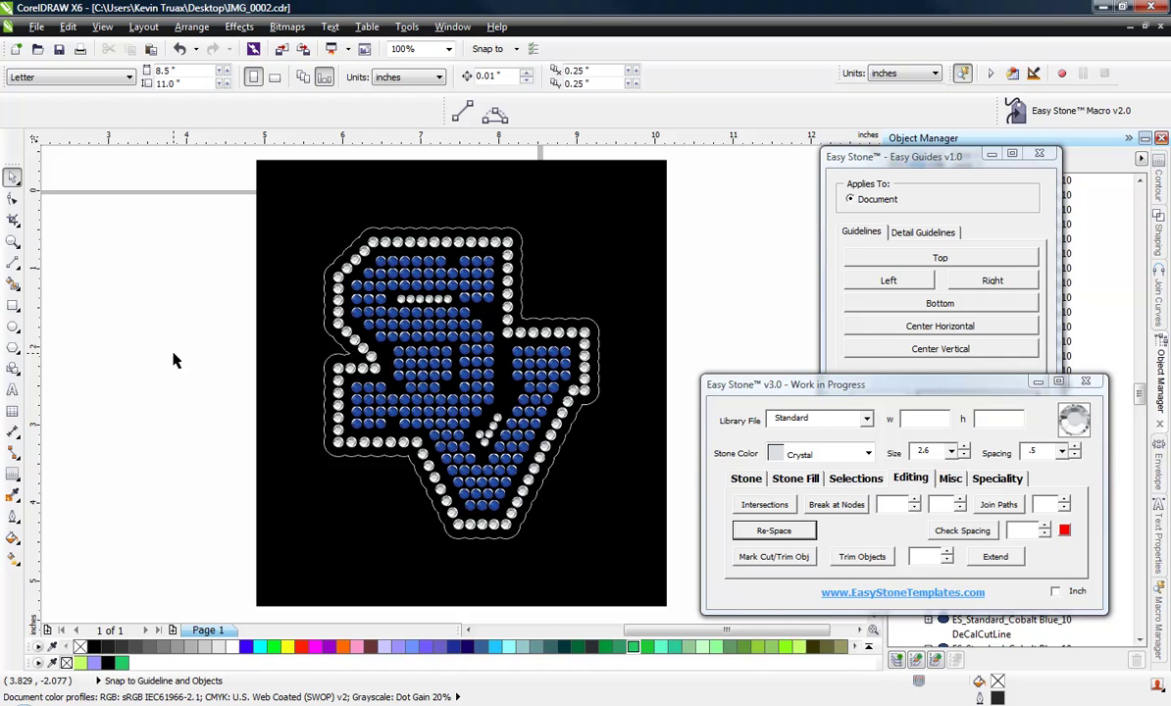
{"action": "mouse_move", "coordinate": [842, 390]}
{"action": "left_mouse_down"}
{"action": "mouse_move", "coordinate": [821, 390]}
{"action": "mouse_move", "coordinate": [848, 403]}
{"action": "left_mouse_up"}
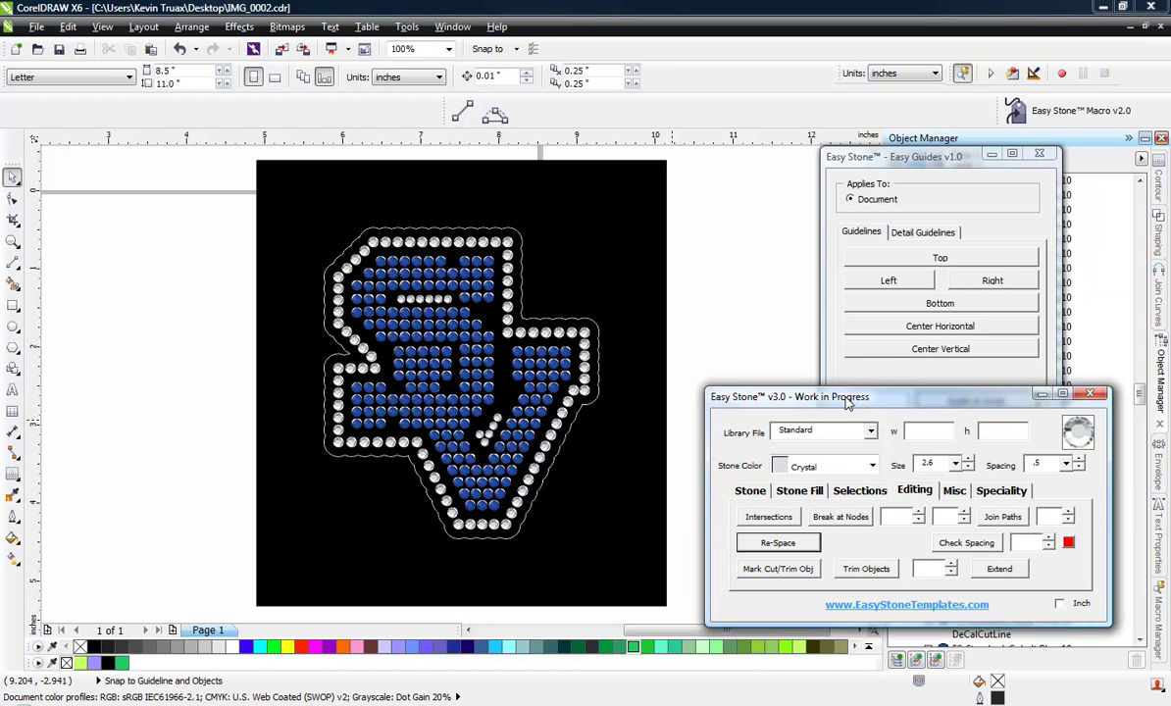